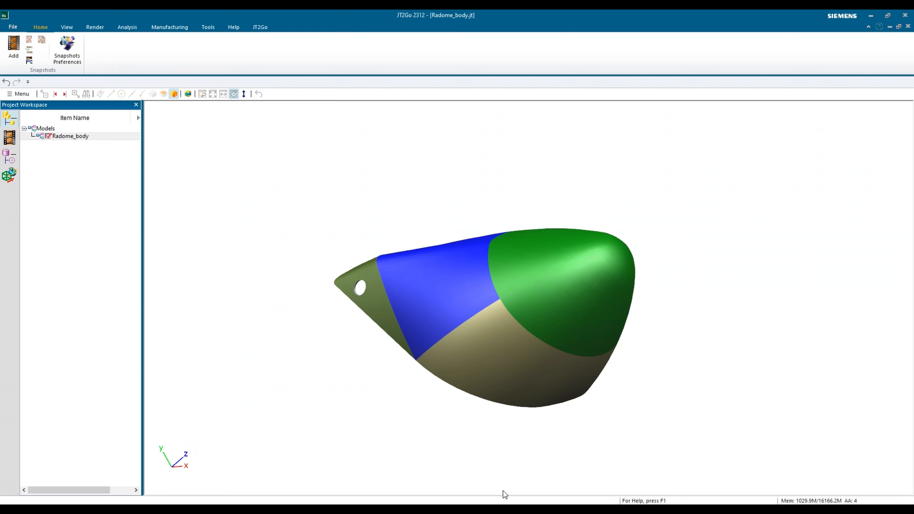
Examine the coloured outer ply regions of the Radome_body model from the side, the front and slightly above.
{"action": "left_click_drag", "start_coordinate": [597, 298], "coordinate": [476, 306]}
{"action": "left_click_drag", "start_coordinate": [596, 311], "coordinate": [491, 341]}
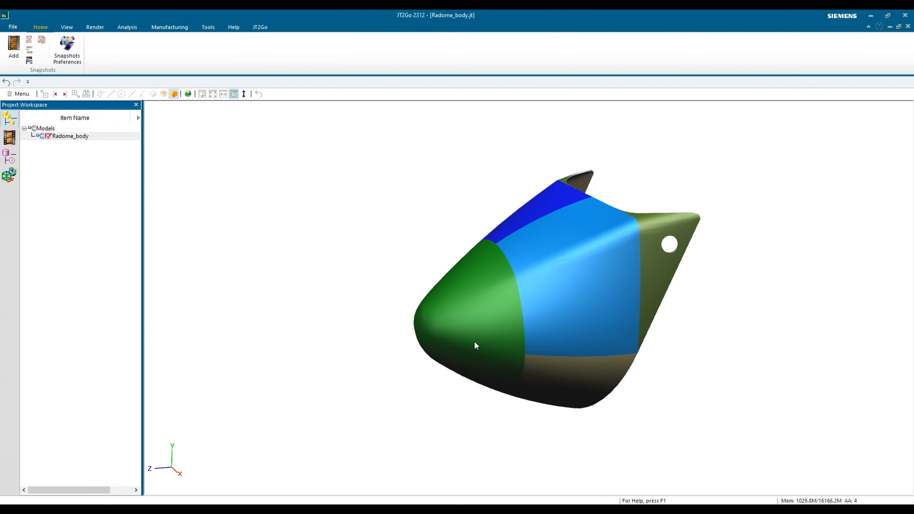
{"action": "left_click_drag", "start_coordinate": [447, 340], "coordinate": [458, 319]}
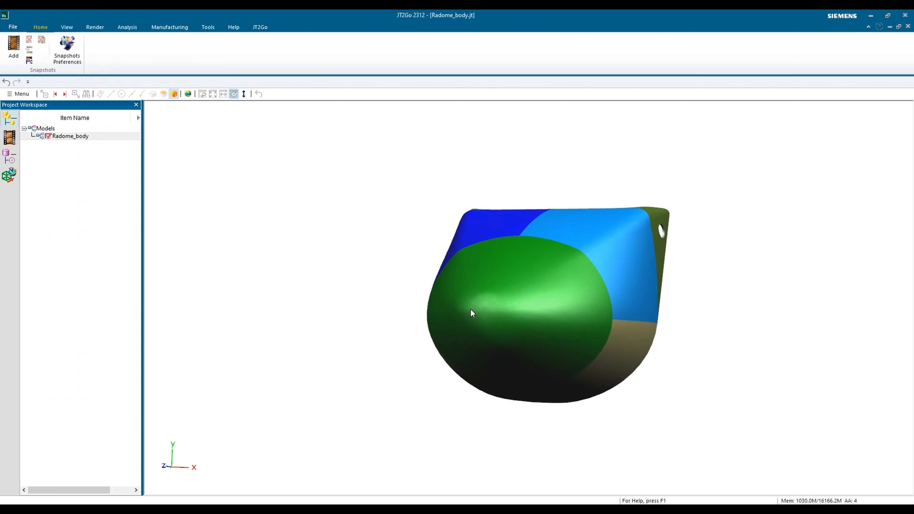
{"action": "left_click_drag", "start_coordinate": [479, 312], "coordinate": [654, 329]}
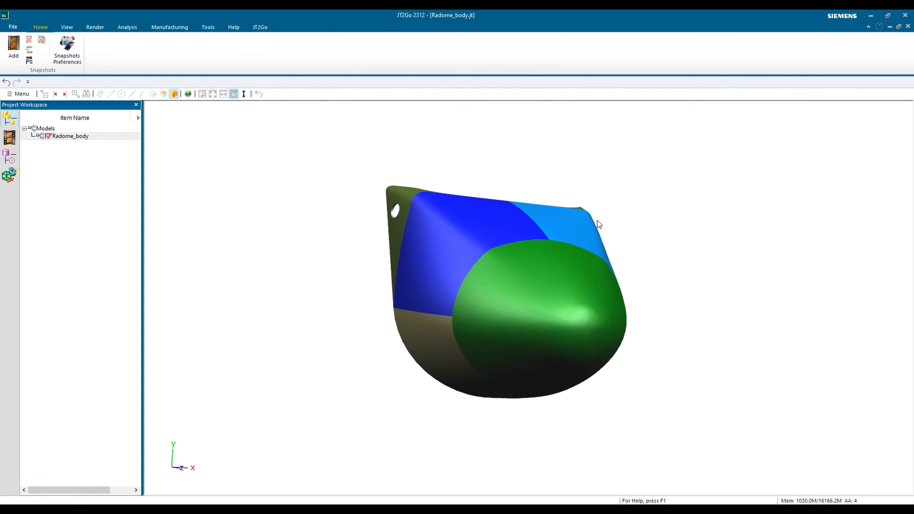
{"action": "left_click_drag", "start_coordinate": [509, 280], "coordinate": [531, 351]}
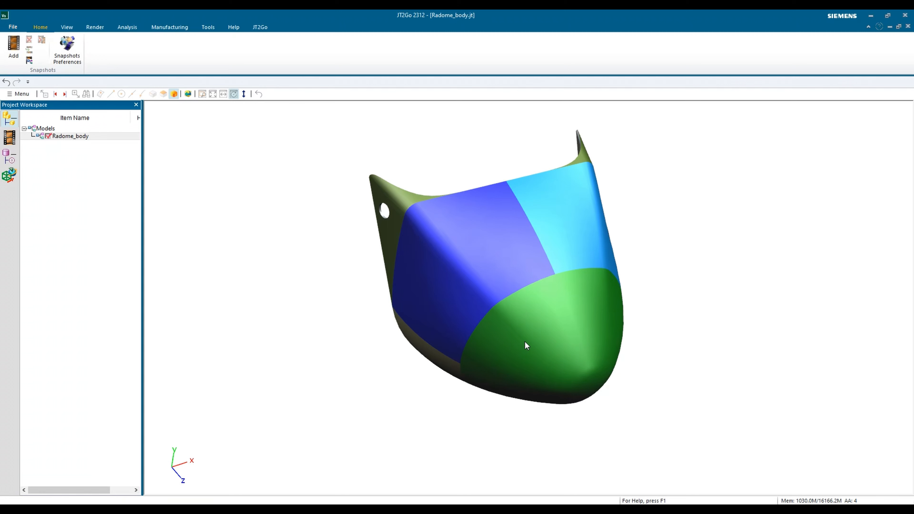
{"action": "left_click_drag", "start_coordinate": [520, 349], "coordinate": [468, 215]}
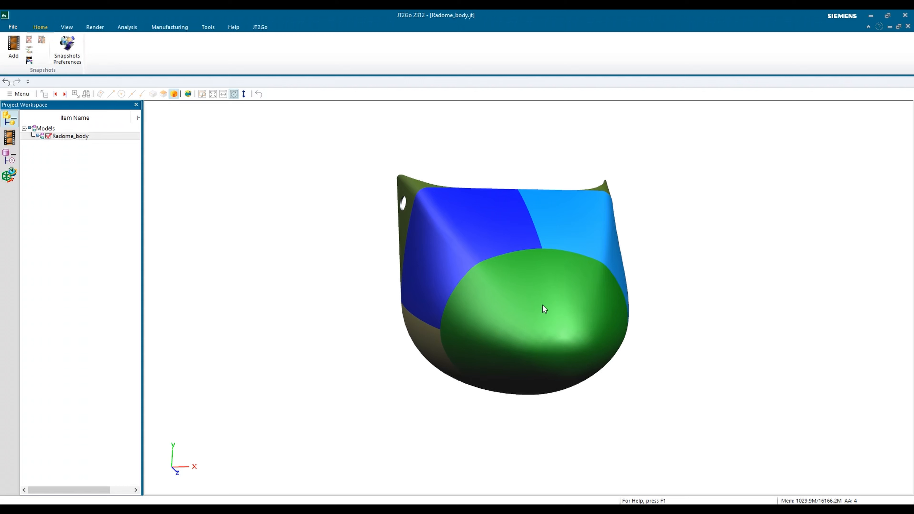
{"action": "left_click_drag", "start_coordinate": [536, 302], "coordinate": [499, 290]}
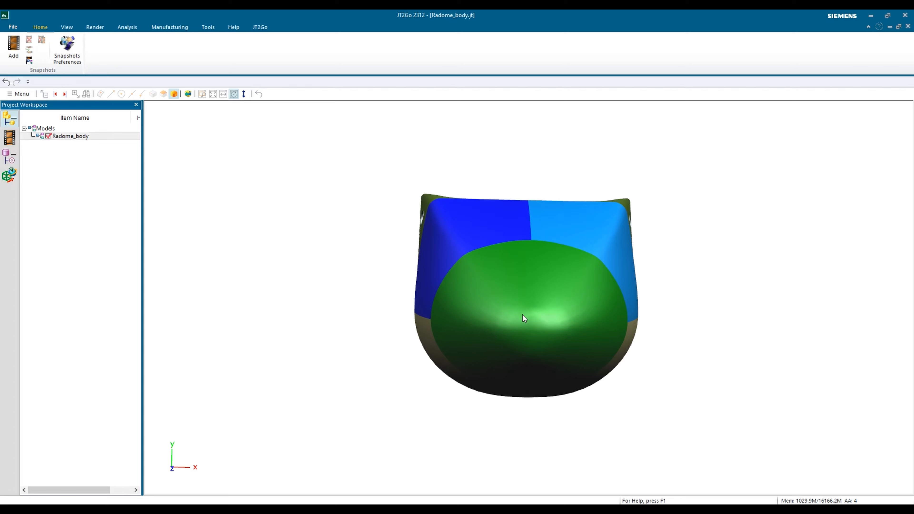
{"action": "left_click_drag", "start_coordinate": [513, 341], "coordinate": [475, 255]}
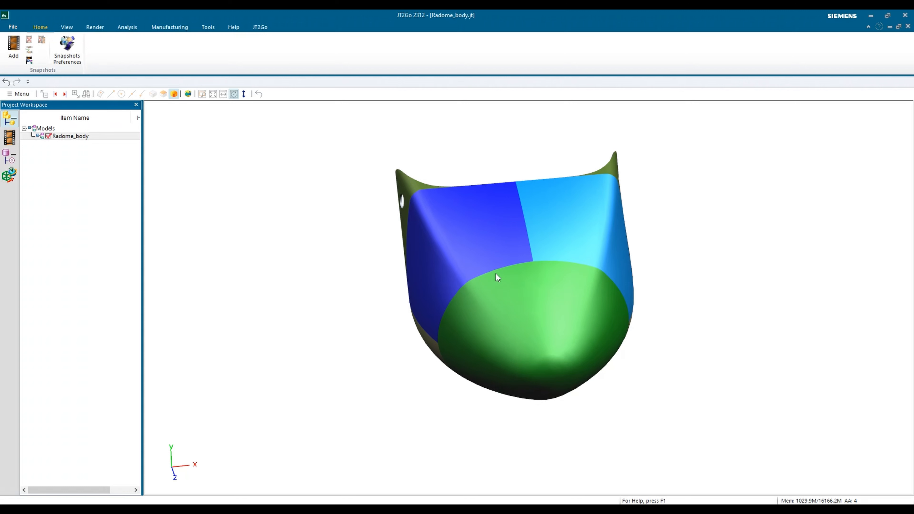
Examine the radome's two corner lugs with holes and the adjoining blue side plies up close from outside.
{"action": "left_click_drag", "start_coordinate": [458, 306], "coordinate": [647, 333]}
{"action": "scroll", "coordinate": [434, 171], "scroll_direction": "up", "scroll_amount": 4}
{"action": "middle_click_drag", "start_coordinate": [434, 162], "coordinate": [490, 253]}
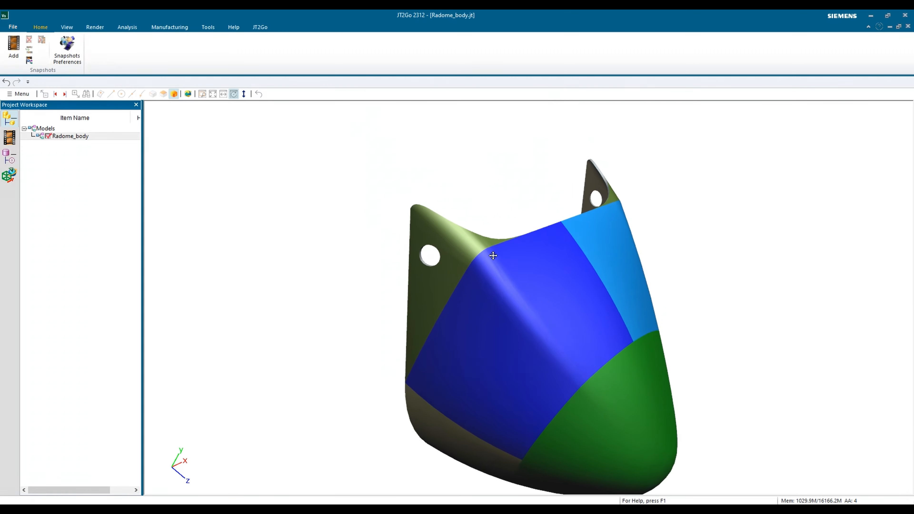
{"action": "scroll", "coordinate": [528, 351], "scroll_direction": "up", "scroll_amount": 3}
{"action": "left_click_drag", "start_coordinate": [546, 347], "coordinate": [531, 315]}
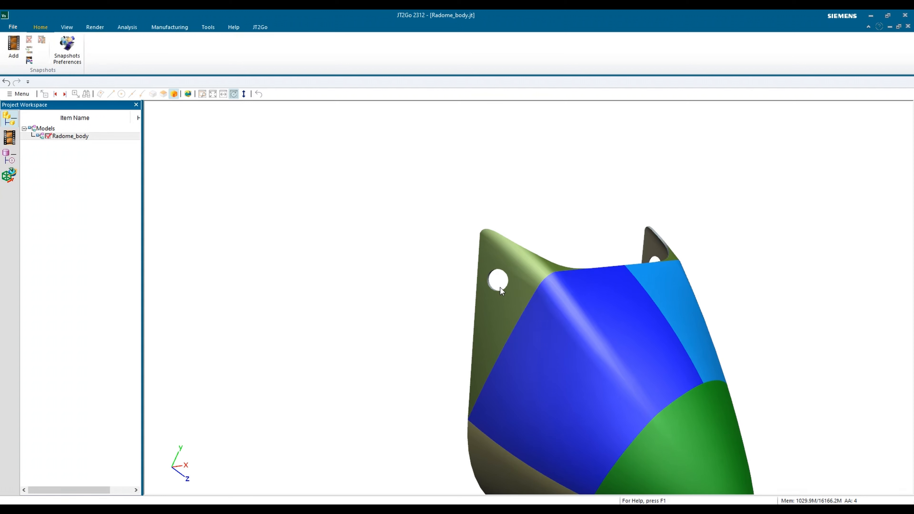
{"action": "left_click", "coordinate": [623, 369]}
{"action": "left_click", "coordinate": [580, 247]}
{"action": "left_click_drag", "start_coordinate": [500, 316], "coordinate": [523, 304]}
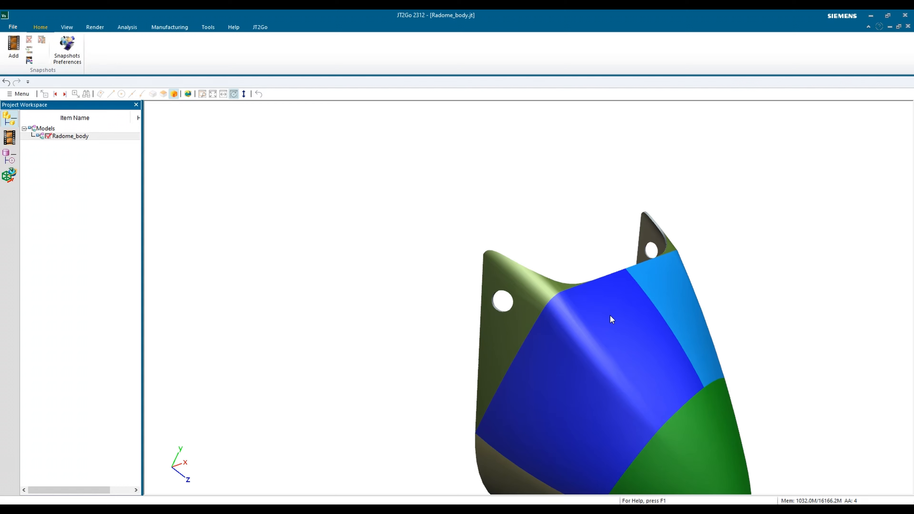
{"action": "middle_click_drag", "start_coordinate": [674, 346], "coordinate": [627, 243]}
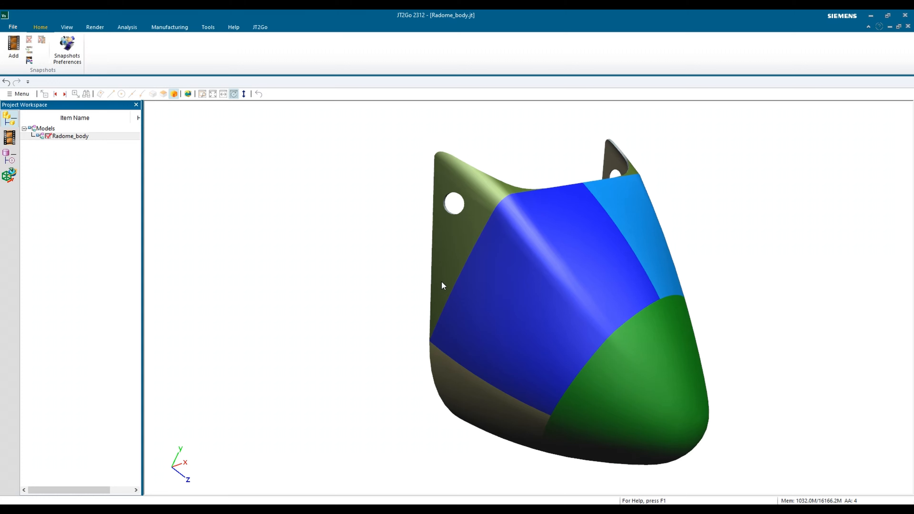
Examine the inside of the radome shell and the reinforcement patch around the lug hole, including its outline.
{"action": "left_click_drag", "start_coordinate": [439, 268], "coordinate": [822, 275]}
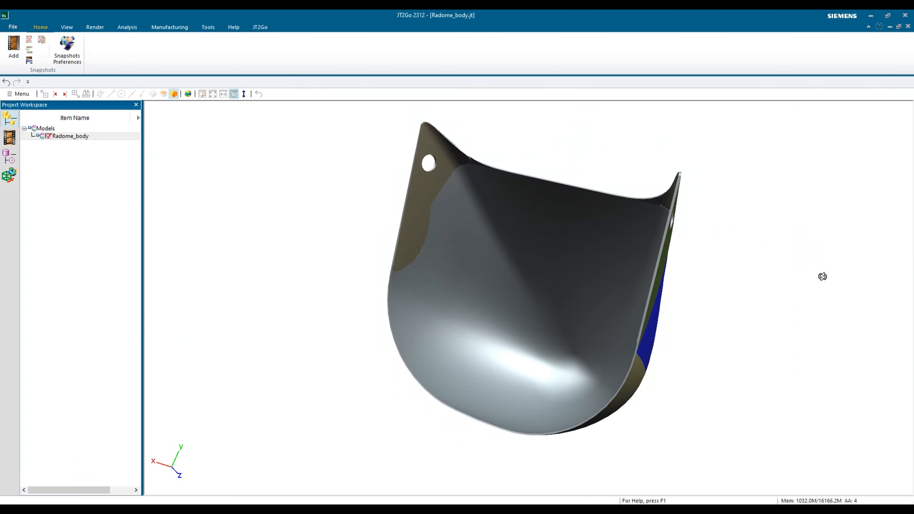
{"action": "left_click_drag", "start_coordinate": [430, 156], "coordinate": [510, 218]}
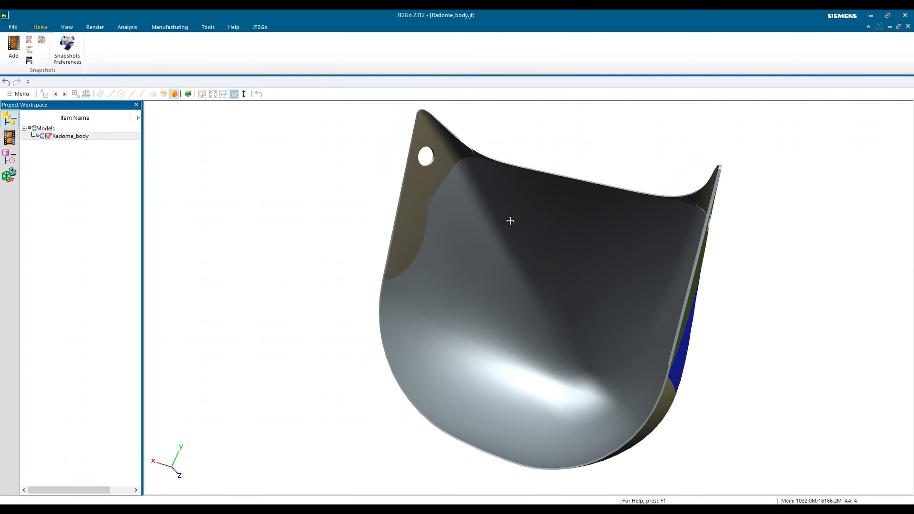
{"action": "middle_click_drag", "start_coordinate": [509, 219], "coordinate": [703, 336]}
{"action": "left_click_drag", "start_coordinate": [702, 336], "coordinate": [646, 212]}
{"action": "scroll", "coordinate": [645, 212], "scroll_direction": "up", "scroll_amount": 5}
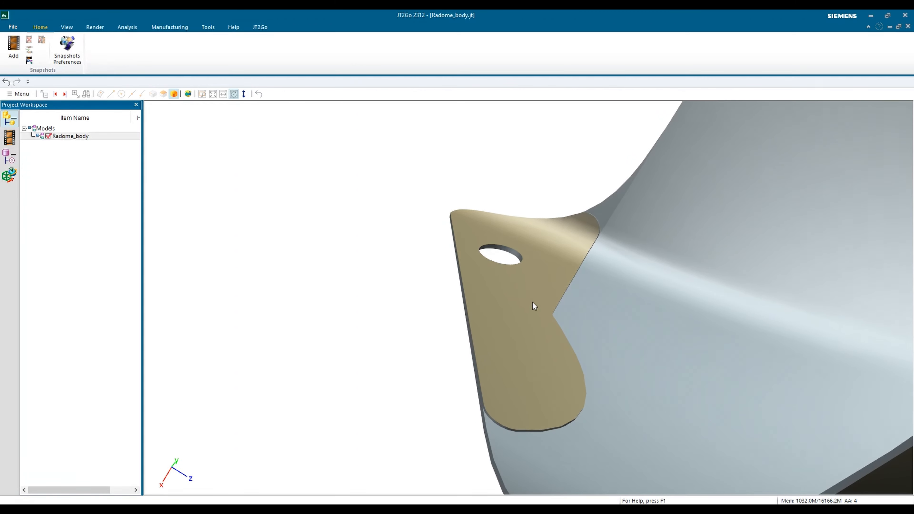
{"action": "scroll", "coordinate": [523, 309], "scroll_direction": "down", "scroll_amount": 10}
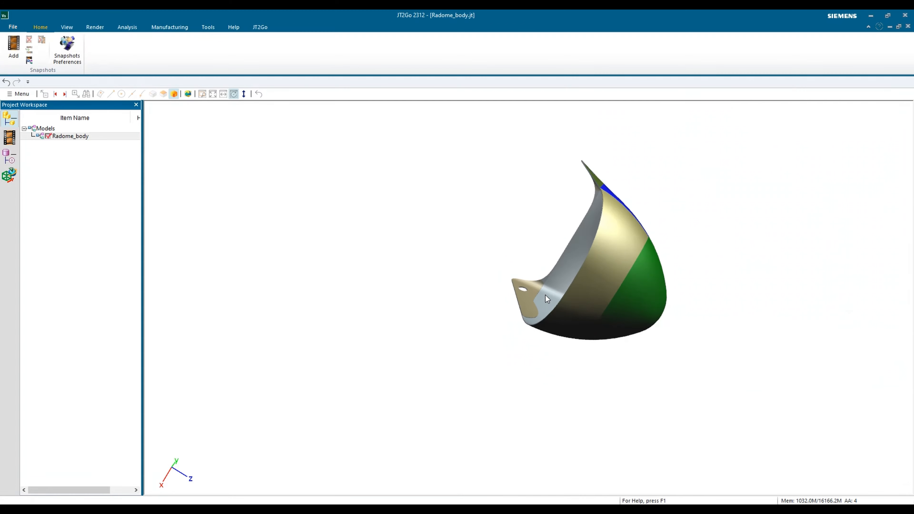
{"action": "left_click_drag", "start_coordinate": [587, 275], "coordinate": [467, 443]}
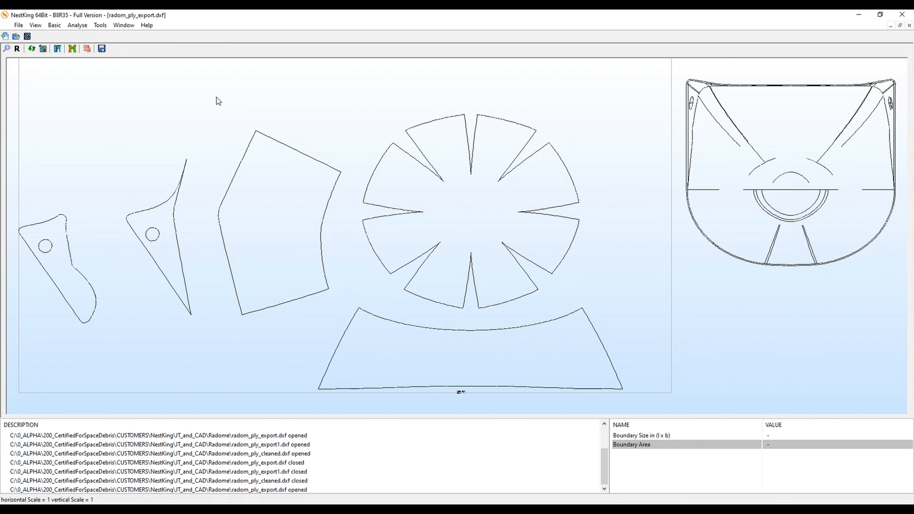
Switch to radom_ply_export.dxf in NestKing, open it for editing and delete the radome front-view drawing beside the plies.
{"action": "left_click", "coordinate": [42, 48]}
{"action": "scroll", "coordinate": [593, 130], "scroll_direction": "down", "scroll_amount": 3}
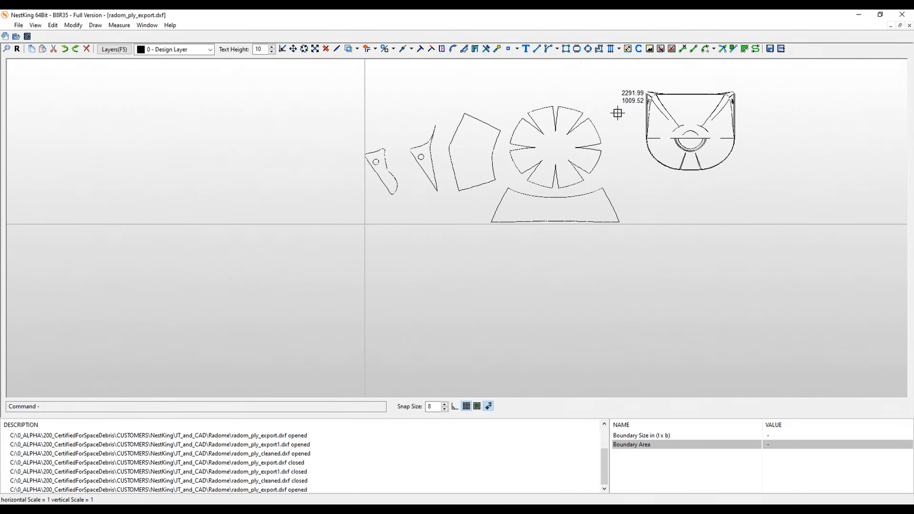
{"action": "left_click_drag", "start_coordinate": [631, 68], "coordinate": [780, 195]}
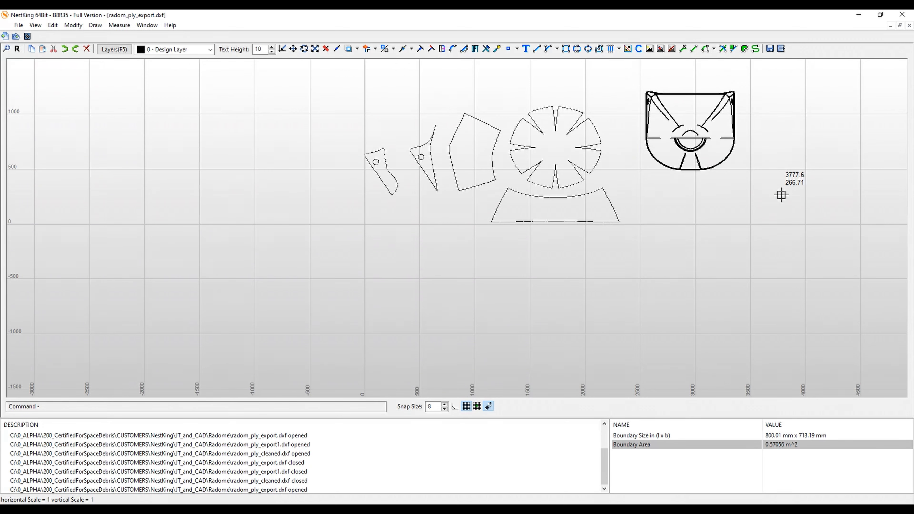
{"action": "key", "text": "Delete"}
Delete the small text at the lower edge of the trapezoidal ply and return the edited drawing to the overview.
{"action": "scroll", "coordinate": [655, 220], "scroll_direction": "up", "scroll_amount": 5}
{"action": "scroll", "coordinate": [380, 237], "scroll_direction": "up", "scroll_amount": 1}
{"action": "left_click", "coordinate": [200, 160]}
{"action": "key", "text": "Delete"}
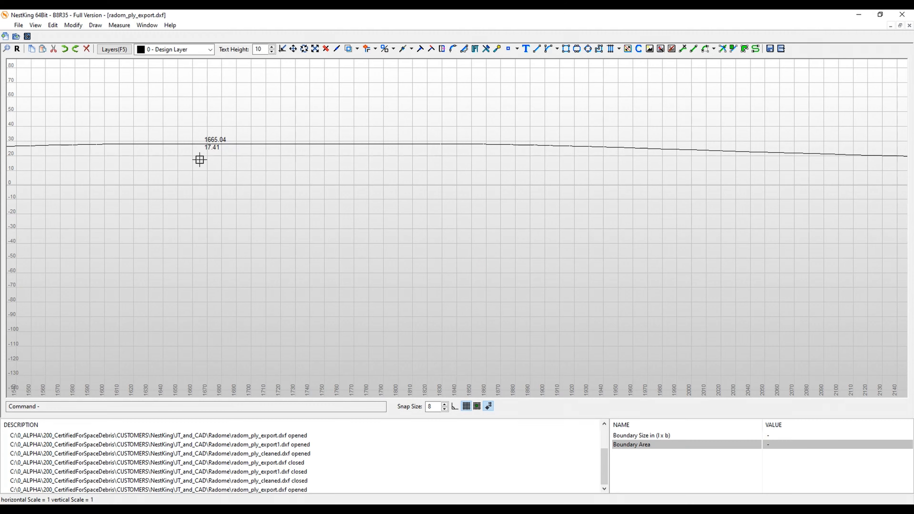
{"action": "scroll", "coordinate": [209, 159], "scroll_direction": "down", "scroll_amount": 6}
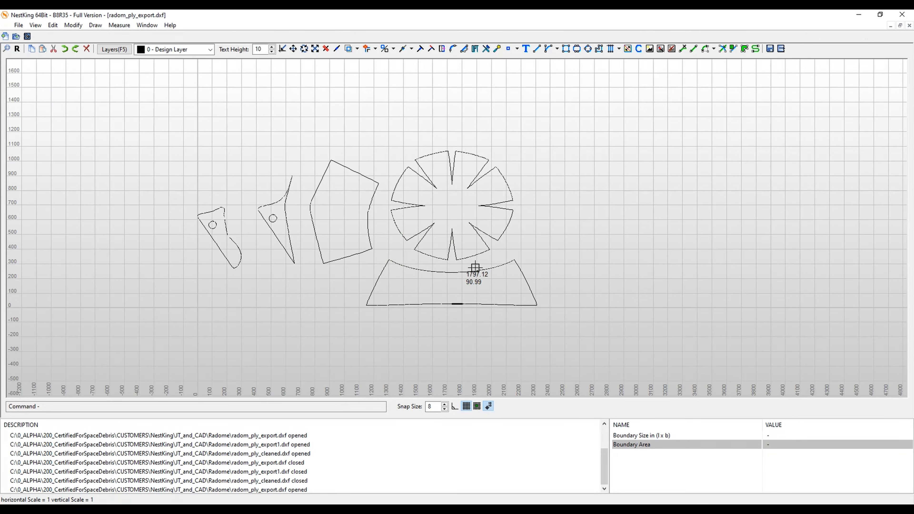
{"action": "left_click", "coordinate": [783, 48]}
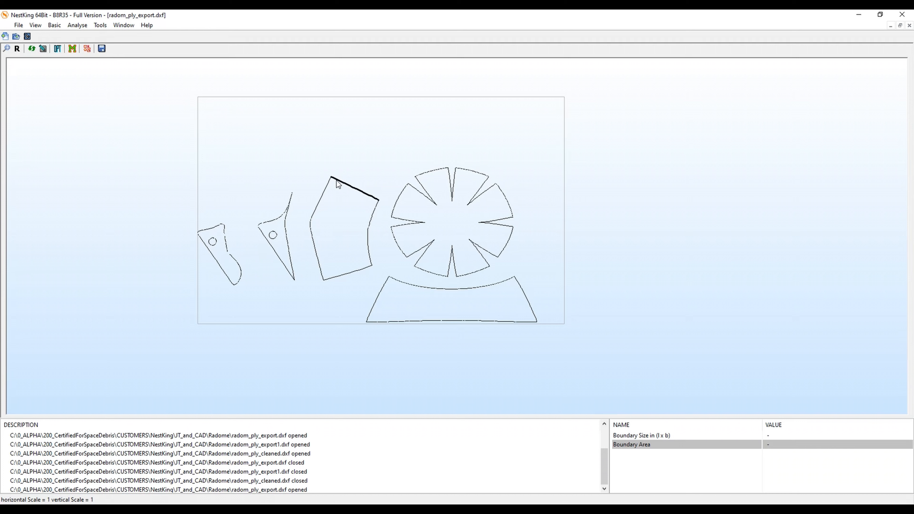
Optimize the ply geometries with a tolerance of 0.10 mm.
{"action": "left_click", "coordinate": [261, 224]}
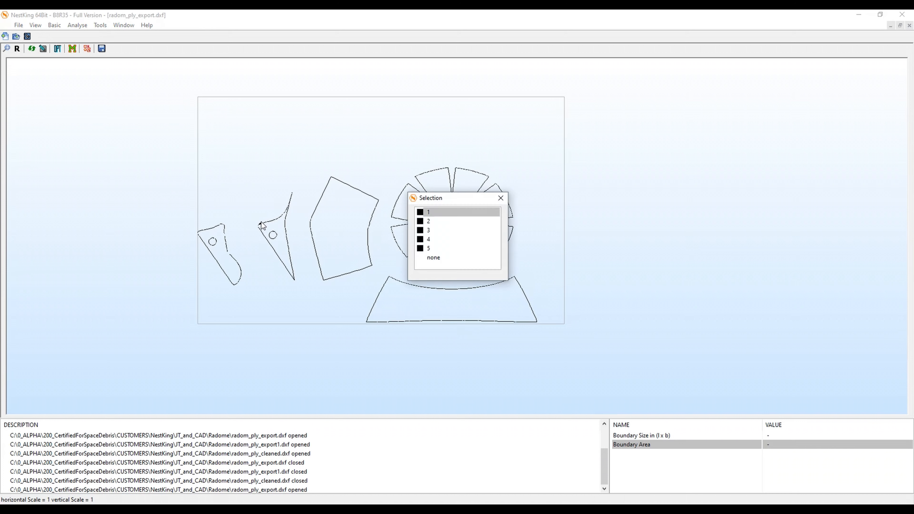
{"action": "left_click", "coordinate": [498, 199]}
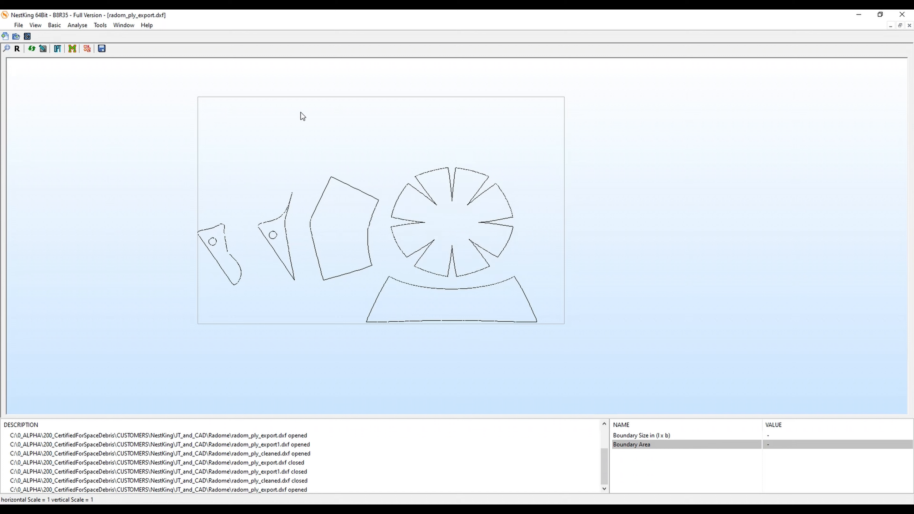
{"action": "left_click", "coordinate": [58, 51]}
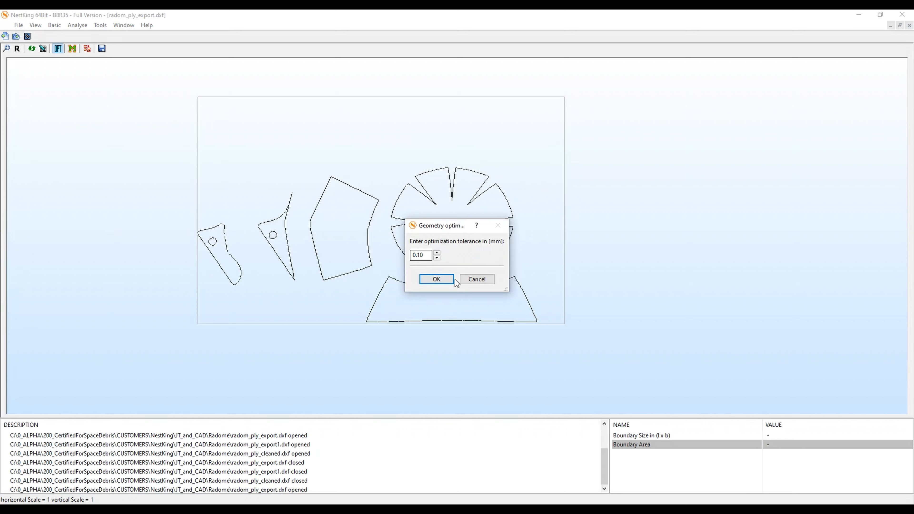
{"action": "left_click", "coordinate": [436, 279]}
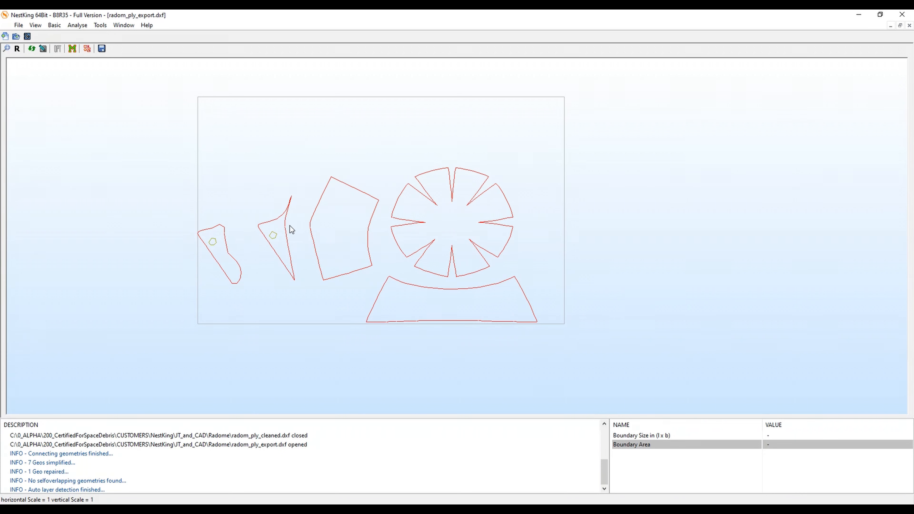
Inspect the optimized ply contours up close and check the points and boundary size of the large five-sided ply.
{"action": "scroll", "coordinate": [238, 234], "scroll_direction": "up", "scroll_amount": 5}
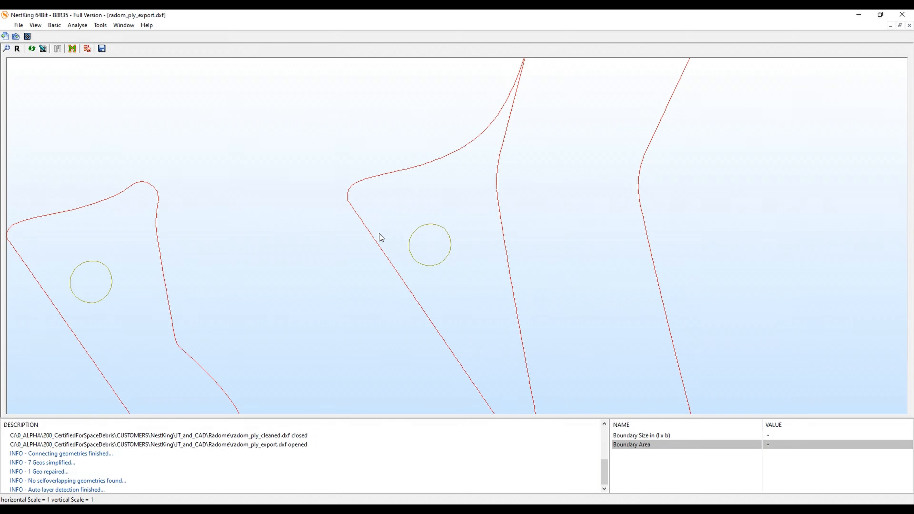
{"action": "scroll", "coordinate": [379, 234], "scroll_direction": "down", "scroll_amount": 4}
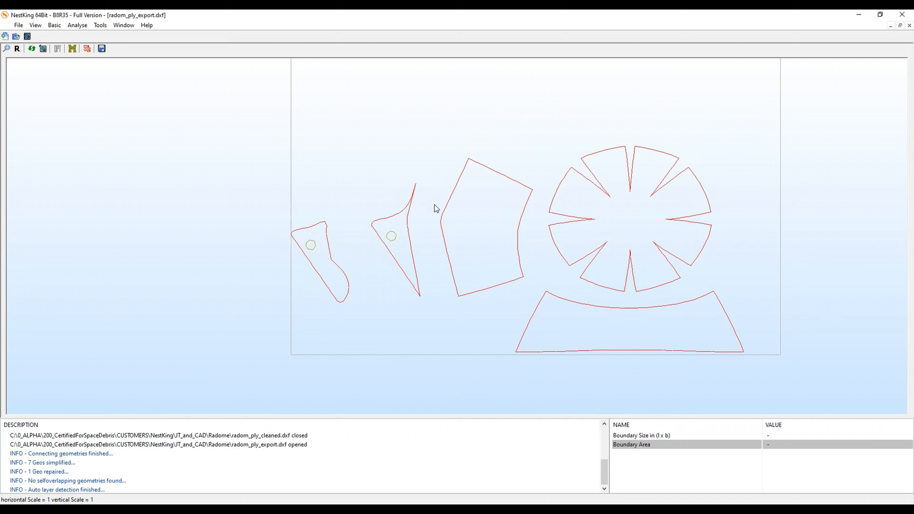
{"action": "left_click", "coordinate": [442, 213]}
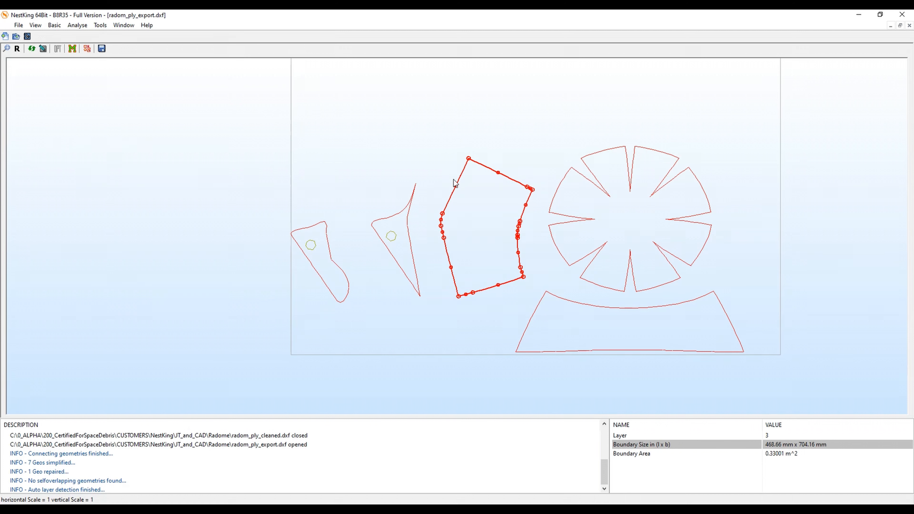
{"action": "left_click", "coordinate": [503, 136]}
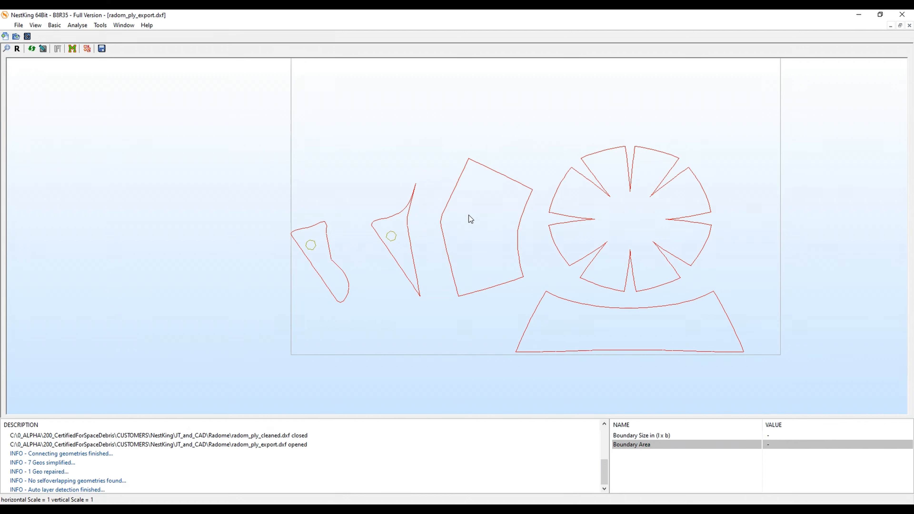
{"action": "middle_click_drag", "start_coordinate": [501, 203], "coordinate": [453, 237]}
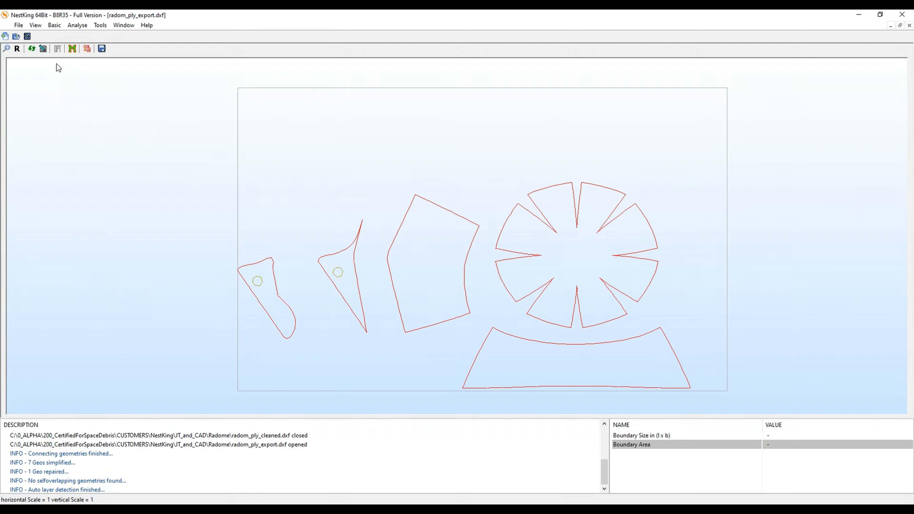
Open the optimized drawing for editing and move the pointed lug ply and the five-sided ply together up by about 600 mm.
{"action": "left_click", "coordinate": [44, 48]}
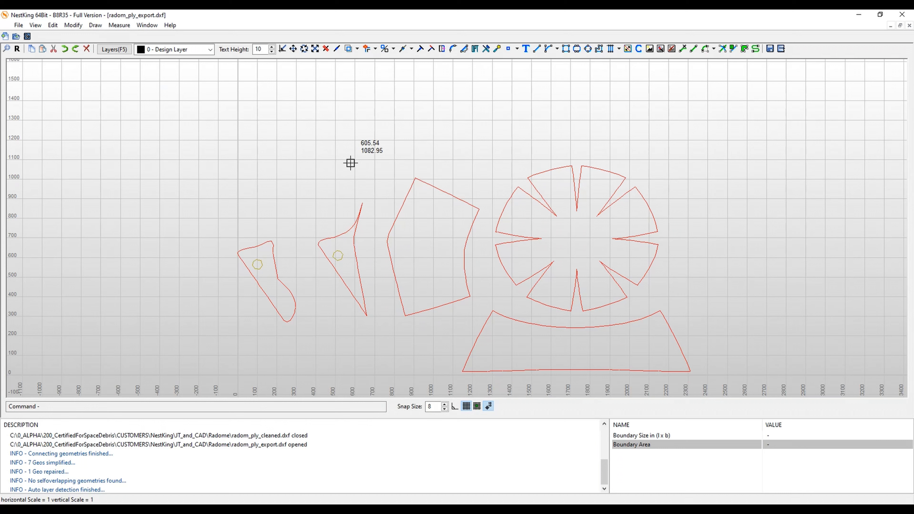
{"action": "left_click_drag", "start_coordinate": [321, 145], "coordinate": [481, 322]}
{"action": "left_click", "coordinate": [294, 49]}
{"action": "left_click", "coordinate": [470, 295]}
{"action": "left_click", "coordinate": [487, 176]}
{"action": "key", "text": "Escape"}
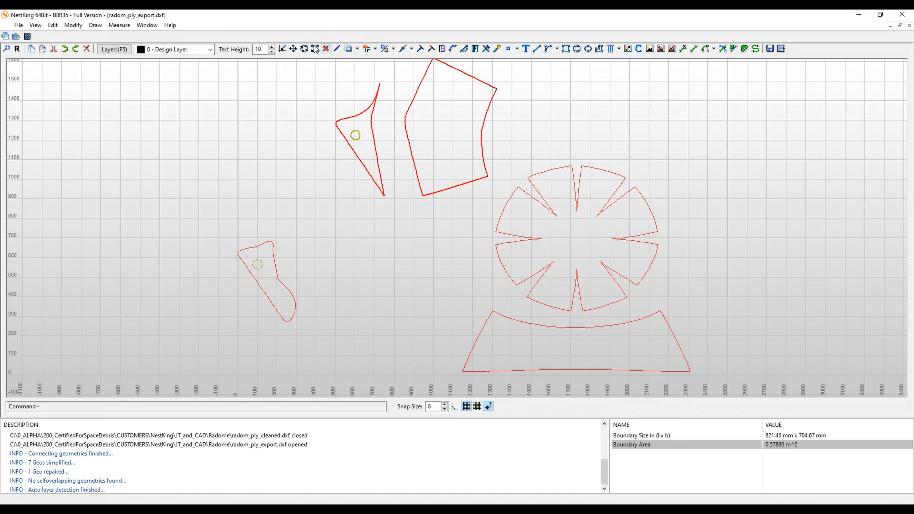
Rotate the two moved plies clockwise about the lower-right corner of the five-sided ply.
{"action": "left_click", "coordinate": [306, 49]}
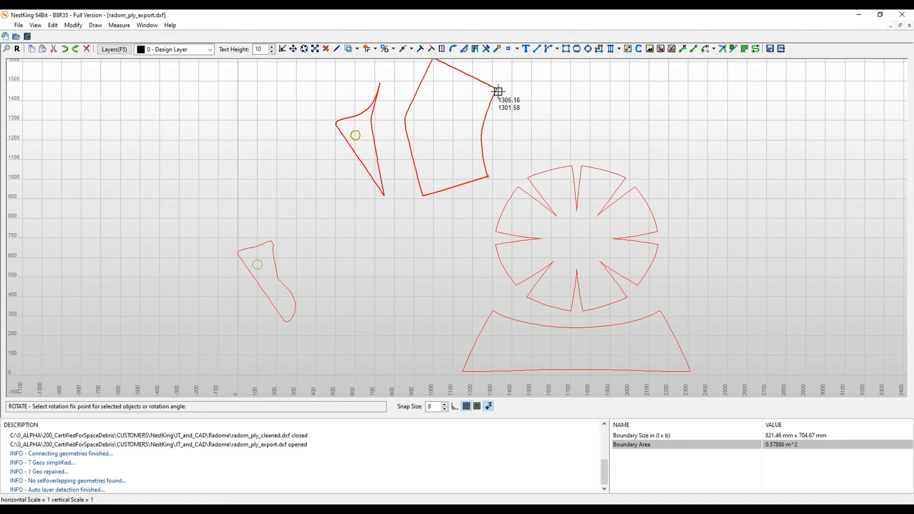
{"action": "left_click", "coordinate": [488, 177]}
{"action": "left_click", "coordinate": [556, 127]}
{"action": "scroll", "coordinate": [594, 104], "scroll_direction": "down", "scroll_amount": 5}
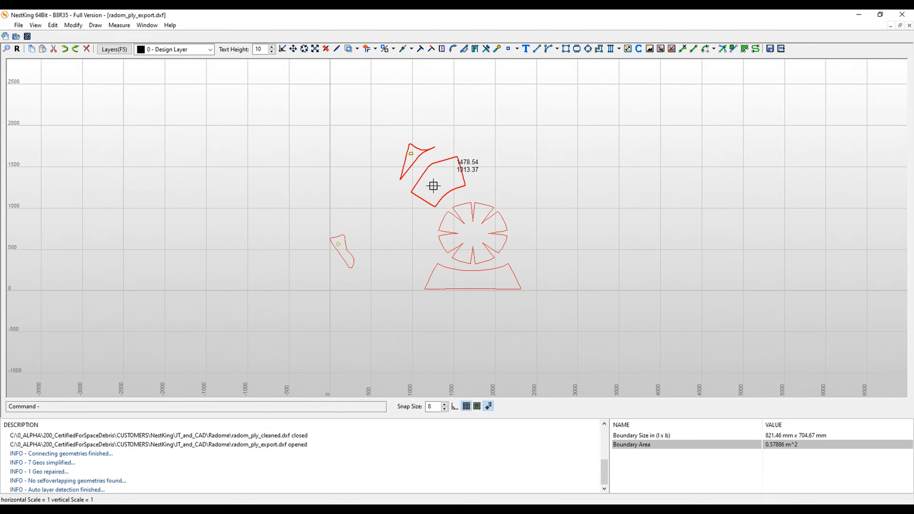
Move the small lug ply with the hole about 1240 mm right and 1700 mm up, placing it above the five-sided ply.
{"action": "left_click_drag", "start_coordinate": [308, 222], "coordinate": [374, 282]}
{"action": "left_click", "coordinate": [294, 49]}
{"action": "left_click", "coordinate": [352, 254]}
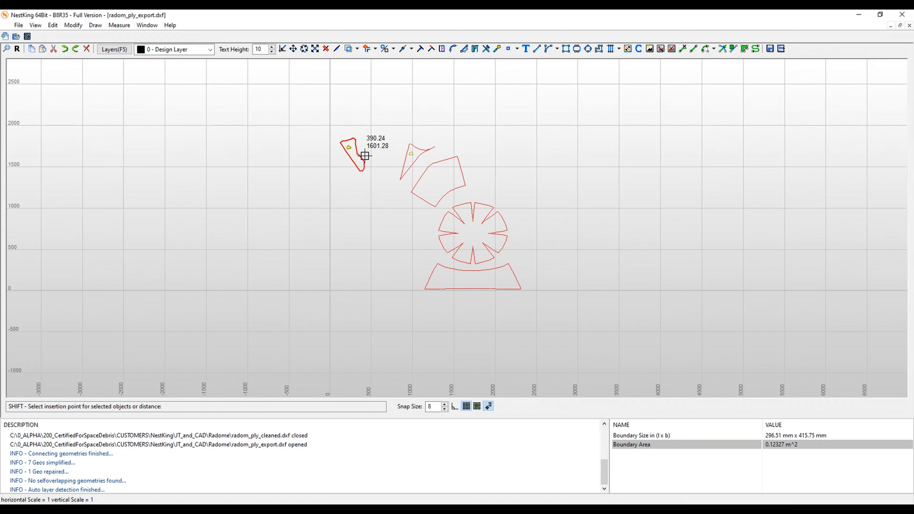
{"action": "left_click", "coordinate": [454, 114]}
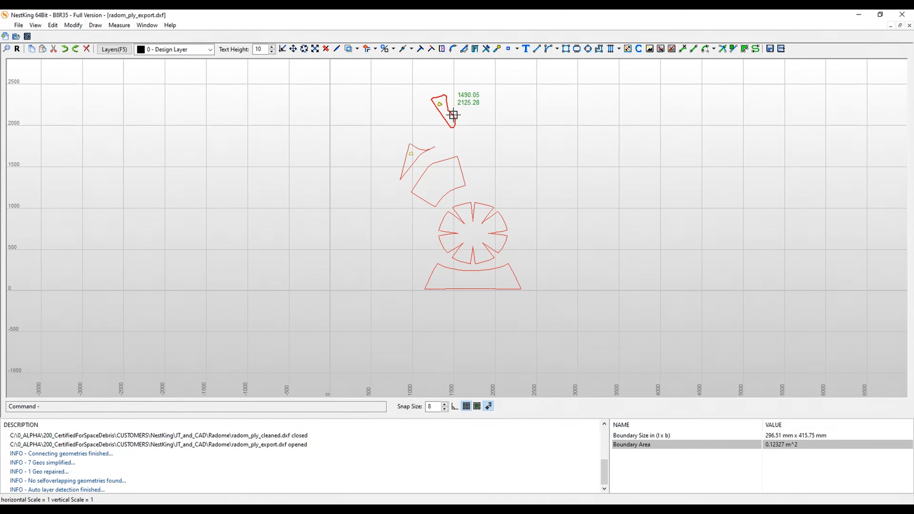
Mirror the five-sided ply about the vertical axis through the notches of the slotted round ply, keeping the original.
{"action": "scroll", "coordinate": [498, 162], "scroll_direction": "up", "scroll_amount": 3}
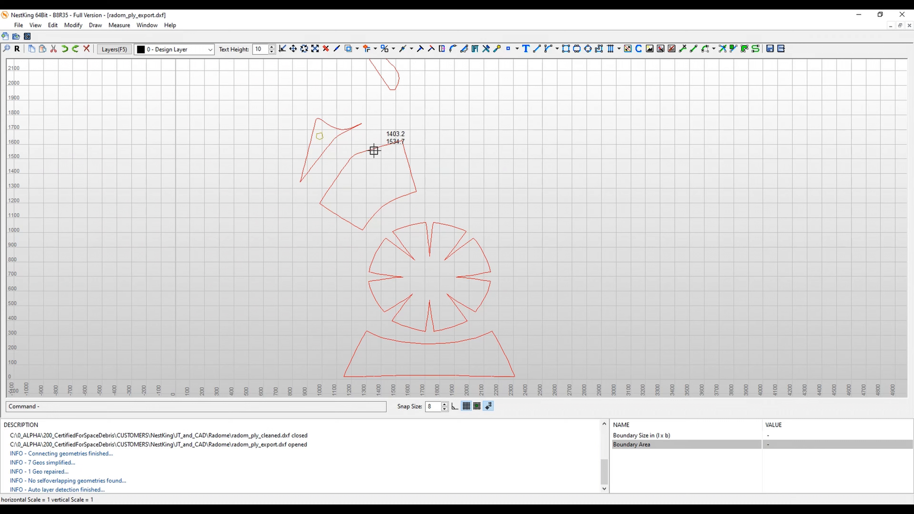
{"action": "left_click", "coordinate": [393, 142]}
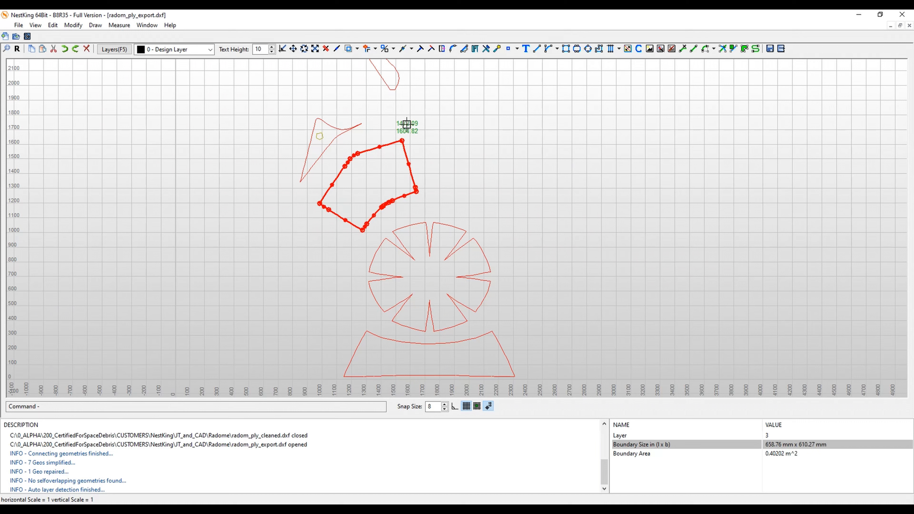
{"action": "left_click", "coordinate": [384, 52]}
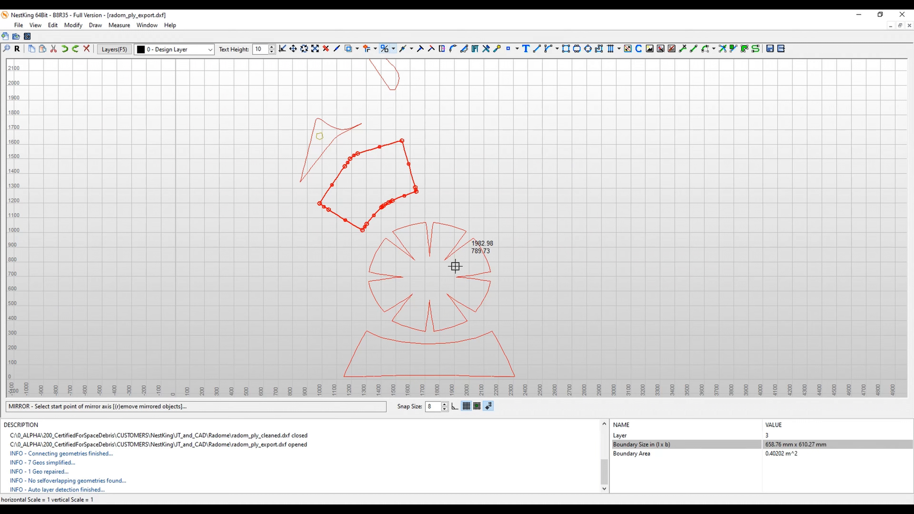
{"action": "left_click", "coordinate": [429, 255]}
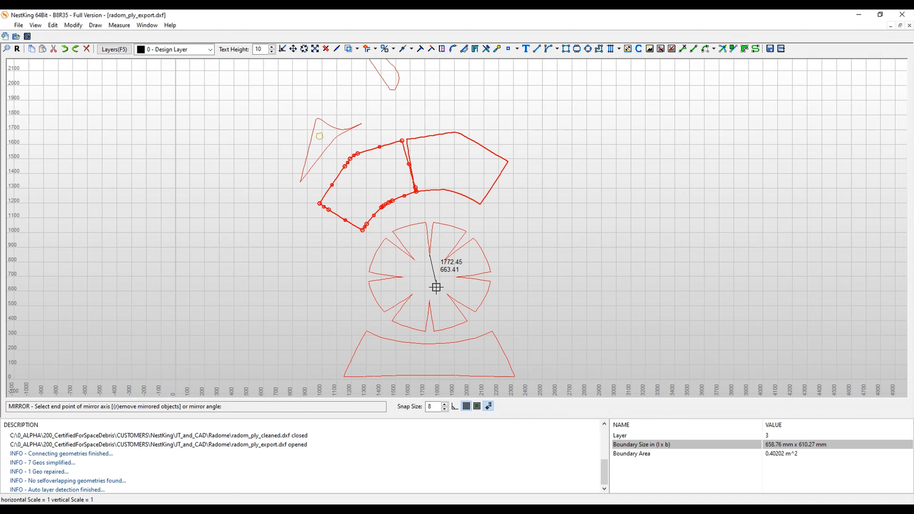
{"action": "left_click", "coordinate": [430, 313]}
{"action": "scroll", "coordinate": [430, 93], "scroll_direction": "down", "scroll_amount": 1}
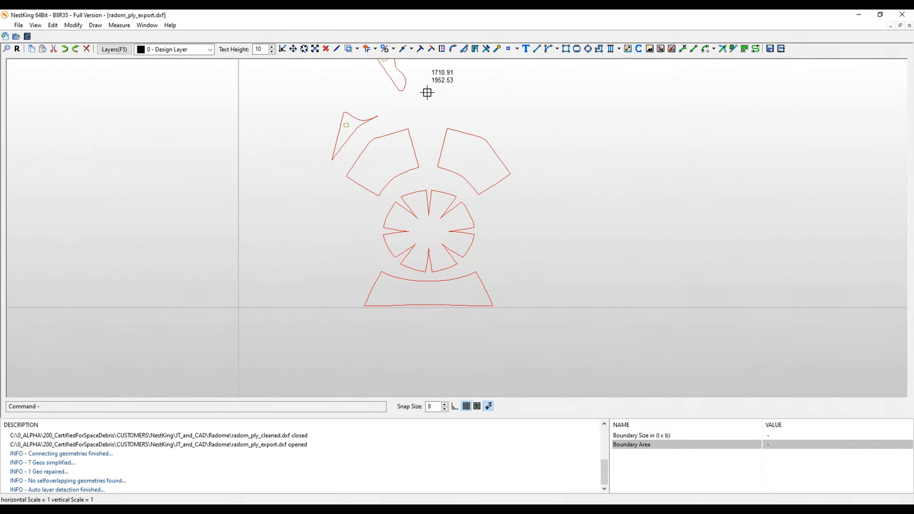
Save the rearranged ply drawing radom_ply_export.dxf and exit the sketcher.
{"action": "scroll", "coordinate": [396, 114], "scroll_direction": "down", "scroll_amount": 1}
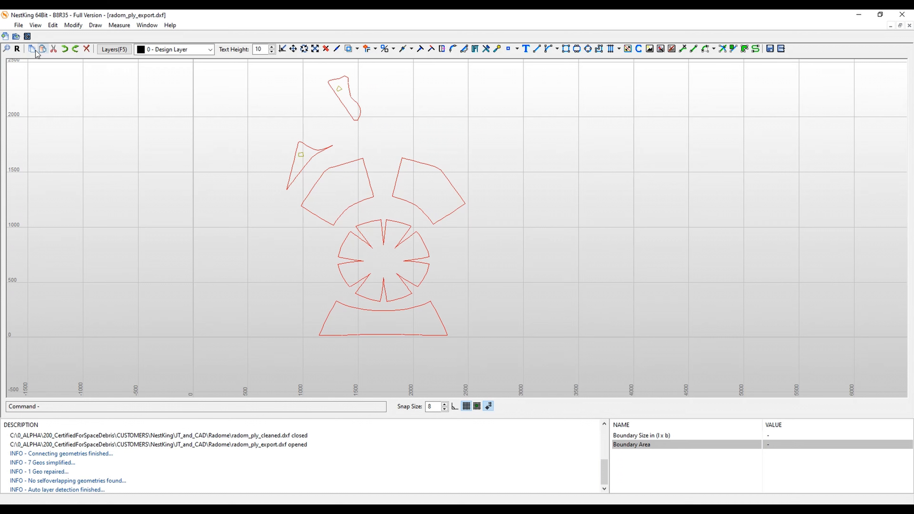
{"action": "left_click", "coordinate": [20, 28]}
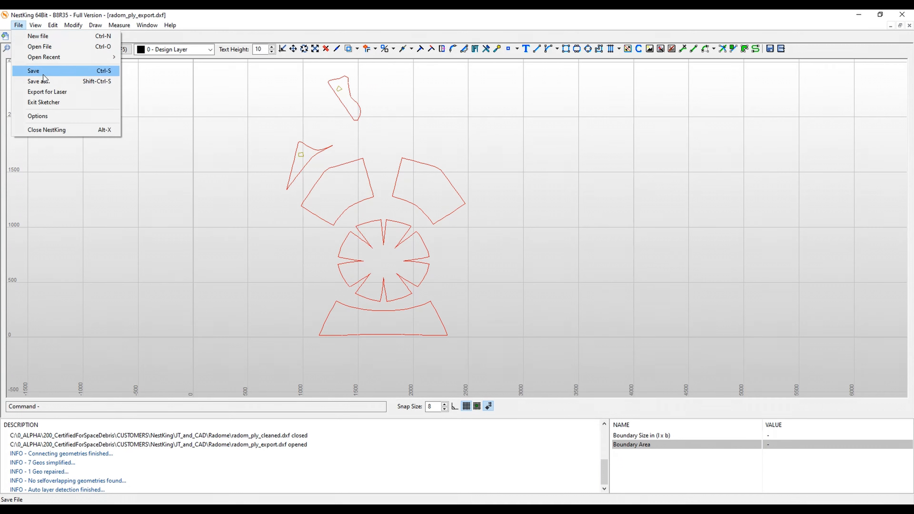
{"action": "left_click", "coordinate": [36, 71]}
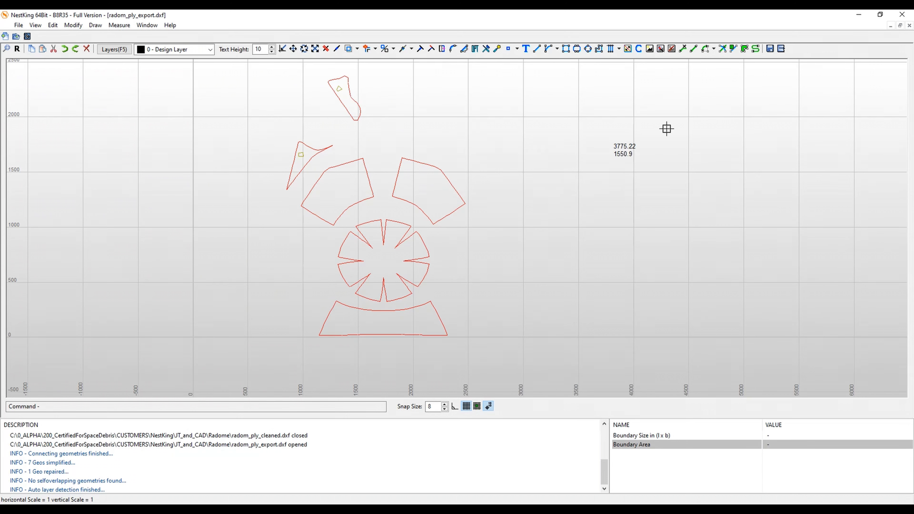
{"action": "left_click", "coordinate": [781, 49]}
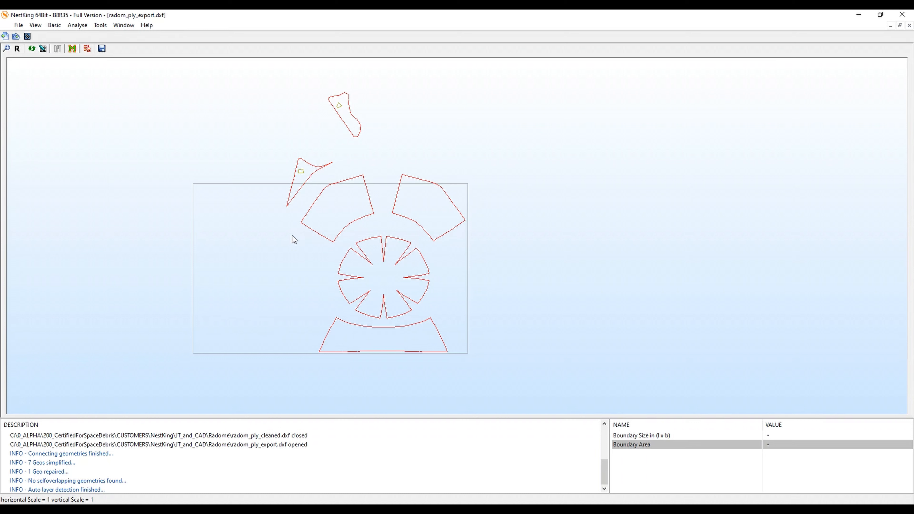
Generate master cuts from the ply contours and open them for editing in the sketcher.
{"action": "left_click", "coordinate": [70, 49]}
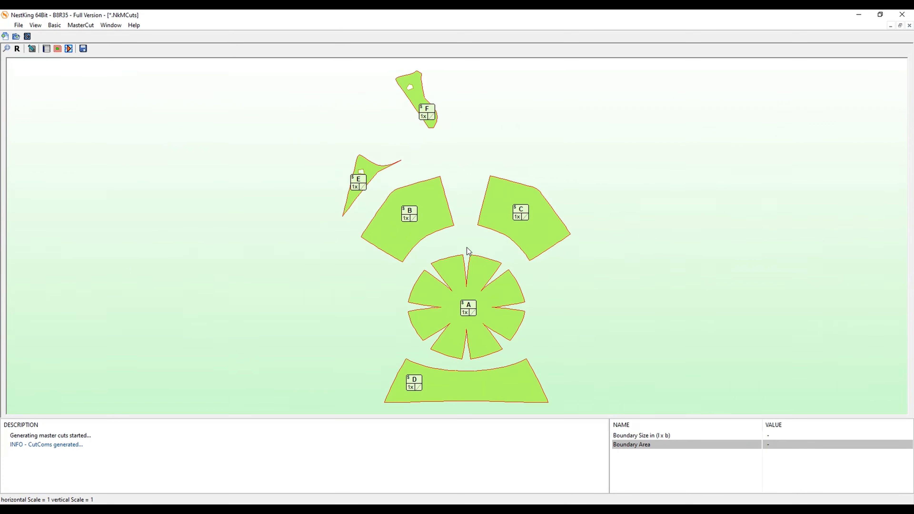
{"action": "left_click", "coordinate": [31, 49]}
{"action": "scroll", "coordinate": [481, 145], "scroll_direction": "down", "scroll_amount": 1}
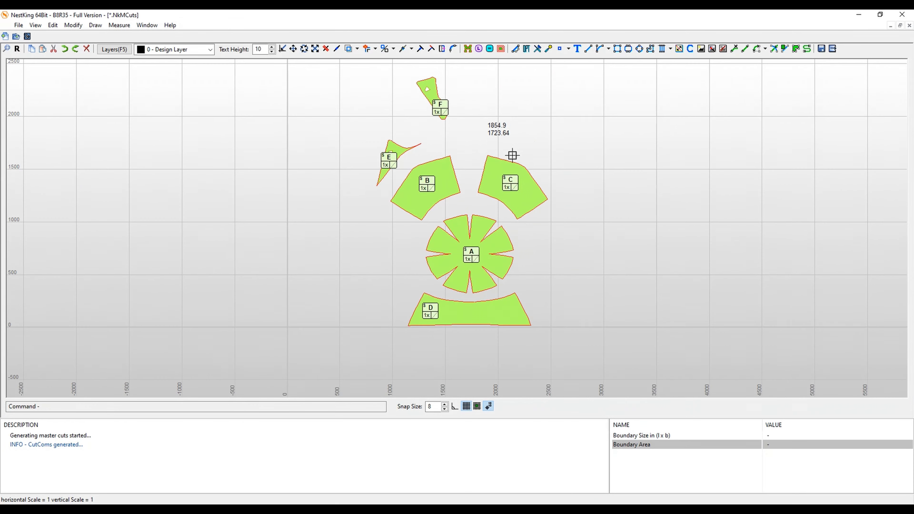
{"action": "mouse_move", "coordinate": [577, 259]}
{"action": "middle_mouse_down"}
{"action": "mouse_move", "coordinate": [526, 241]}
{"action": "mouse_move", "coordinate": [520, 274]}
{"action": "middle_mouse_up"}
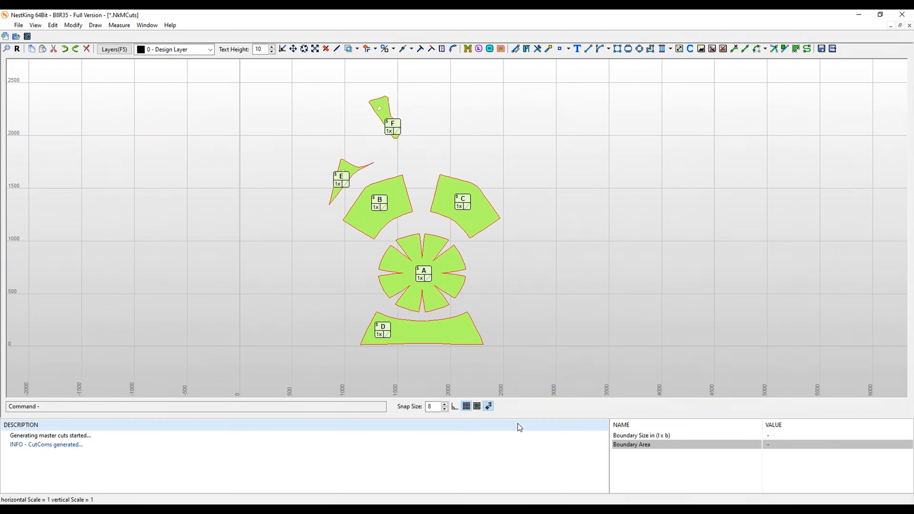
Set the colour of master cut A, the slotted round ply, to dark green.
{"action": "double_click", "coordinate": [430, 243]}
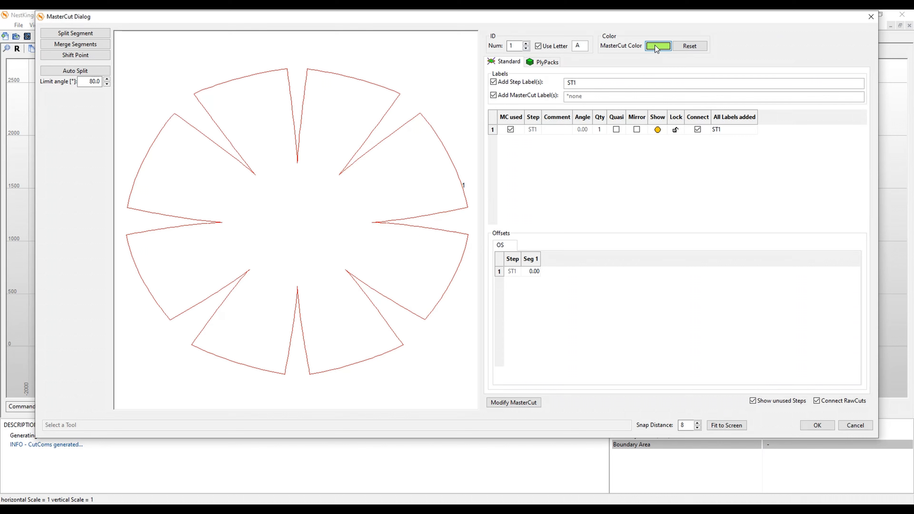
{"action": "left_click", "coordinate": [657, 46]}
{"action": "left_click", "coordinate": [73, 84]}
{"action": "left_click", "coordinate": [57, 169]}
{"action": "left_click", "coordinate": [817, 425]}
Set the colour of master cut D, the wide base ply, to olive.
{"action": "double_click", "coordinate": [476, 326]}
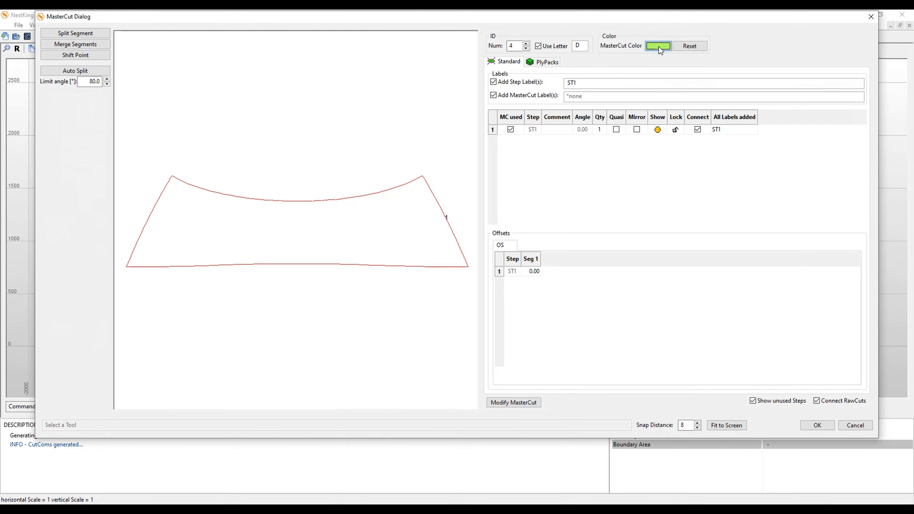
{"action": "left_click", "coordinate": [658, 46]}
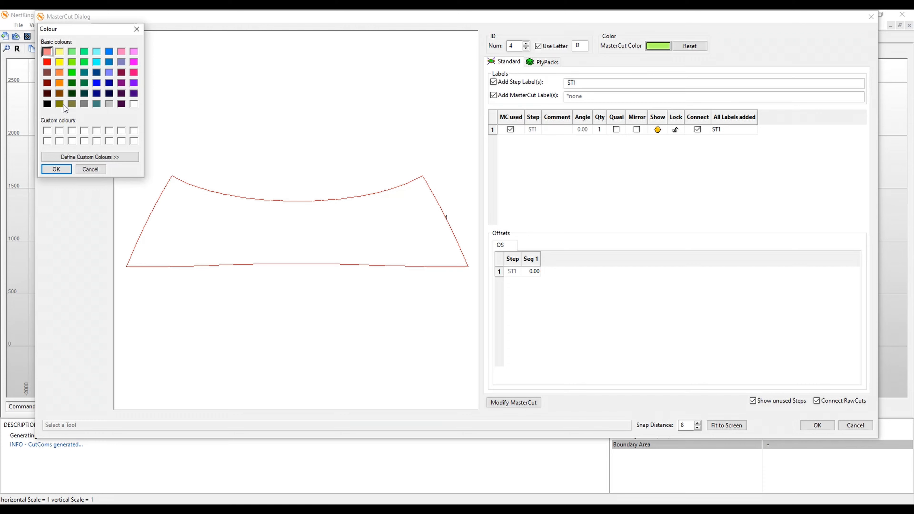
{"action": "left_click", "coordinate": [57, 169]}
{"action": "left_click", "coordinate": [816, 425]}
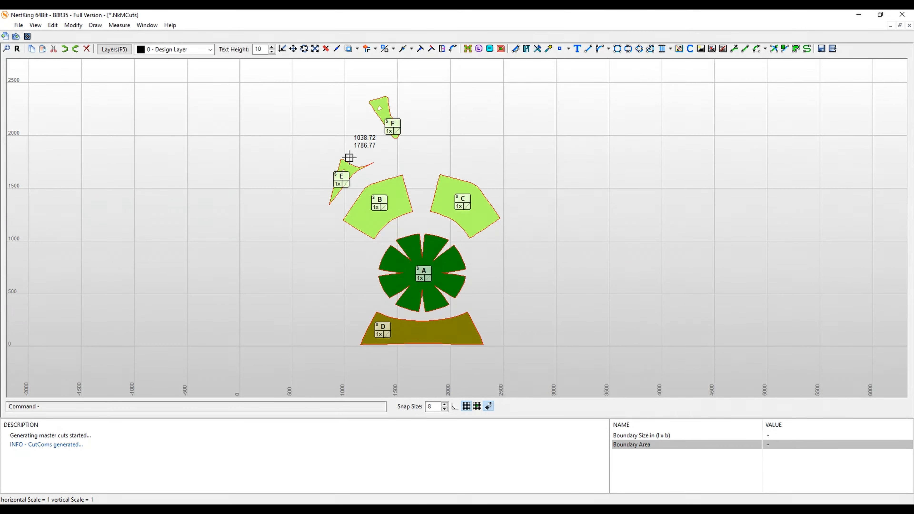
Set the colour of master cut E, the pointed lug ply, to olive.
{"action": "scroll", "coordinate": [348, 157], "scroll_direction": "up", "scroll_amount": 3}
{"action": "double_click", "coordinate": [348, 179]}
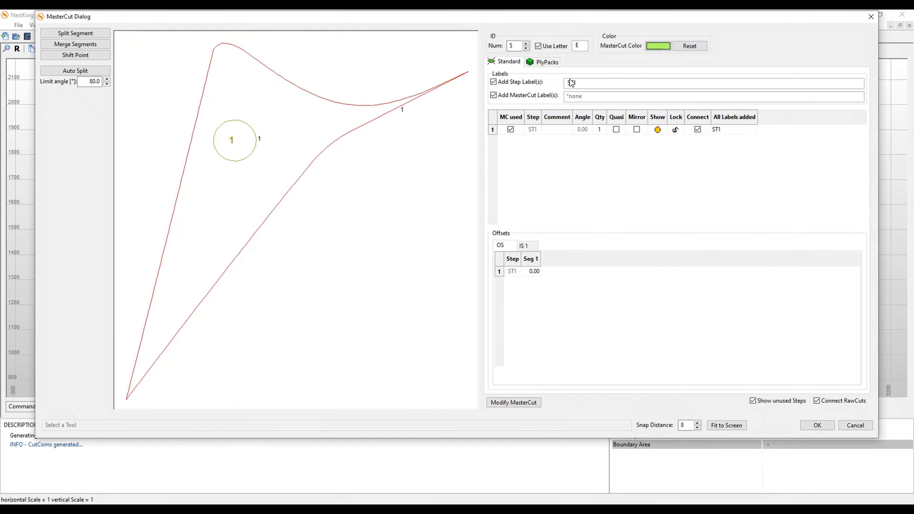
{"action": "left_click", "coordinate": [658, 46]}
{"action": "left_click", "coordinate": [60, 104]}
{"action": "left_click", "coordinate": [56, 169]}
{"action": "left_click", "coordinate": [817, 425]}
Set the colour of master cut B, the original five-sided ply, to dark blue.
{"action": "scroll", "coordinate": [504, 181], "scroll_direction": "down", "scroll_amount": 2}
{"action": "double_click", "coordinate": [475, 208]}
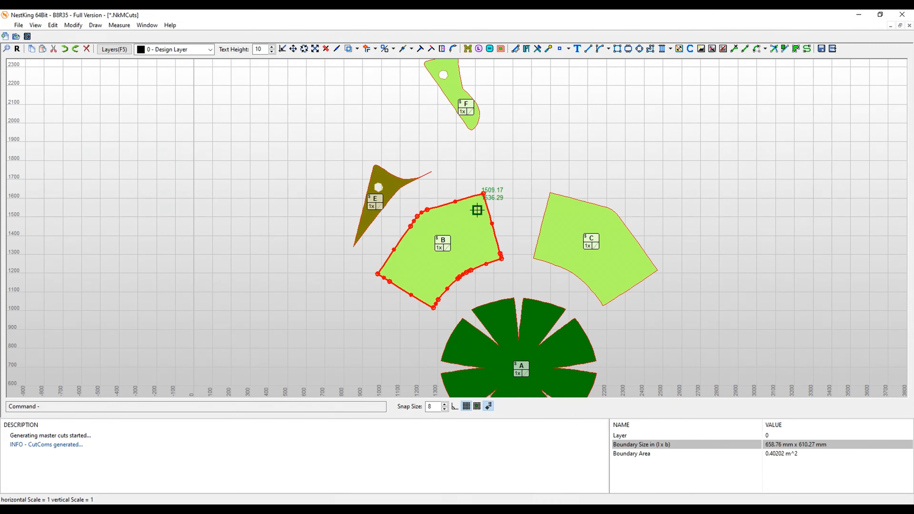
{"action": "left_click", "coordinate": [664, 48]}
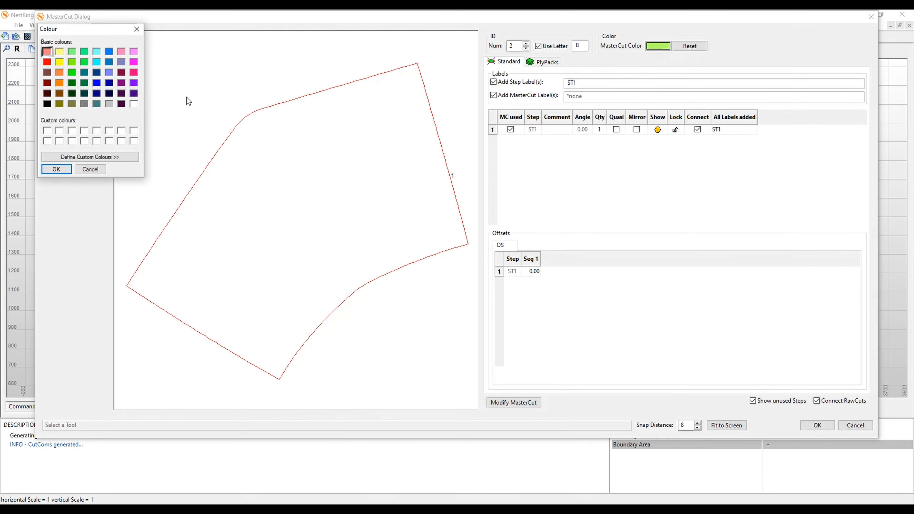
{"action": "left_click", "coordinate": [64, 170]}
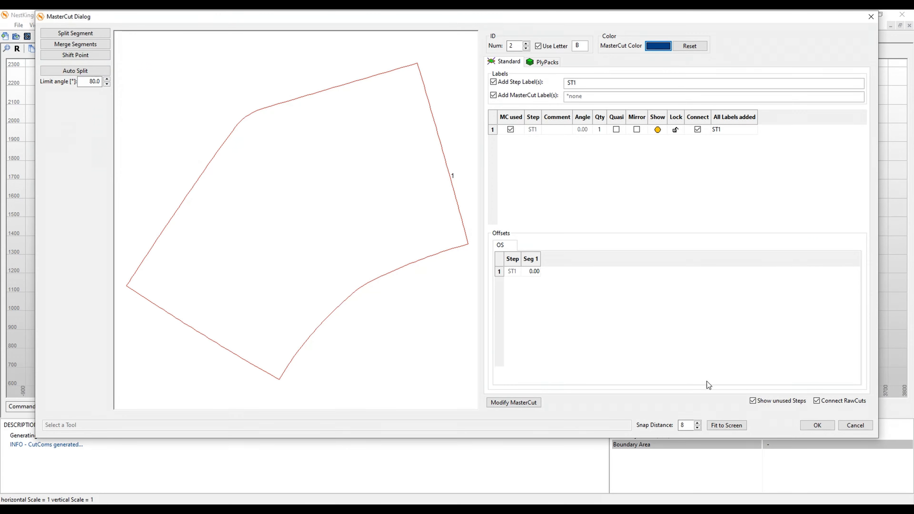
{"action": "left_click", "coordinate": [816, 425]}
Set the colour of master cut C, the mirrored five-sided ply, to cyan.
{"action": "left_click", "coordinate": [589, 225]}
{"action": "double_click", "coordinate": [598, 207]}
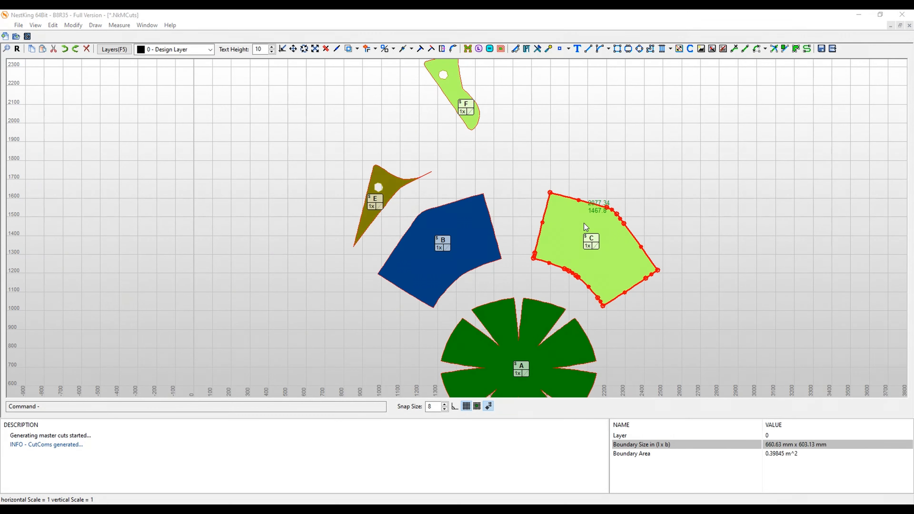
{"action": "left_click", "coordinate": [658, 47]}
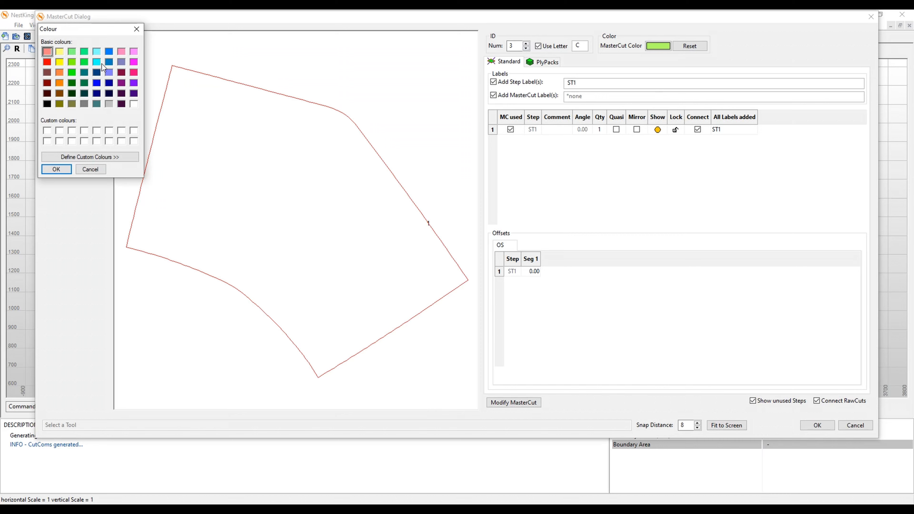
{"action": "left_click", "coordinate": [68, 170]}
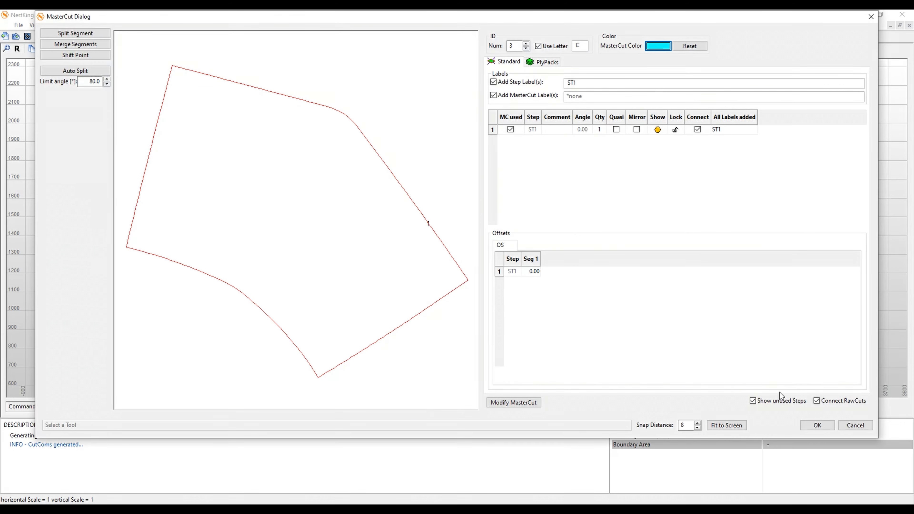
{"action": "left_click", "coordinate": [816, 425]}
Finish editing the coloured master cuts and return to the master cut overview.
{"action": "left_click", "coordinate": [697, 220]}
{"action": "middle_click_drag", "start_coordinate": [718, 271], "coordinate": [547, 235]}
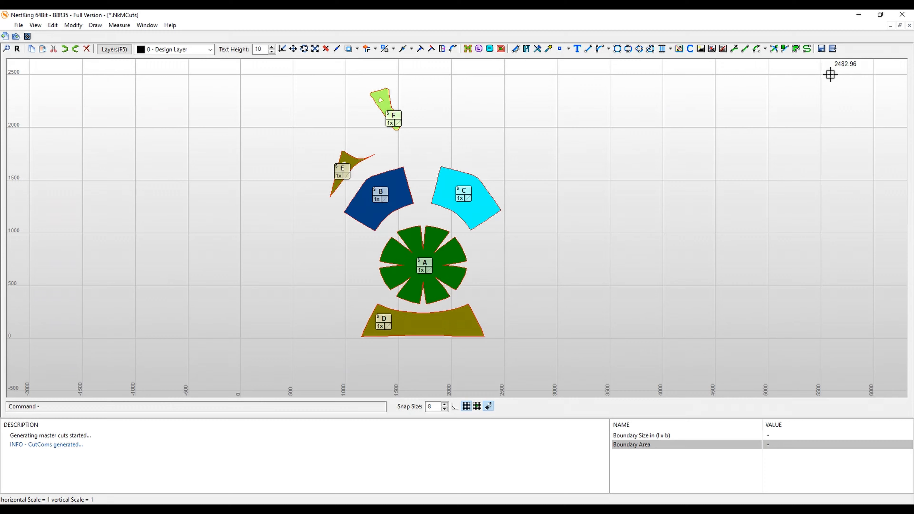
{"action": "left_click", "coordinate": [832, 49]}
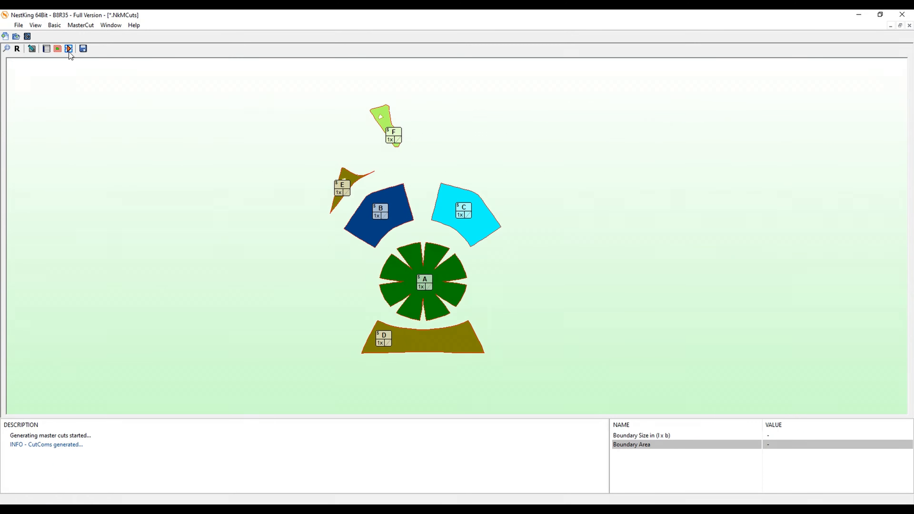
Add three steps, ST2, ST3 and ST4, to the step table with quantity 1, angle 0 and material def_mat.
{"action": "left_click", "coordinate": [47, 49]}
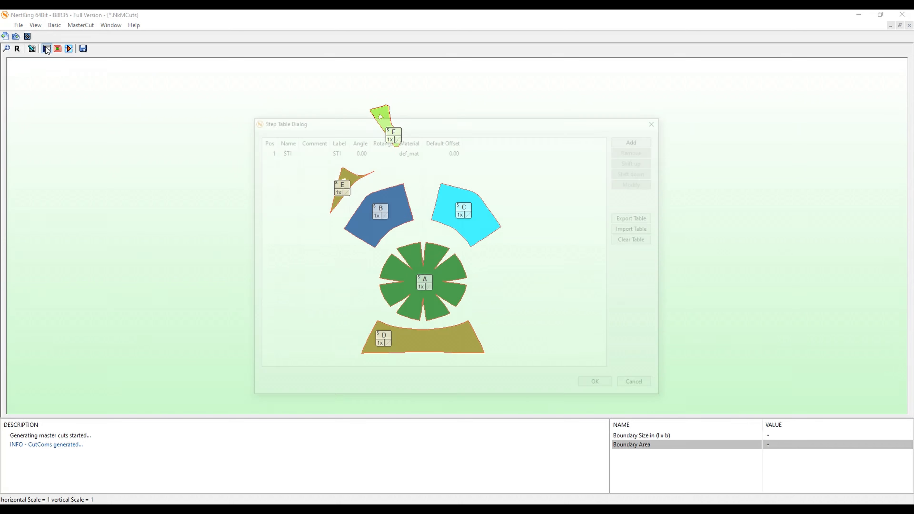
{"action": "left_click", "coordinate": [282, 152]}
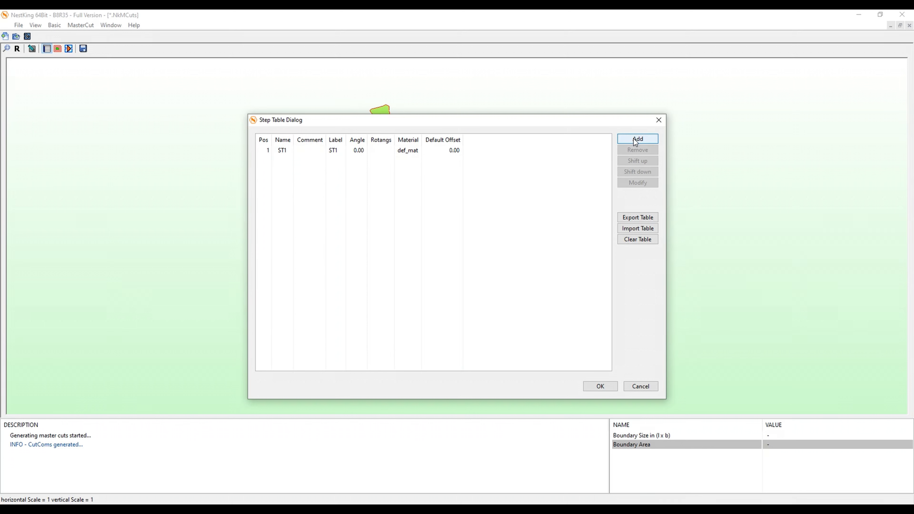
{"action": "left_click", "coordinate": [447, 152]}
{"action": "left_click", "coordinate": [635, 138]}
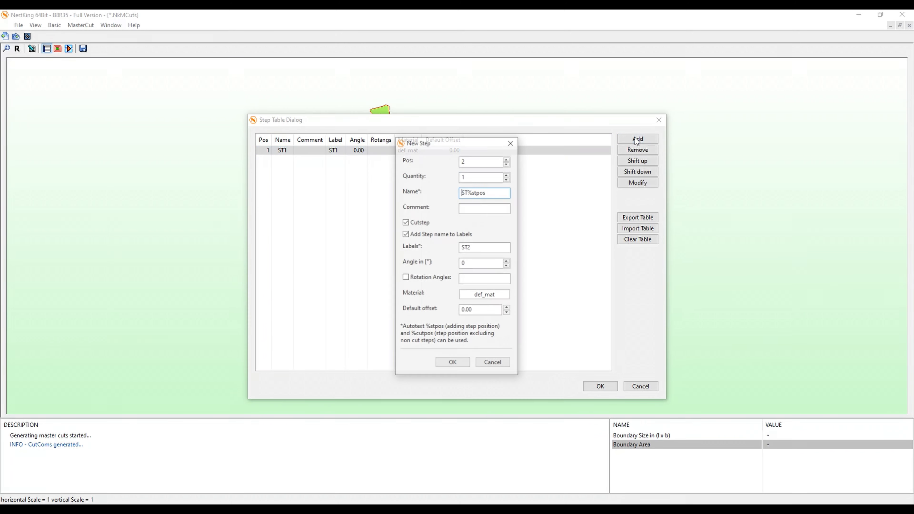
{"action": "left_click", "coordinate": [453, 363]}
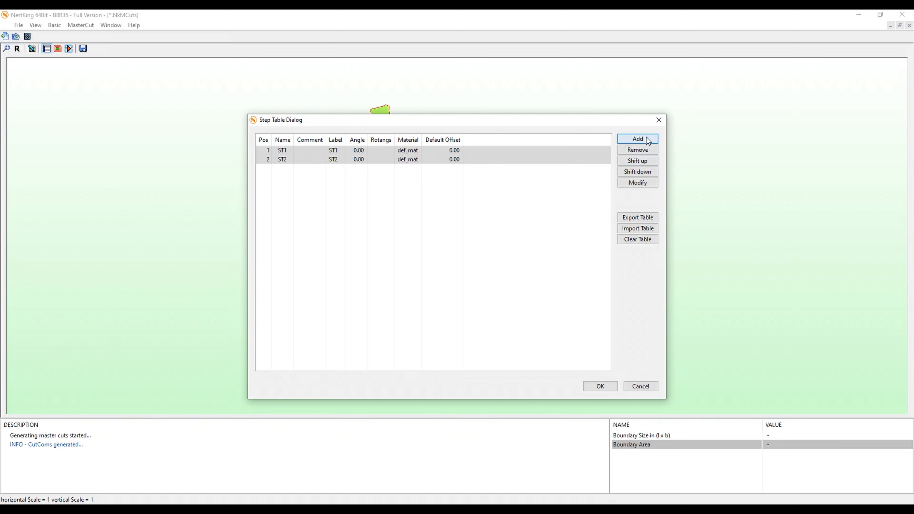
{"action": "left_click", "coordinate": [647, 139]}
{"action": "left_click", "coordinate": [452, 362]}
{"action": "left_click", "coordinate": [636, 138]}
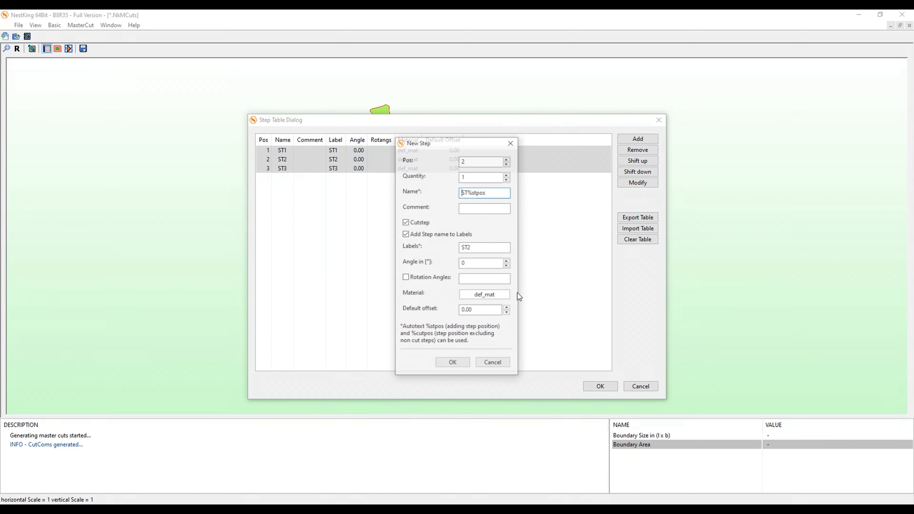
{"action": "left_click", "coordinate": [453, 362]}
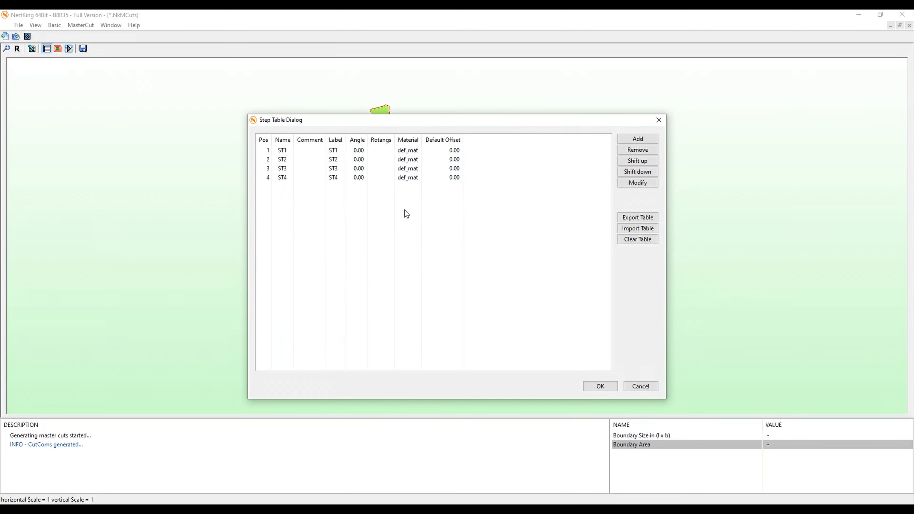
Assign the local catalog material 630 twill to all four steps ST1 to ST4 in the step table.
{"action": "left_click", "coordinate": [410, 150]}
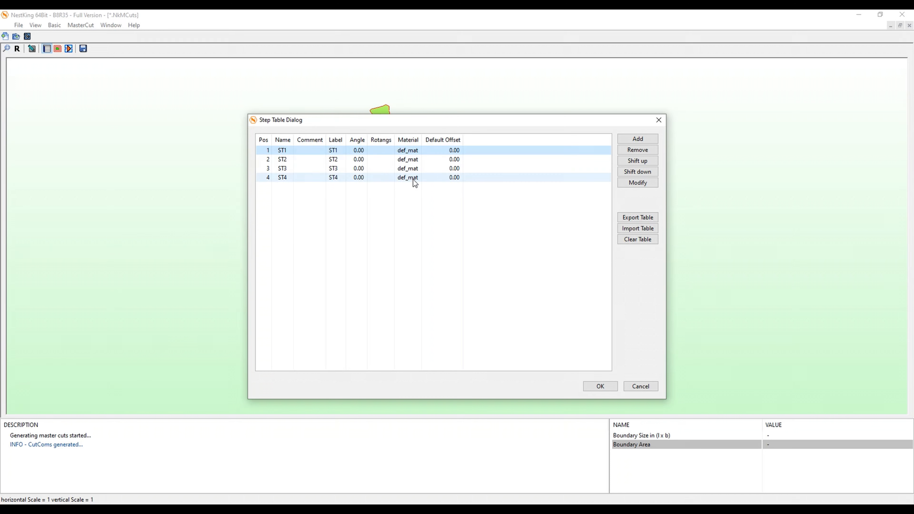
{"action": "left_click", "coordinate": [414, 179], "text": "shift"}
{"action": "right_click", "coordinate": [412, 158]}
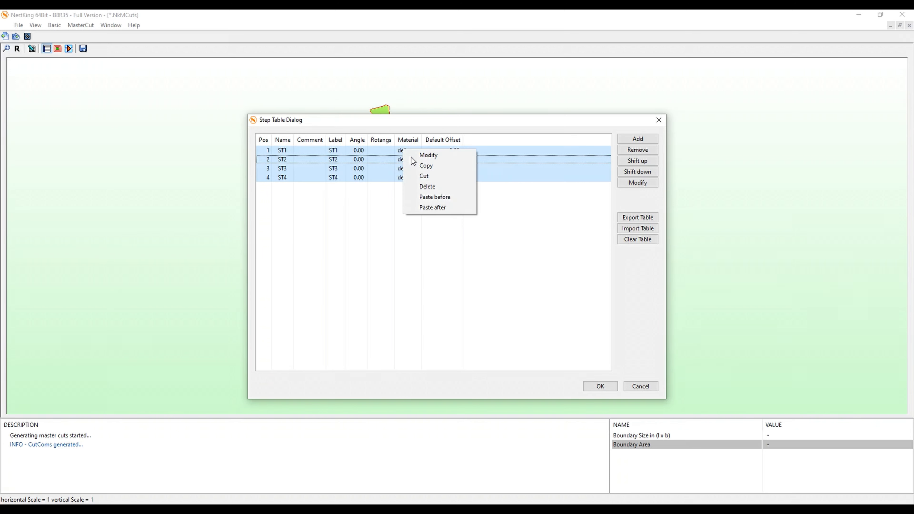
{"action": "left_click", "coordinate": [428, 155]}
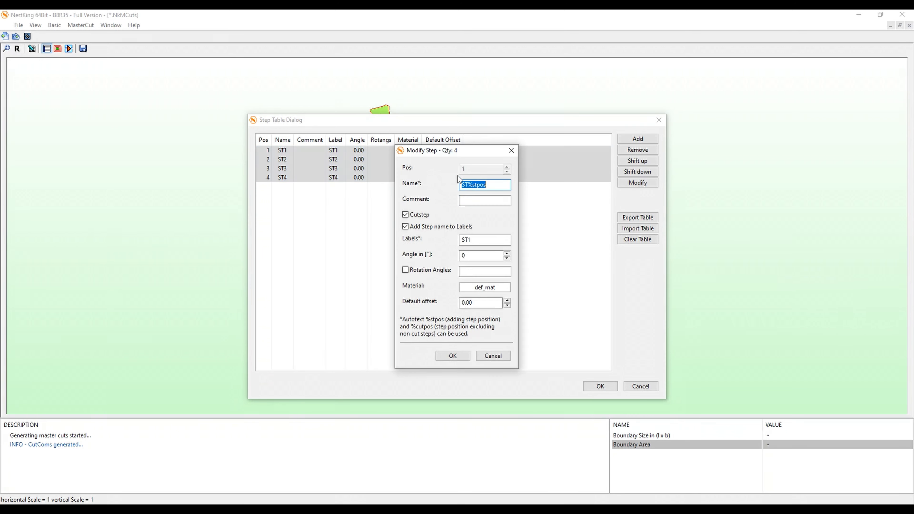
{"action": "left_click", "coordinate": [493, 290]}
{"action": "left_click", "coordinate": [146, 106]}
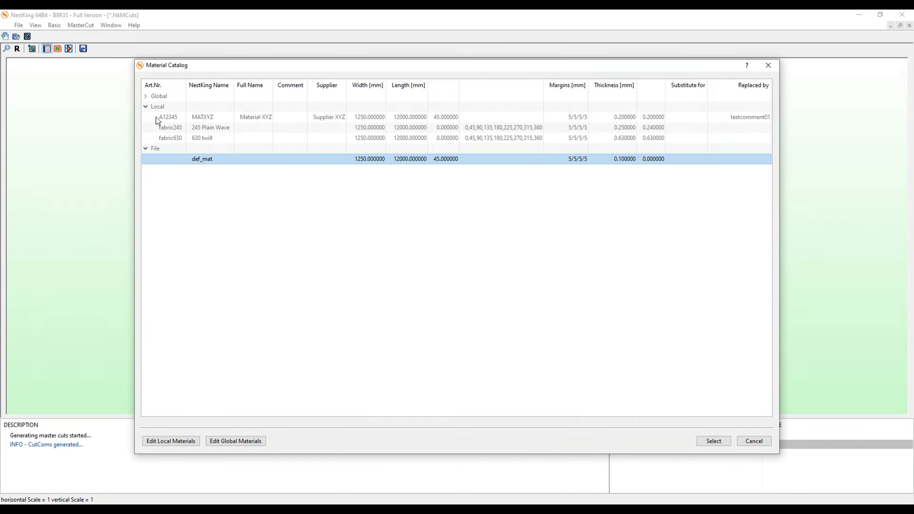
{"action": "left_click", "coordinate": [179, 130]}
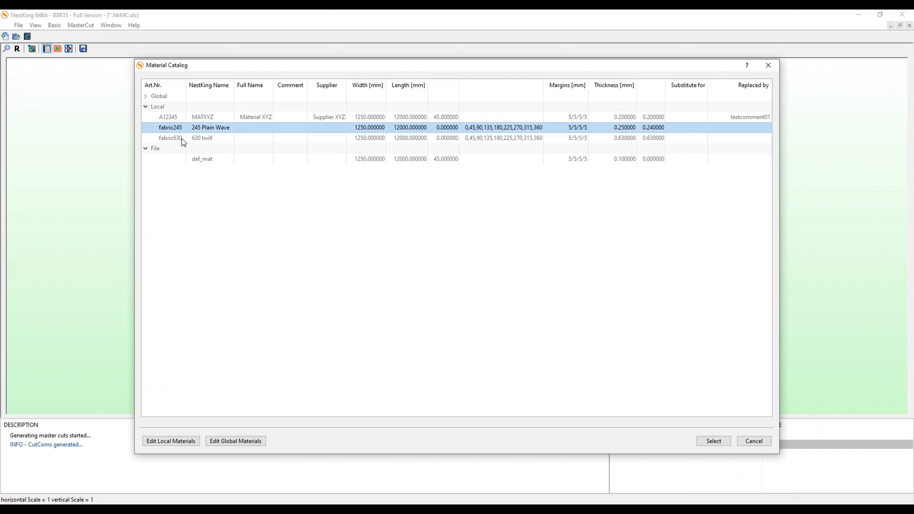
{"action": "left_click", "coordinate": [198, 139]}
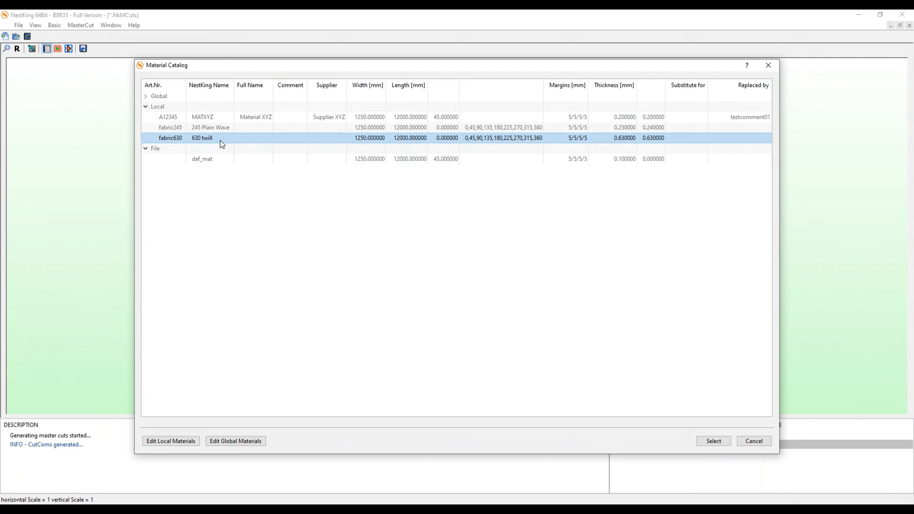
{"action": "left_click", "coordinate": [713, 441]}
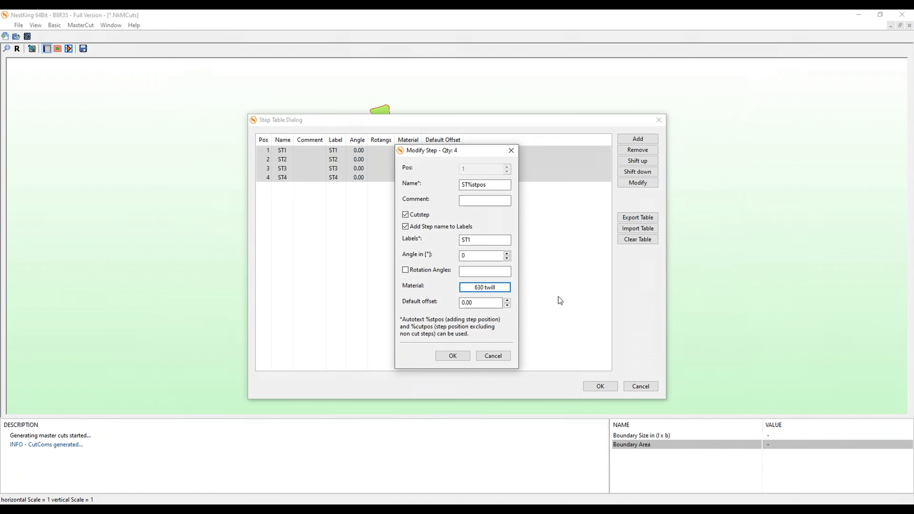
{"action": "left_click", "coordinate": [452, 355]}
{"action": "left_click", "coordinate": [463, 278]}
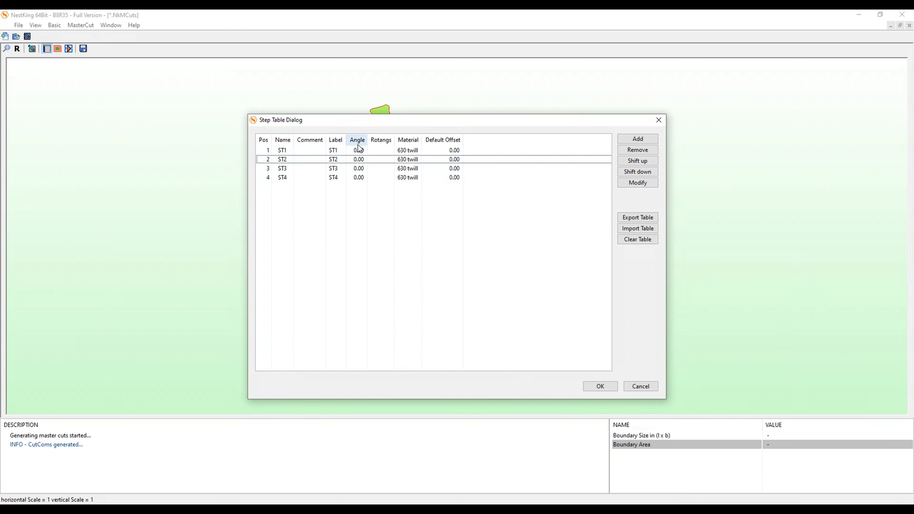
Set the angle of step ST2 to 45° and the angle of step ST3 to -45°.
{"action": "left_click", "coordinate": [358, 163]}
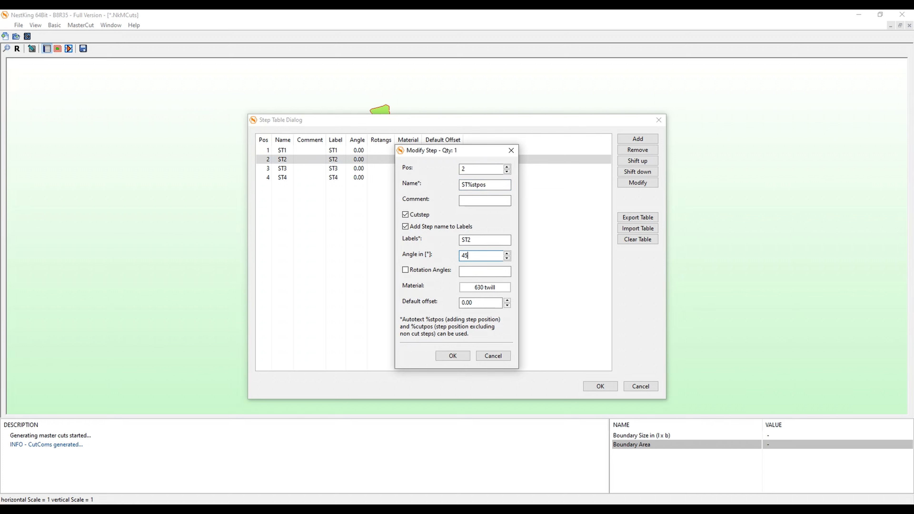
{"action": "left_click", "coordinate": [452, 355]}
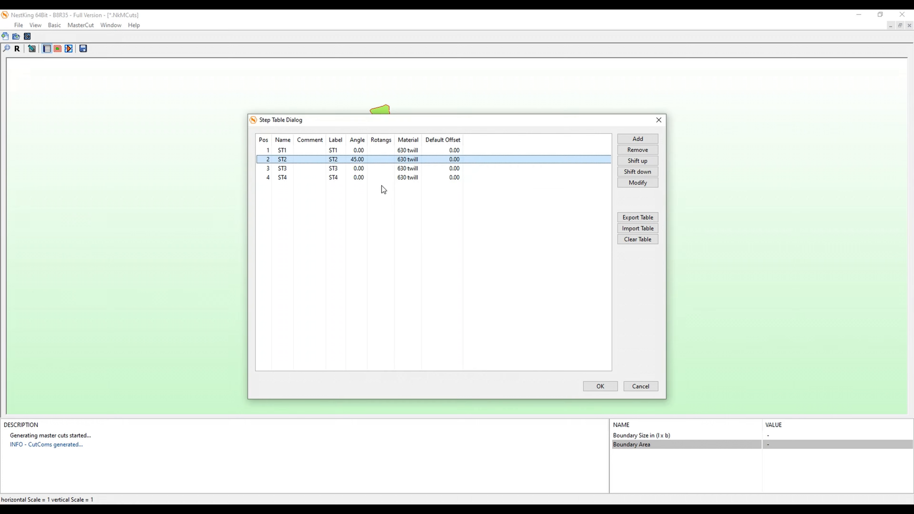
{"action": "double_click", "coordinate": [360, 169]}
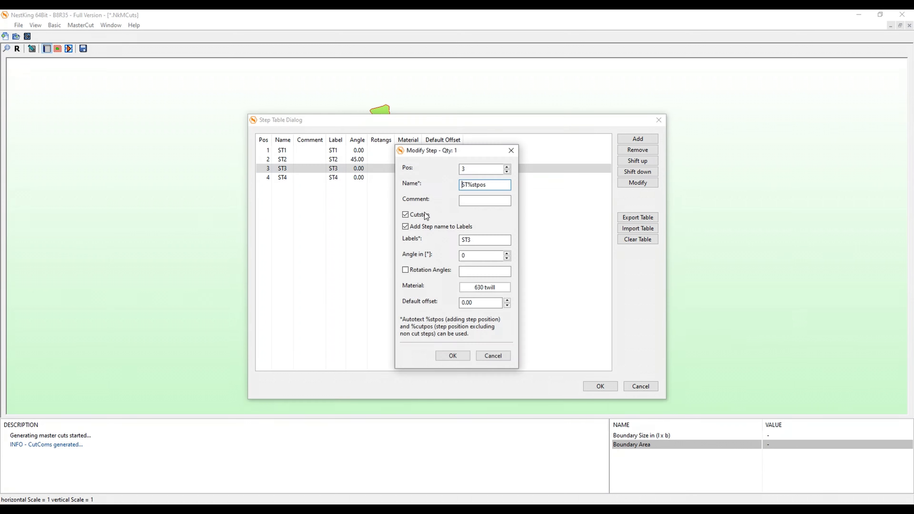
{"action": "left_click", "coordinate": [465, 272]}
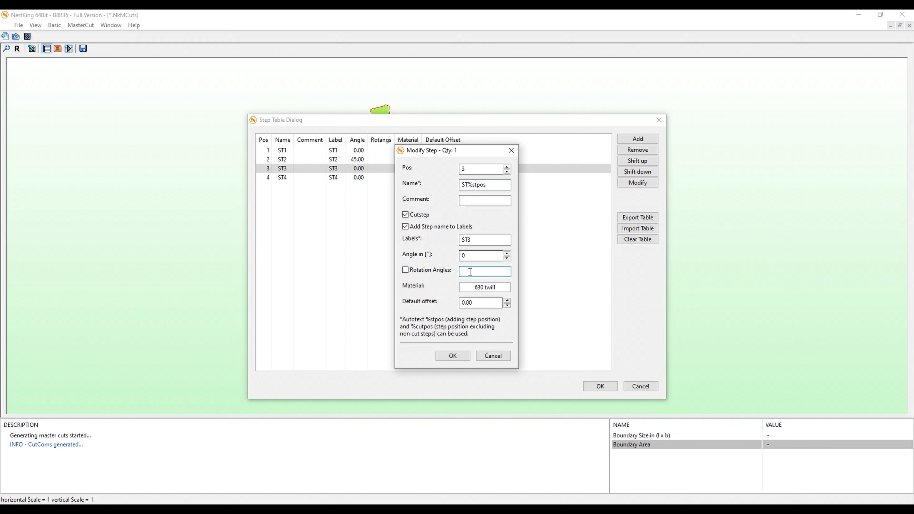
{"action": "double_click", "coordinate": [467, 256]}
{"action": "left_click", "coordinate": [461, 303]}
{"action": "left_click", "coordinate": [452, 356]}
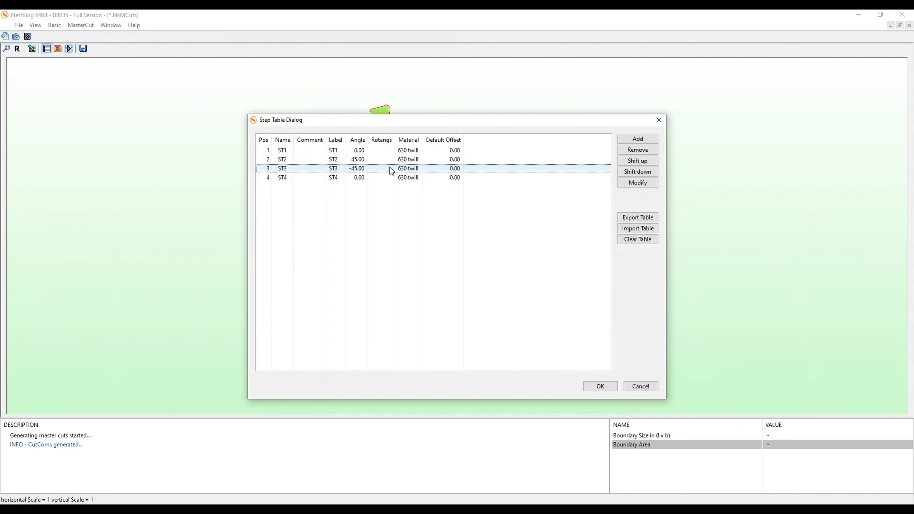
Enable rotation angles with the value d90 for all four steps together and accept the step table.
{"action": "left_click", "coordinate": [386, 151]}
{"action": "left_click", "coordinate": [384, 174], "text": "shift"}
{"action": "right_click", "coordinate": [383, 174]}
{"action": "left_click", "coordinate": [390, 180]}
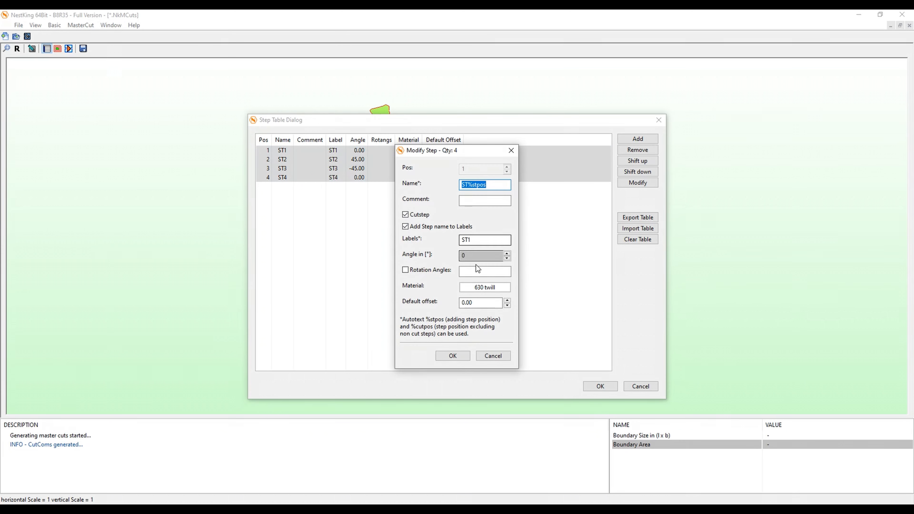
{"action": "left_click", "coordinate": [405, 270]}
{"action": "left_click", "coordinate": [464, 271]}
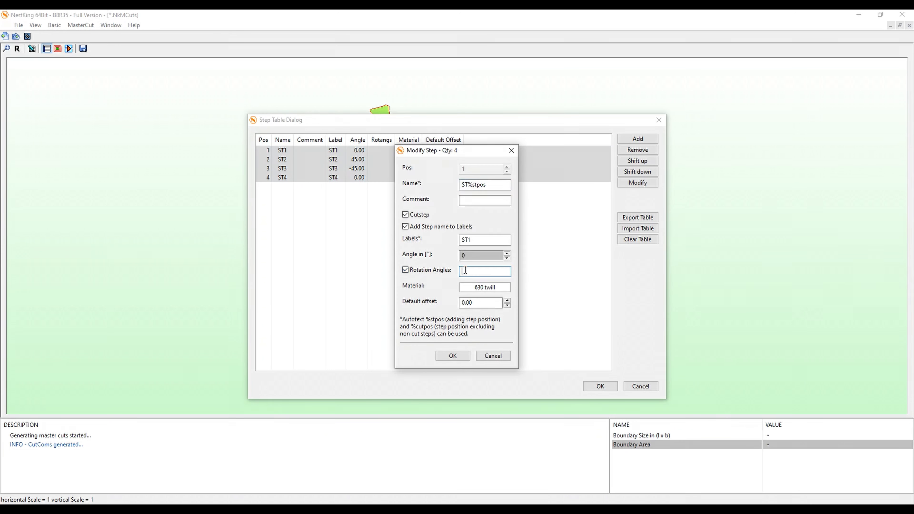
{"action": "type", "text": "d90"}
{"action": "left_click", "coordinate": [462, 355]}
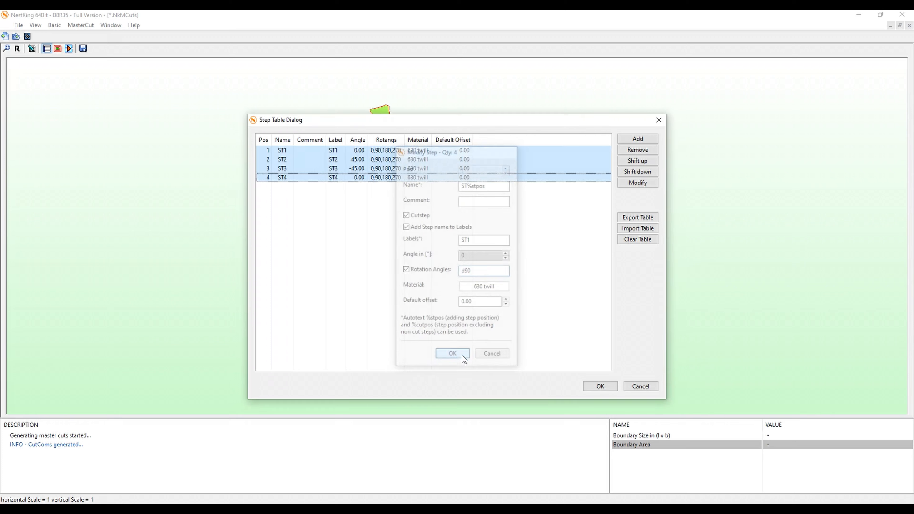
{"action": "left_click", "coordinate": [437, 265]}
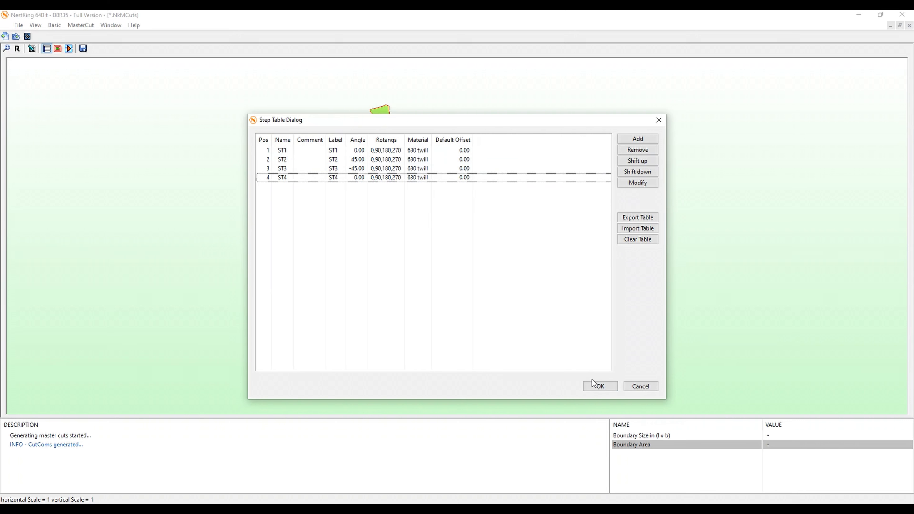
{"action": "left_click", "coordinate": [601, 386]}
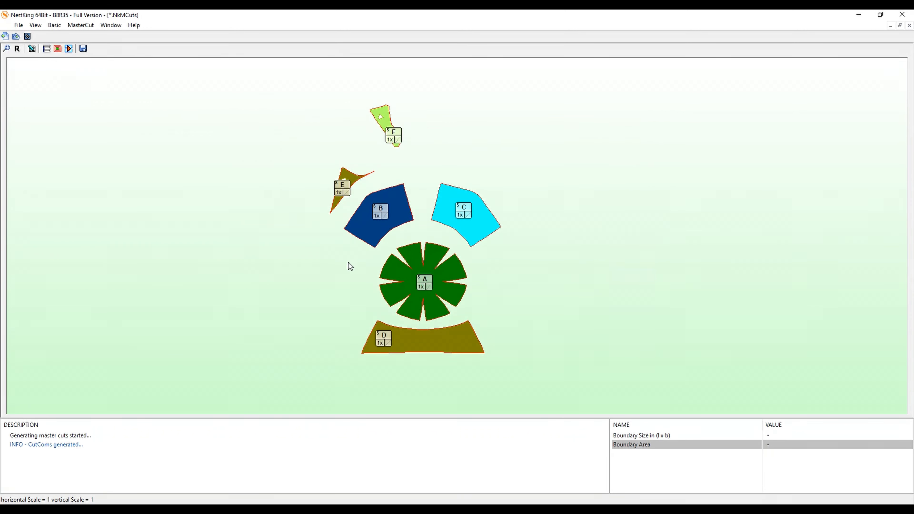
Open the master cuts for editing, and switch to JT2Go to examine the coloured Radome_body model before returning to NestKing.
{"action": "left_click", "coordinate": [32, 48]}
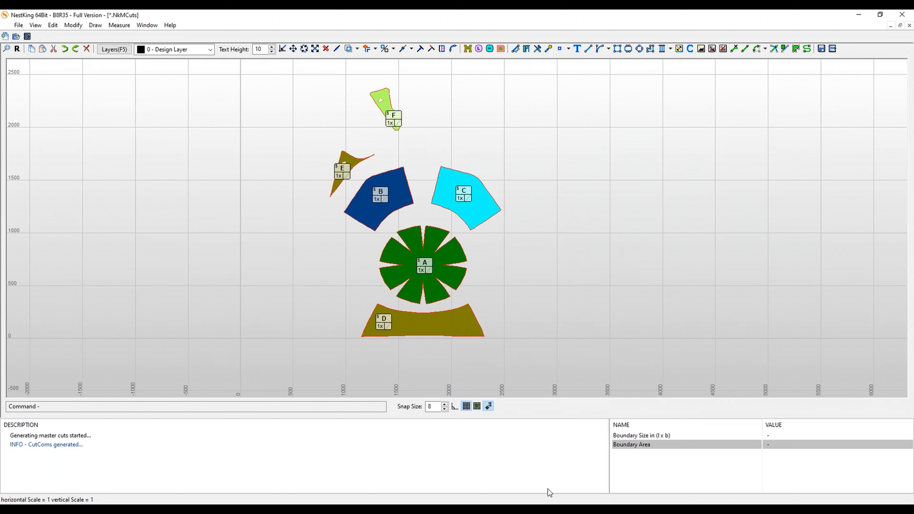
{"action": "mouse_move", "coordinate": [499, 508]}
{"action": "left_click", "coordinate": [500, 480]}
{"action": "scroll", "coordinate": [507, 304], "scroll_direction": "down", "scroll_amount": 2}
{"action": "scroll", "coordinate": [504, 304], "scroll_direction": "up", "scroll_amount": 3}
{"action": "scroll", "coordinate": [499, 306], "scroll_direction": "up", "scroll_amount": 2}
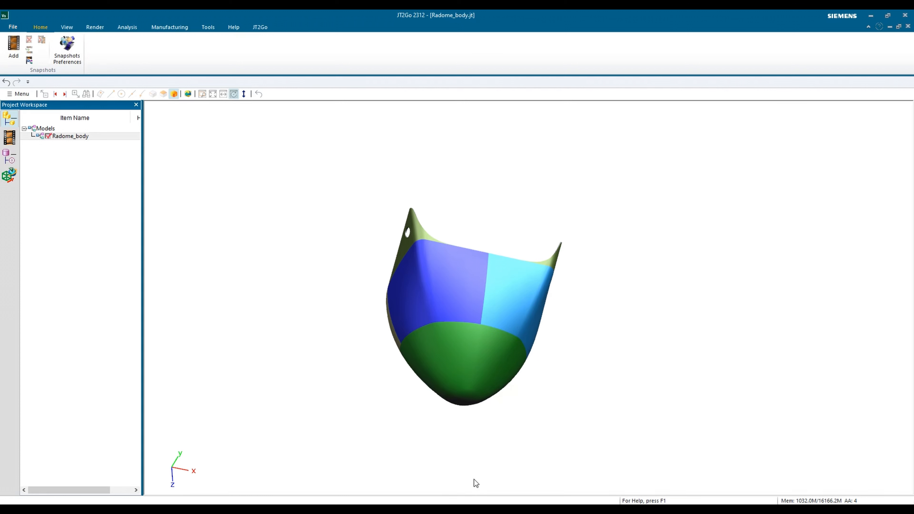
{"action": "left_click", "coordinate": [454, 468]}
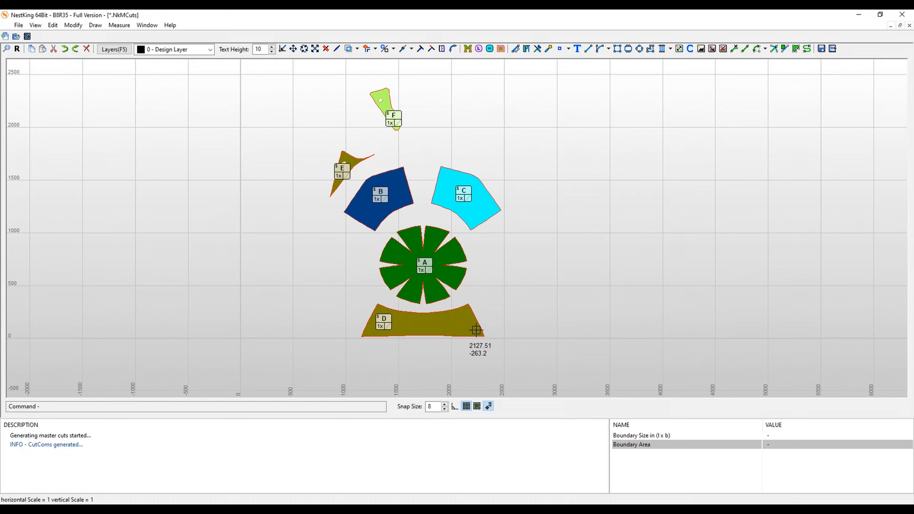
Split the contour of master cut A at both outer corners and the inner tip of its top notch.
{"action": "scroll", "coordinate": [424, 266], "scroll_direction": "up", "scroll_amount": 5}
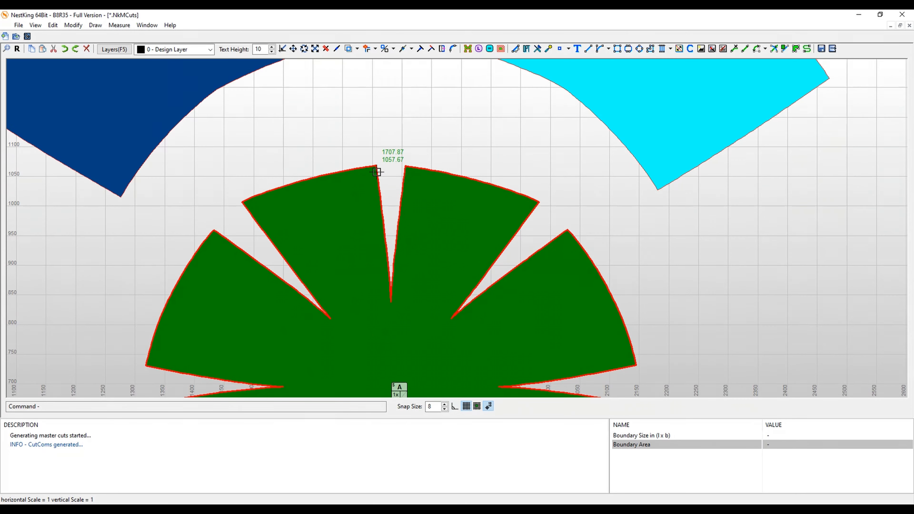
{"action": "scroll", "coordinate": [379, 172], "scroll_direction": "down", "scroll_amount": 3}
{"action": "scroll", "coordinate": [385, 191], "scroll_direction": "up", "scroll_amount": 3}
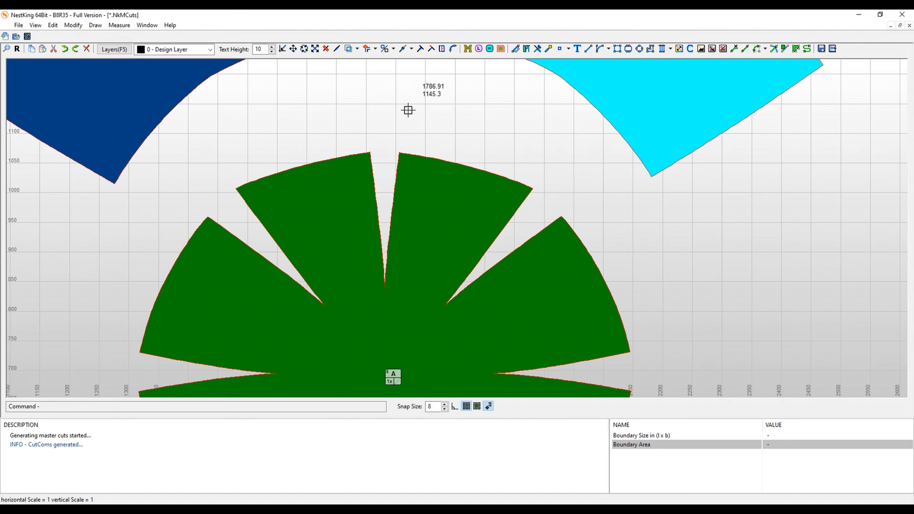
{"action": "scroll", "coordinate": [406, 145], "scroll_direction": "down", "scroll_amount": 2}
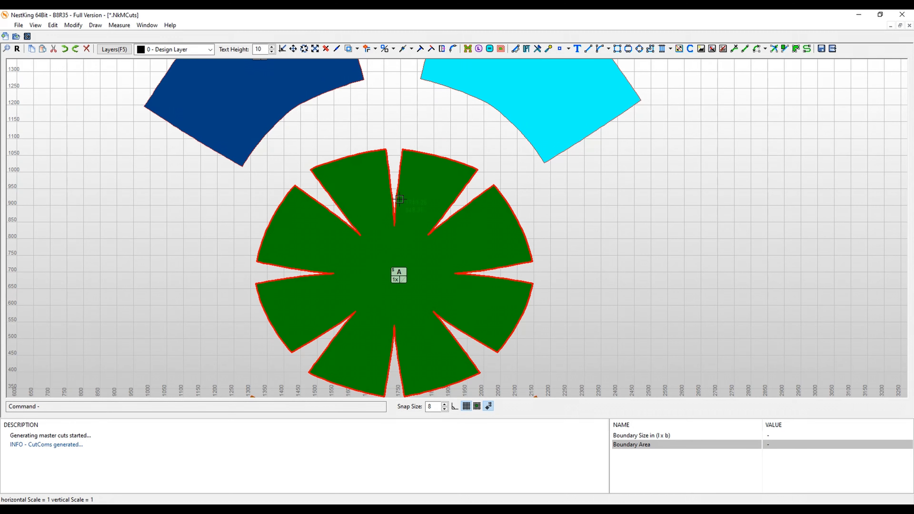
{"action": "double_click", "coordinate": [382, 247]}
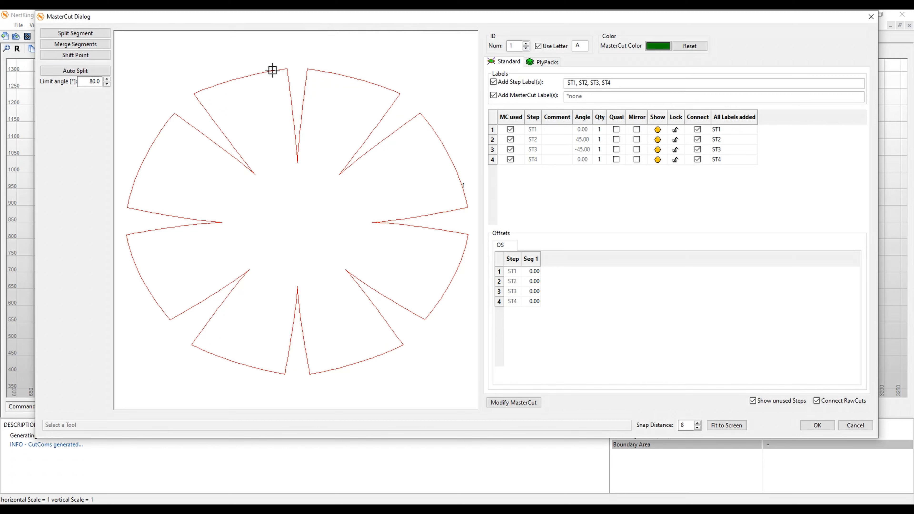
{"action": "left_click", "coordinate": [79, 33]}
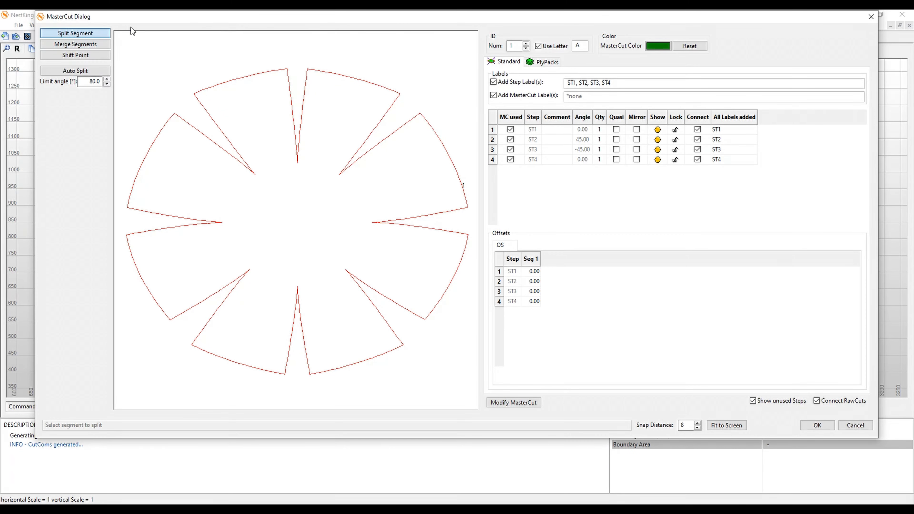
{"action": "left_click", "coordinate": [287, 68]}
{"action": "left_click", "coordinate": [298, 163]}
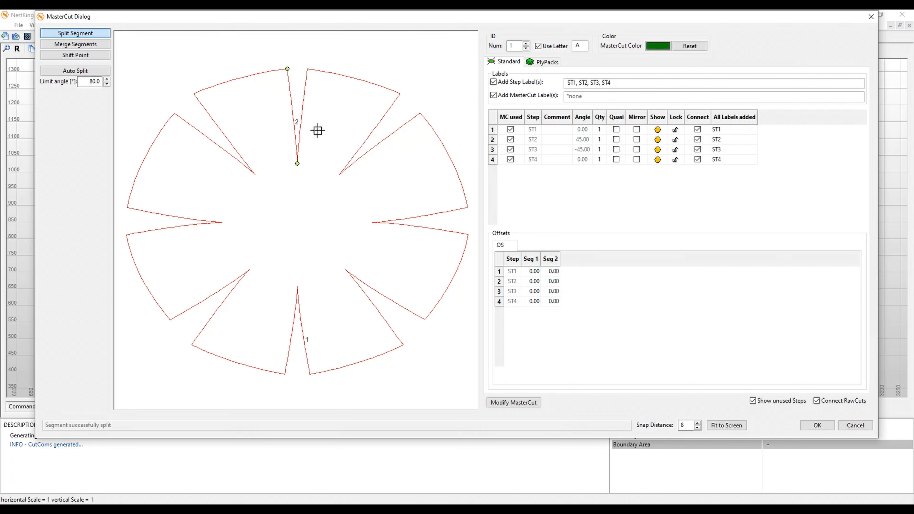
{"action": "left_click", "coordinate": [307, 70]}
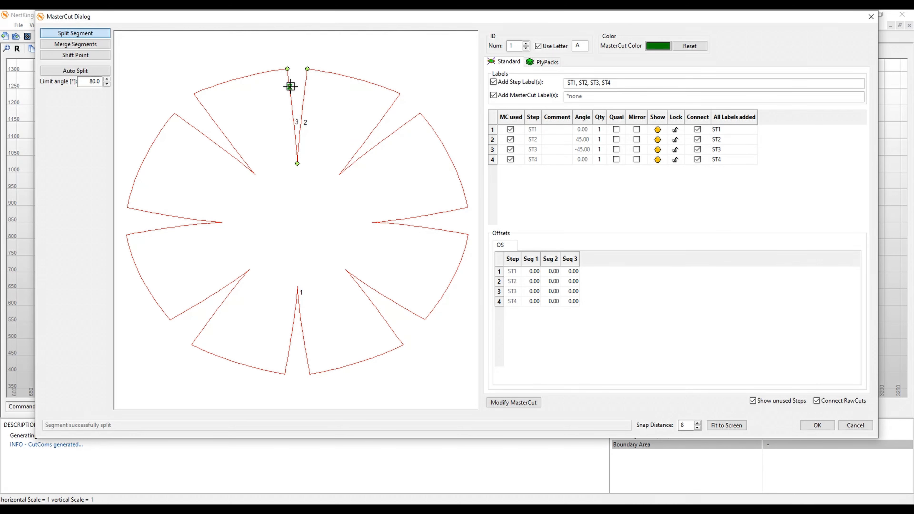
{"action": "left_click", "coordinate": [804, 430]}
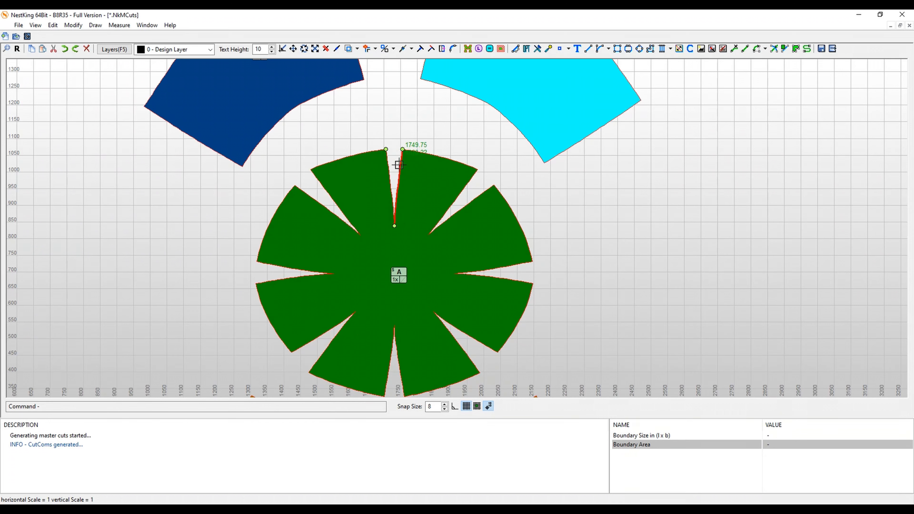
Link the top notch's left edge on master cut A as master to its right edge as slave, and move the link marker above the notch.
{"action": "scroll", "coordinate": [388, 144], "scroll_direction": "up", "scroll_amount": 3}
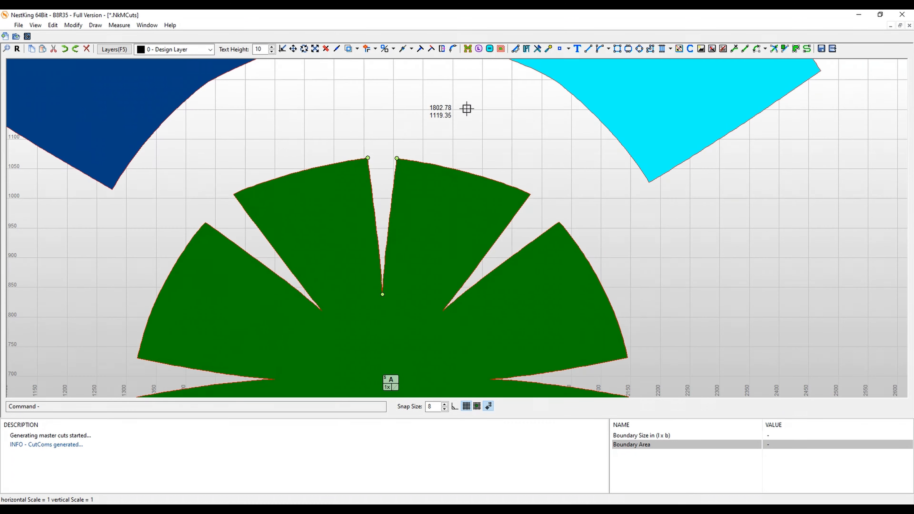
{"action": "left_click", "coordinate": [479, 50]}
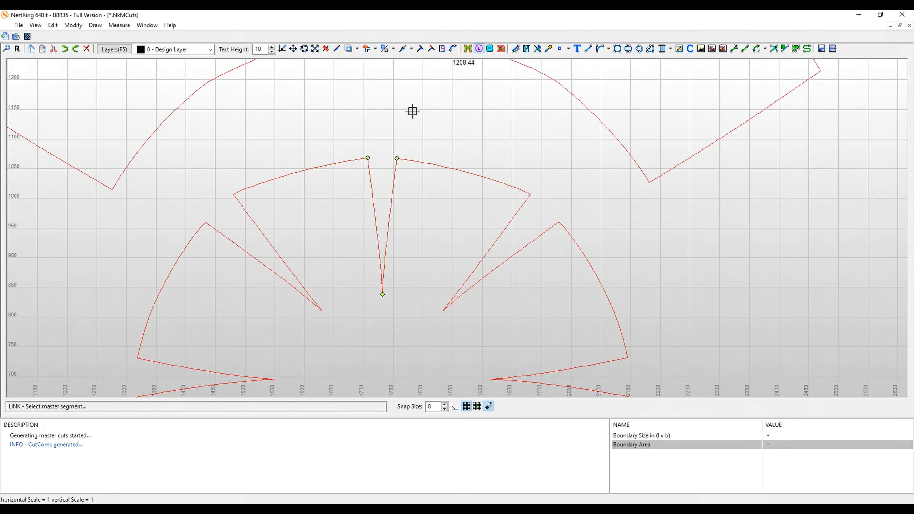
{"action": "left_click", "coordinate": [374, 174]}
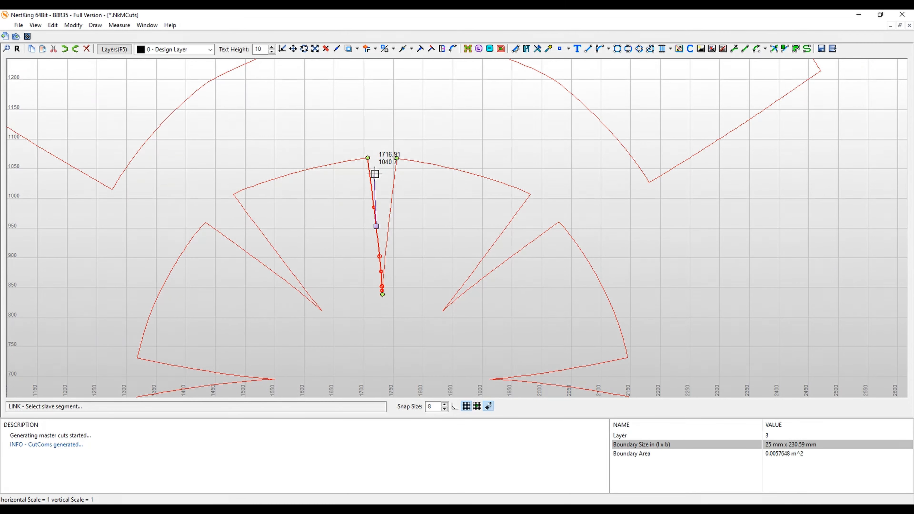
{"action": "left_click", "coordinate": [394, 172]}
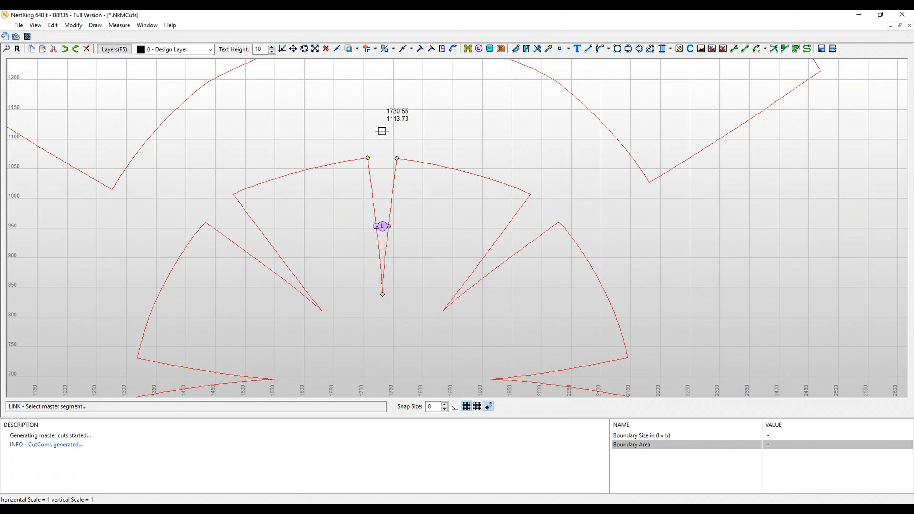
{"action": "key", "text": "Escape"}
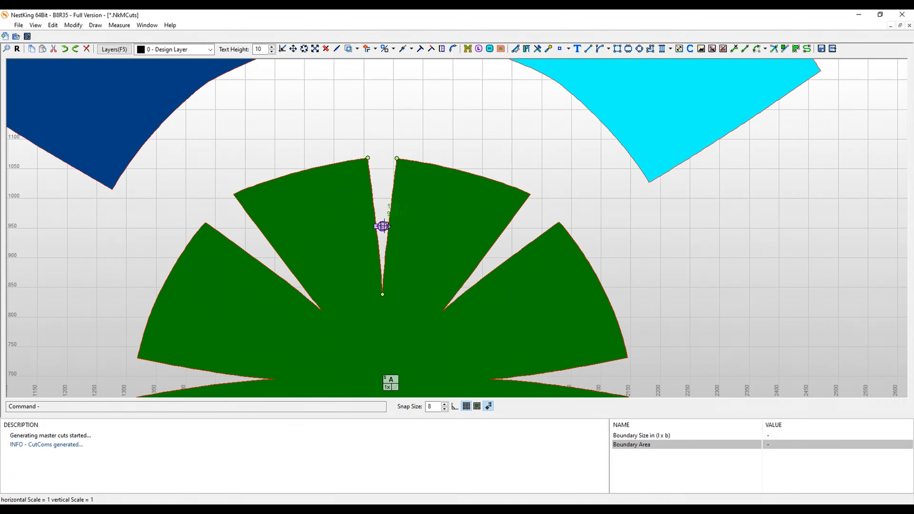
{"action": "left_click_drag", "start_coordinate": [384, 226], "coordinate": [384, 125]}
{"action": "left_click", "coordinate": [409, 112]}
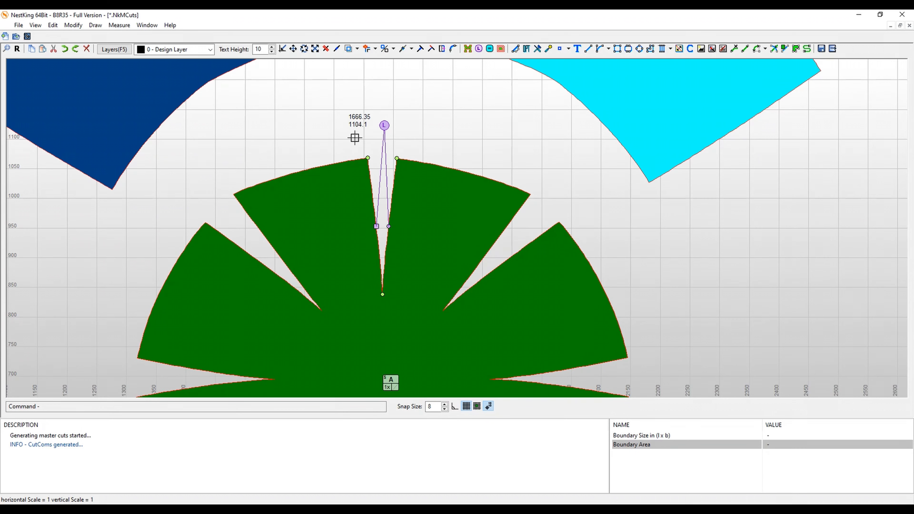
Open the link at the top notch of master cut A for editing.
{"action": "middle_click_drag", "start_coordinate": [338, 132], "coordinate": [325, 151]}
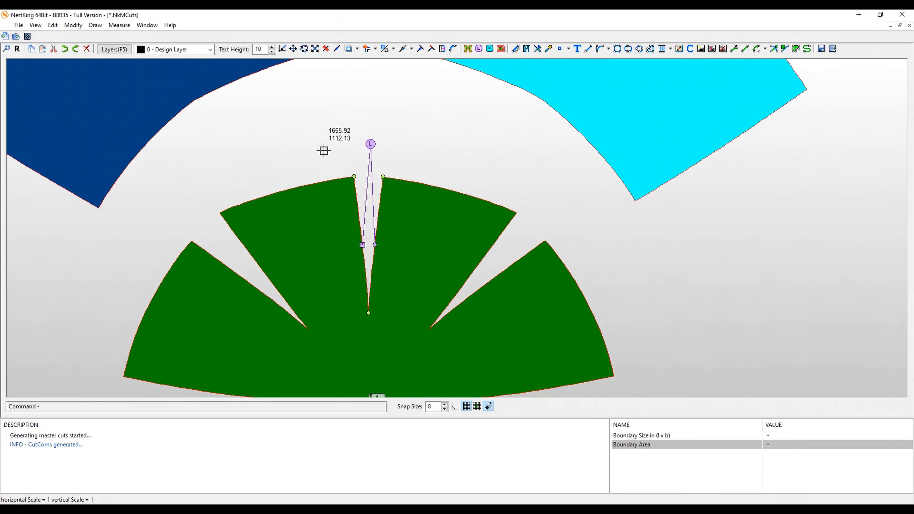
{"action": "double_click", "coordinate": [371, 143]}
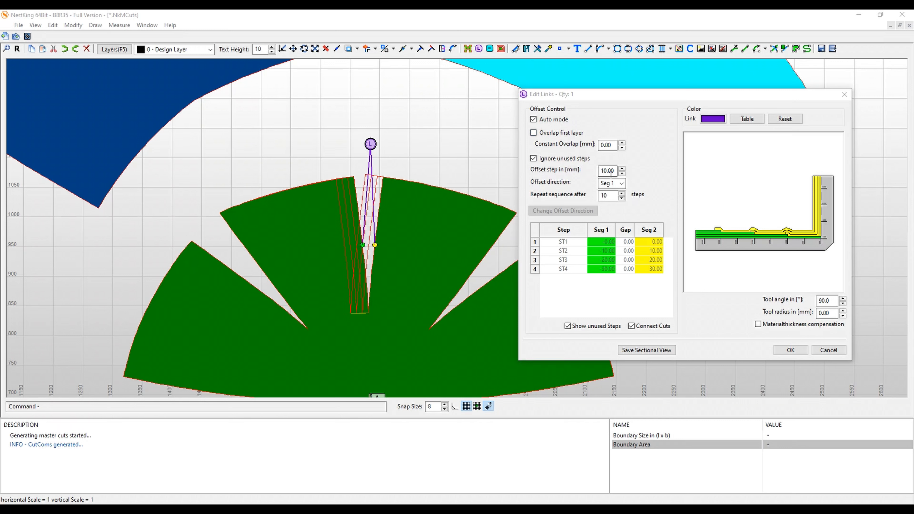
Try both as the link's offset direction, inspect the offset contours around the notch, and set the direction back to Seg 1.
{"action": "left_click", "coordinate": [621, 183]}
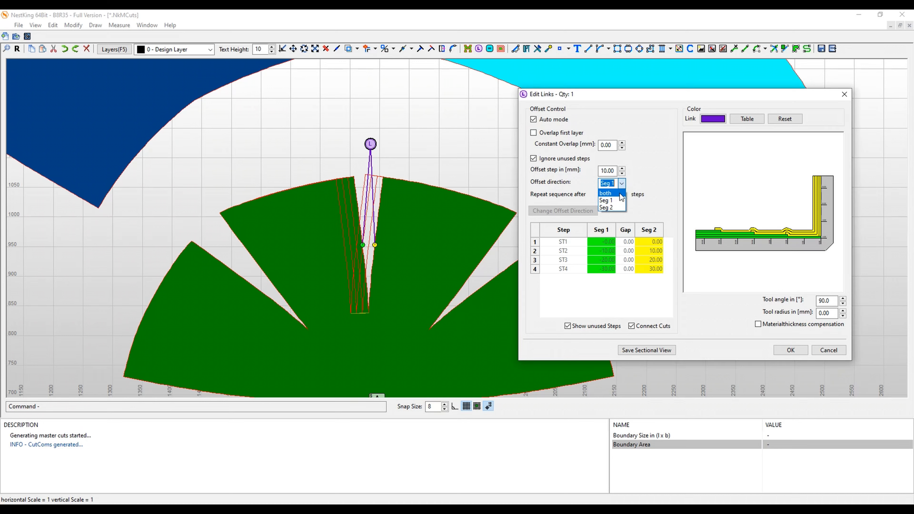
{"action": "left_click", "coordinate": [620, 194]}
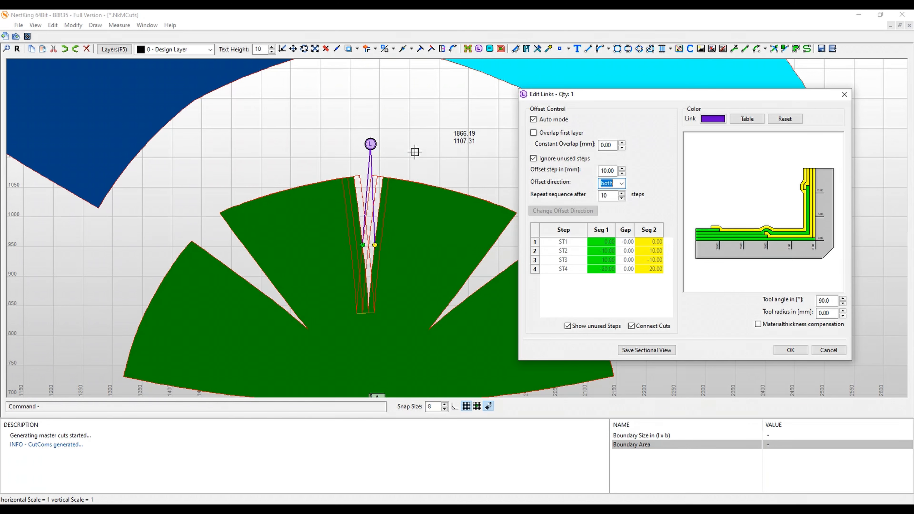
{"action": "scroll", "coordinate": [361, 180], "scroll_direction": "up", "scroll_amount": 2}
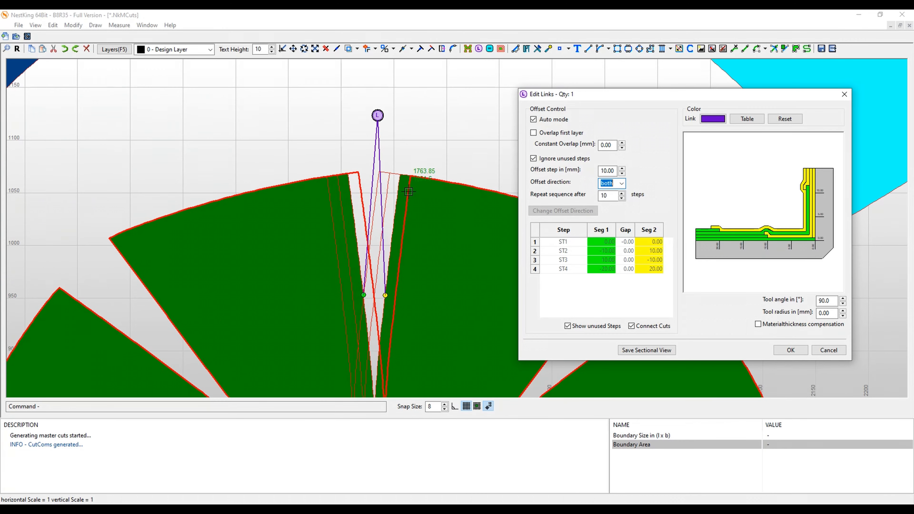
{"action": "middle_click_drag", "start_coordinate": [408, 191], "coordinate": [393, 119]}
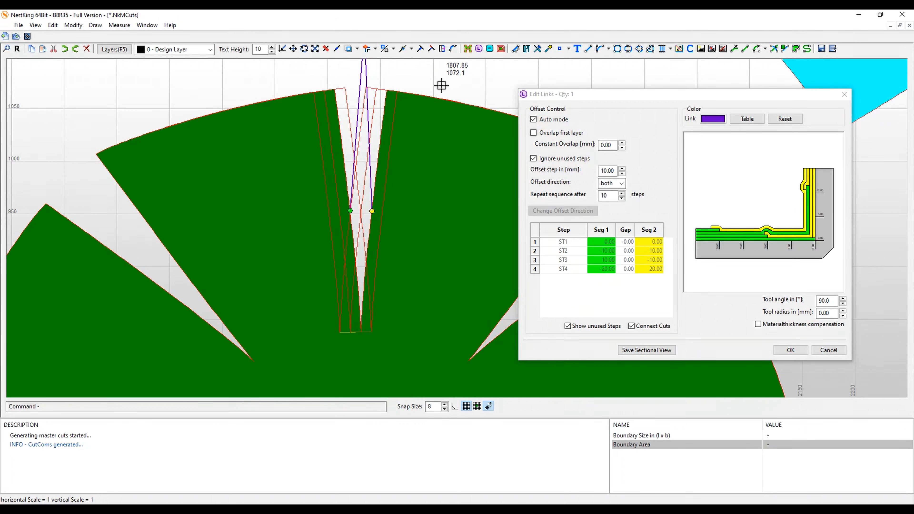
{"action": "middle_click_drag", "start_coordinate": [479, 85], "coordinate": [457, 101]}
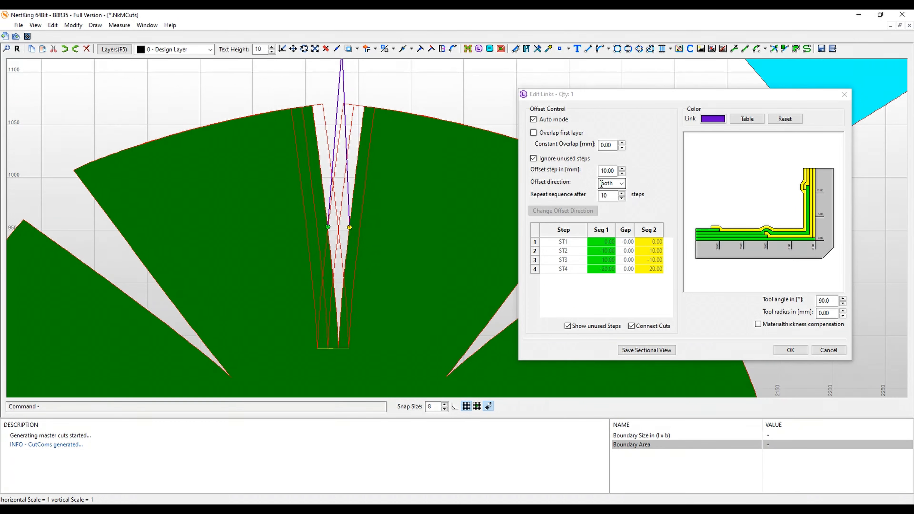
{"action": "left_click", "coordinate": [621, 184]}
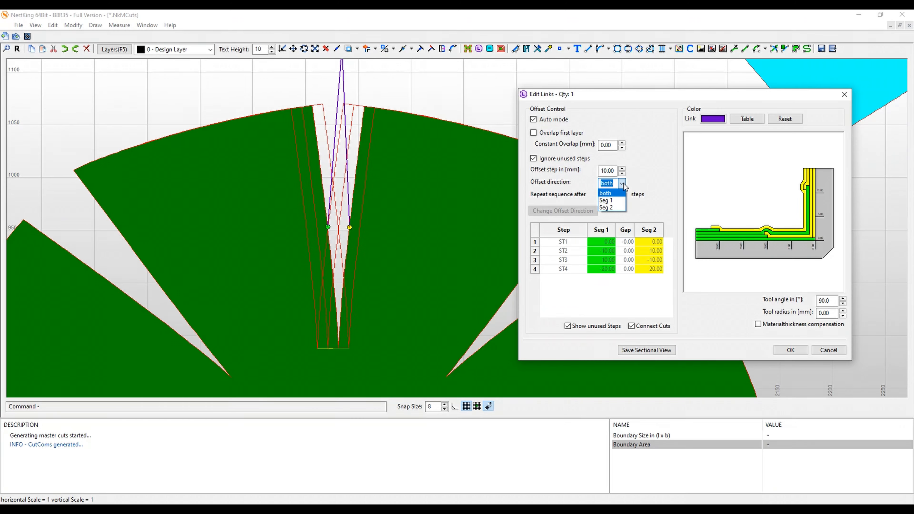
{"action": "left_click", "coordinate": [659, 184]}
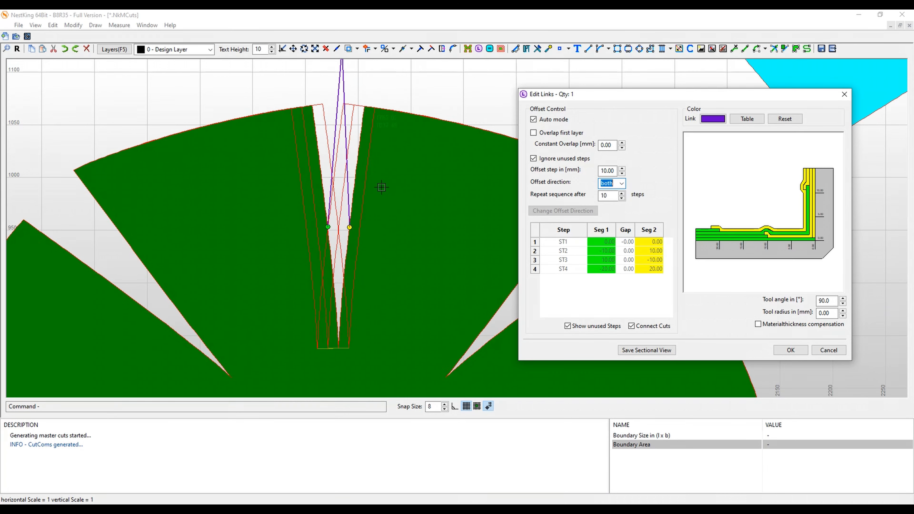
{"action": "left_click", "coordinate": [622, 184]}
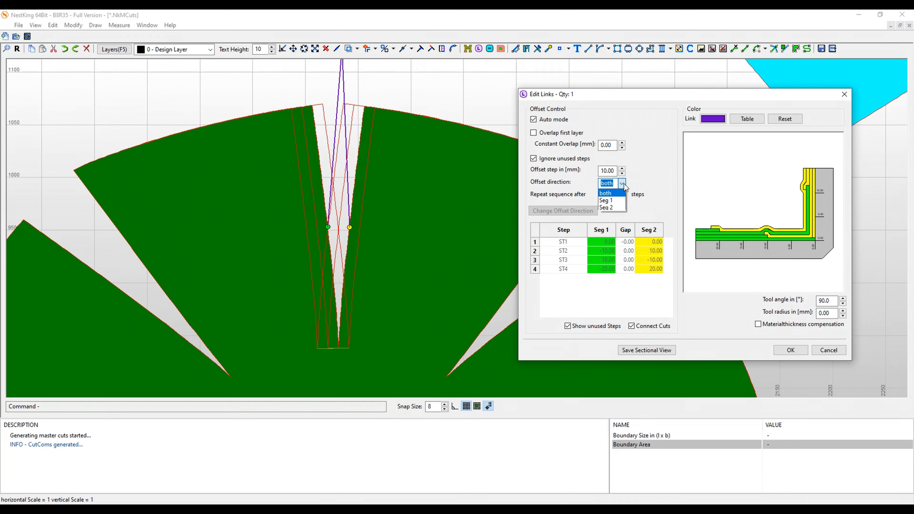
{"action": "left_click", "coordinate": [611, 200]}
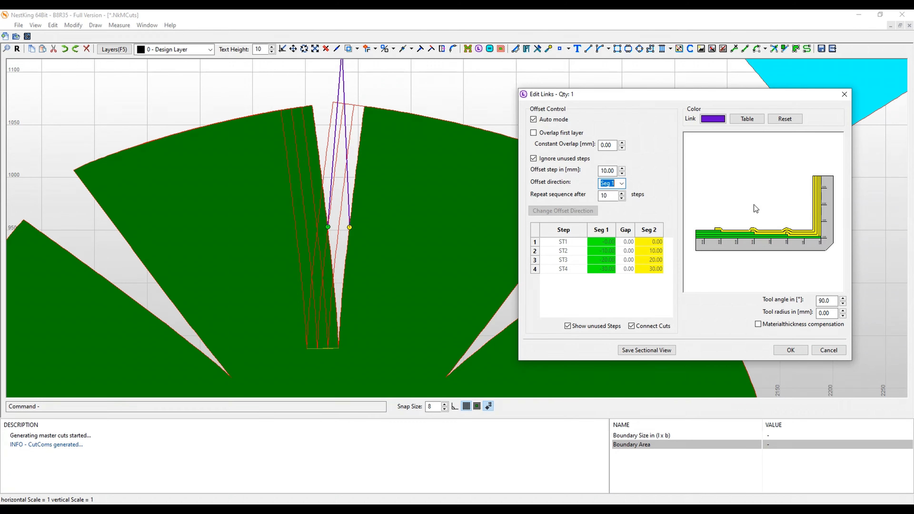
Examine the enlarged sectional view of the link, and switch to JT2Go to inspect the green nose of Radome_body before returning to NestKing.
{"action": "double_click", "coordinate": [772, 197]}
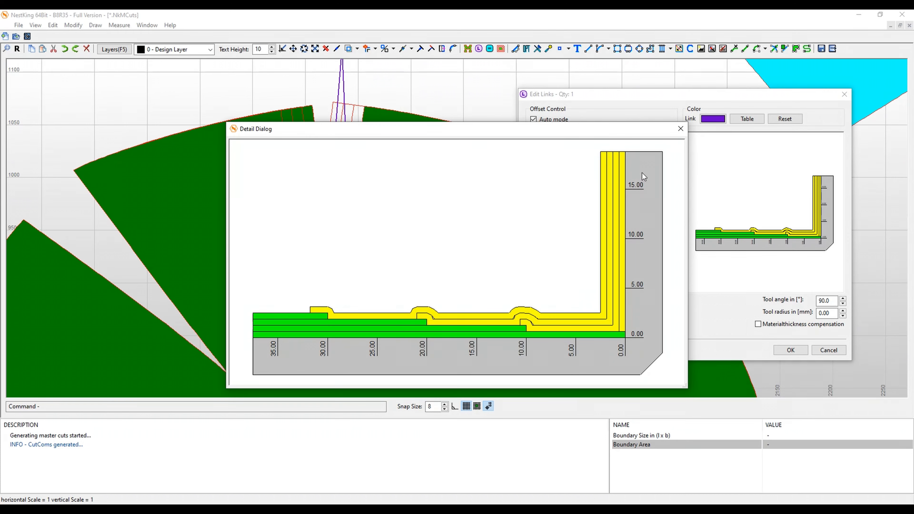
{"action": "left_click", "coordinate": [684, 132]}
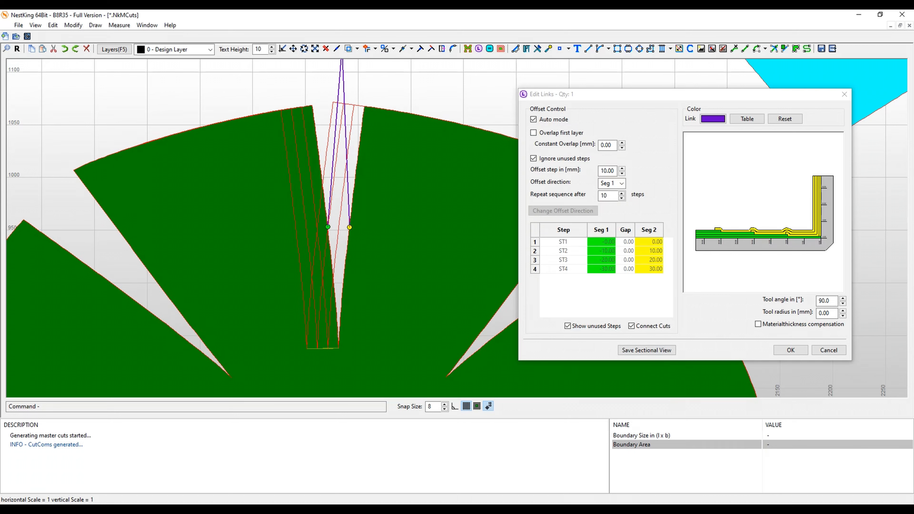
{"action": "left_click", "coordinate": [500, 475]}
{"action": "left_click_drag", "start_coordinate": [473, 322], "coordinate": [469, 365]}
{"action": "scroll", "coordinate": [498, 286], "scroll_direction": "up", "scroll_amount": 5}
{"action": "scroll", "coordinate": [482, 233], "scroll_direction": "up", "scroll_amount": 2}
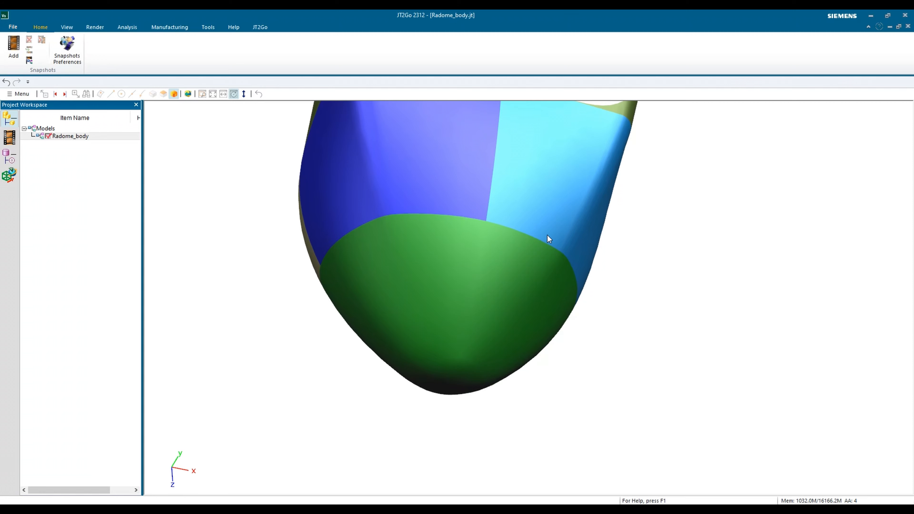
{"action": "left_click", "coordinate": [869, 19]}
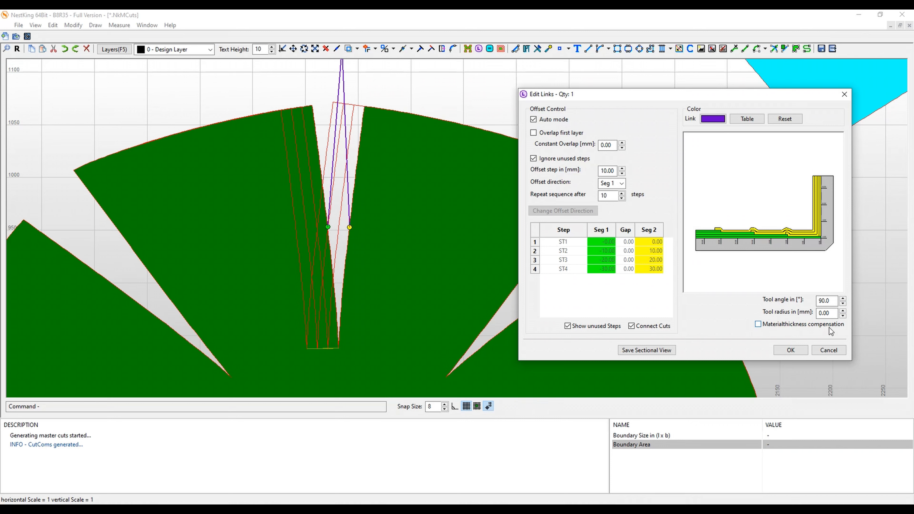
Set the link's tool angle to 180°, toggle material thickness compensation on and back off, and accept the link settings.
{"action": "left_click", "coordinate": [758, 324]}
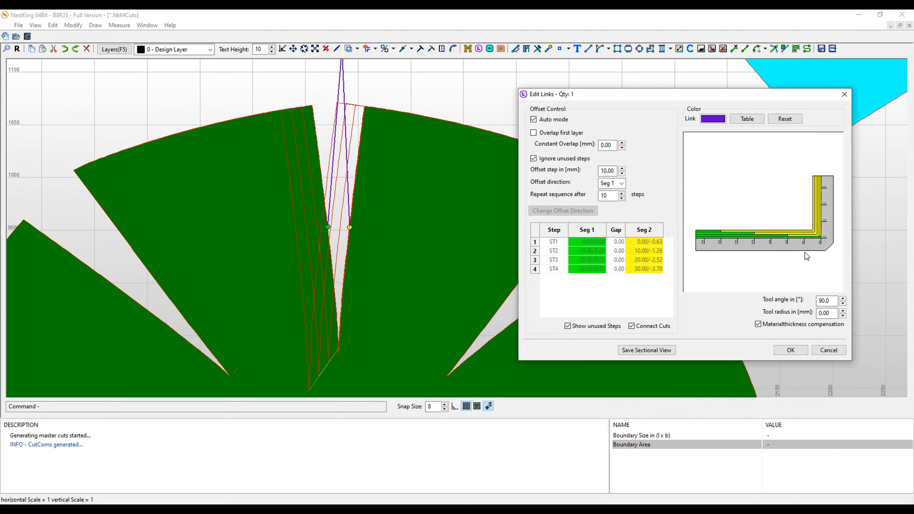
{"action": "double_click", "coordinate": [825, 300]}
{"action": "type", "text": "180"}
{"action": "key", "text": "Tab"}
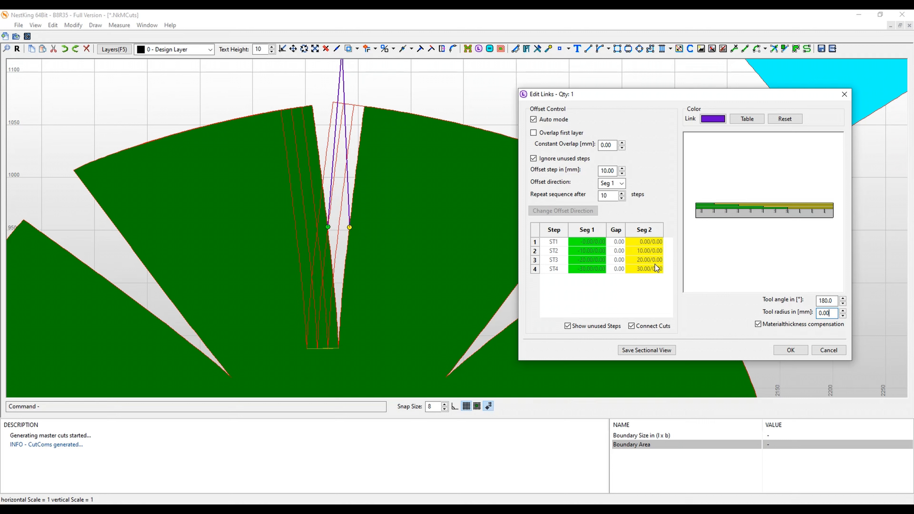
{"action": "left_click", "coordinate": [758, 323]}
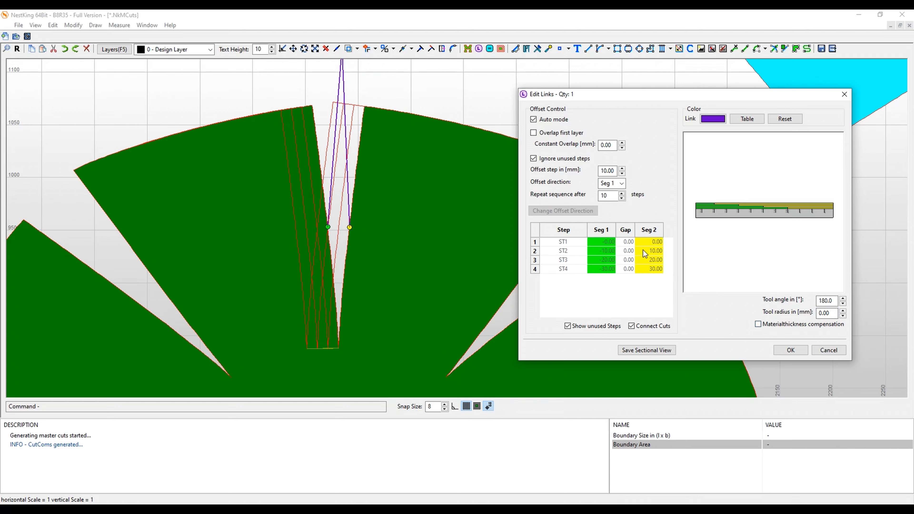
{"action": "left_click", "coordinate": [790, 350]}
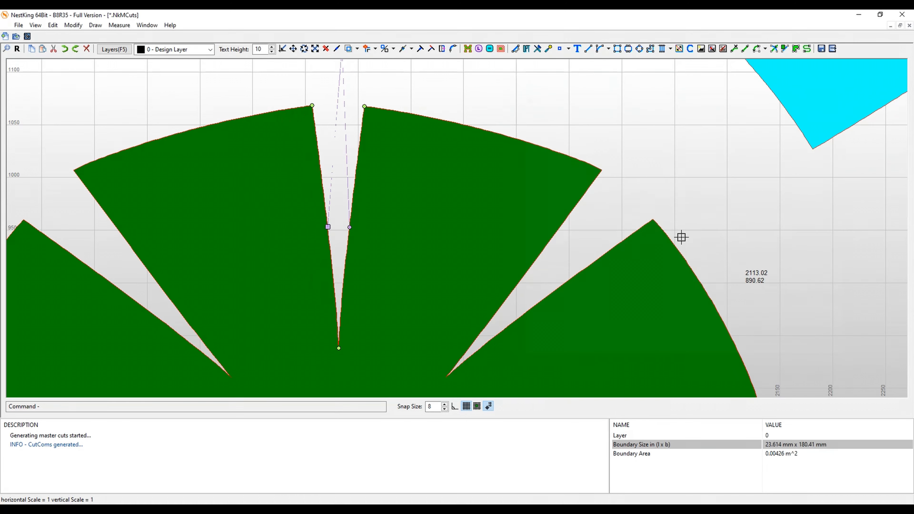
Generate the raw cuts and examine the stepped offset contours at the top notch of master cut A.
{"action": "scroll", "coordinate": [313, 123], "scroll_direction": "down", "scroll_amount": 4}
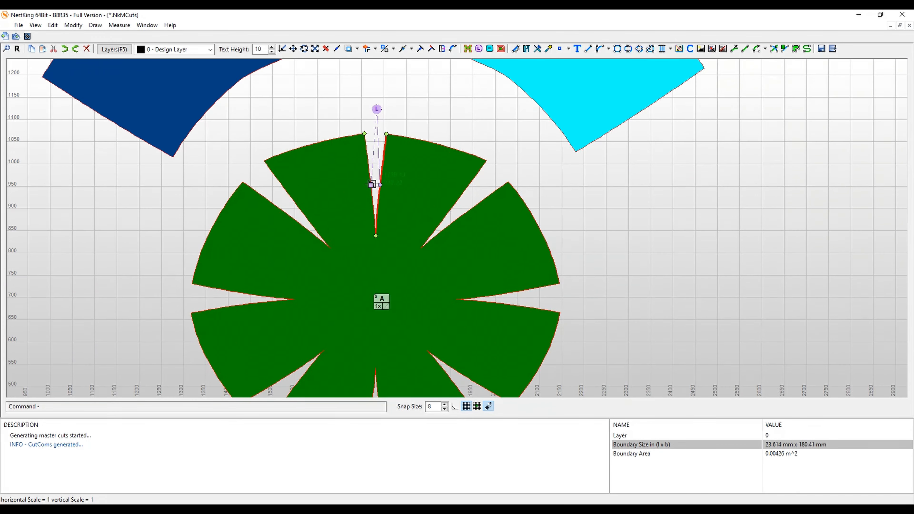
{"action": "key", "text": "Escape"}
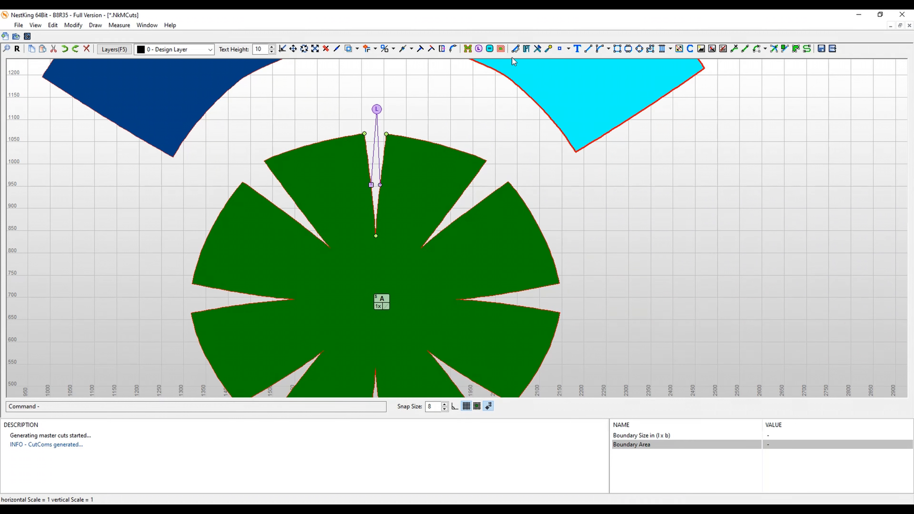
{"action": "left_click", "coordinate": [501, 50]}
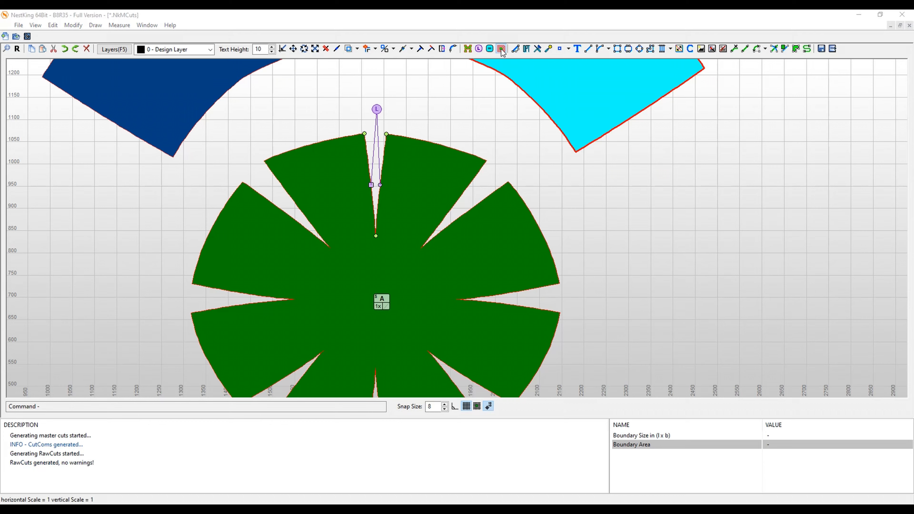
{"action": "left_click", "coordinate": [484, 261]}
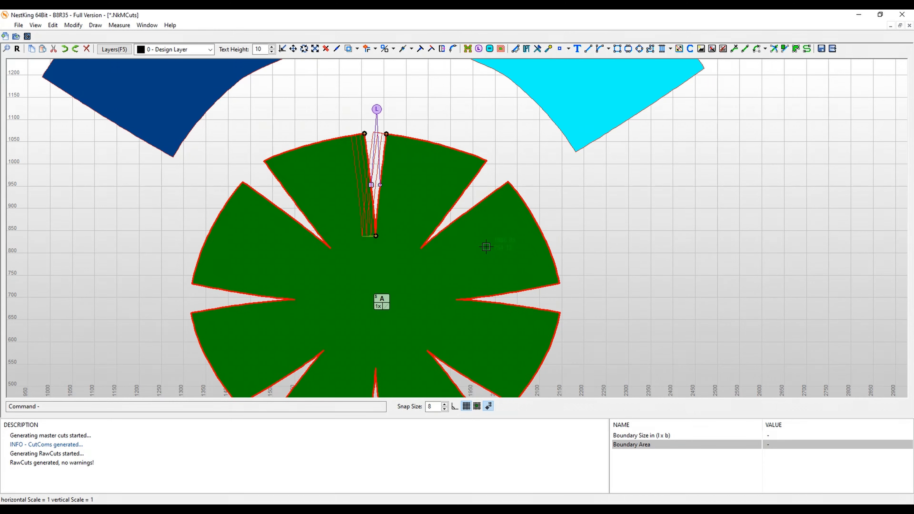
{"action": "scroll", "coordinate": [327, 118], "scroll_direction": "up", "scroll_amount": 3}
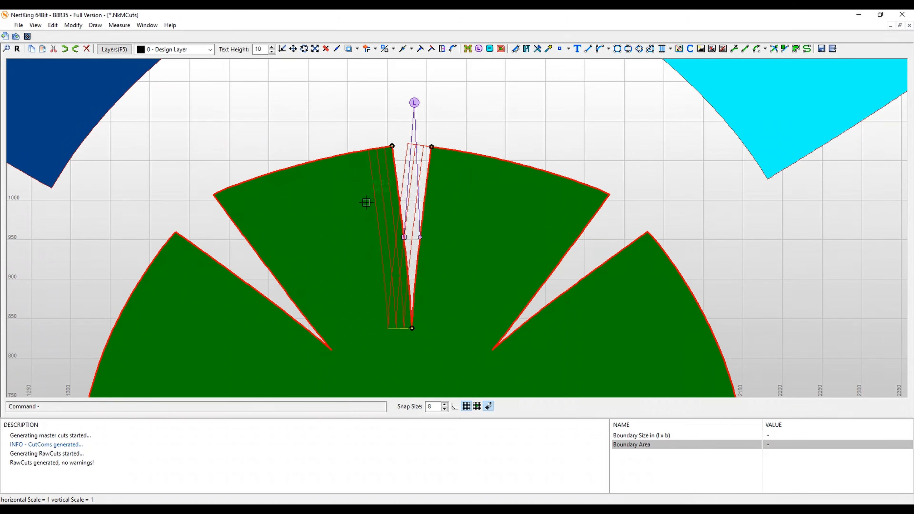
{"action": "scroll", "coordinate": [474, 131], "scroll_direction": "down", "scroll_amount": 3}
{"action": "scroll", "coordinate": [449, 159], "scroll_direction": "up", "scroll_amount": 1}
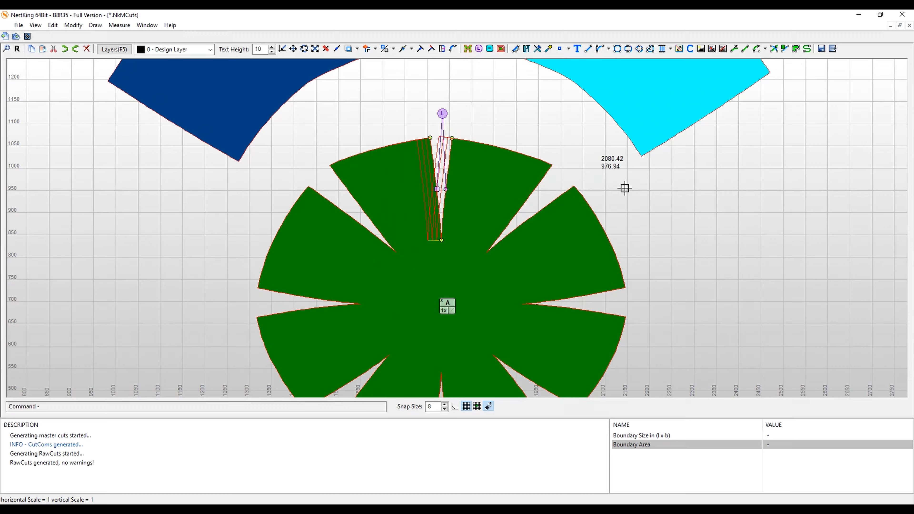
{"action": "scroll", "coordinate": [624, 188], "scroll_direction": "down", "scroll_amount": 2}
{"action": "scroll", "coordinate": [590, 252], "scroll_direction": "up", "scroll_amount": 2}
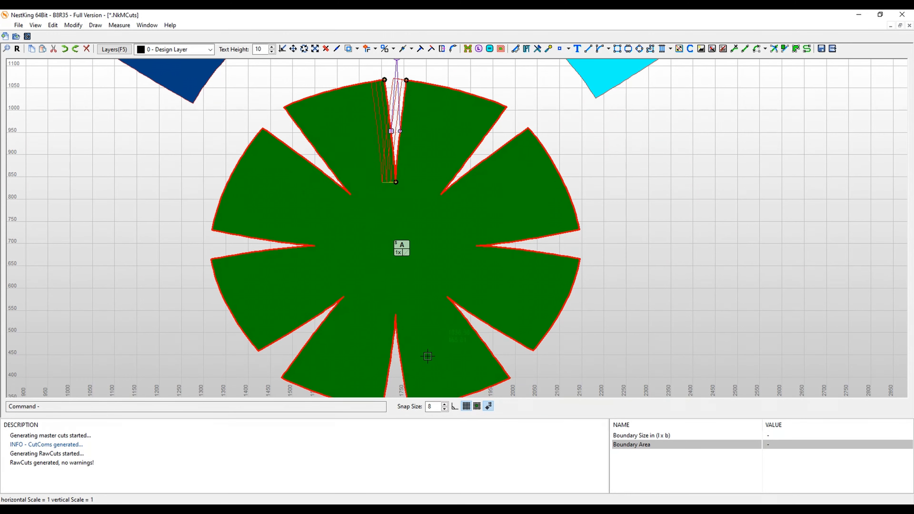
{"action": "scroll", "coordinate": [568, 125], "scroll_direction": "down", "scroll_amount": 1}
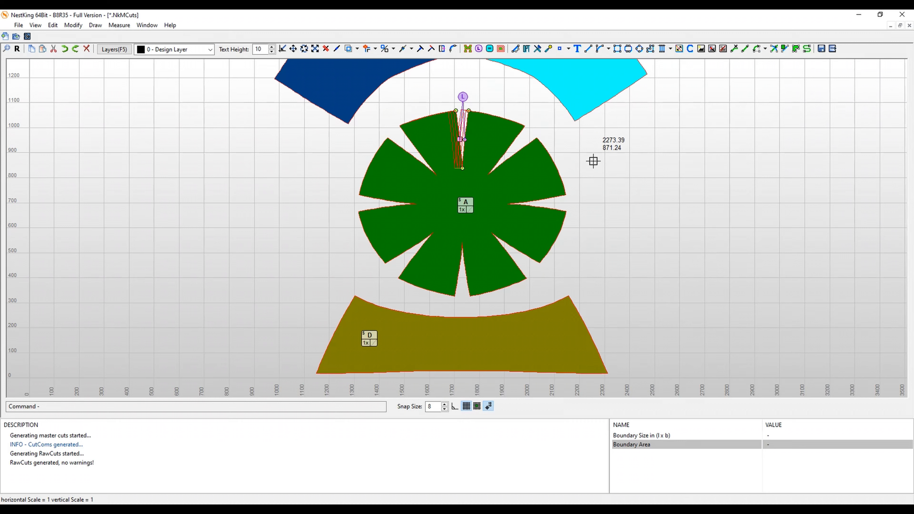
Open master cut A for editing and auto split its contour with a limit angle of 80°.
{"action": "double_click", "coordinate": [486, 186]}
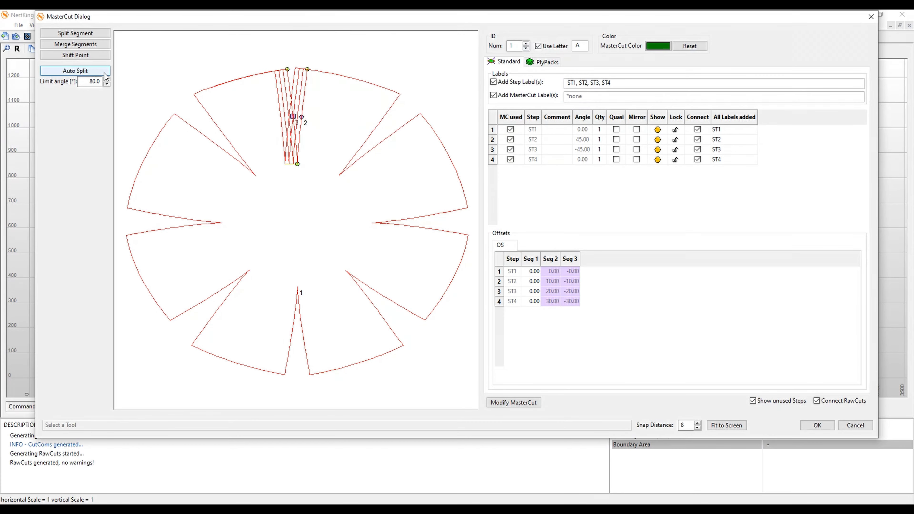
{"action": "left_click", "coordinate": [105, 75]}
{"action": "left_click", "coordinate": [162, 133]}
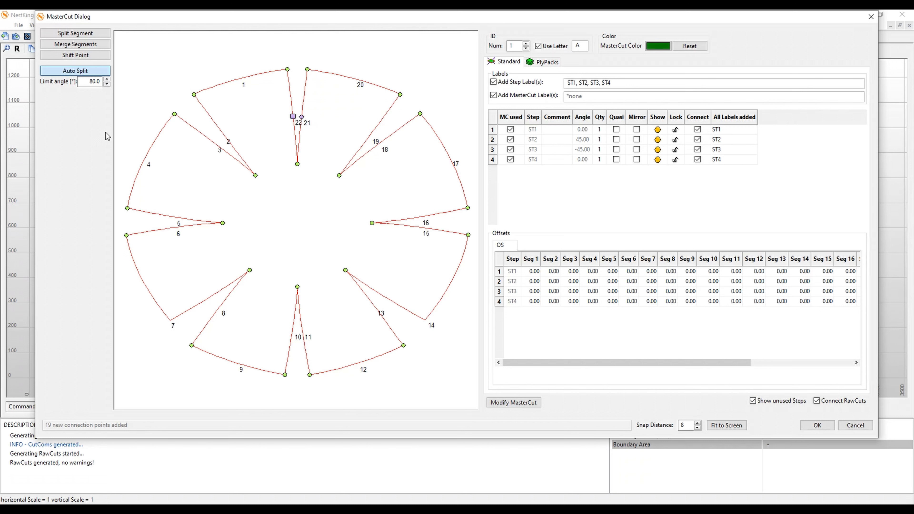
Split the contour of master cut A at the two unsplit outer corners of its lower side petals and accept the changes.
{"action": "left_click", "coordinate": [95, 34]}
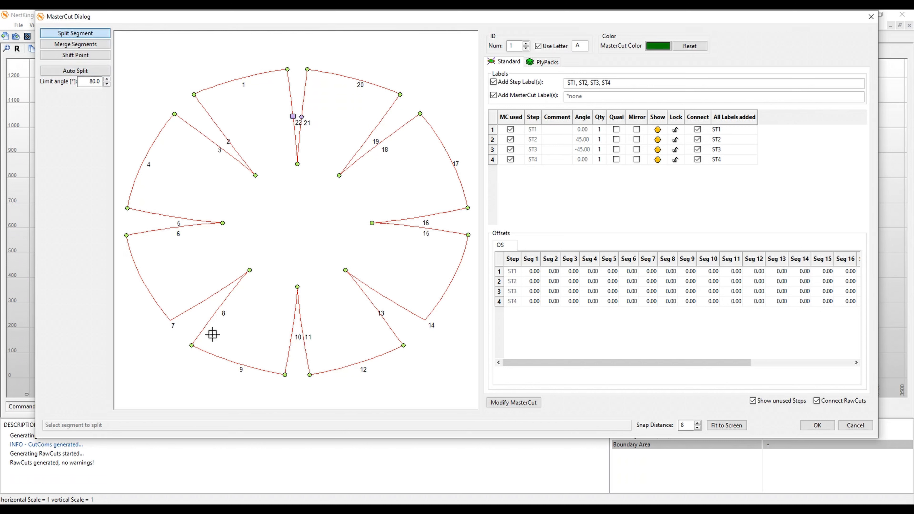
{"action": "left_click", "coordinate": [171, 321]}
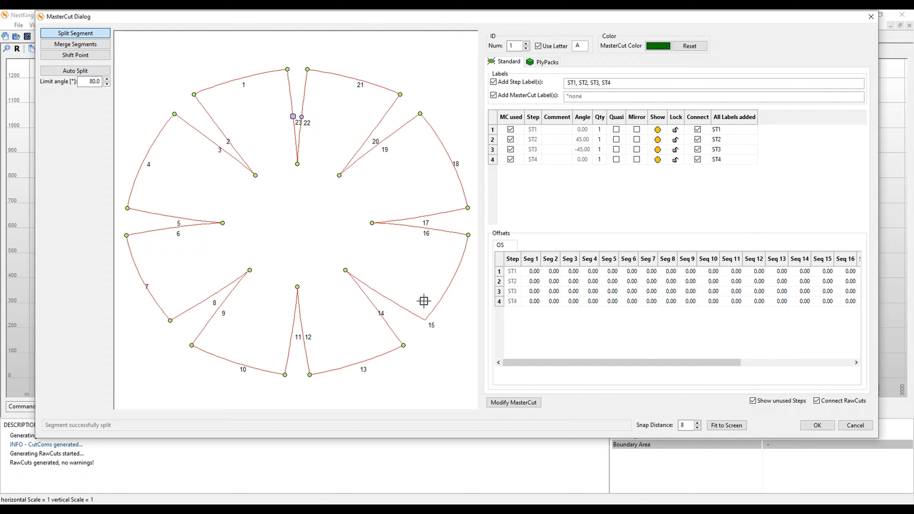
{"action": "left_click", "coordinate": [424, 320]}
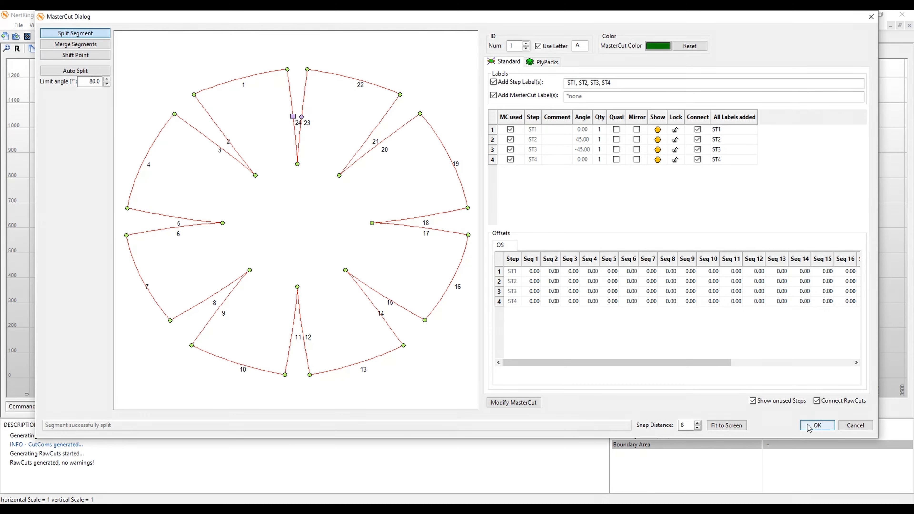
{"action": "left_click", "coordinate": [816, 425]}
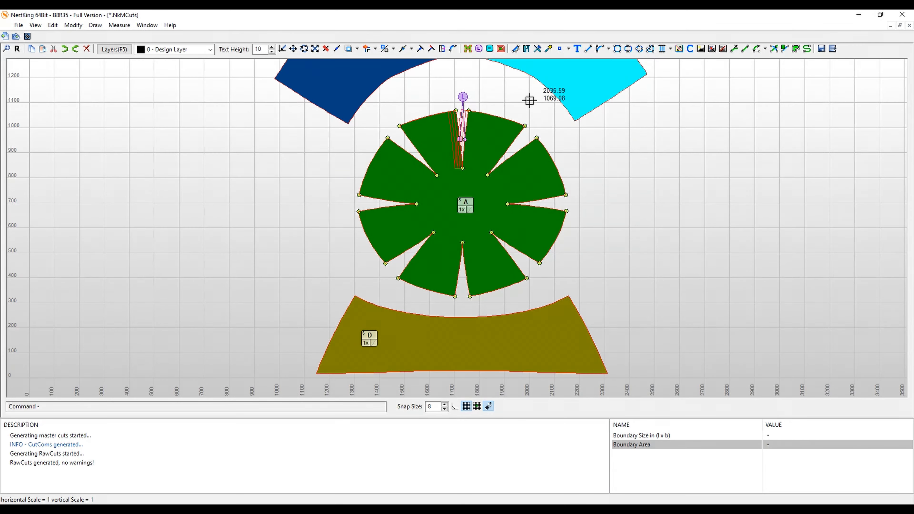
Equalize the left edge of master cut A's top notch with the counterclockwise-side edge of each of the other seven notches.
{"action": "scroll", "coordinate": [500, 102], "scroll_direction": "up", "scroll_amount": 2}
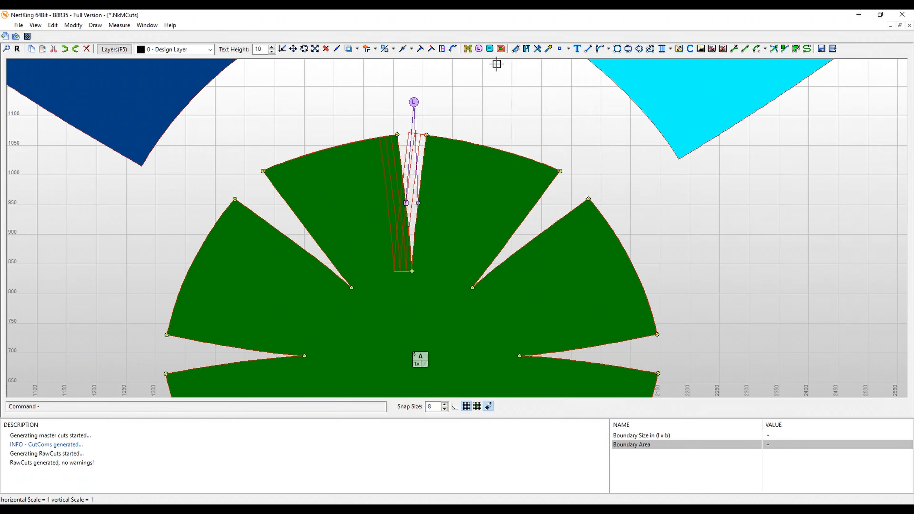
{"action": "left_click", "coordinate": [489, 49]}
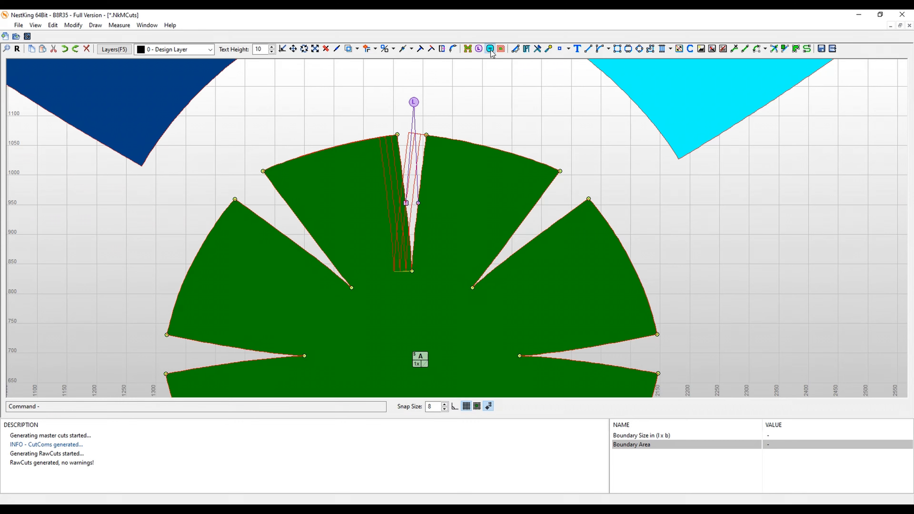
{"action": "left_click", "coordinate": [399, 162]}
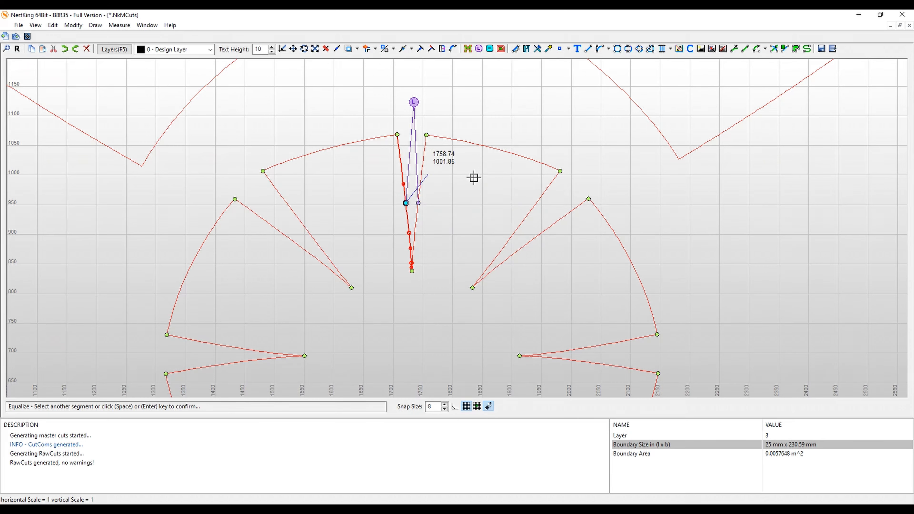
{"action": "left_click", "coordinate": [535, 199]}
{"action": "scroll", "coordinate": [706, 200], "scroll_direction": "down", "scroll_amount": 3}
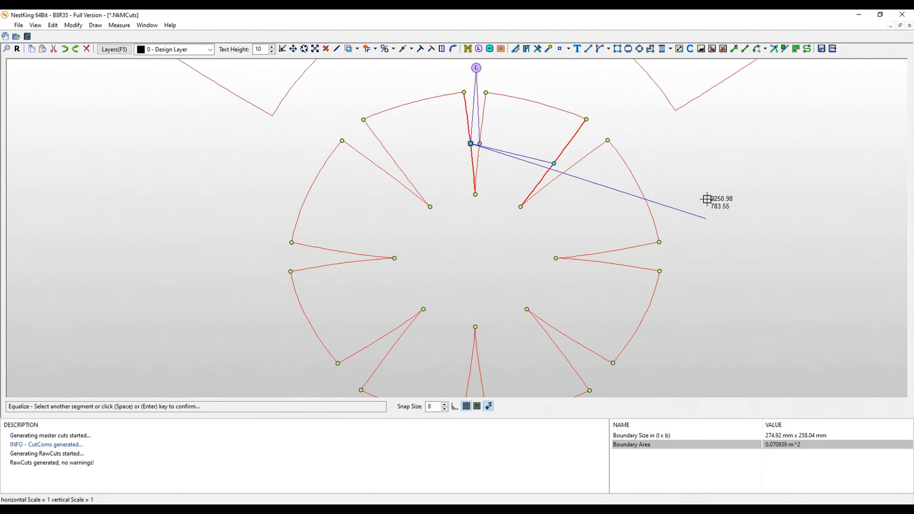
{"action": "scroll", "coordinate": [661, 202], "scroll_direction": "up", "scroll_amount": 2}
{"action": "left_click", "coordinate": [637, 203]}
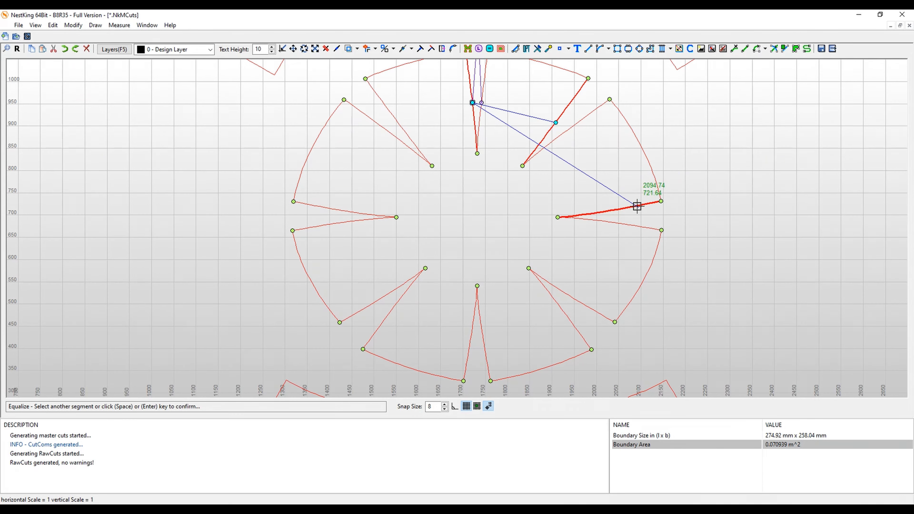
{"action": "left_click", "coordinate": [586, 303]}
{"action": "left_click", "coordinate": [488, 348]}
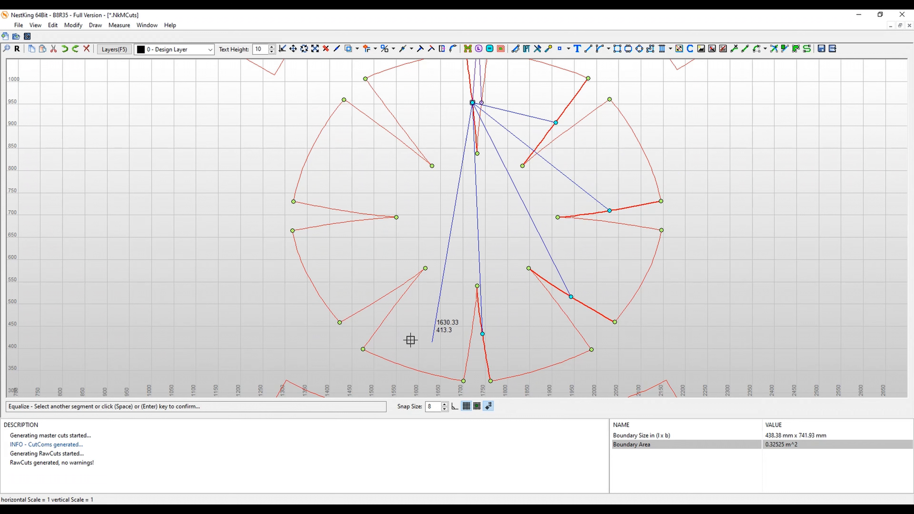
{"action": "left_click", "coordinate": [377, 329]}
{"action": "left_click", "coordinate": [310, 228]}
{"action": "left_click", "coordinate": [361, 113]}
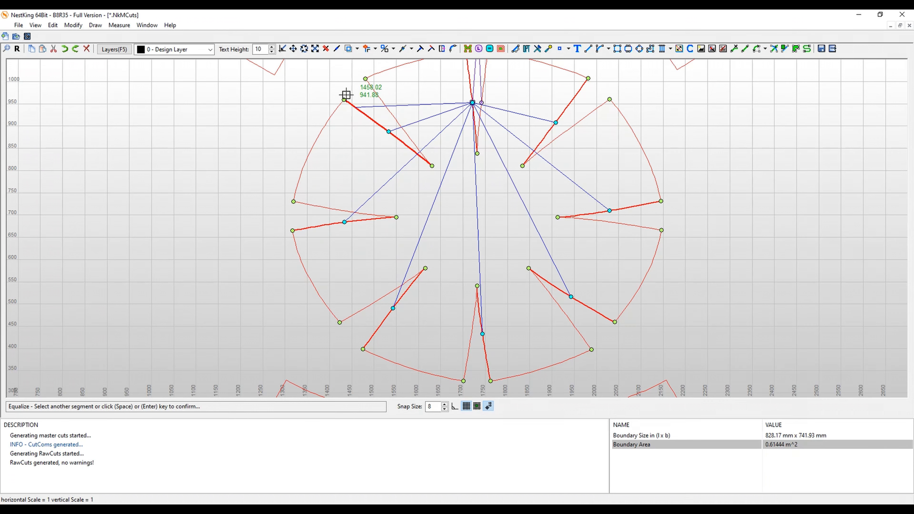
{"action": "key", "text": "Return"}
{"action": "key", "text": "Escape"}
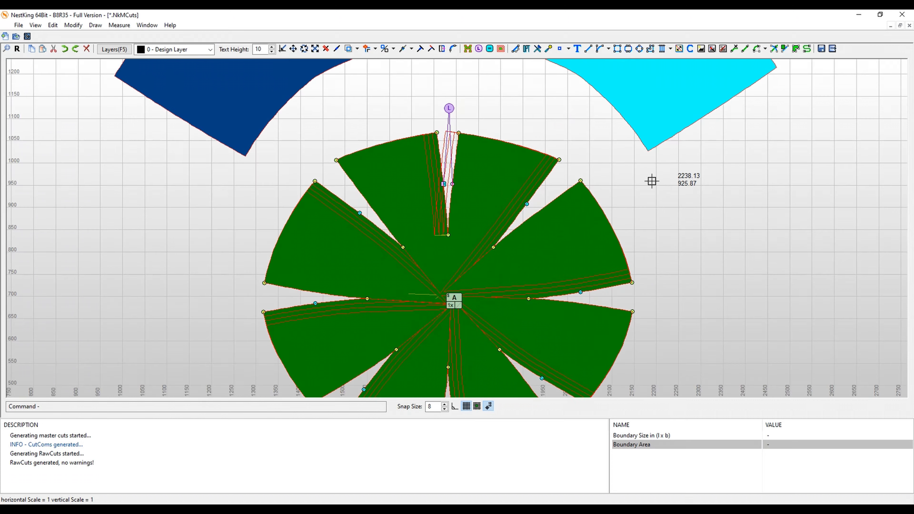
Equalize the right edge of master cut A's top notch with the clockwise-side edge of each of the other seven notches.
{"action": "left_click", "coordinate": [492, 49]}
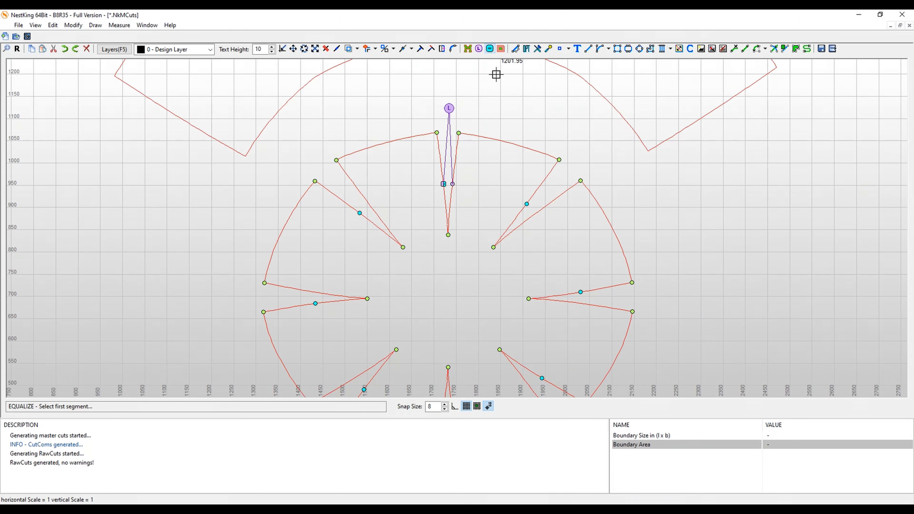
{"action": "left_click", "coordinate": [460, 146]}
{"action": "left_click", "coordinate": [557, 198]}
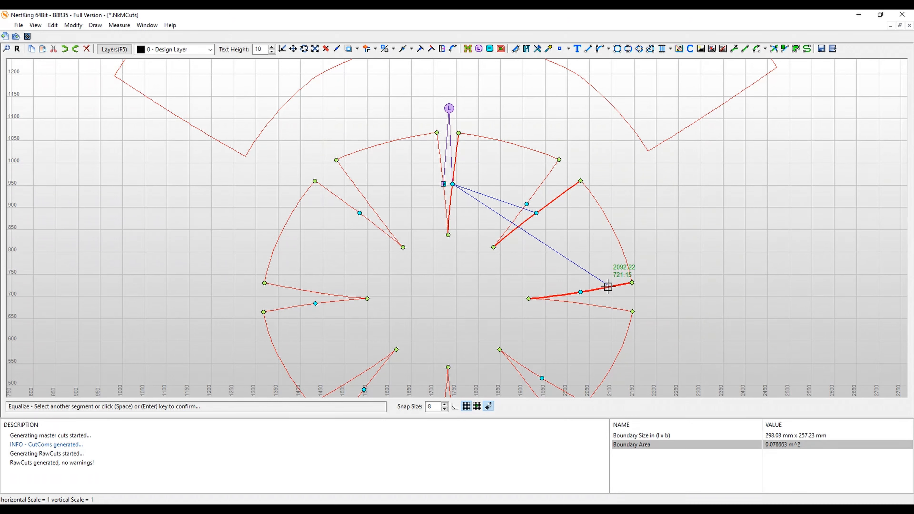
{"action": "left_click", "coordinate": [611, 308]}
{"action": "middle_click_drag", "start_coordinate": [689, 296], "coordinate": [751, 167]}
{"action": "left_click", "coordinate": [588, 288]}
{"action": "left_click", "coordinate": [481, 315]}
{"action": "left_click", "coordinate": [376, 274]}
{"action": "left_click", "coordinate": [343, 167]}
{"action": "middle_click_drag", "start_coordinate": [343, 142], "coordinate": [325, 215]}
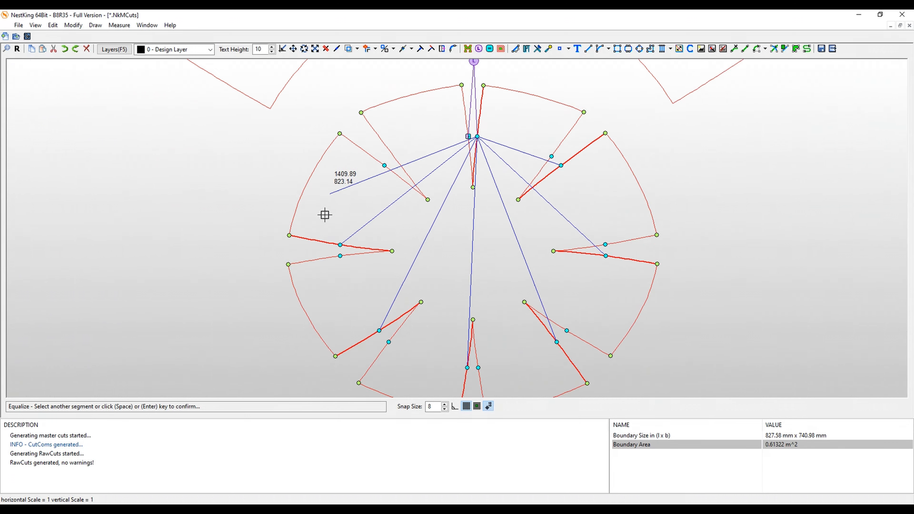
{"action": "left_click", "coordinate": [369, 153]}
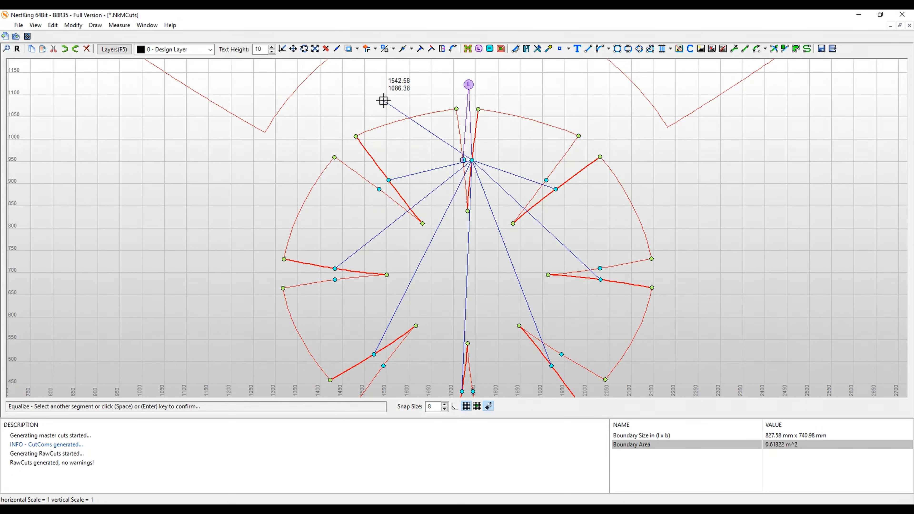
{"action": "key", "text": "Return"}
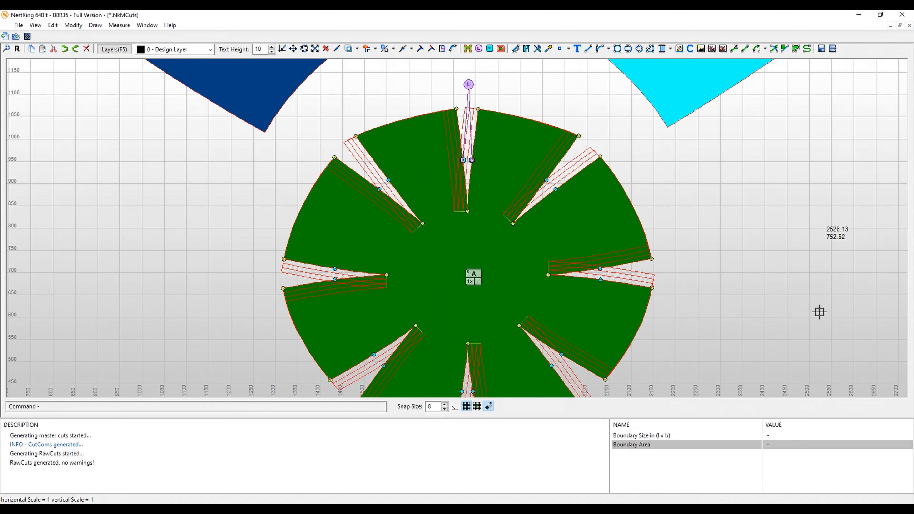
Examine the stepped offset contours at all notches of master cut A and its outer edges facing master cuts B and C.
{"action": "middle_click_drag", "start_coordinate": [759, 312], "coordinate": [732, 257]}
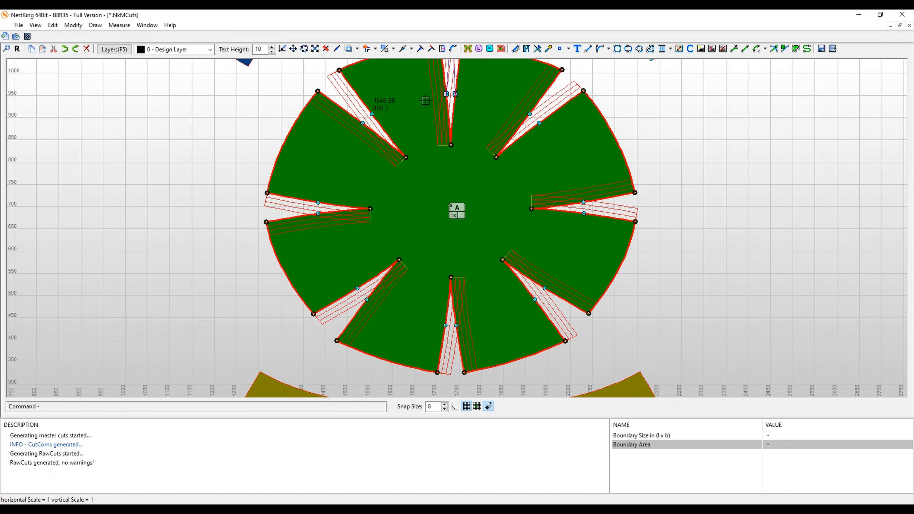
{"action": "middle_click_drag", "start_coordinate": [637, 121], "coordinate": [649, 210]}
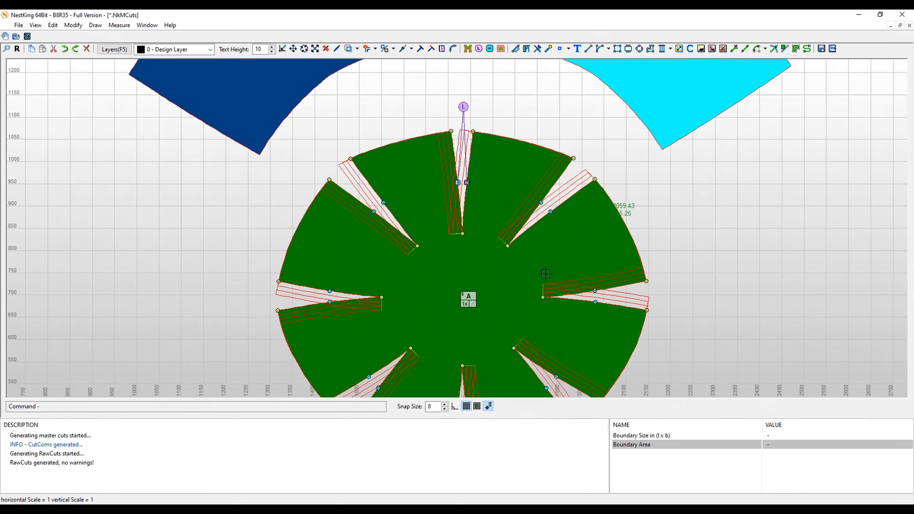
{"action": "middle_click_drag", "start_coordinate": [756, 269], "coordinate": [717, 215]}
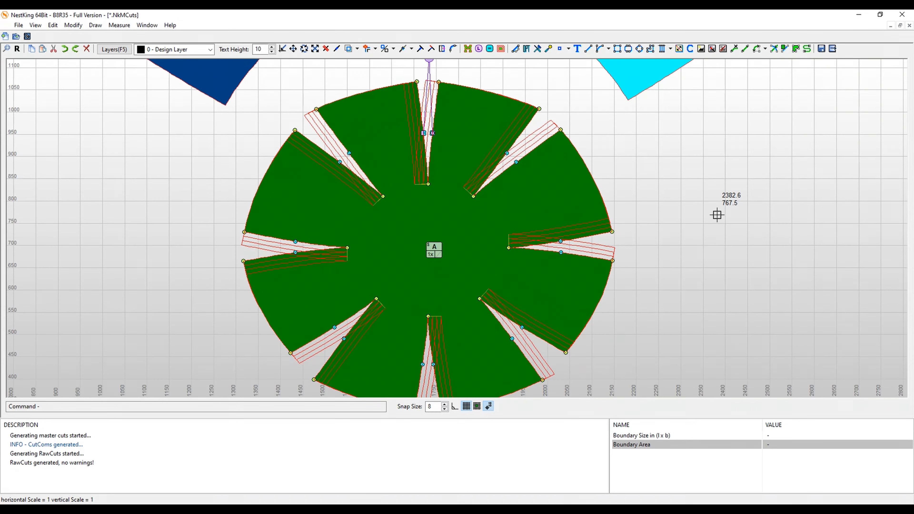
{"action": "scroll", "coordinate": [738, 259], "scroll_direction": "down", "scroll_amount": 1}
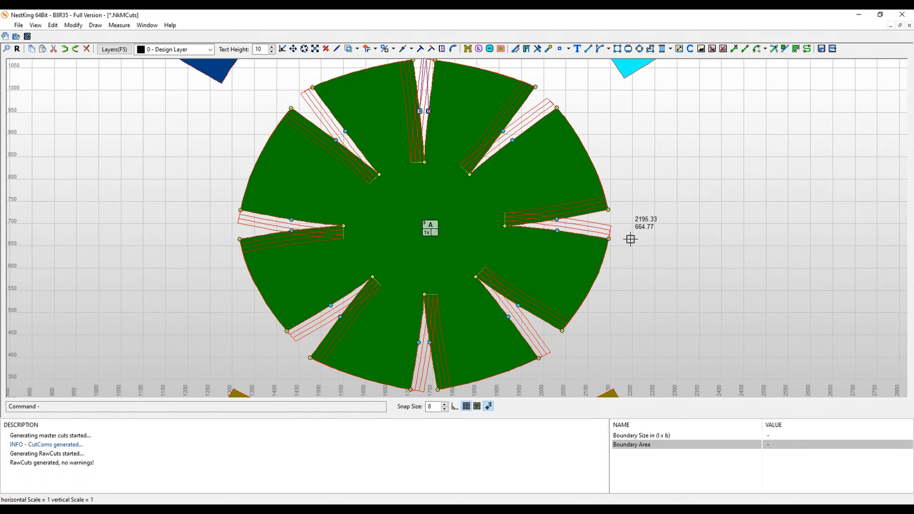
{"action": "scroll", "coordinate": [657, 206], "scroll_direction": "down", "scroll_amount": 3}
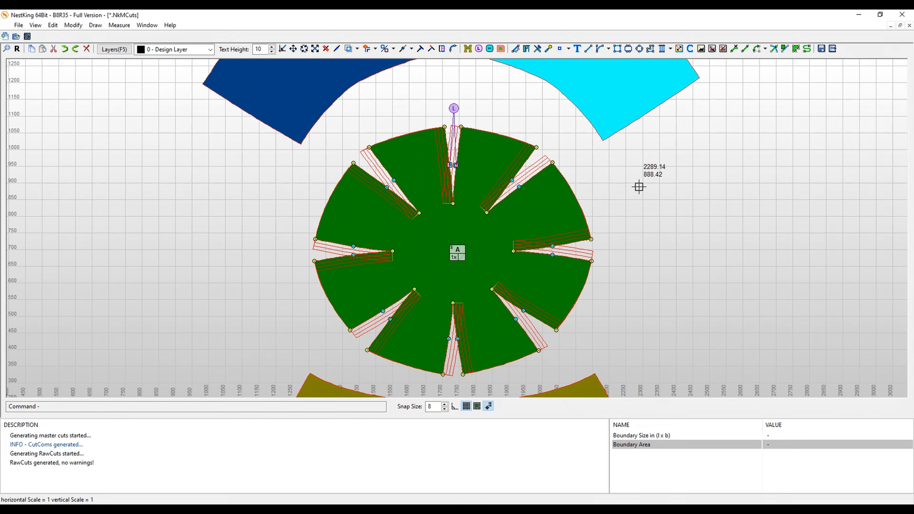
{"action": "middle_click_drag", "start_coordinate": [640, 184], "coordinate": [638, 277]}
{"action": "scroll", "coordinate": [565, 229], "scroll_direction": "up", "scroll_amount": 2}
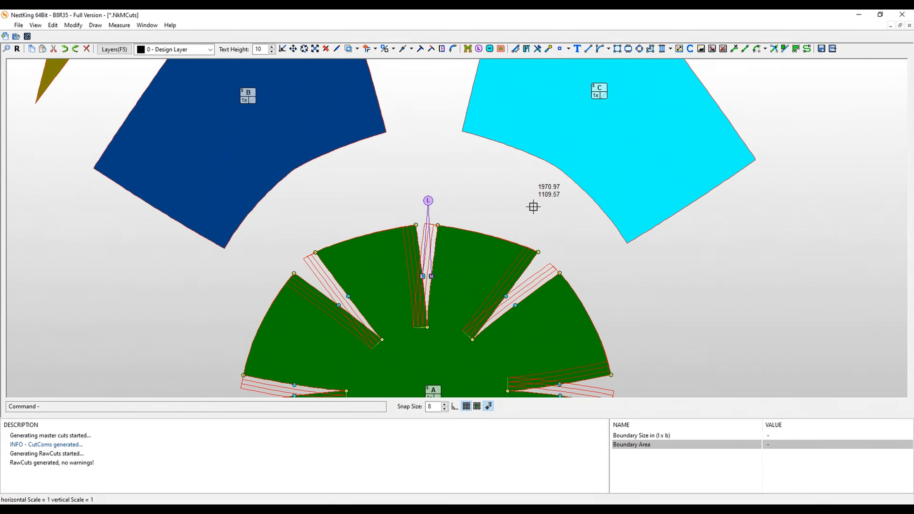
{"action": "scroll", "coordinate": [565, 229], "scroll_direction": "down", "scroll_amount": 4}
{"action": "scroll", "coordinate": [594, 266], "scroll_direction": "up", "scroll_amount": 1}
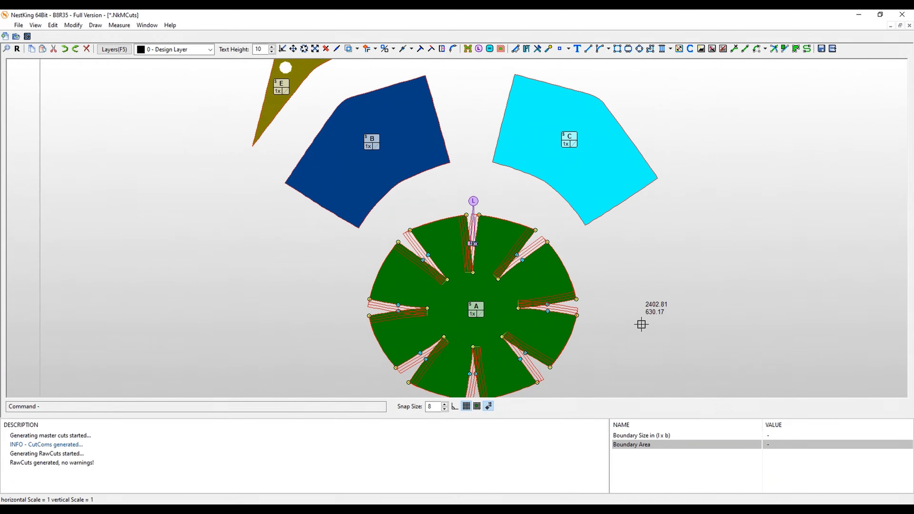
{"action": "middle_click_drag", "start_coordinate": [638, 332], "coordinate": [610, 331]}
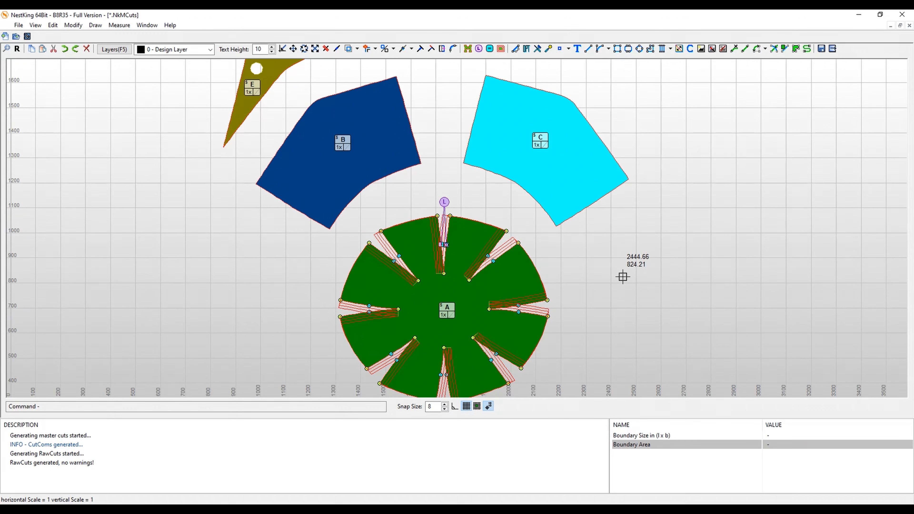
{"action": "scroll", "coordinate": [503, 207], "scroll_direction": "up", "scroll_amount": 1}
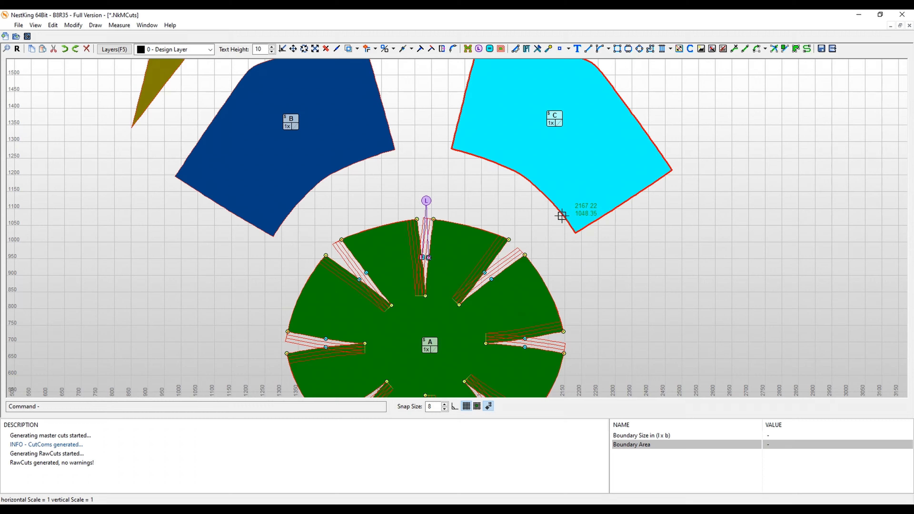
{"action": "scroll", "coordinate": [552, 230], "scroll_direction": "down", "scroll_amount": 1}
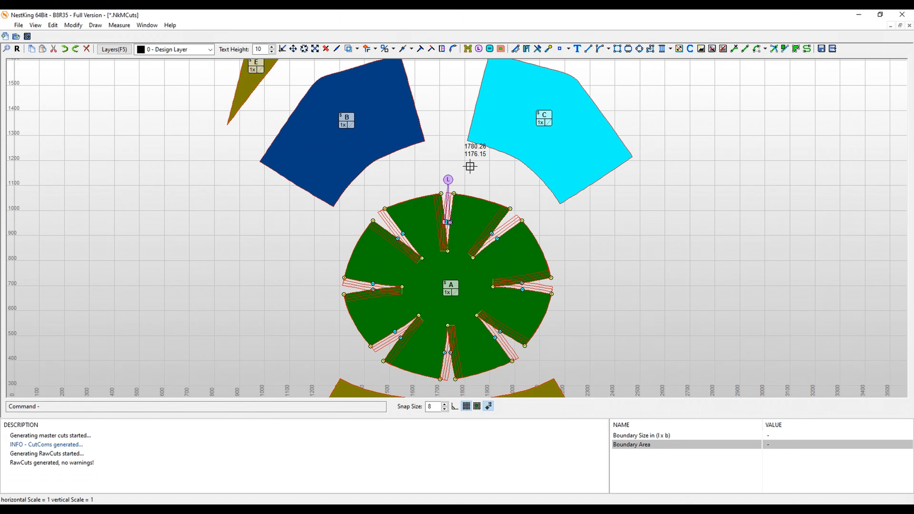
Auto split the contour of master cut C with a limit angle of 80° and accept the changes.
{"action": "double_click", "coordinate": [510, 100]}
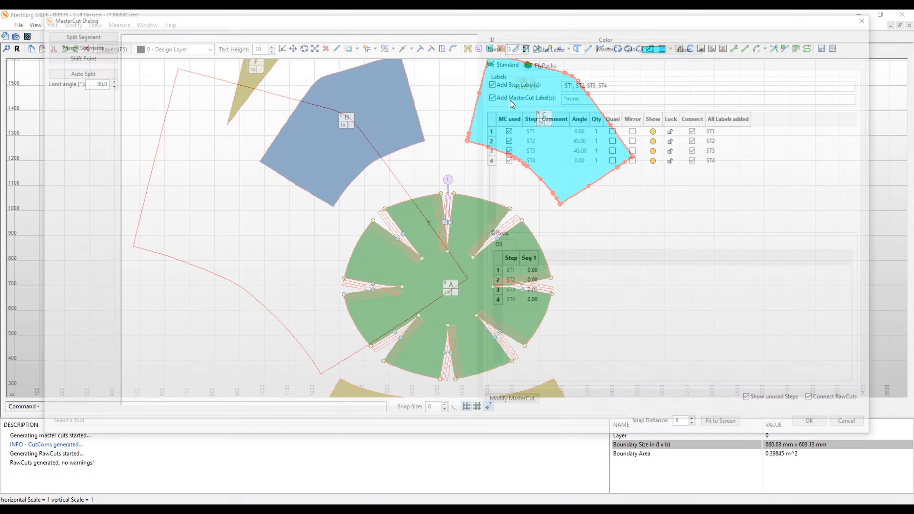
{"action": "left_click", "coordinate": [93, 72]}
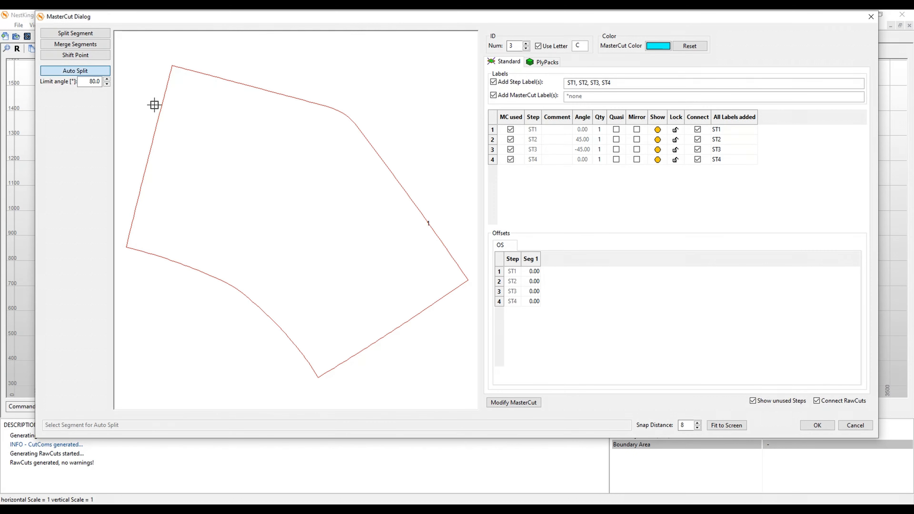
{"action": "left_click", "coordinate": [159, 107]}
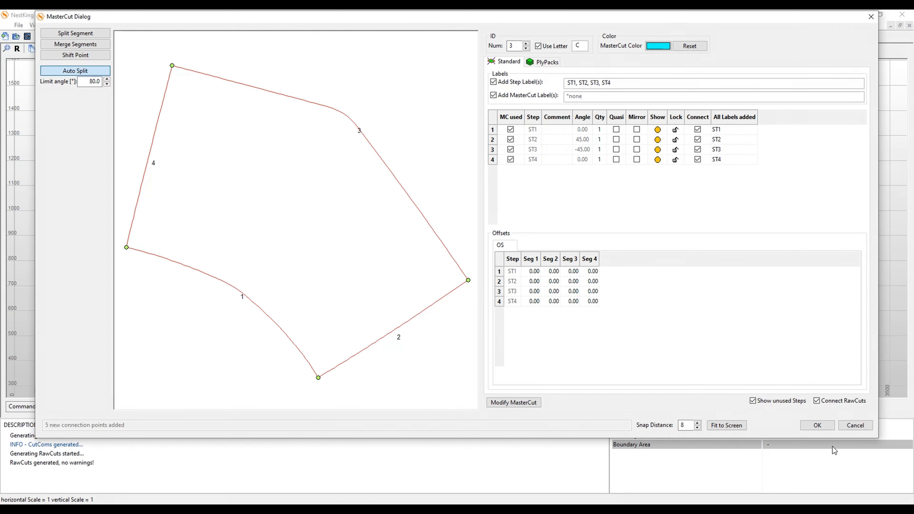
{"action": "left_click", "coordinate": [817, 426]}
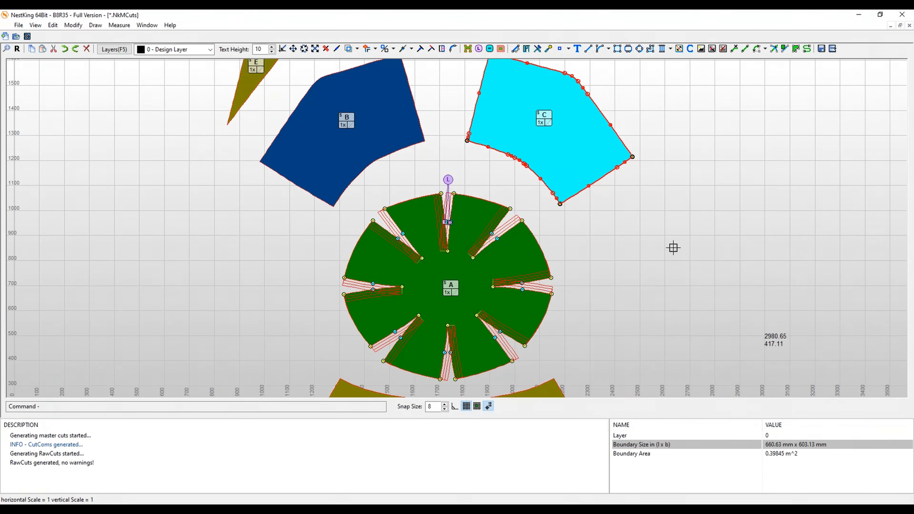
Link the outer edge of master cut A's petal right of the top notch, as master, to the concave lower edge of master cut C.
{"action": "left_click", "coordinate": [482, 50]}
{"action": "left_click", "coordinate": [482, 199]}
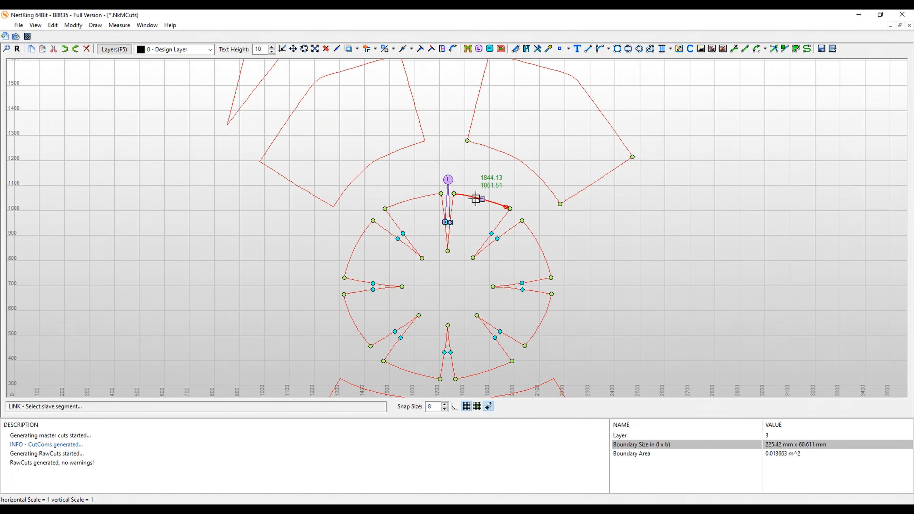
{"action": "left_click", "coordinate": [488, 144]}
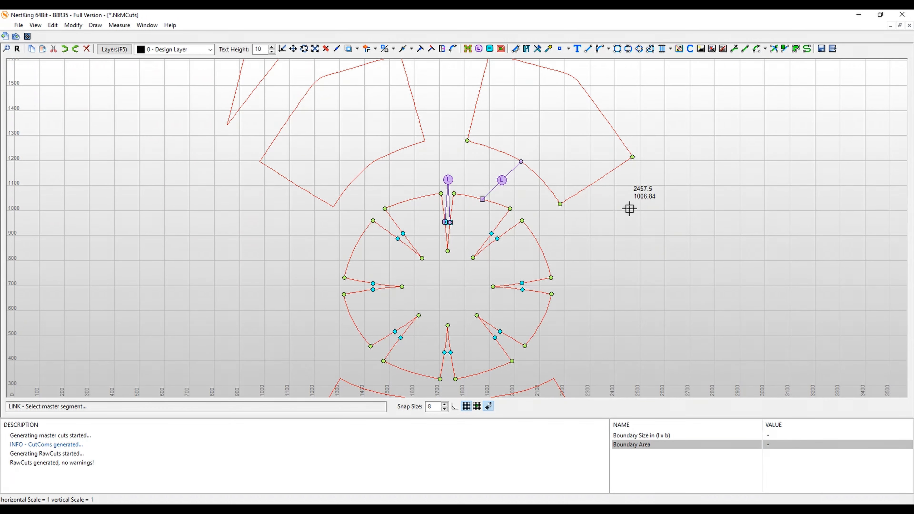
{"action": "key", "text": "Escape"}
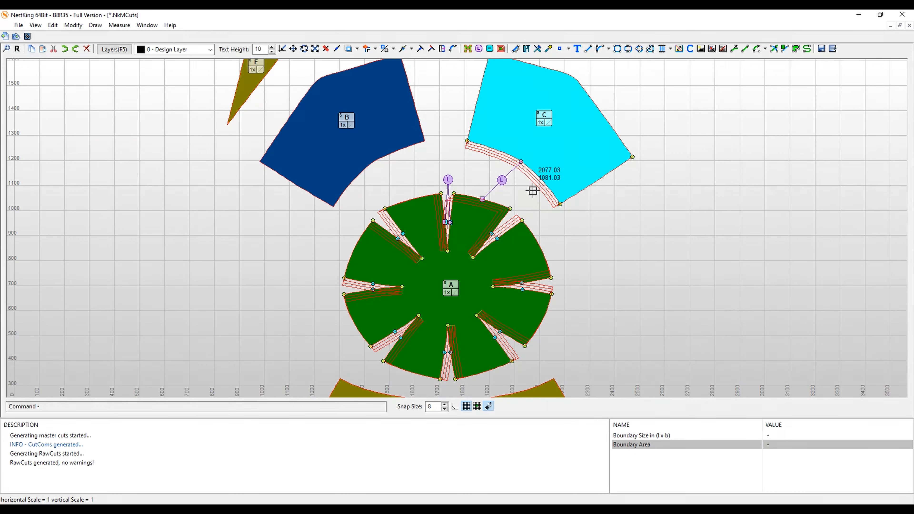
Edit the link between master cuts A and C, setting its tool angle to 180° and its offset direction to Seg 2.
{"action": "scroll", "coordinate": [535, 190], "scroll_direction": "up", "scroll_amount": 3}
{"action": "double_click", "coordinate": [479, 172]}
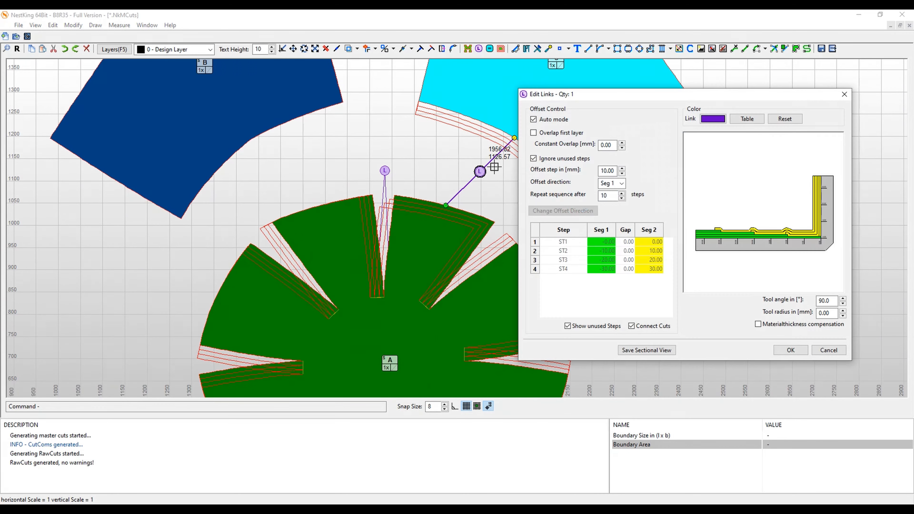
{"action": "middle_click_drag", "start_coordinate": [476, 190], "coordinate": [393, 175]}
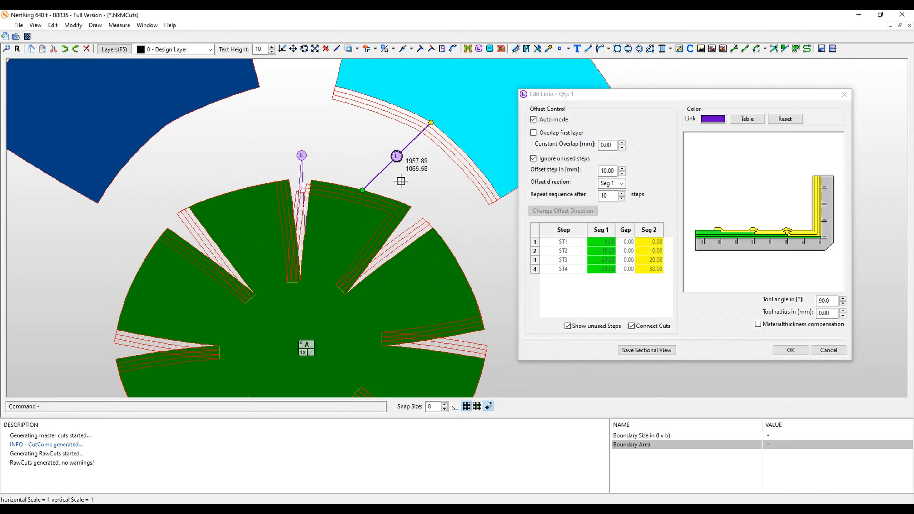
{"action": "double_click", "coordinate": [829, 301]}
{"action": "type", "text": "180"}
{"action": "key", "text": "Tab"}
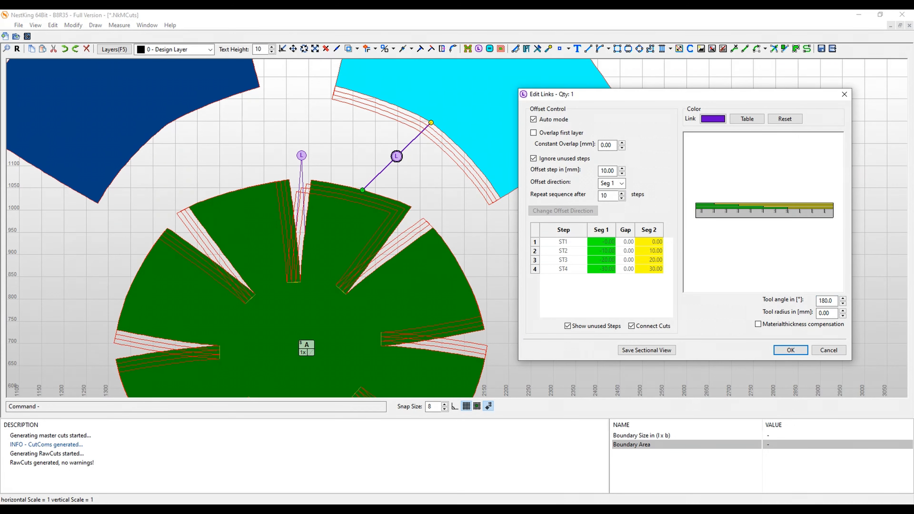
{"action": "left_click", "coordinate": [621, 183]}
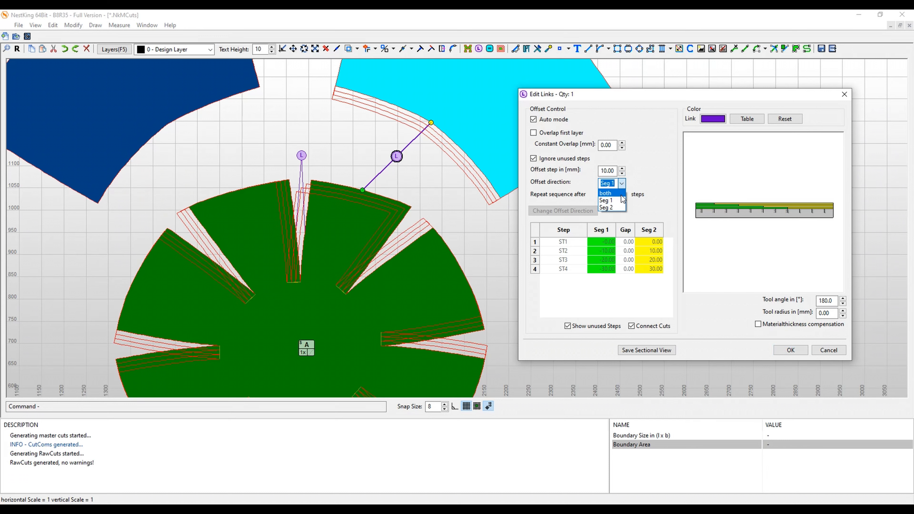
{"action": "left_click", "coordinate": [618, 207]}
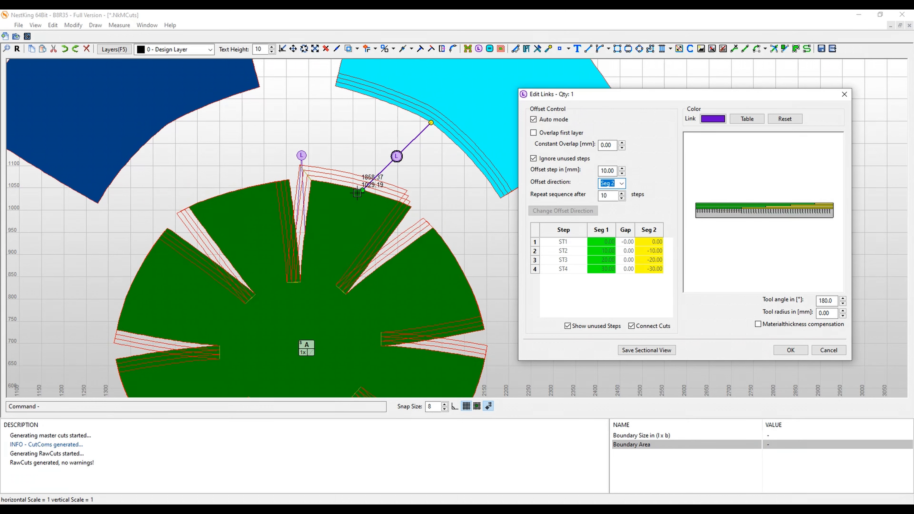
Accept the edited link settings between master cuts A and C.
{"action": "left_click", "coordinate": [790, 350]}
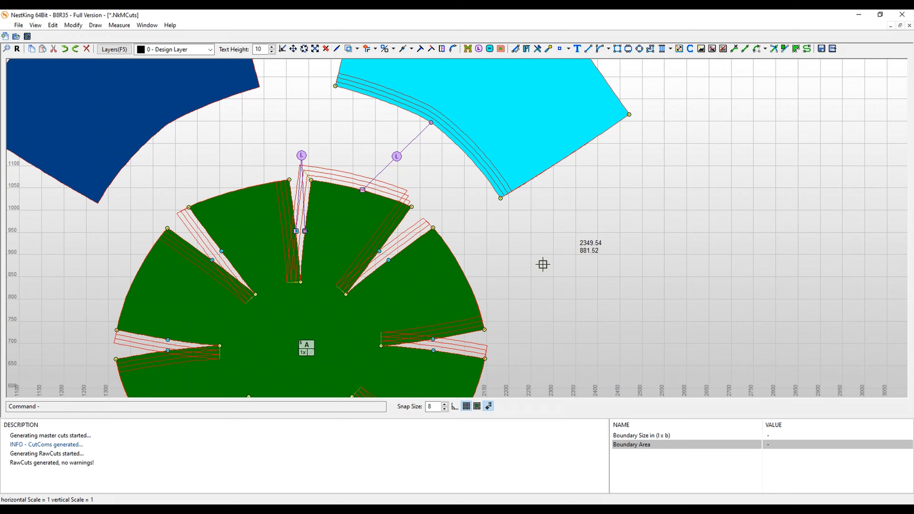
{"action": "scroll", "coordinate": [543, 264], "scroll_direction": "down", "scroll_amount": 2}
{"action": "scroll", "coordinate": [468, 256], "scroll_direction": "up", "scroll_amount": 4}
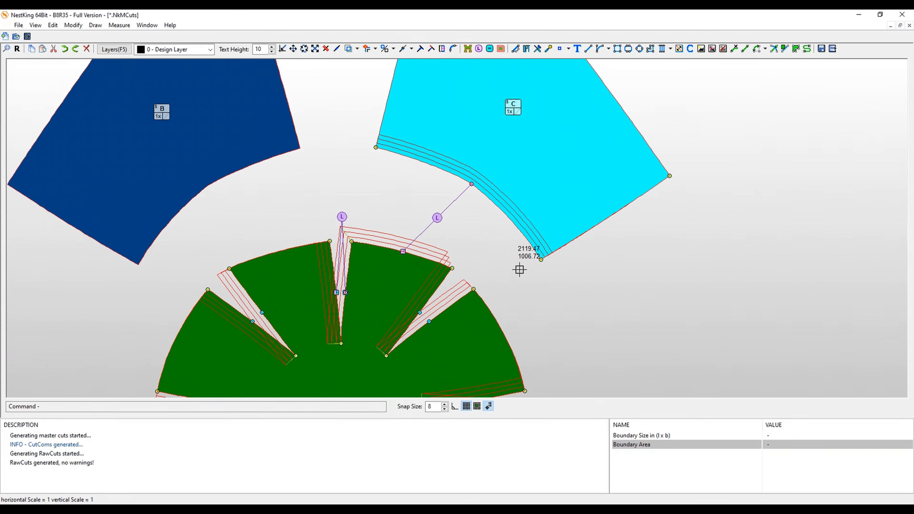
{"action": "left_click", "coordinate": [491, 50]}
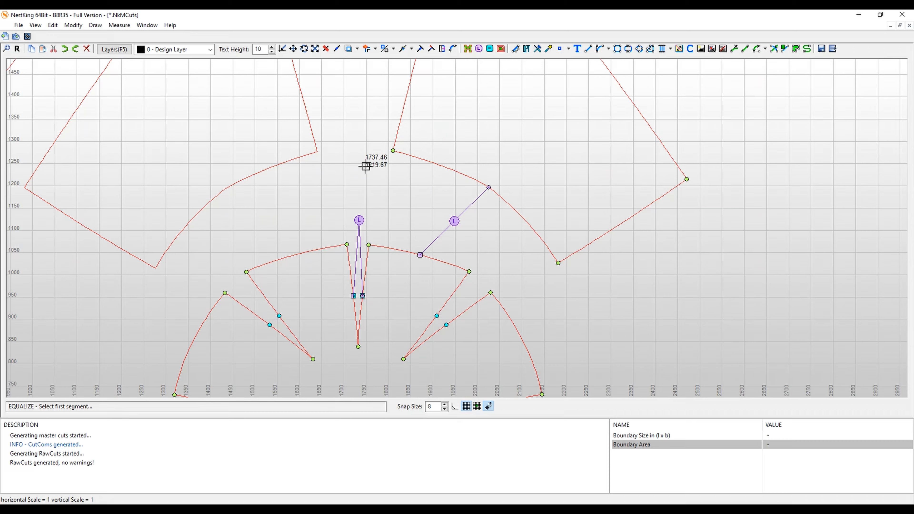
{"action": "key", "text": "Escape"}
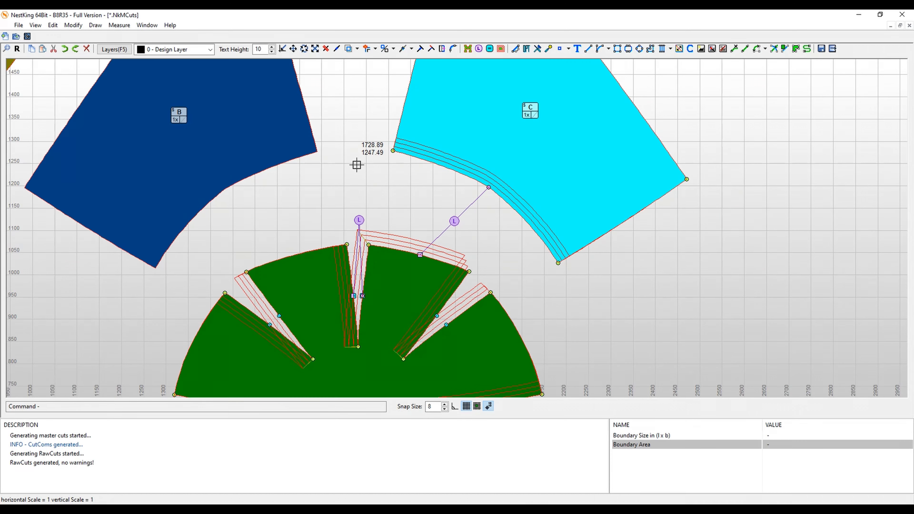
Auto split the contour of master cut B with a limit angle of 80° and accept the changes.
{"action": "double_click", "coordinate": [277, 139]}
{"action": "left_click", "coordinate": [94, 74]}
{"action": "left_click", "coordinate": [217, 165]}
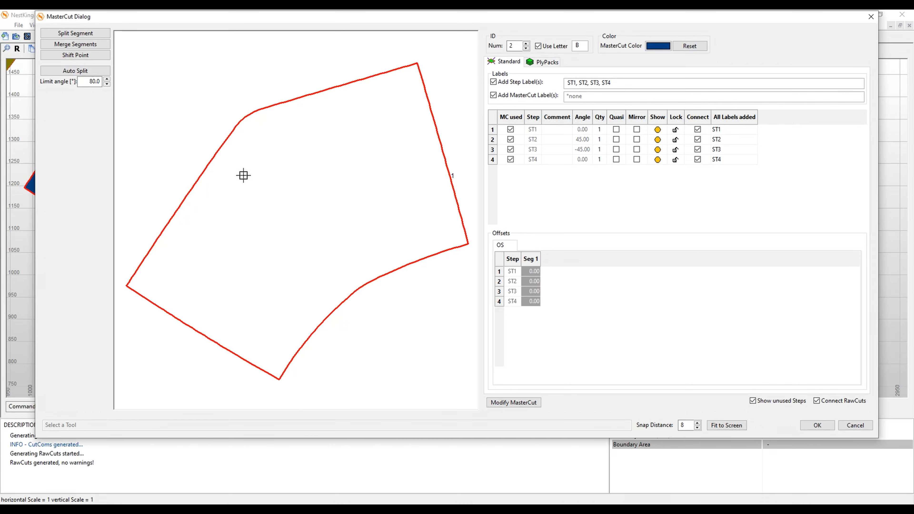
{"action": "left_click", "coordinate": [99, 73]}
{"action": "left_click", "coordinate": [212, 156]}
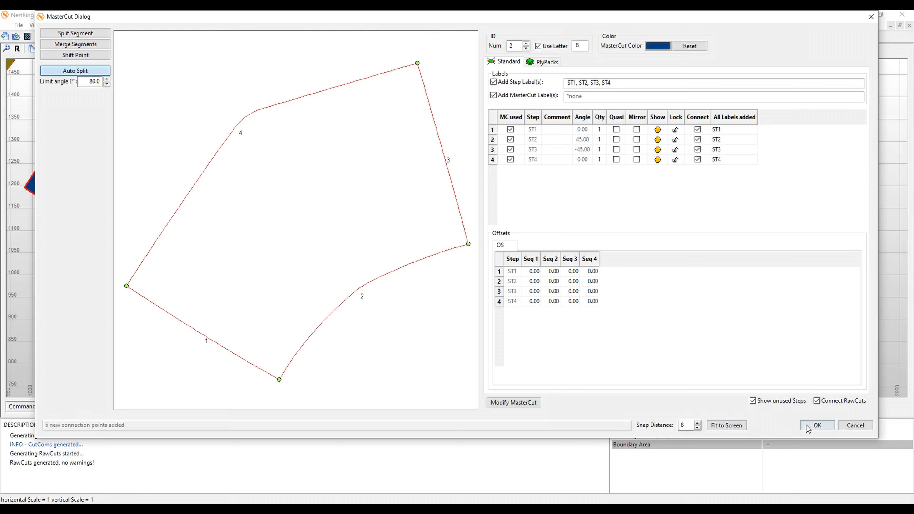
{"action": "left_click", "coordinate": [816, 426]}
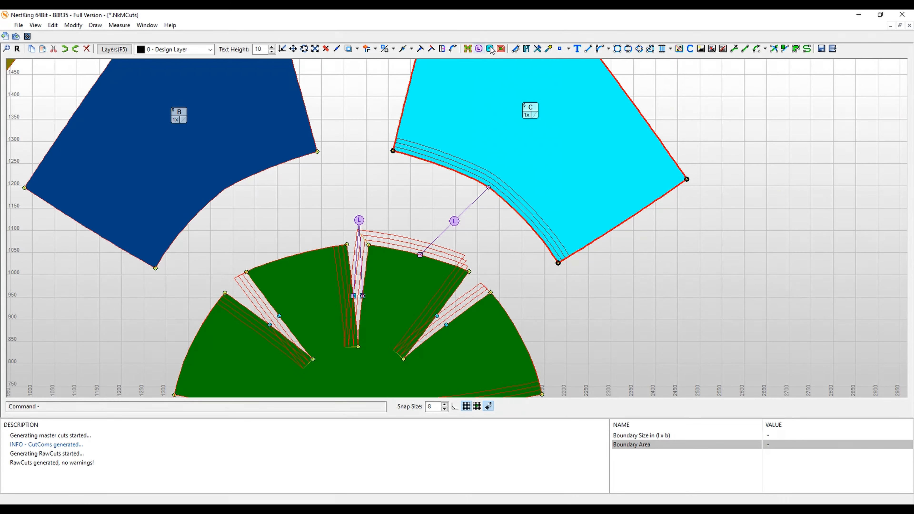
Equalize the concave lower edge of master cut B with the linked concave edge of master cut C.
{"action": "left_click", "coordinate": [489, 48]}
{"action": "left_click", "coordinate": [407, 155]}
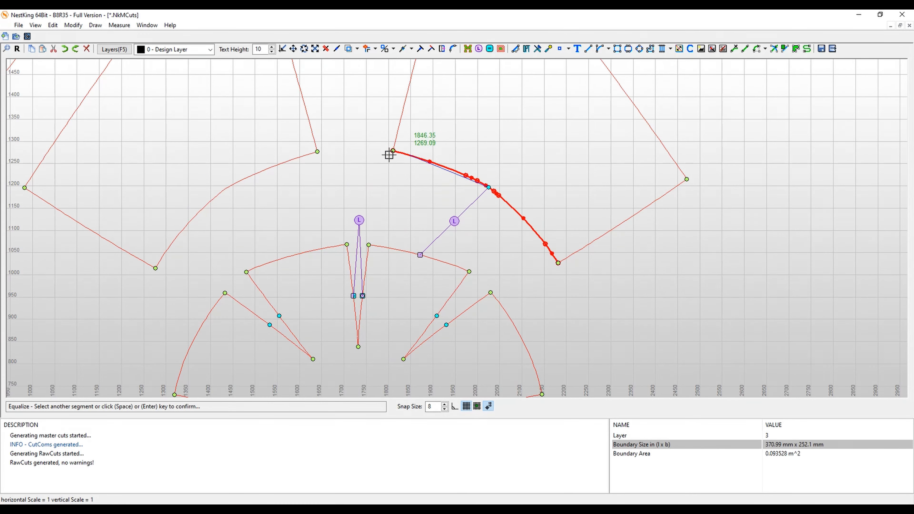
{"action": "left_click", "coordinate": [274, 165]}
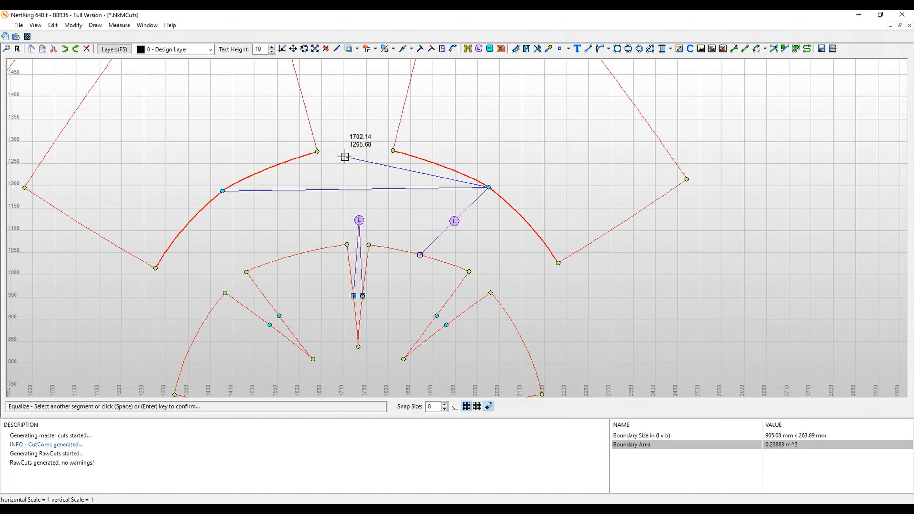
{"action": "key", "text": "Return"}
{"action": "key", "text": "Escape"}
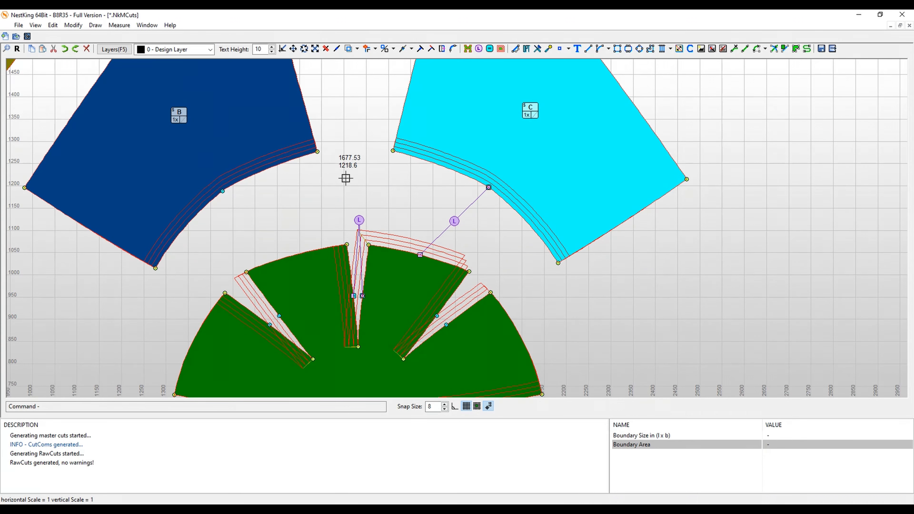
Equalize the outer edges of master cut A's other three upper petals with the linked petal edge right of the top notch.
{"action": "middle_click_drag", "start_coordinate": [395, 206], "coordinate": [371, 187]}
{"action": "left_click", "coordinate": [442, 271]}
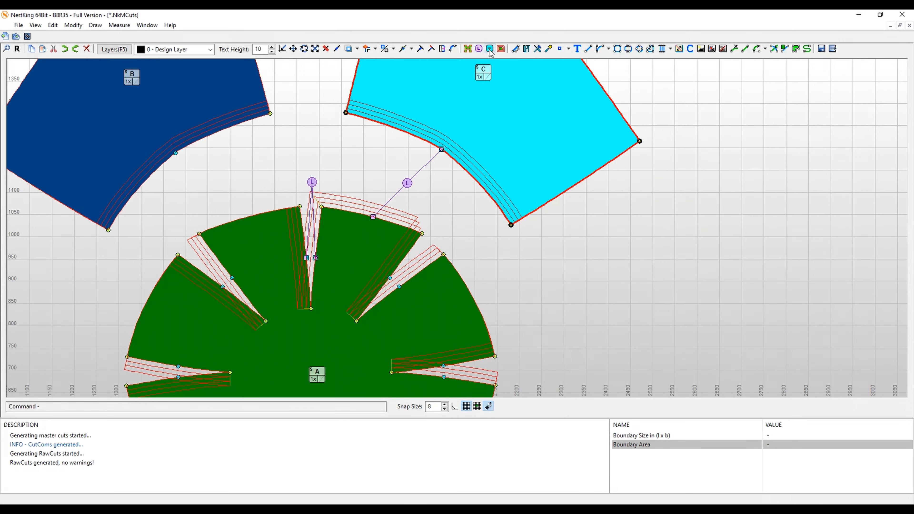
{"action": "left_click", "coordinate": [489, 50]}
{"action": "left_click", "coordinate": [351, 210]}
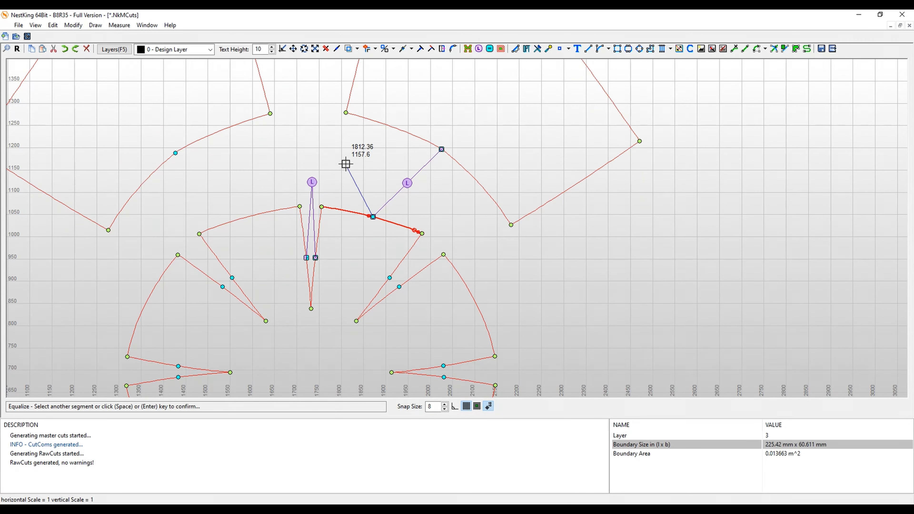
{"action": "left_click", "coordinate": [471, 285]}
{"action": "left_click", "coordinate": [244, 212]}
{"action": "left_click", "coordinate": [160, 276]}
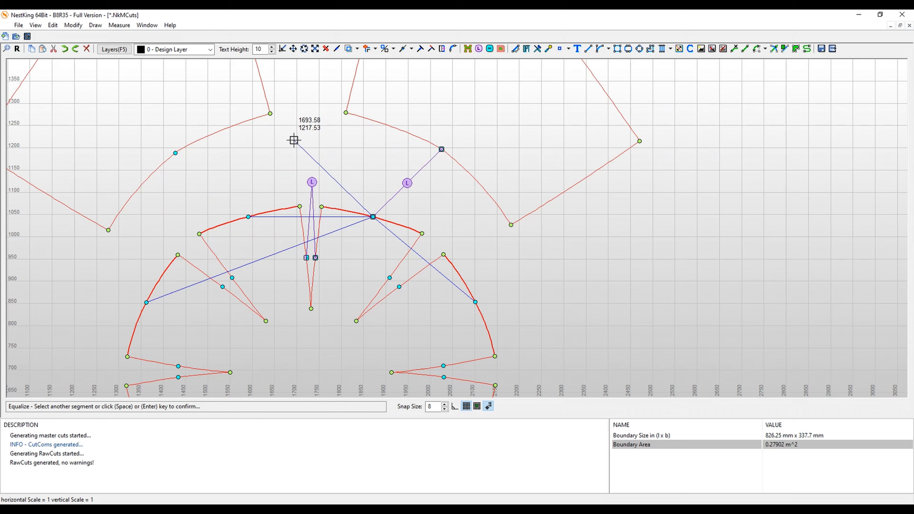
{"action": "key", "text": "Return"}
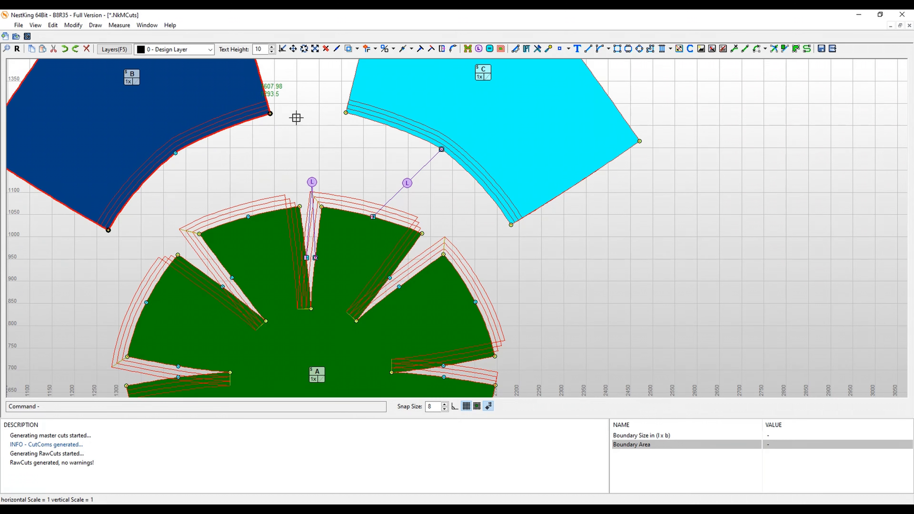
Auto split the contour of master cut D with a limit angle of 80° and accept the changes.
{"action": "scroll", "coordinate": [566, 298], "scroll_direction": "down", "scroll_amount": 3}
{"action": "middle_click_drag", "start_coordinate": [588, 312], "coordinate": [535, 202]}
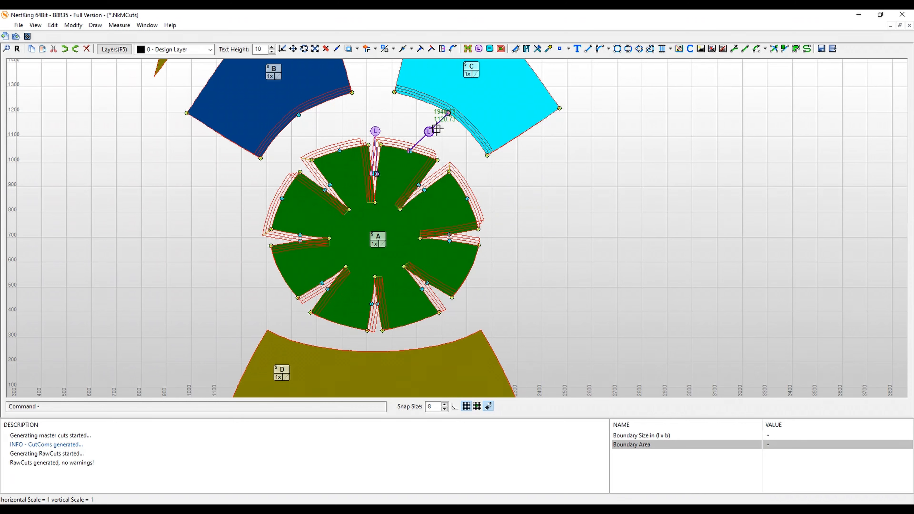
{"action": "middle_click_drag", "start_coordinate": [596, 298], "coordinate": [584, 219]}
{"action": "double_click", "coordinate": [371, 288]}
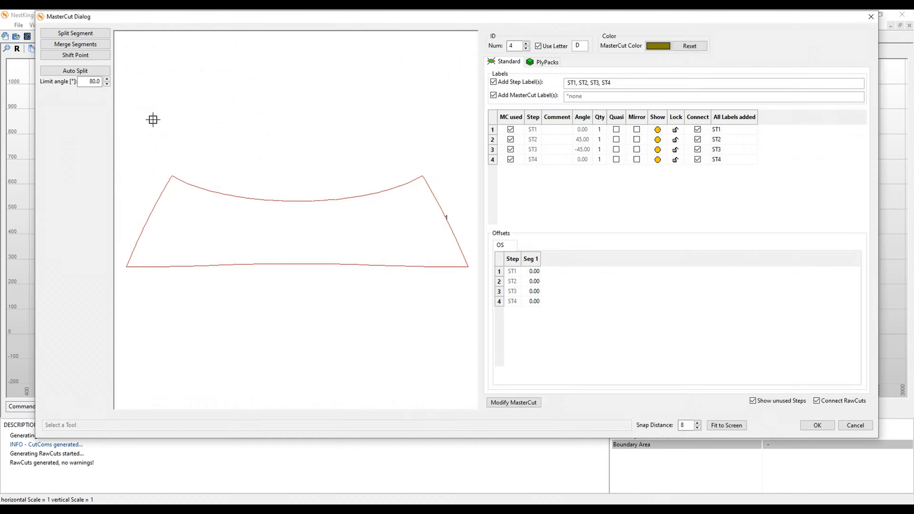
{"action": "left_click", "coordinate": [90, 72]}
{"action": "left_click", "coordinate": [176, 179]}
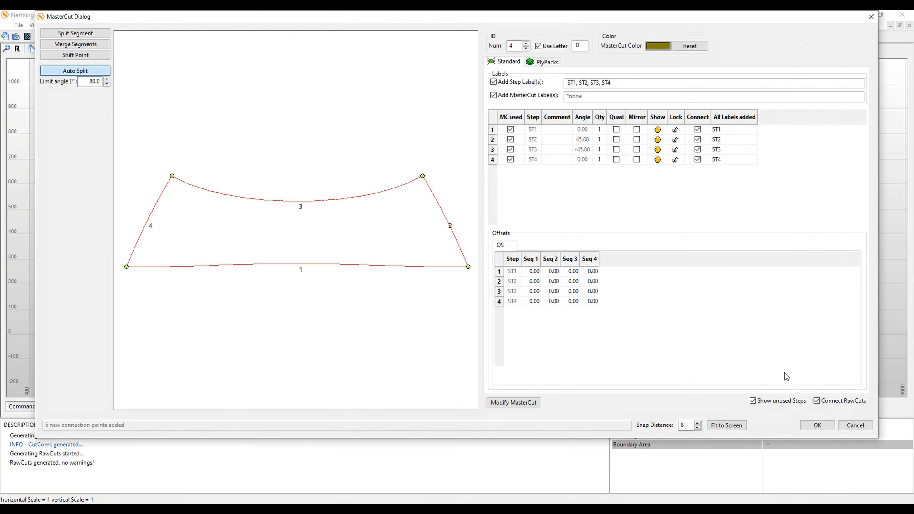
{"action": "left_click", "coordinate": [817, 425]}
Add the outer edges of master cut A's four lower petals to the equalized group of its linked petal edge.
{"action": "middle_click_drag", "start_coordinate": [541, 184], "coordinate": [571, 269]}
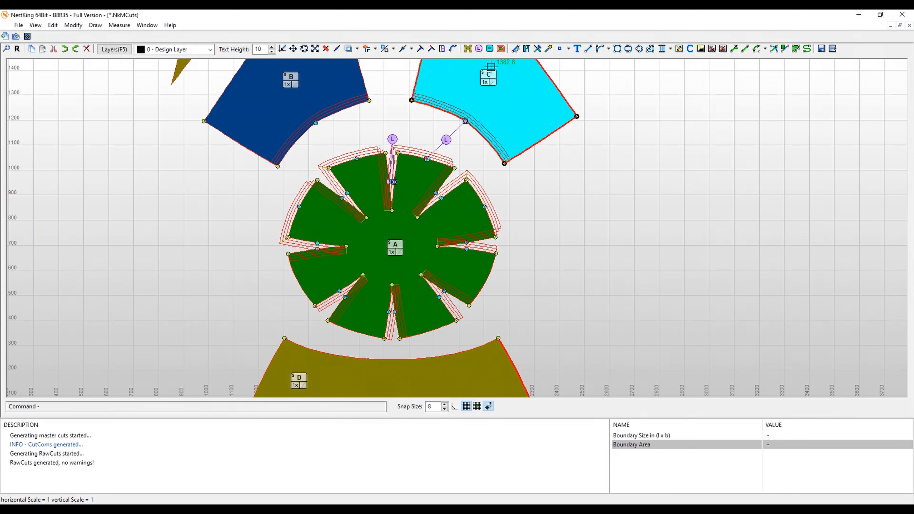
{"action": "left_click", "coordinate": [489, 49]}
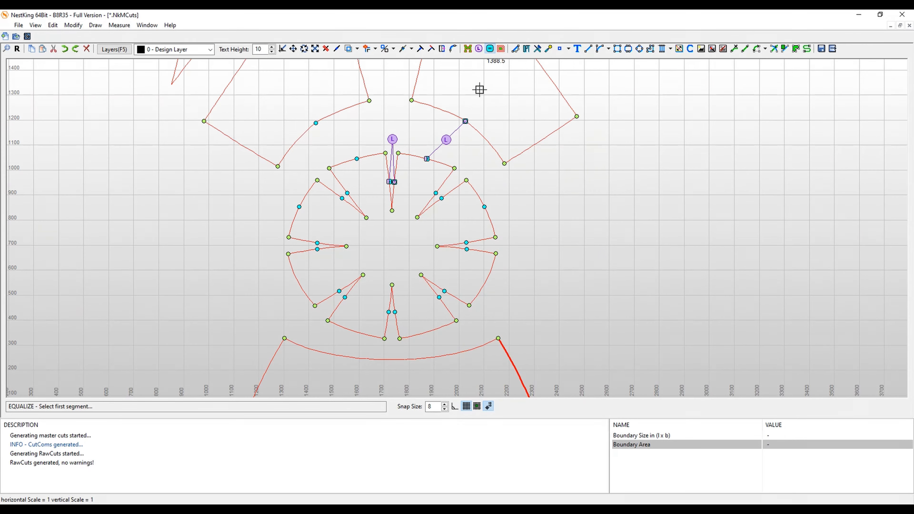
{"action": "left_click", "coordinate": [438, 162]}
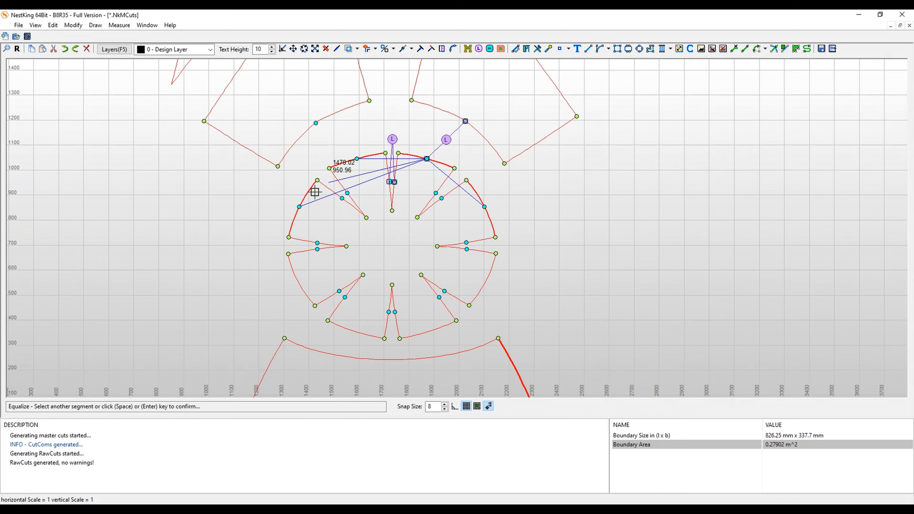
{"action": "middle_click_drag", "start_coordinate": [570, 298], "coordinate": [568, 248]}
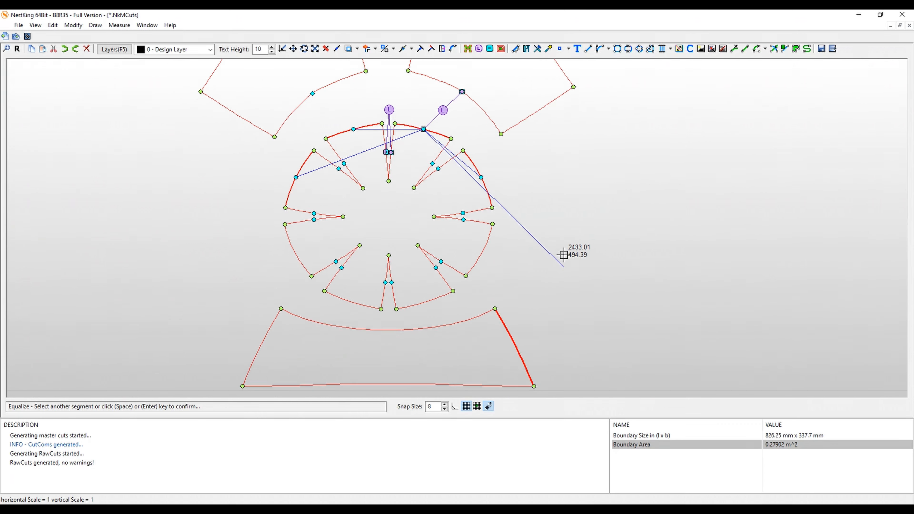
{"action": "left_click", "coordinate": [489, 222]}
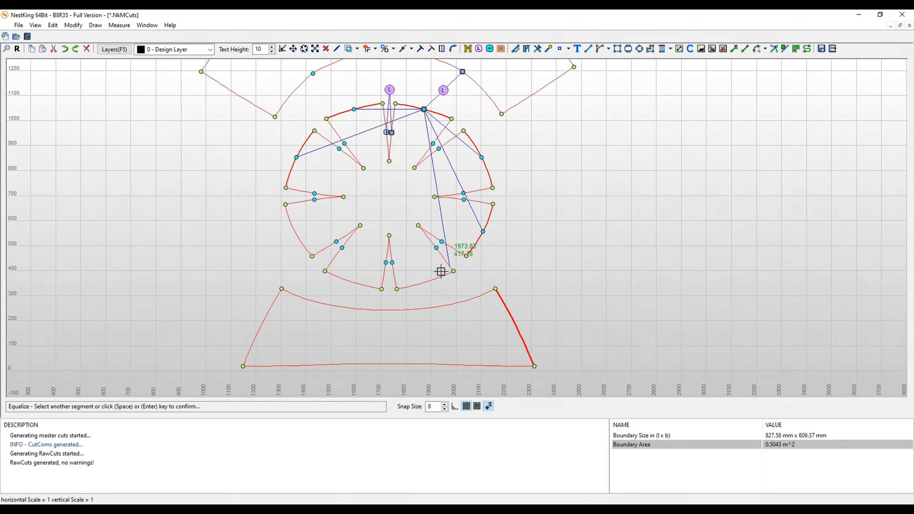
{"action": "left_click", "coordinate": [428, 279]}
{"action": "left_click", "coordinate": [355, 283]}
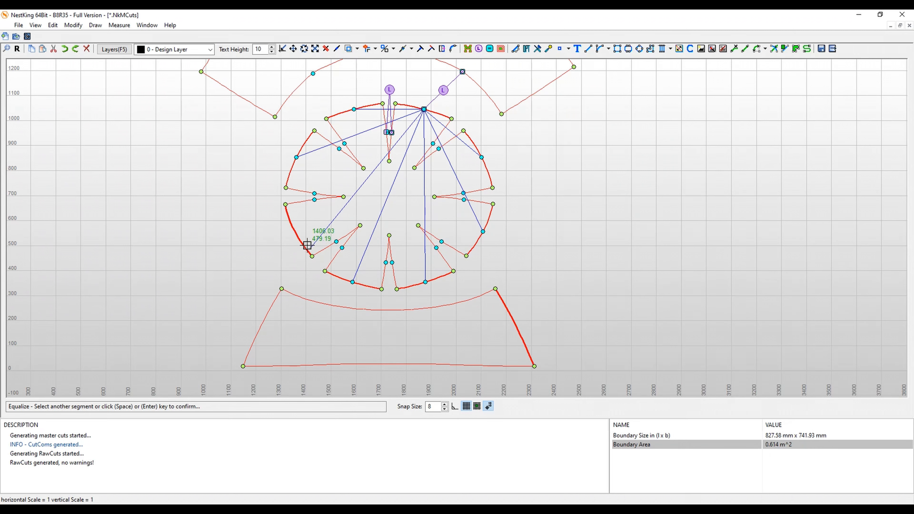
{"action": "left_click", "coordinate": [300, 240]}
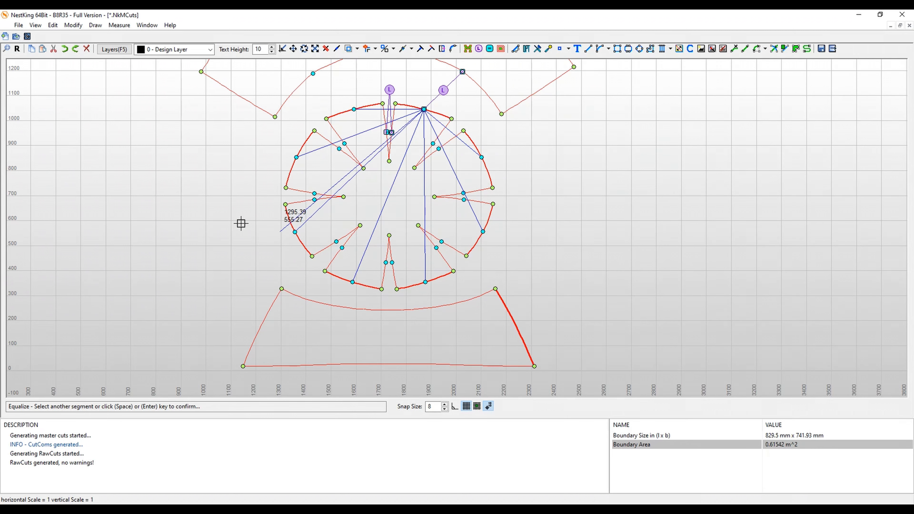
{"action": "key", "text": "Return"}
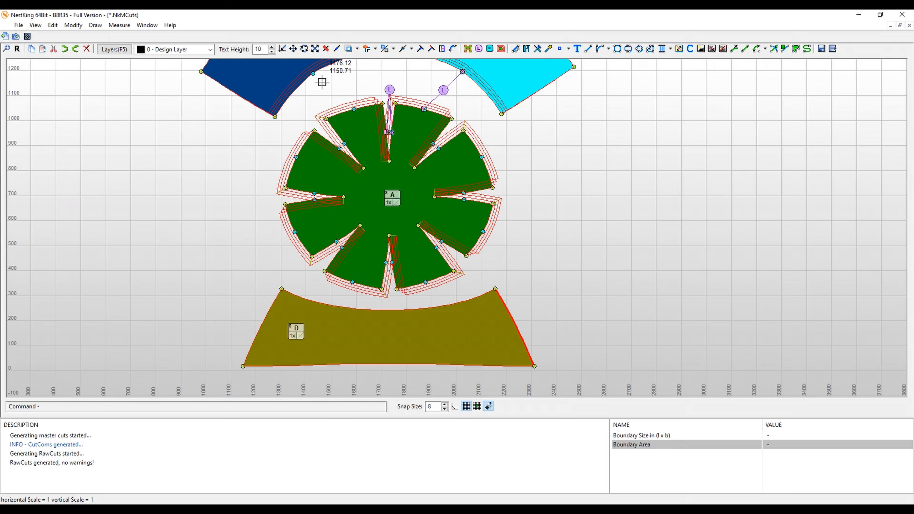
Add the concave upper edge of master cut D to the equalized group of master cut C's linked edge.
{"action": "left_click", "coordinate": [489, 48]}
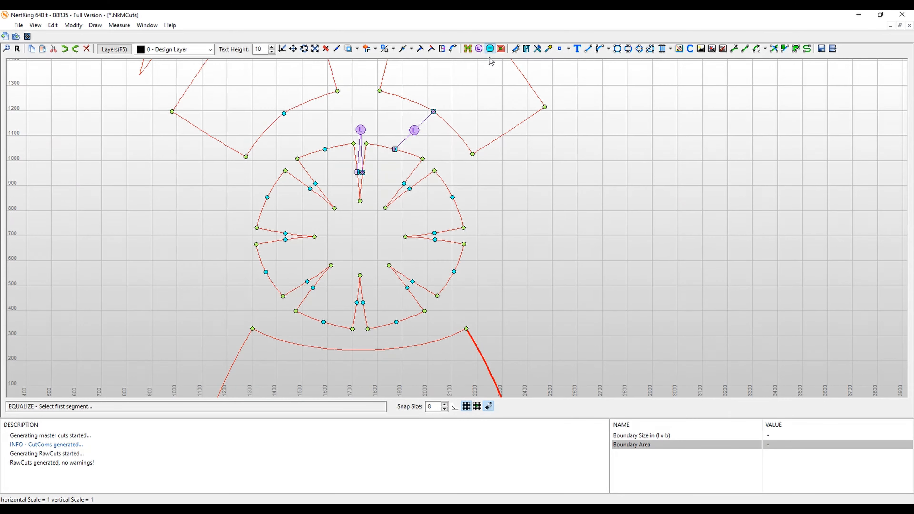
{"action": "left_click", "coordinate": [448, 127]}
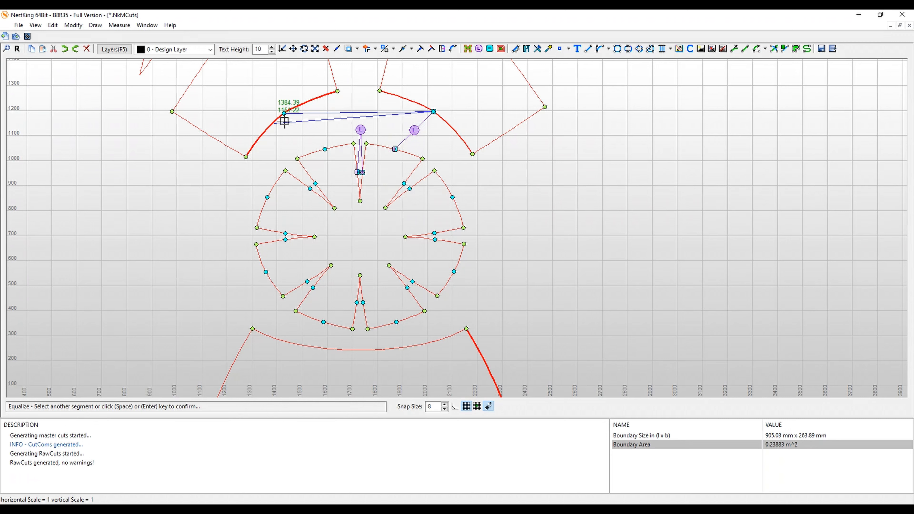
{"action": "left_click", "coordinate": [269, 126]}
{"action": "left_click", "coordinate": [448, 337]}
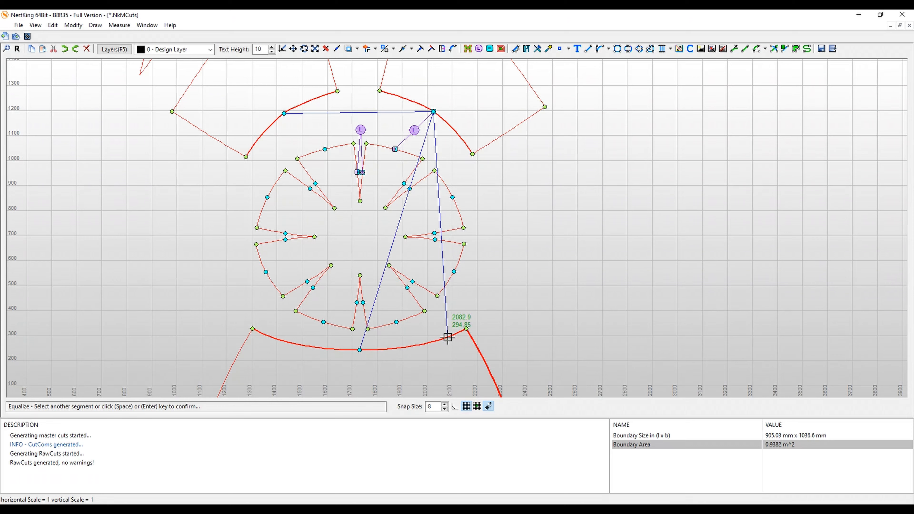
{"action": "key", "text": "Return"}
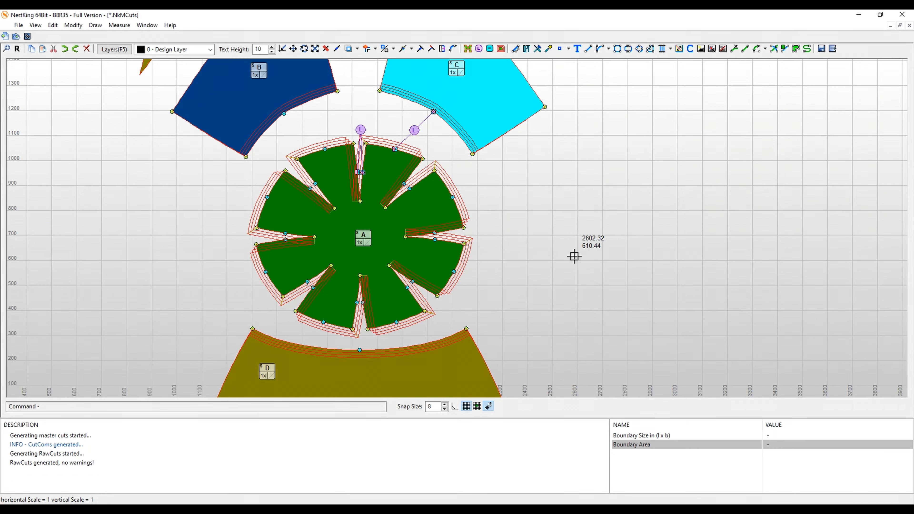
Compare the stepped offset edges around master cut A with the seams of the Radome_body model in JT2Go.
{"action": "middle_click_drag", "start_coordinate": [573, 253], "coordinate": [540, 229]}
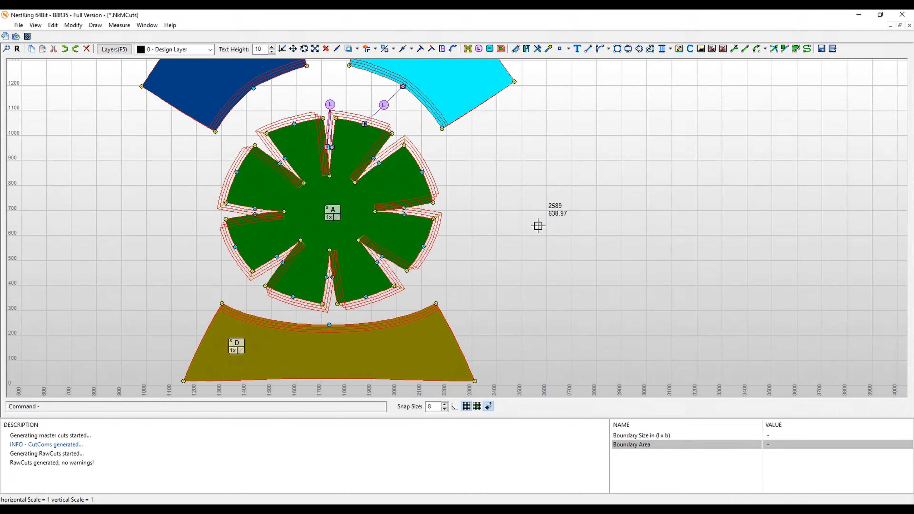
{"action": "middle_click_drag", "start_coordinate": [506, 206], "coordinate": [499, 226]}
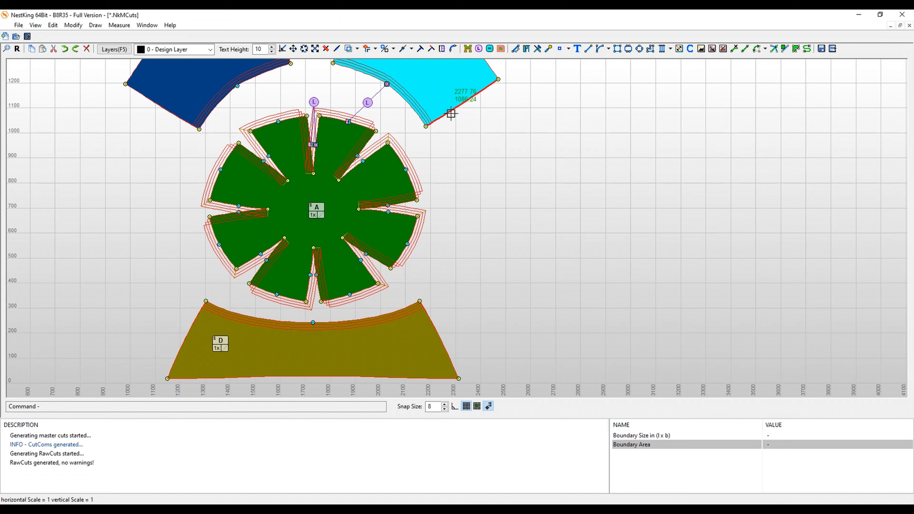
{"action": "middle_click_drag", "start_coordinate": [481, 120], "coordinate": [495, 155]}
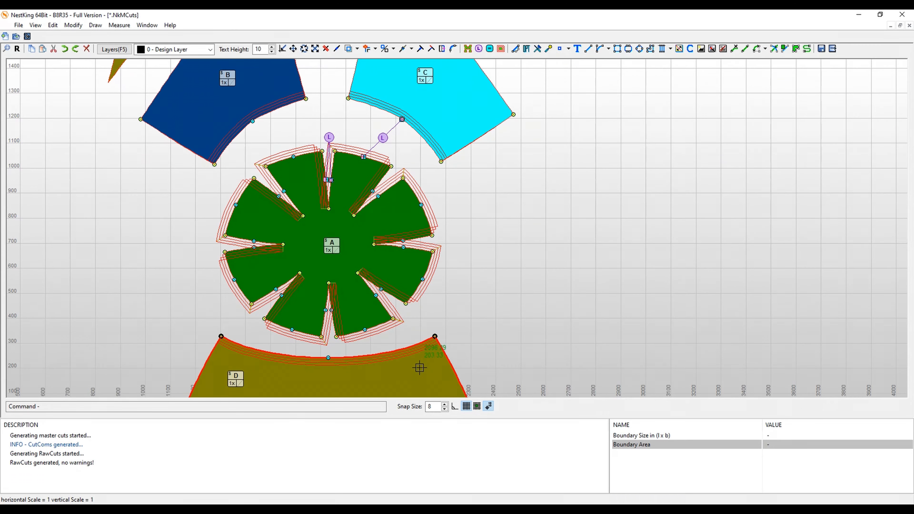
{"action": "left_click", "coordinate": [448, 364]}
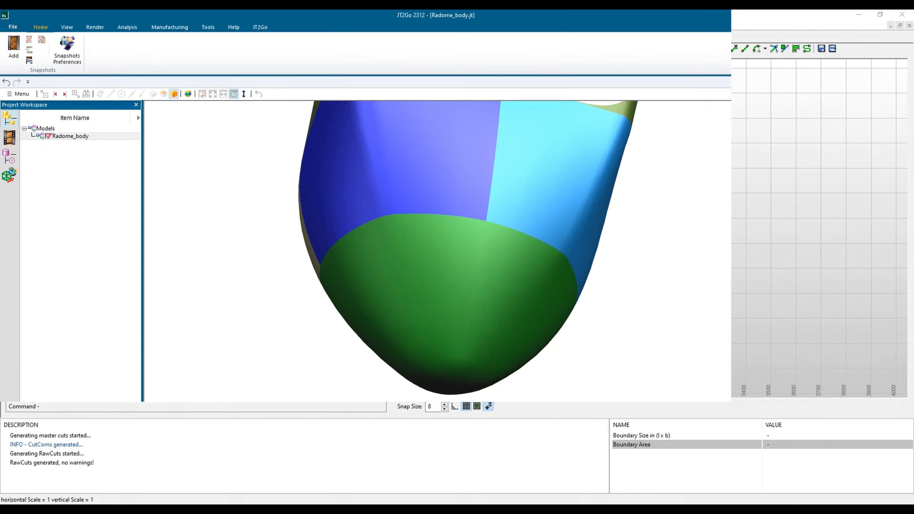
{"action": "key", "text": "alt+Tab"}
{"action": "left_click_drag", "start_coordinate": [546, 227], "coordinate": [342, 233]}
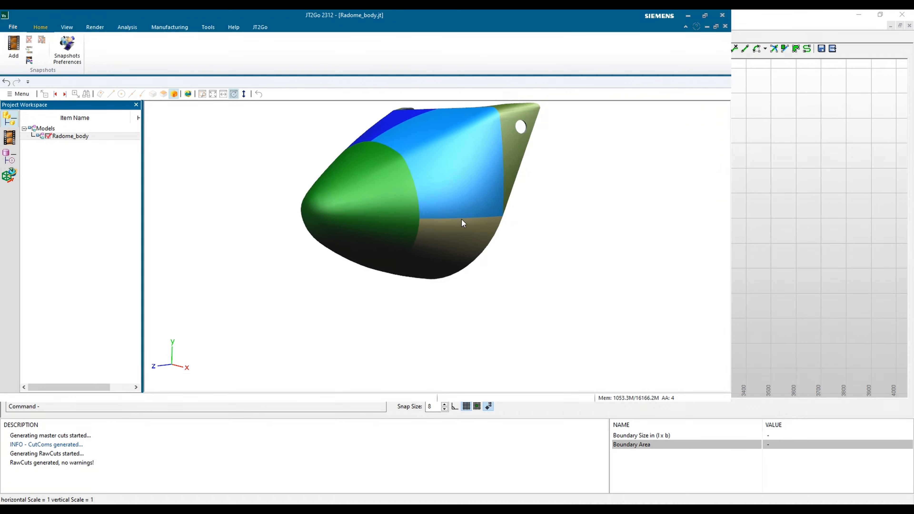
{"action": "left_click", "coordinate": [733, 195]}
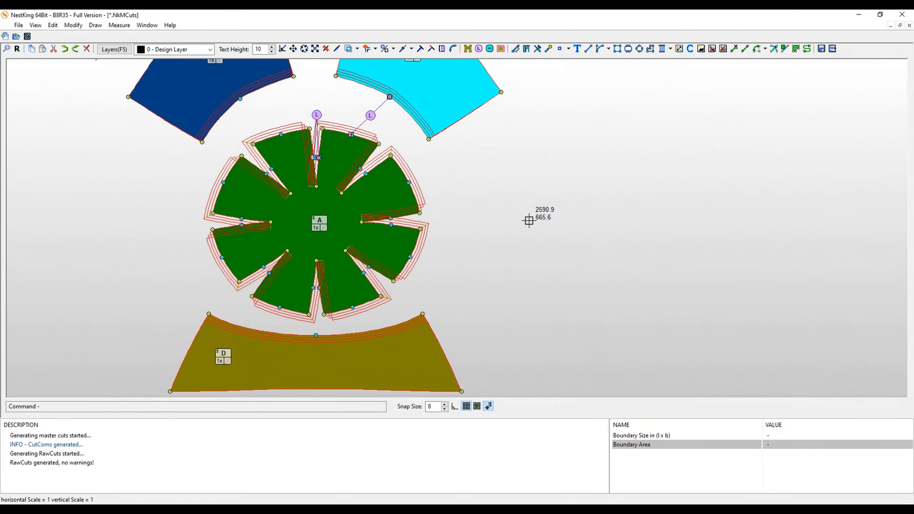
Link master cut C's straight lower edge to master cut D's right side edge and set the link's tool angle to 180°.
{"action": "left_click", "coordinate": [479, 48]}
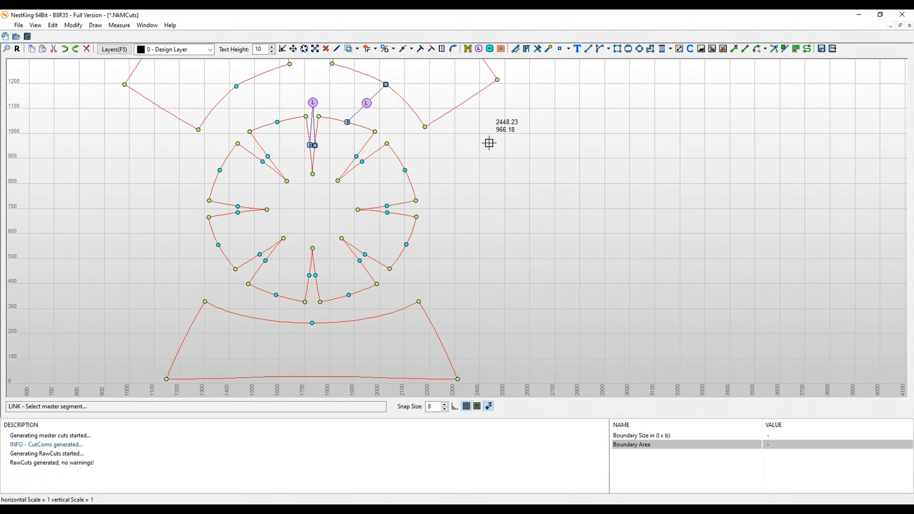
{"action": "left_click", "coordinate": [461, 104]}
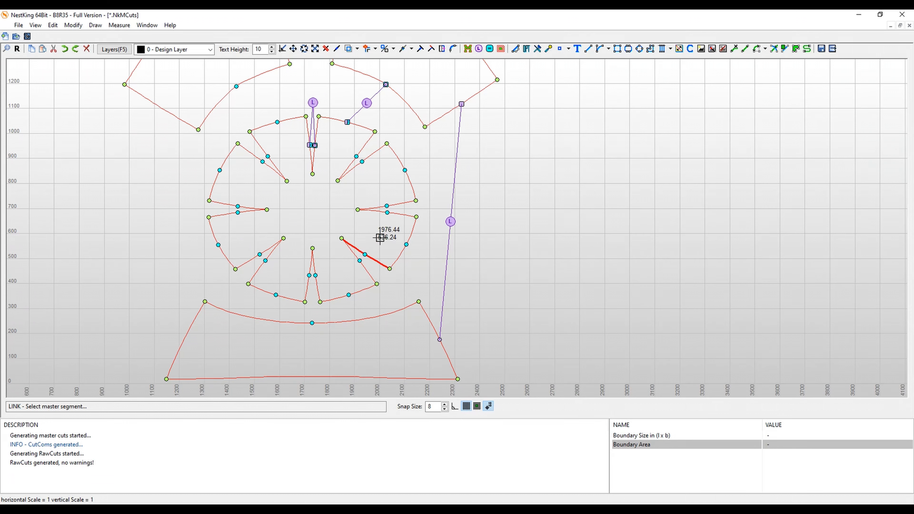
{"action": "key", "text": "Escape"}
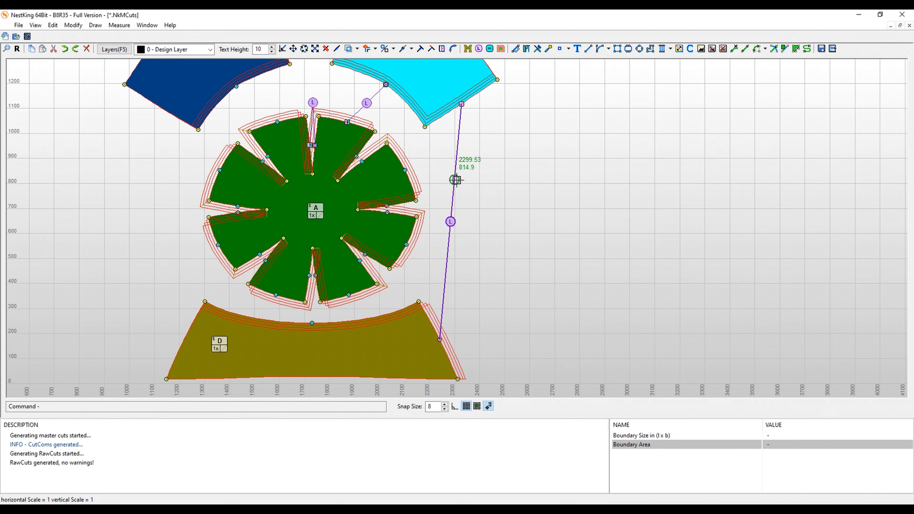
{"action": "double_click", "coordinate": [451, 221]}
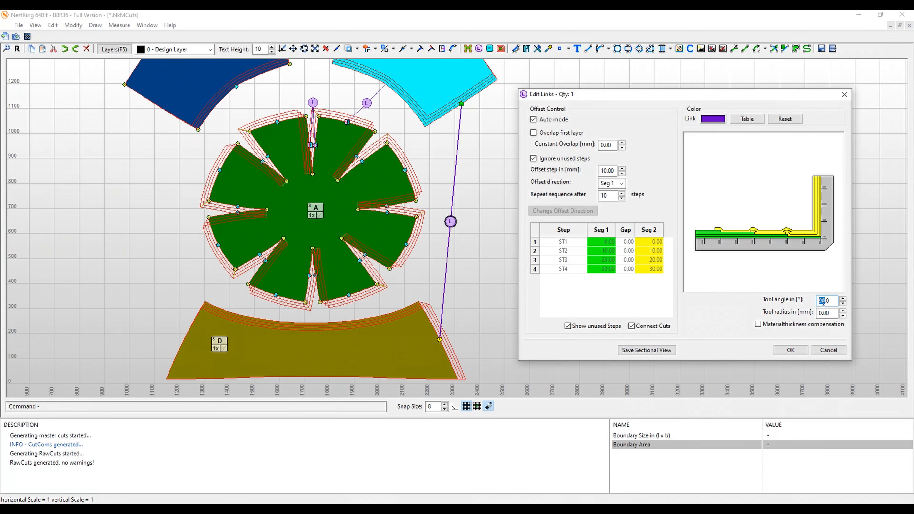
{"action": "key", "text": "Return"}
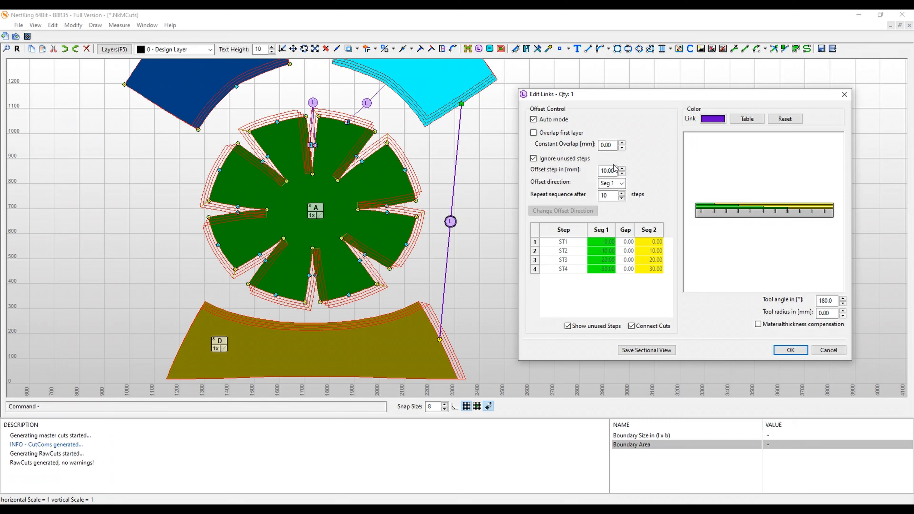
{"action": "left_click", "coordinate": [788, 349]}
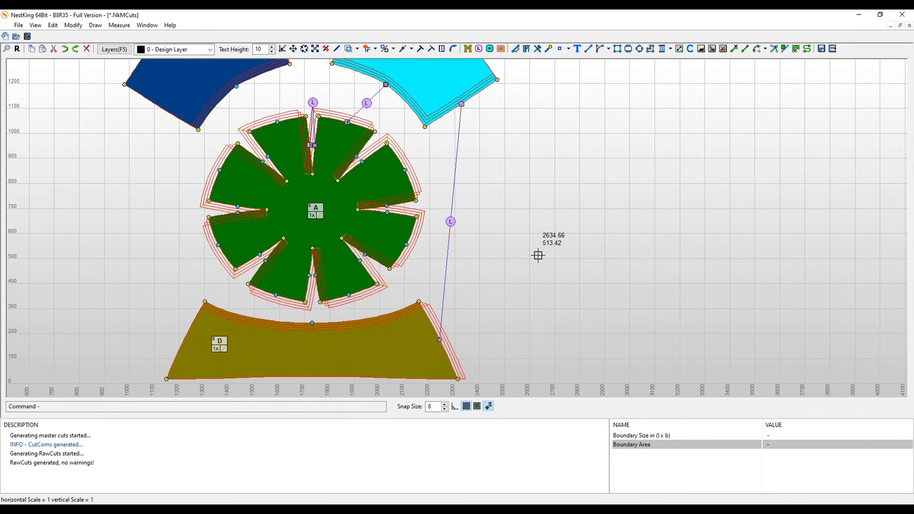
Equalize master cut C's linked straight lower edge with the matching straight lower edge of master cut B.
{"action": "left_click", "coordinate": [490, 49]}
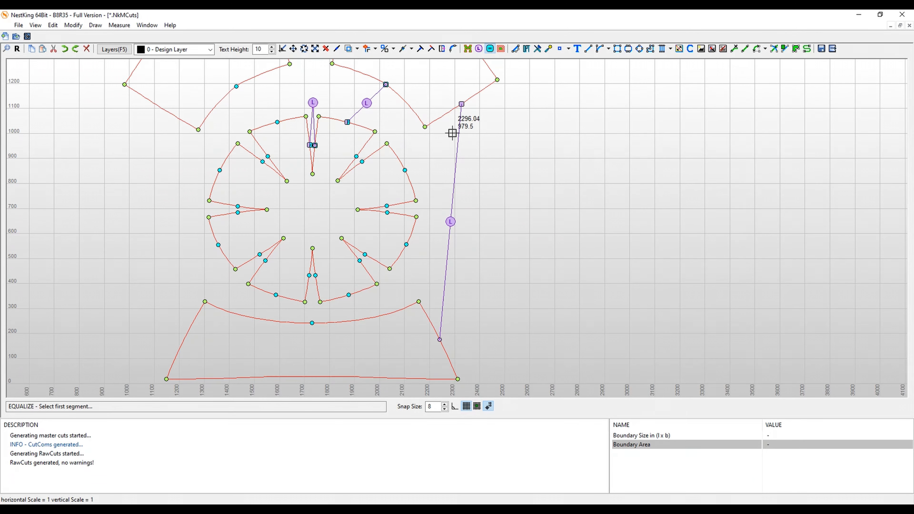
{"action": "left_click", "coordinate": [445, 115]}
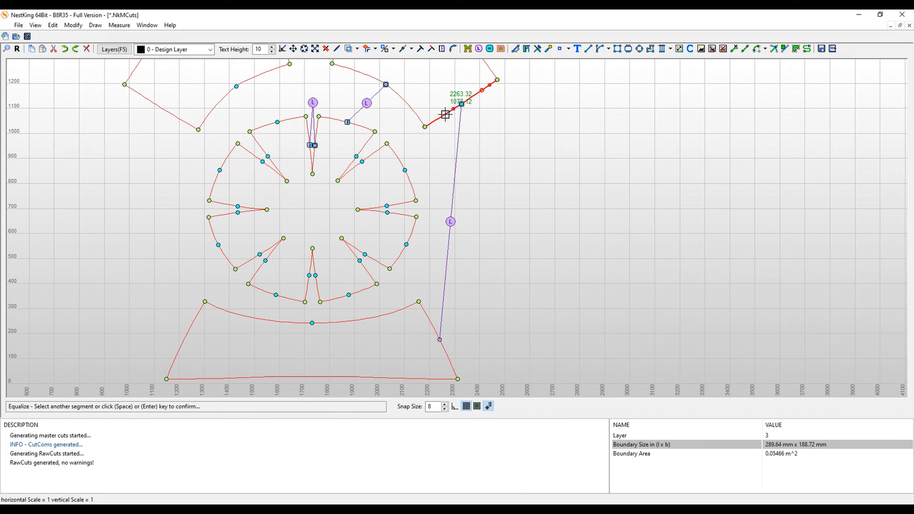
{"action": "left_click", "coordinate": [155, 106]}
{"action": "key", "text": "Return"}
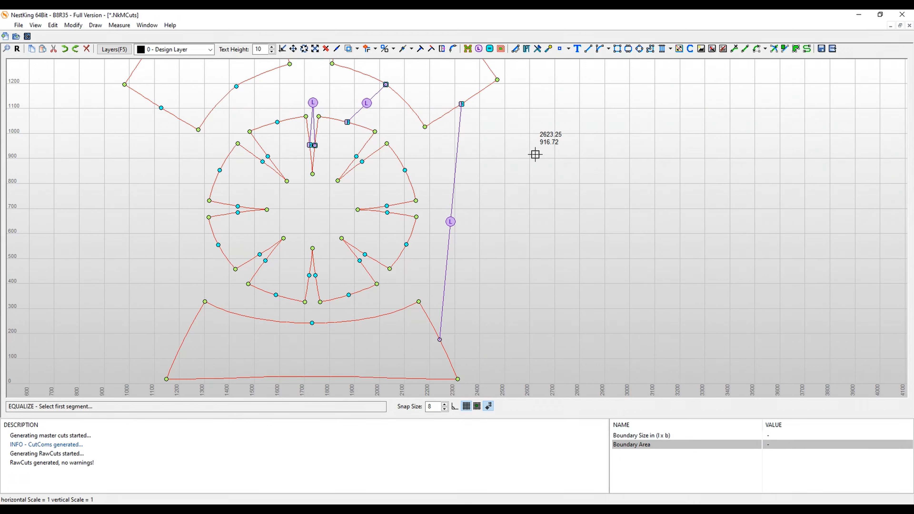
Equalize master cut D's linked right side edge with its left side edge.
{"action": "left_click", "coordinate": [428, 316]}
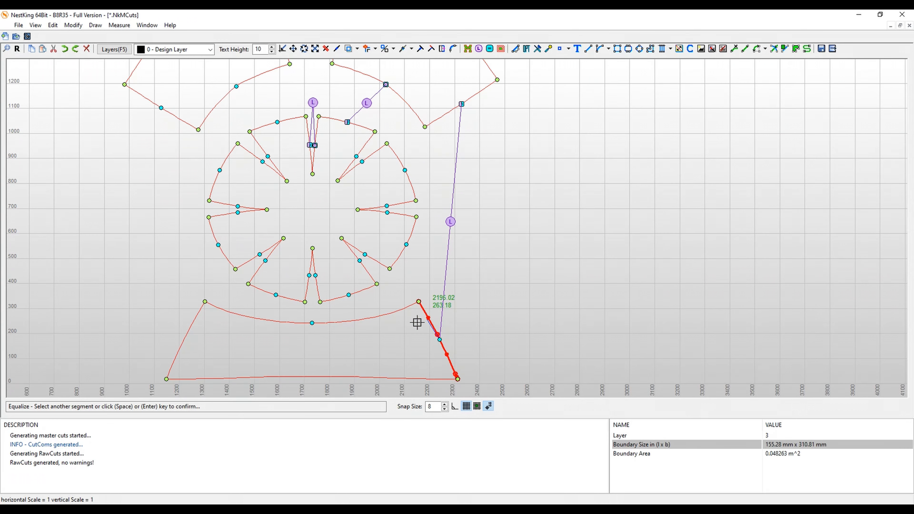
{"action": "left_click", "coordinate": [188, 331]}
{"action": "key", "text": "Return"}
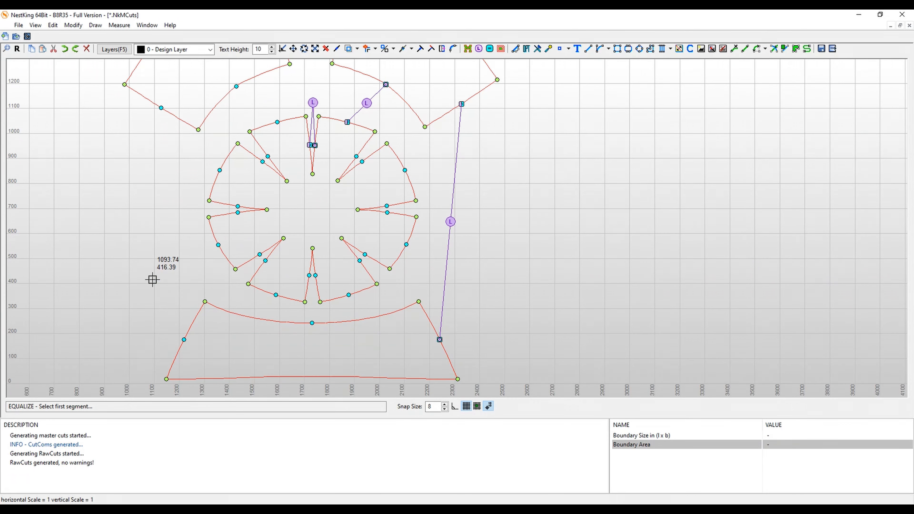
{"action": "key", "text": "Escape"}
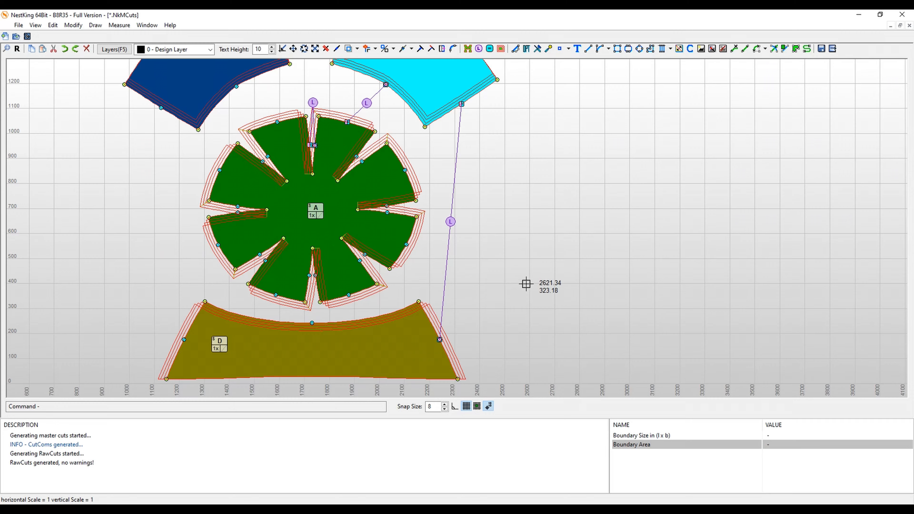
Save the master cuts as radom_ply_export.NkMCuts, replacing the existing file.
{"action": "scroll", "coordinate": [527, 283], "scroll_direction": "down", "scroll_amount": 3}
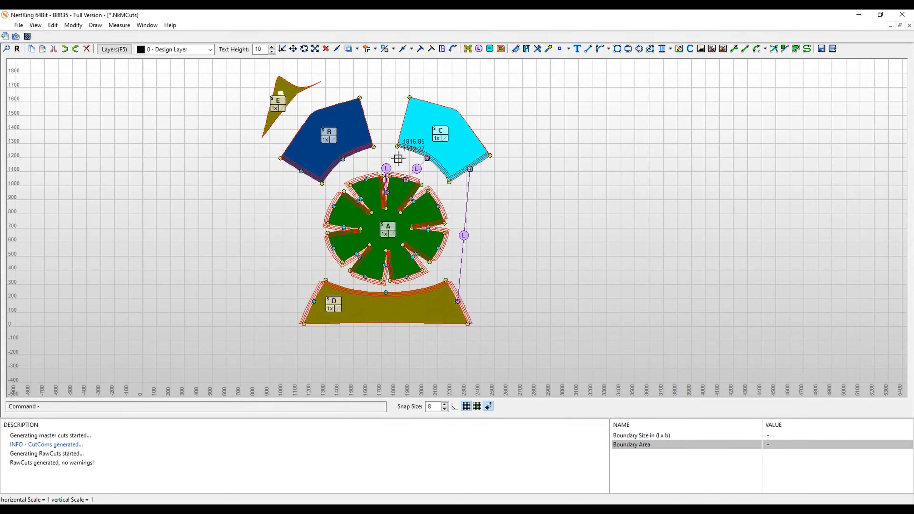
{"action": "left_click", "coordinate": [18, 25]}
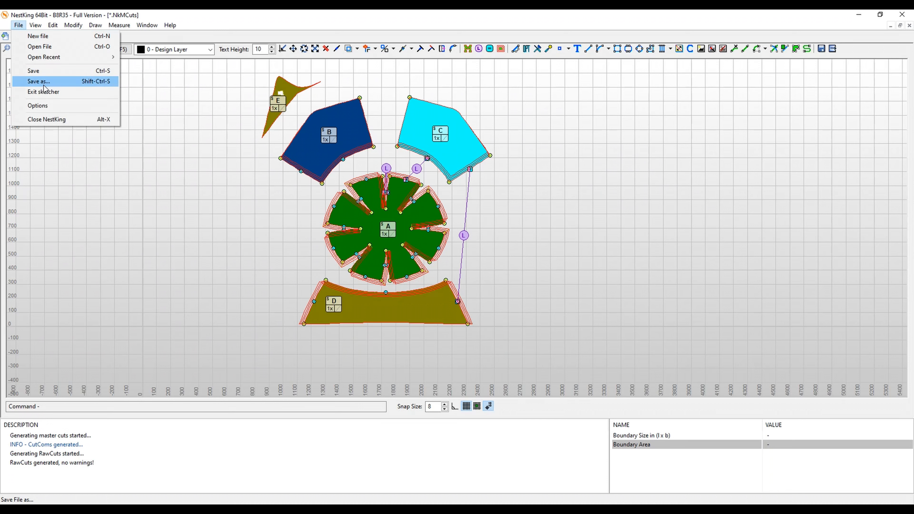
{"action": "left_click", "coordinate": [43, 70]}
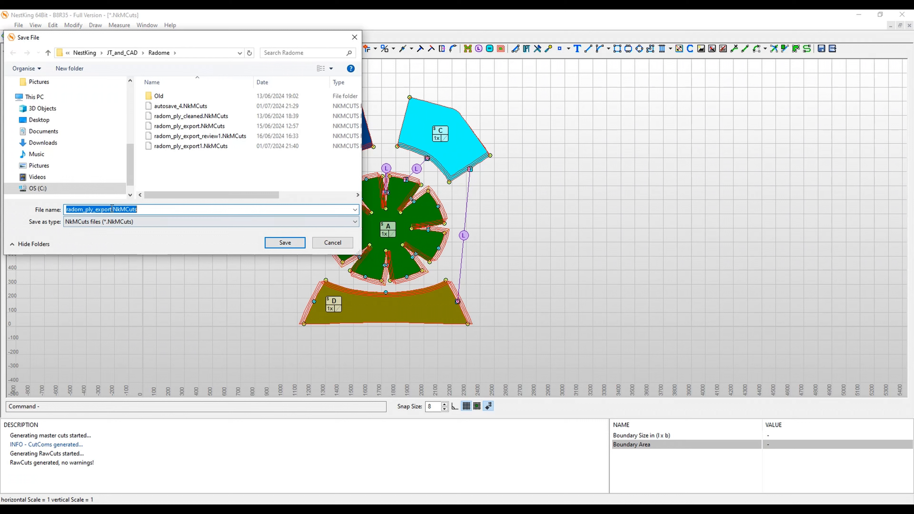
{"action": "left_click", "coordinate": [281, 243]}
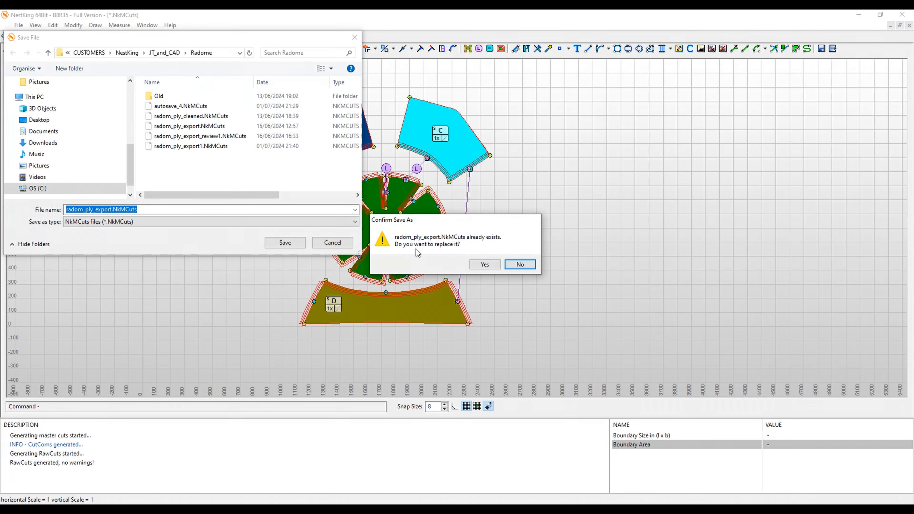
{"action": "left_click", "coordinate": [485, 265]}
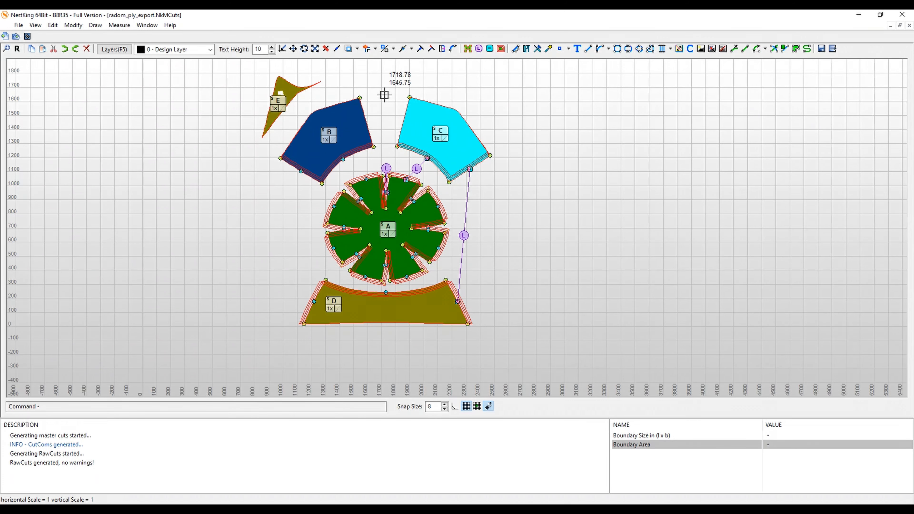
Link the facing side edges of master cuts B and C, with master cut B's edge as the master segment.
{"action": "scroll", "coordinate": [384, 95], "scroll_direction": "up", "scroll_amount": 5}
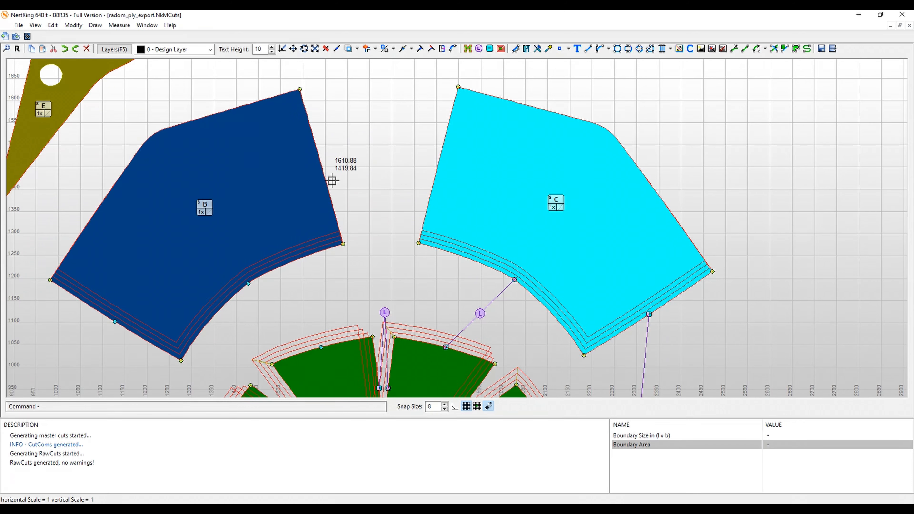
{"action": "scroll", "coordinate": [382, 169], "scroll_direction": "down", "scroll_amount": 3}
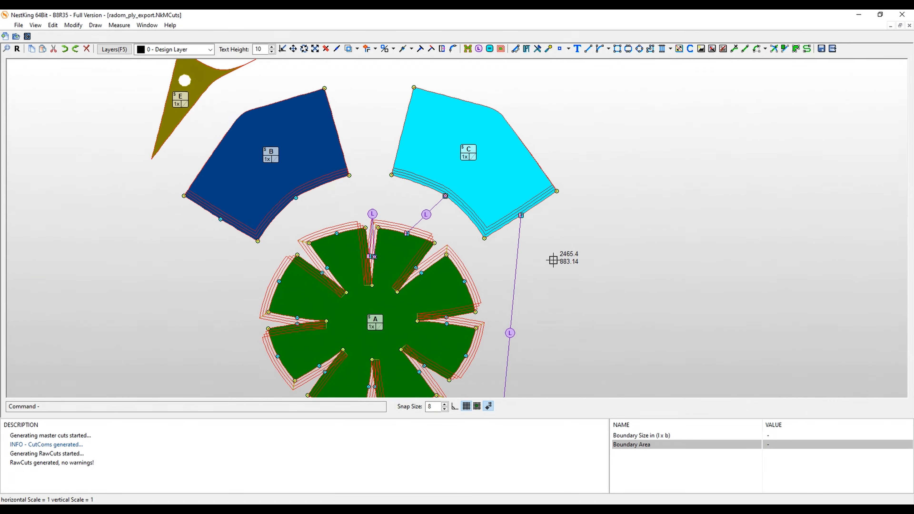
{"action": "middle_click_drag", "start_coordinate": [553, 259], "coordinate": [546, 182]}
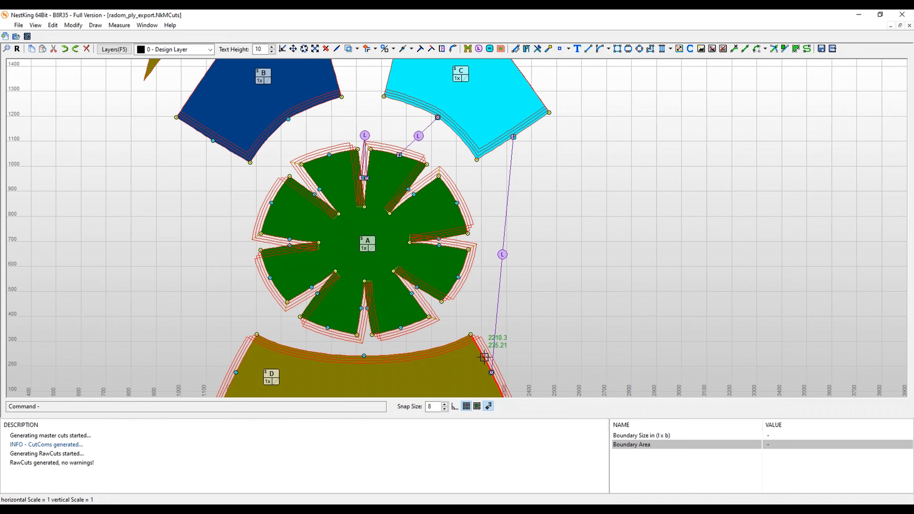
{"action": "middle_click_drag", "start_coordinate": [536, 180], "coordinate": [571, 262]}
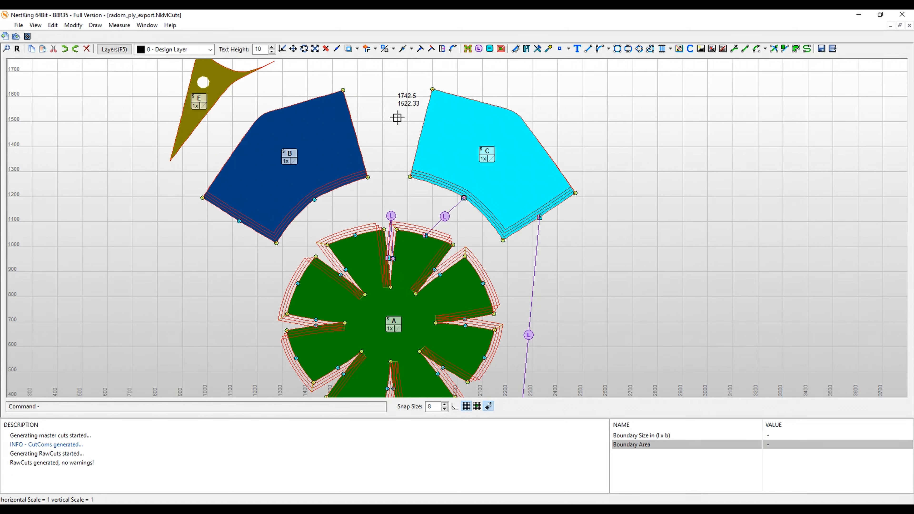
{"action": "left_click", "coordinate": [479, 49]}
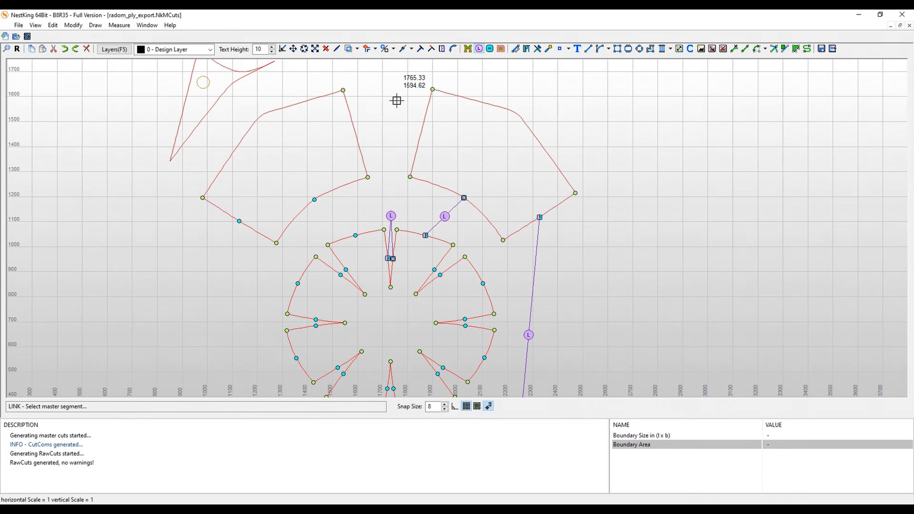
{"action": "left_click", "coordinate": [352, 117]}
{"action": "left_click", "coordinate": [422, 122]}
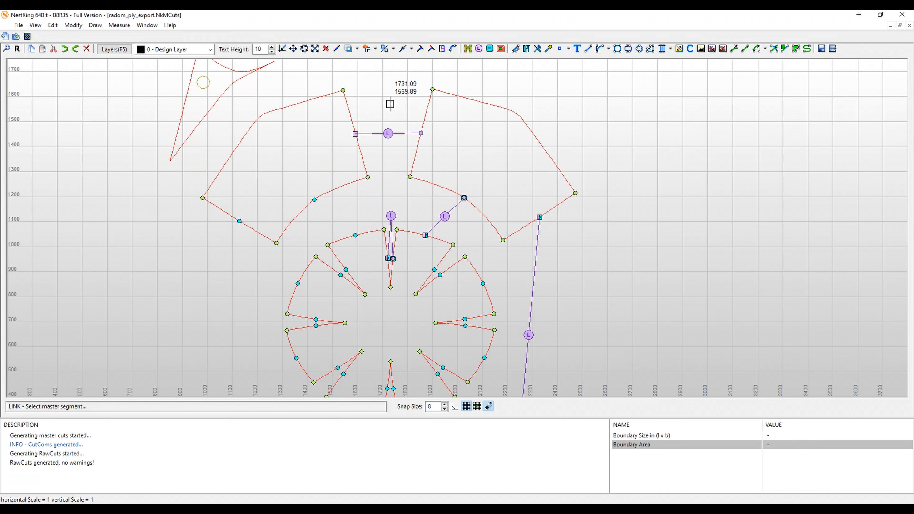
{"action": "key", "text": "Escape"}
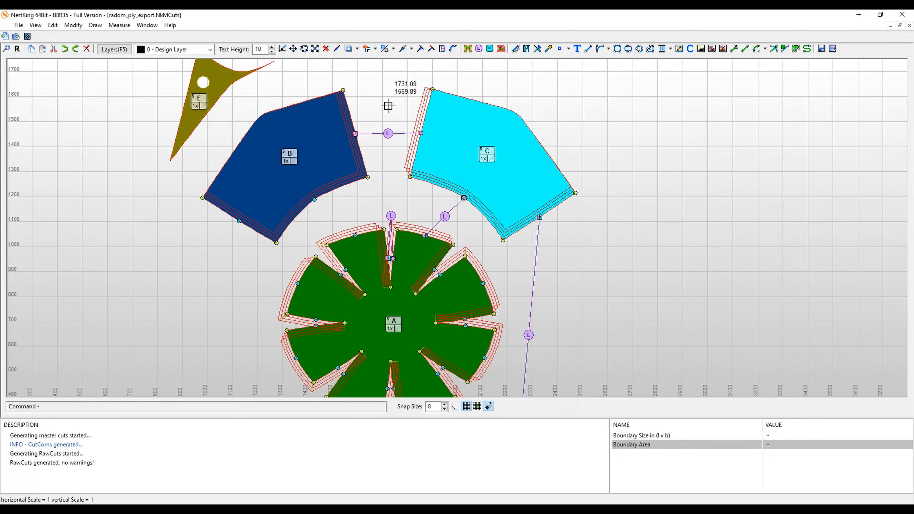
Set the link between master cuts B and C to offset in both directions with a tool angle of 180°.
{"action": "double_click", "coordinate": [387, 133]}
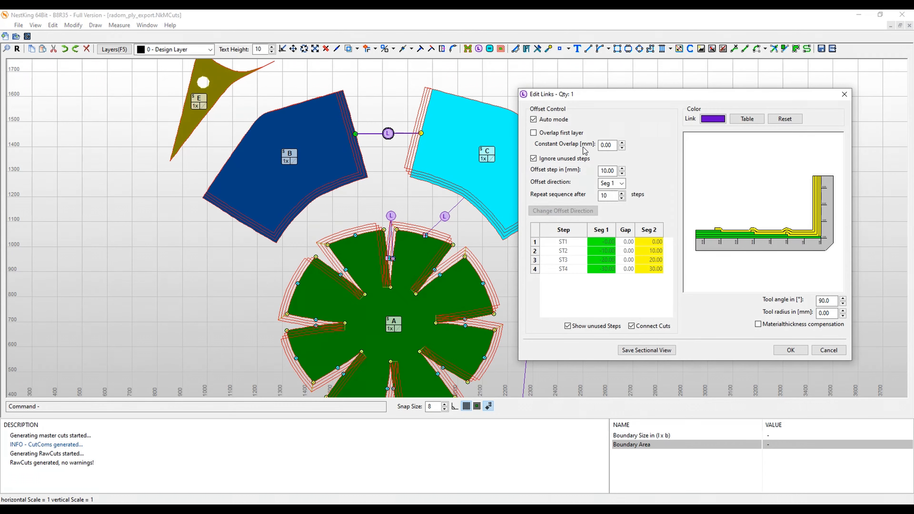
{"action": "left_click", "coordinate": [621, 183]}
{"action": "left_click", "coordinate": [612, 194]}
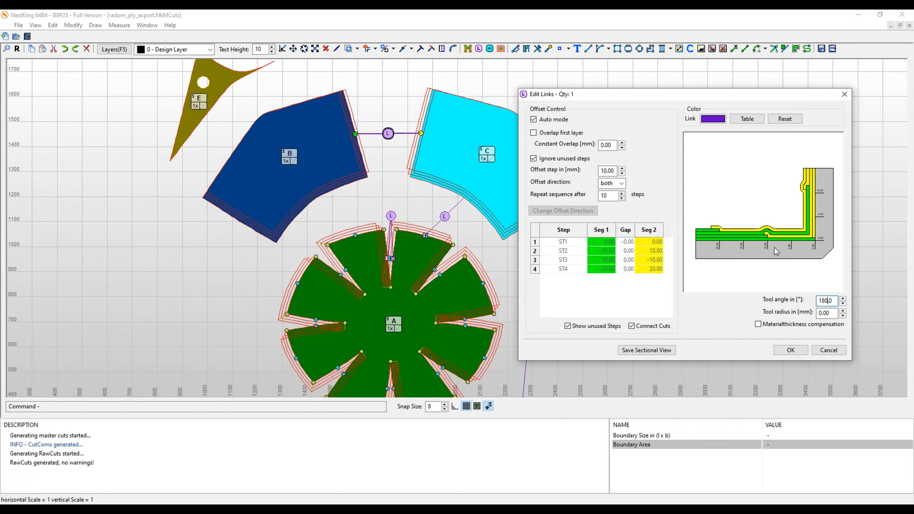
{"action": "key", "text": "Return"}
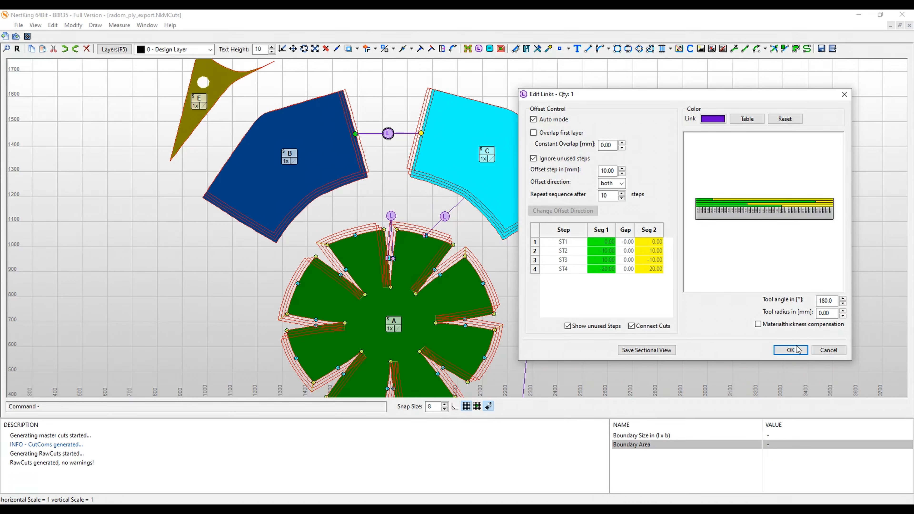
{"action": "left_click", "coordinate": [790, 350]}
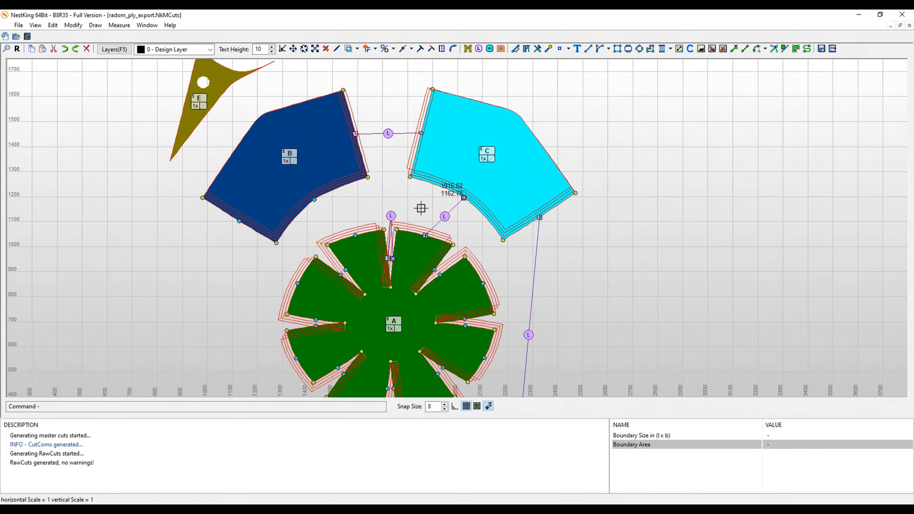
{"action": "middle_click_drag", "start_coordinate": [415, 216], "coordinate": [414, 234]}
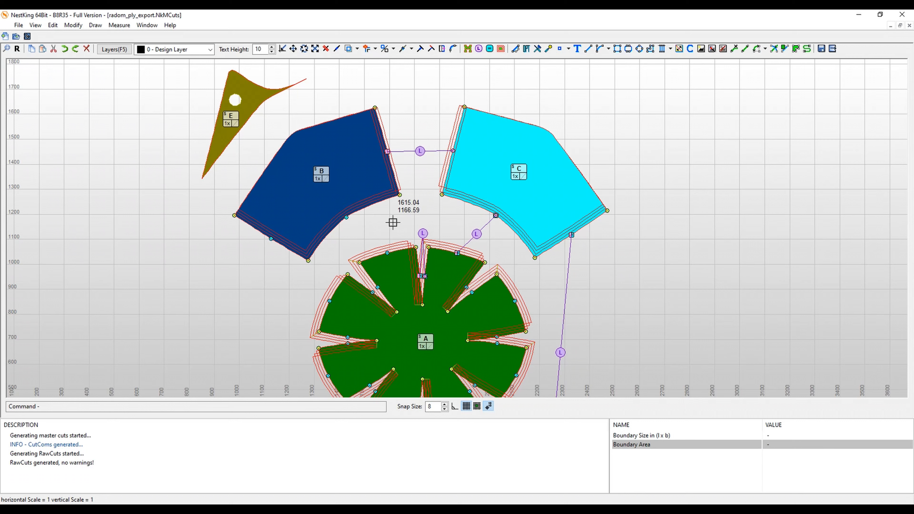
{"action": "left_click", "coordinate": [360, 114]}
{"action": "key", "text": "Escape"}
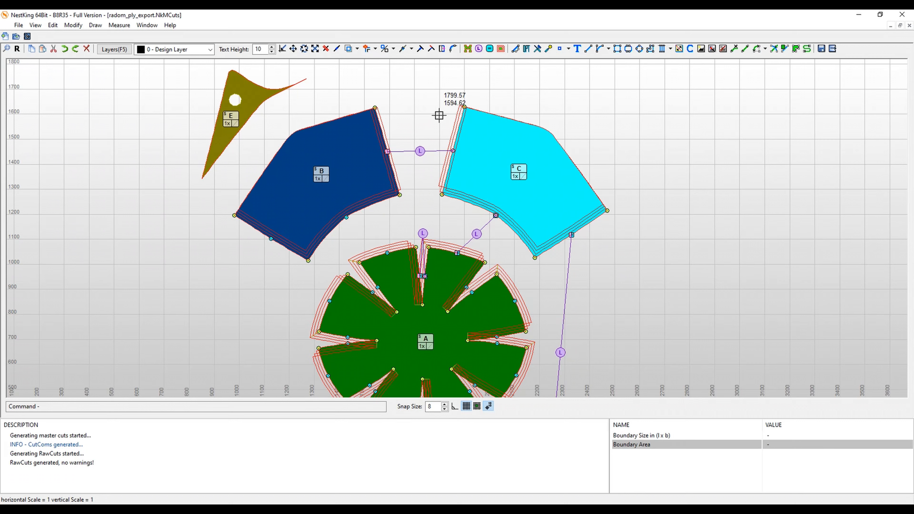
{"action": "left_click", "coordinate": [324, 153]}
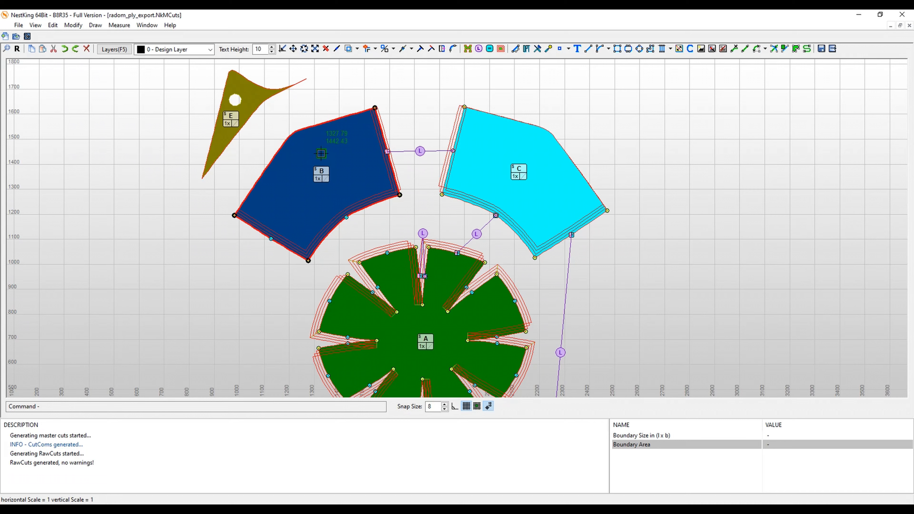
{"action": "key", "text": "Escape"}
{"action": "left_click", "coordinate": [315, 131]}
{"action": "left_click", "coordinate": [273, 106]}
Auto-split master cut E's outer contour into segments with a limit angle of 80°.
{"action": "middle_click_drag", "start_coordinate": [323, 105], "coordinate": [364, 126]}
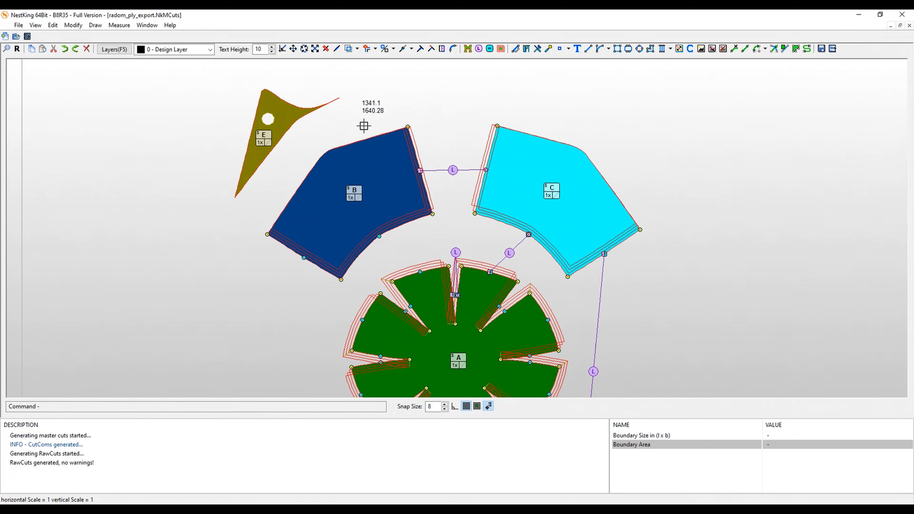
{"action": "scroll", "coordinate": [357, 124], "scroll_direction": "up", "scroll_amount": 2}
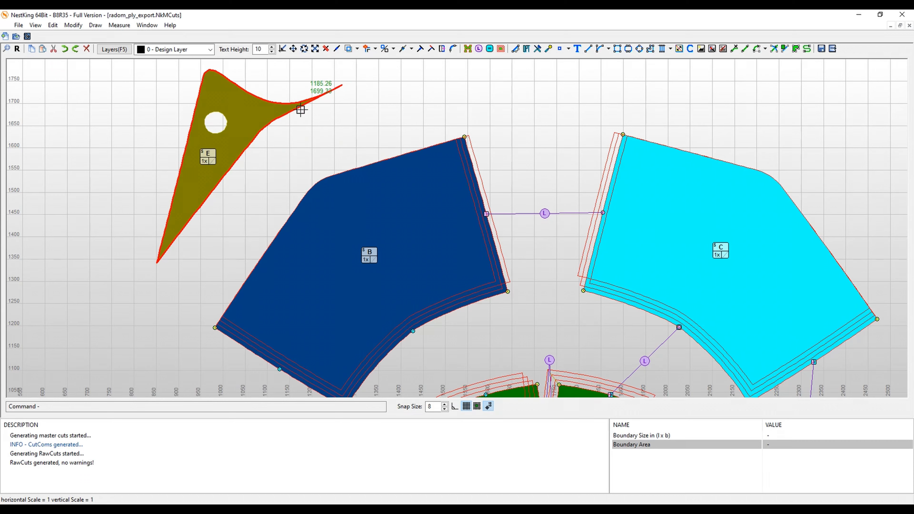
{"action": "double_click", "coordinate": [246, 120]}
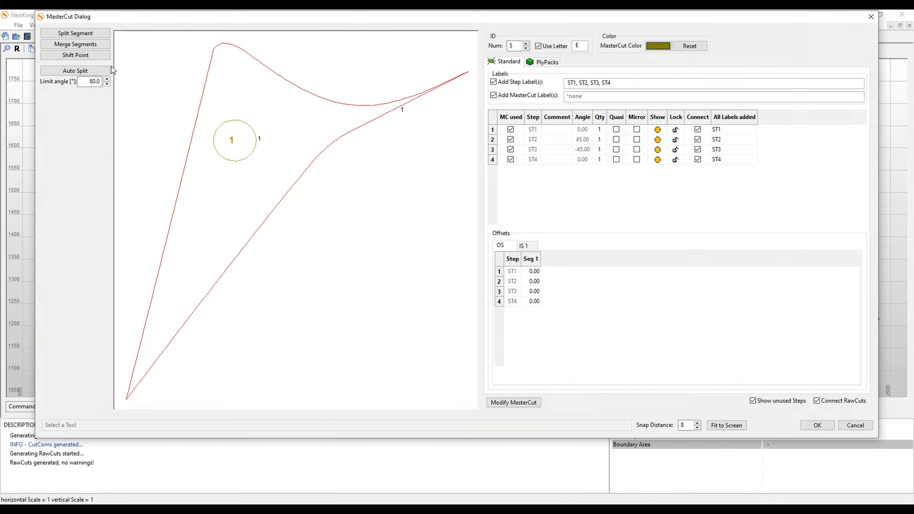
{"action": "left_click", "coordinate": [205, 78]}
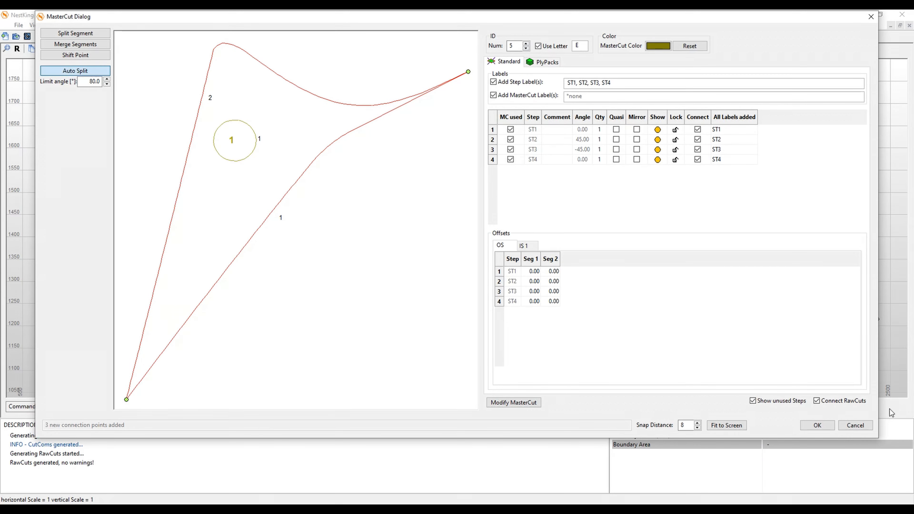
{"action": "left_click", "coordinate": [827, 426]}
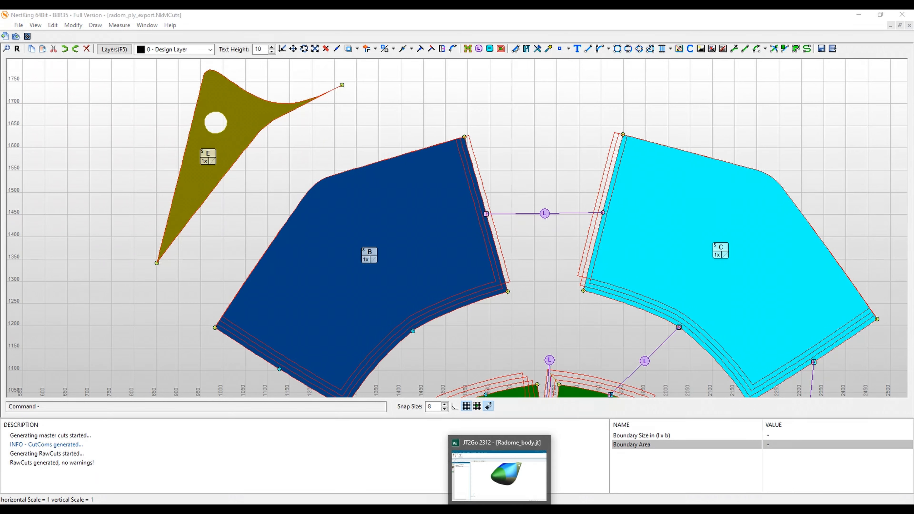
Switch to the Radome_body.jt model in JT2Go and enable 3D measurement for the edge area between the lug and the blue ply.
{"action": "left_click", "coordinate": [503, 467]}
{"action": "left_click_drag", "start_coordinate": [424, 156], "coordinate": [493, 254]}
{"action": "middle_click_drag", "start_coordinate": [536, 281], "coordinate": [483, 240]}
{"action": "scroll", "coordinate": [506, 287], "scroll_direction": "up", "scroll_amount": 2}
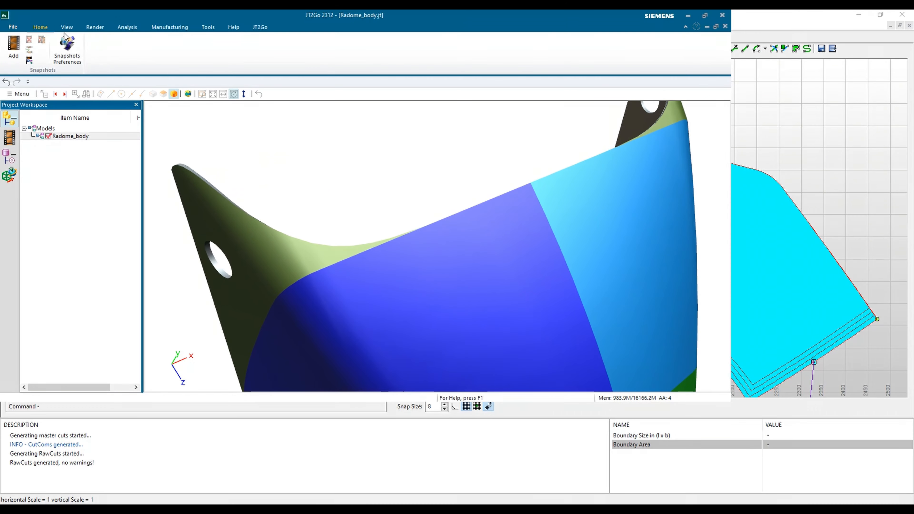
{"action": "left_click", "coordinate": [74, 29]}
{"action": "left_click", "coordinate": [94, 28]}
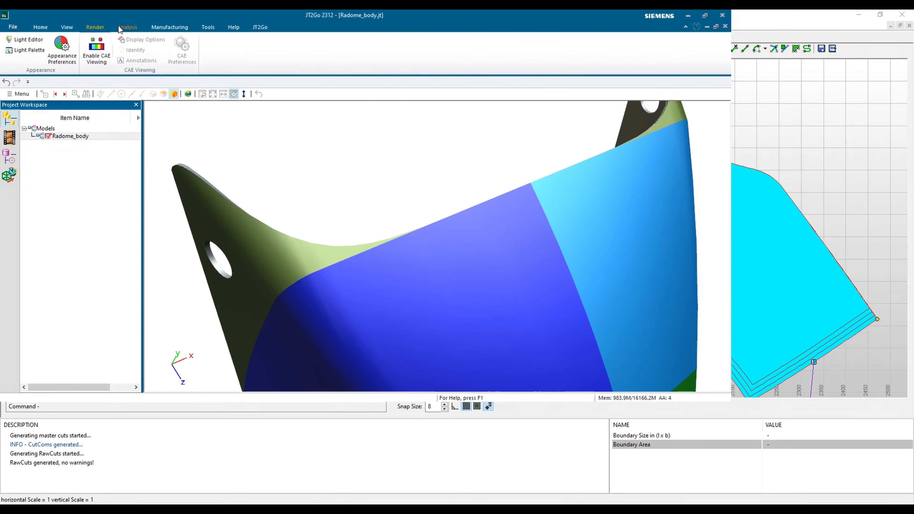
{"action": "left_click", "coordinate": [120, 28]}
{"action": "left_click", "coordinate": [21, 50]}
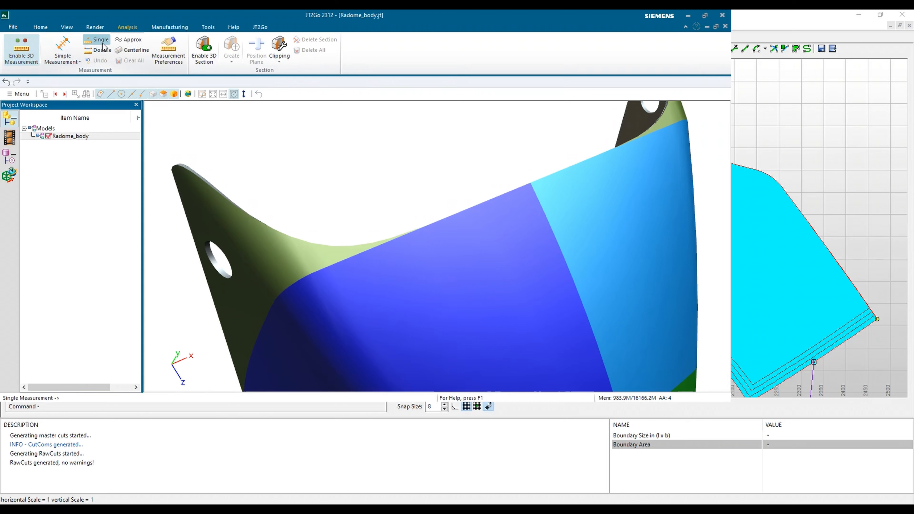
Measure the length of the blue ply's free upper edge between the lug's tip and the light blue ply.
{"action": "left_click", "coordinate": [501, 206]}
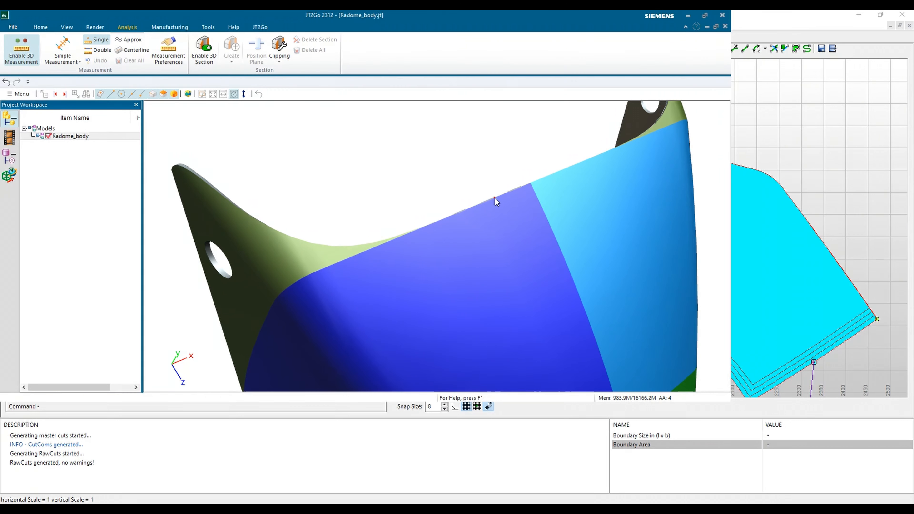
{"action": "left_click", "coordinate": [507, 195]}
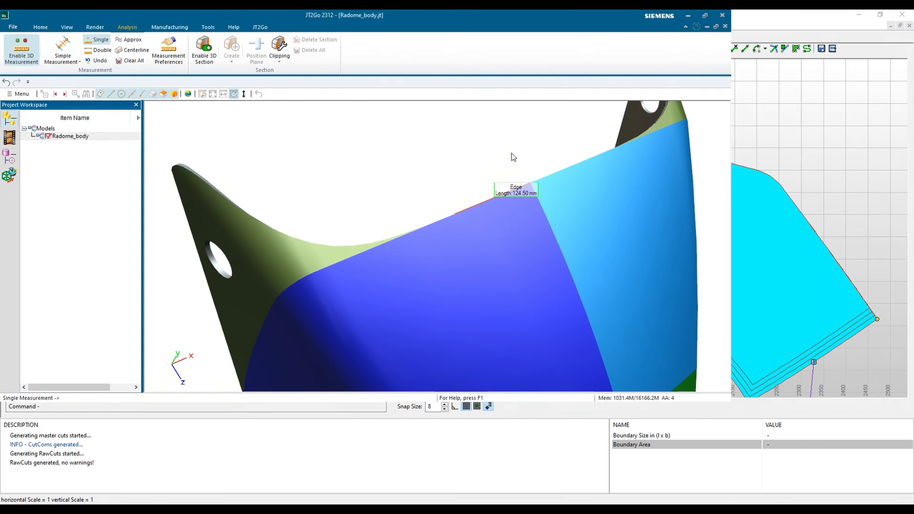
{"action": "scroll", "coordinate": [481, 180], "scroll_direction": "down", "scroll_amount": 2}
{"action": "scroll", "coordinate": [468, 195], "scroll_direction": "up", "scroll_amount": 5}
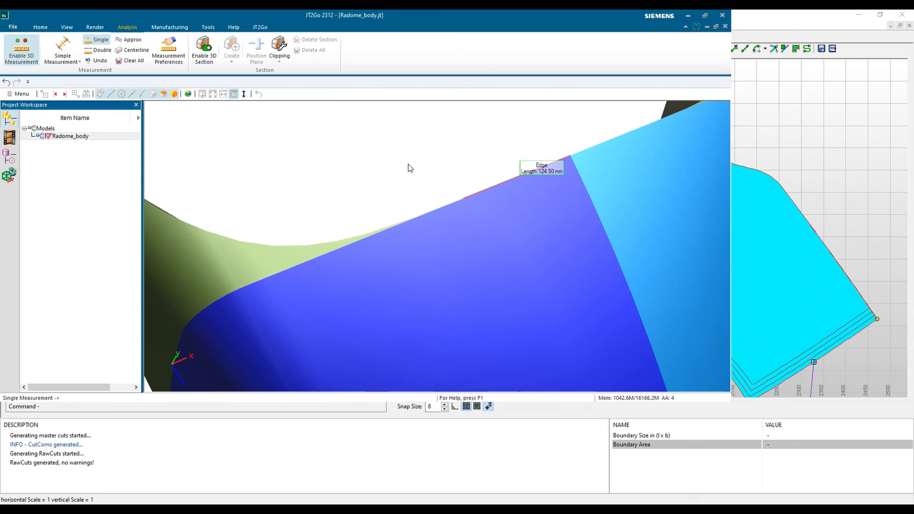
{"action": "scroll", "coordinate": [408, 164], "scroll_direction": "down", "scroll_amount": 5}
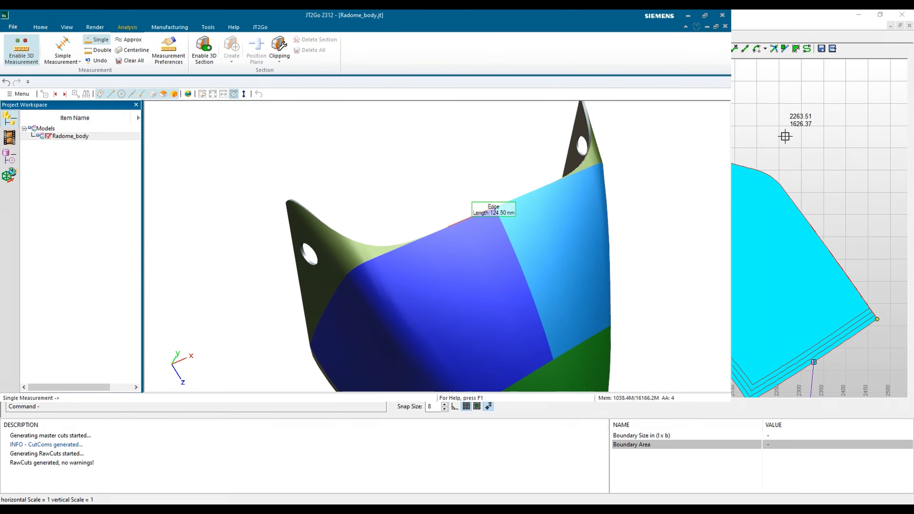
Switch back to NestKing and open master cut B's contour for modification in the MasterCut Sketcher.
{"action": "left_click", "coordinate": [785, 136]}
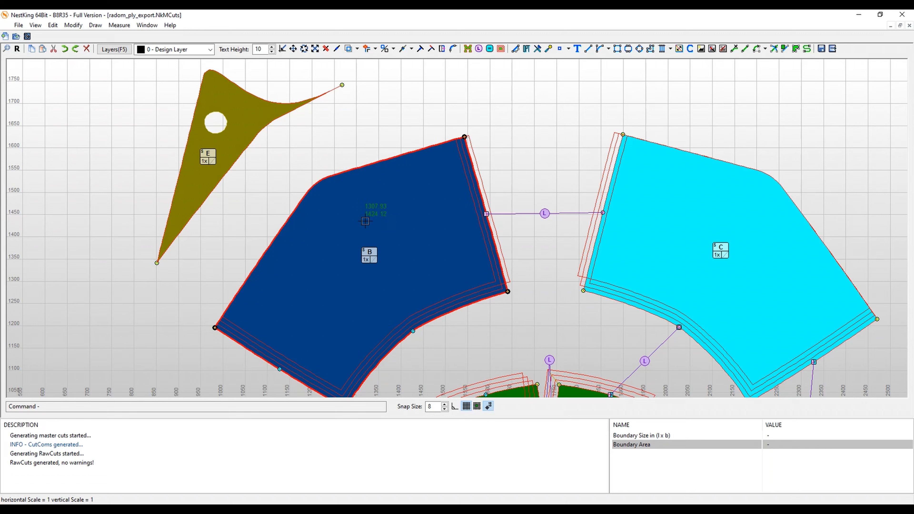
{"action": "double_click", "coordinate": [413, 189]}
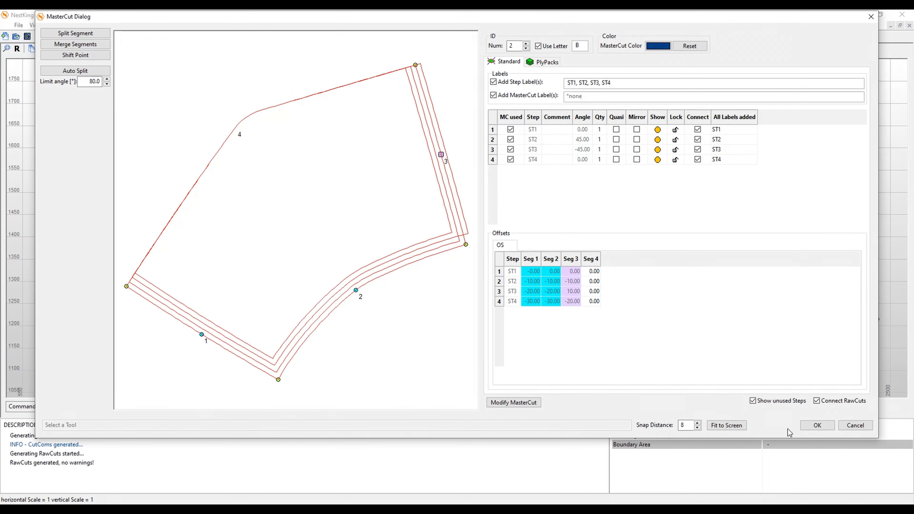
{"action": "left_click", "coordinate": [517, 404]}
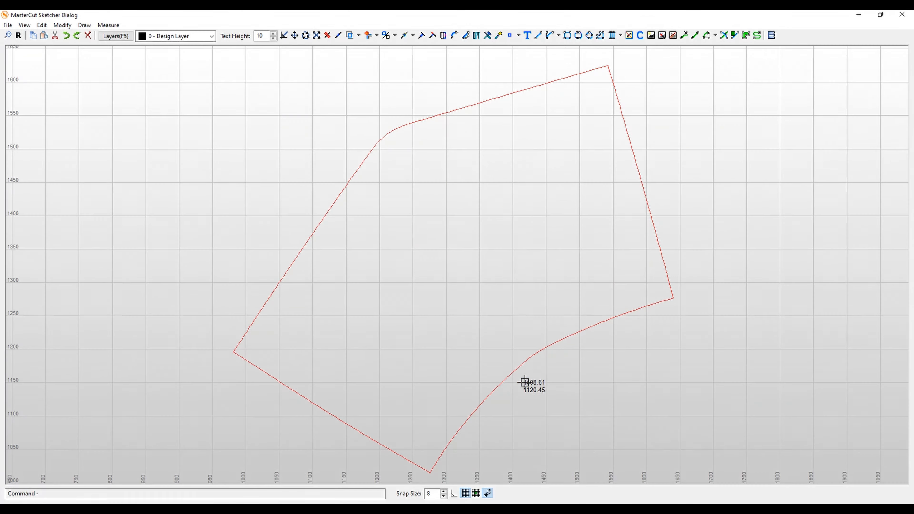
{"action": "left_click", "coordinate": [485, 101]}
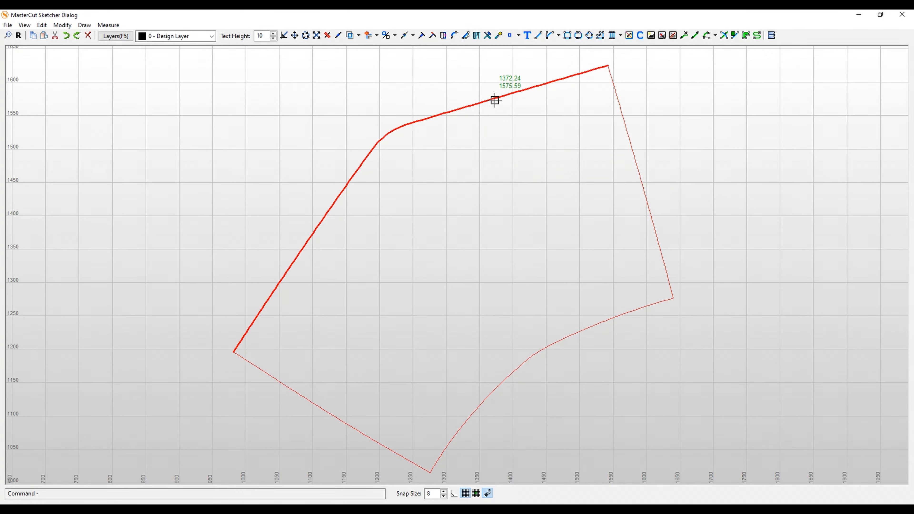
{"action": "left_click", "coordinate": [531, 85]}
{"action": "left_click", "coordinate": [540, 83]}
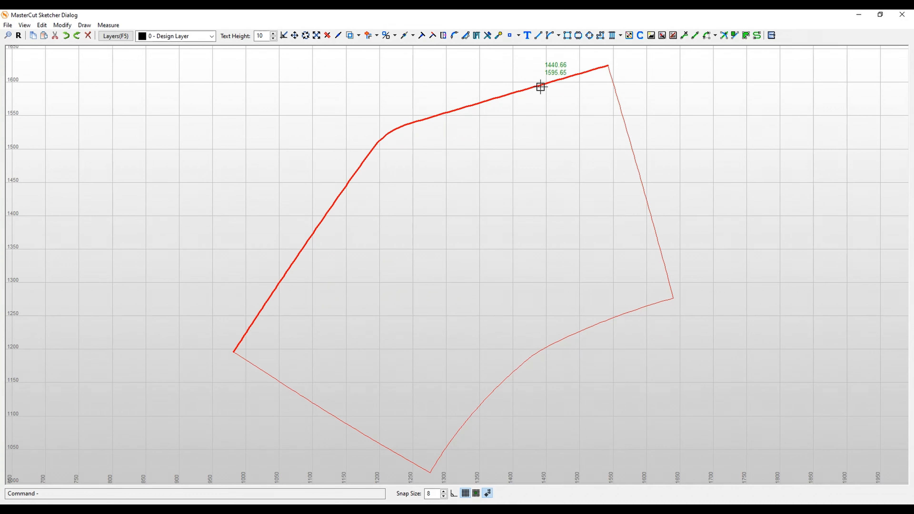
{"action": "left_click", "coordinate": [608, 67]}
{"action": "left_click", "coordinate": [609, 67]}
{"action": "left_click", "coordinate": [561, 55]}
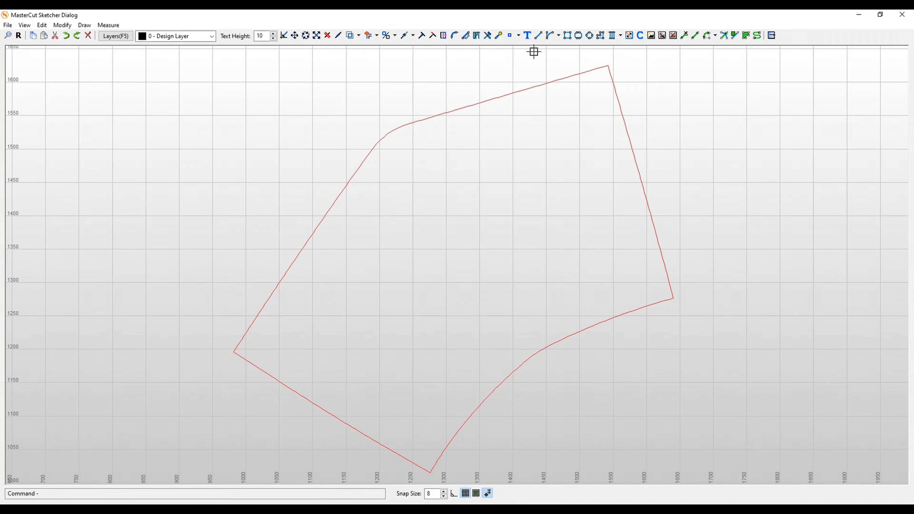
Place a dialog-based offset point on master cut B's upper contour, 124.50 from its upper right corner along that contour.
{"action": "left_click", "coordinate": [520, 38]}
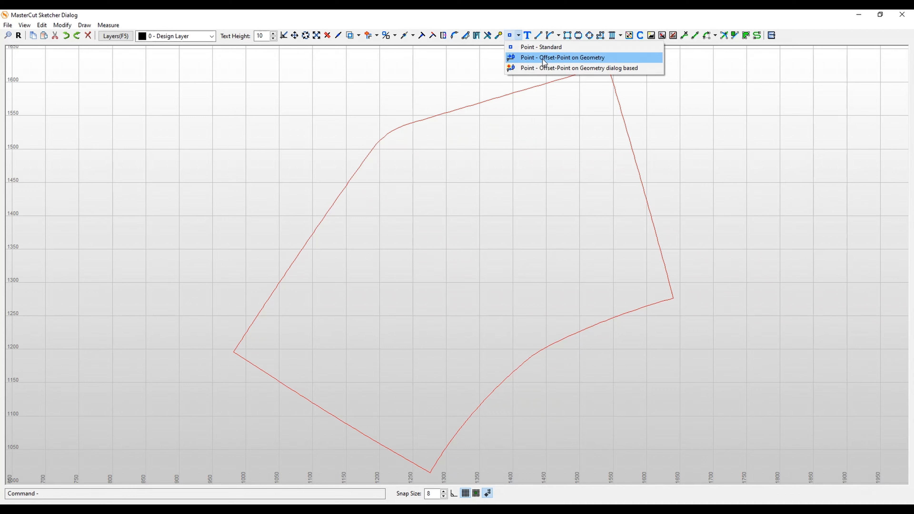
{"action": "left_click", "coordinate": [577, 68]}
{"action": "left_click_drag", "start_coordinate": [141, 174], "coordinate": [246, 80]}
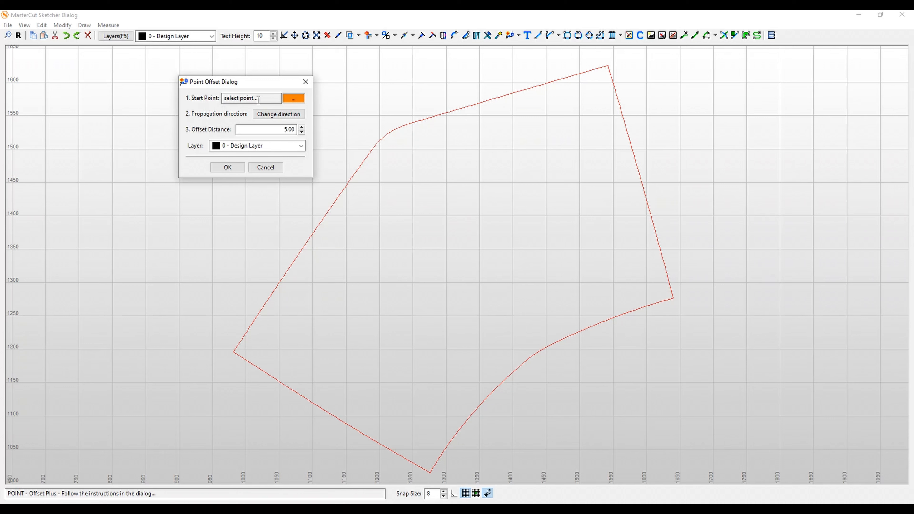
{"action": "left_click", "coordinate": [608, 64]}
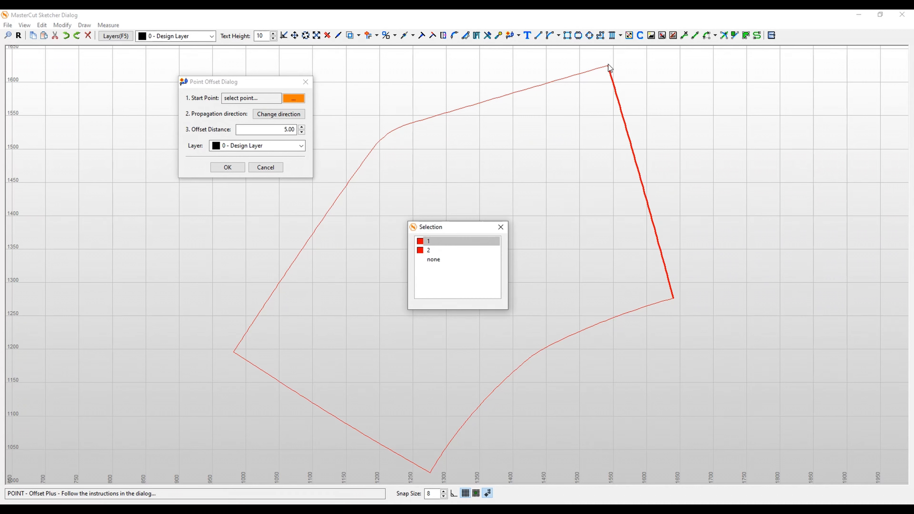
{"action": "left_click", "coordinate": [448, 250]}
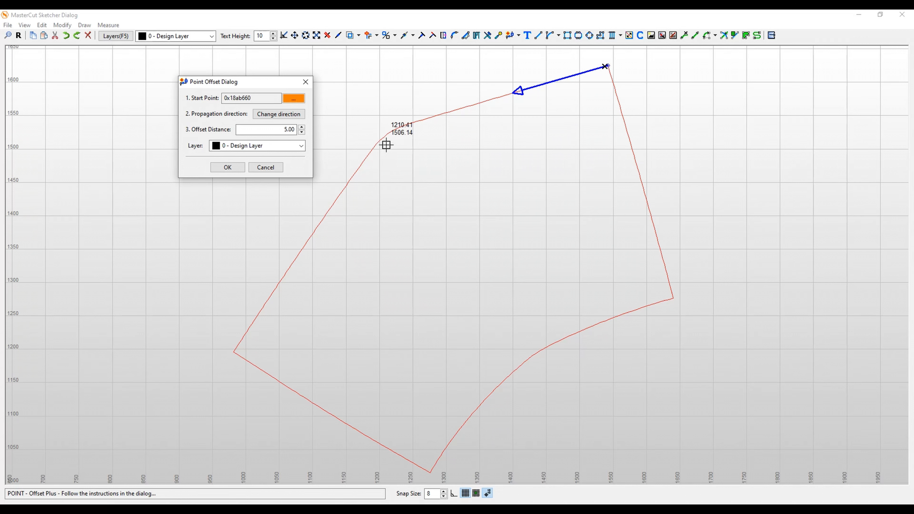
{"action": "left_click", "coordinate": [285, 130]}
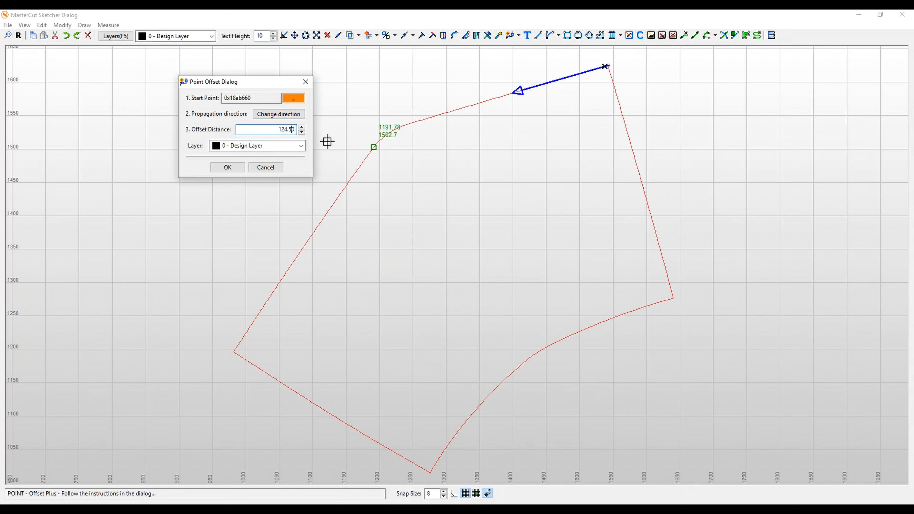
{"action": "left_click", "coordinate": [237, 168]}
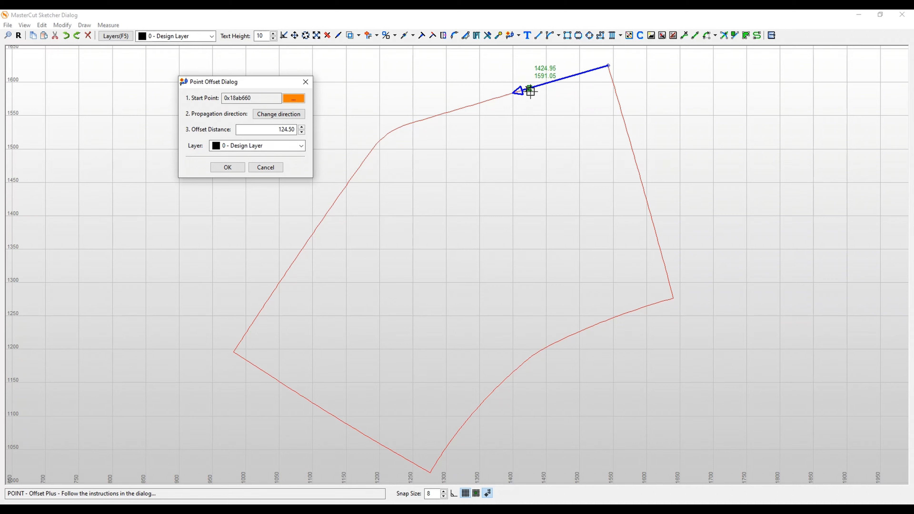
{"action": "left_click", "coordinate": [237, 168]}
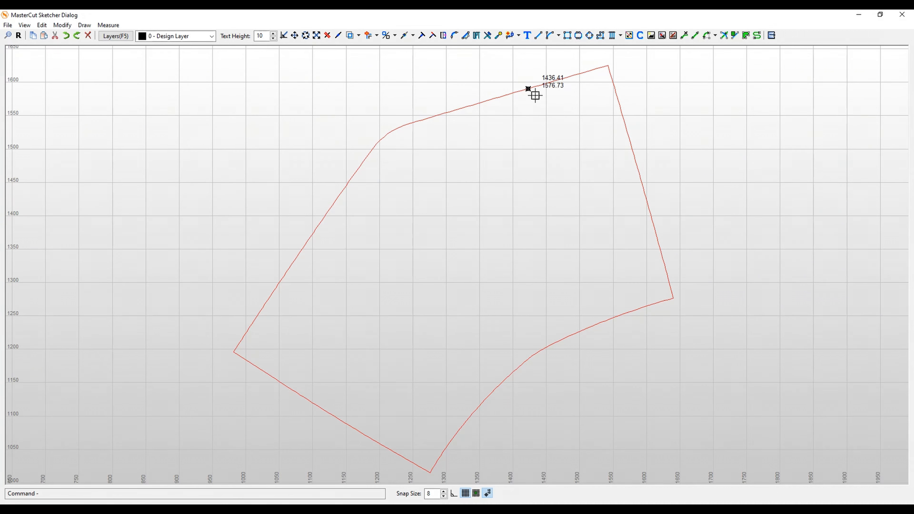
Break master cut B's upper contour at the new offset point.
{"action": "scroll", "coordinate": [532, 93], "scroll_direction": "up", "scroll_amount": 5}
{"action": "scroll", "coordinate": [515, 104], "scroll_direction": "down", "scroll_amount": 5}
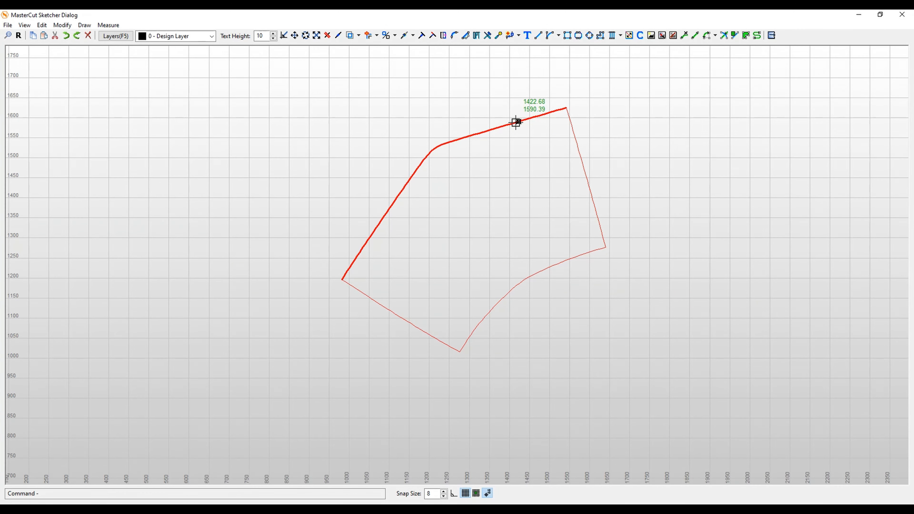
{"action": "scroll", "coordinate": [518, 96], "scroll_direction": "up", "scroll_amount": 3}
{"action": "scroll", "coordinate": [518, 96], "scroll_direction": "up", "scroll_amount": 1}
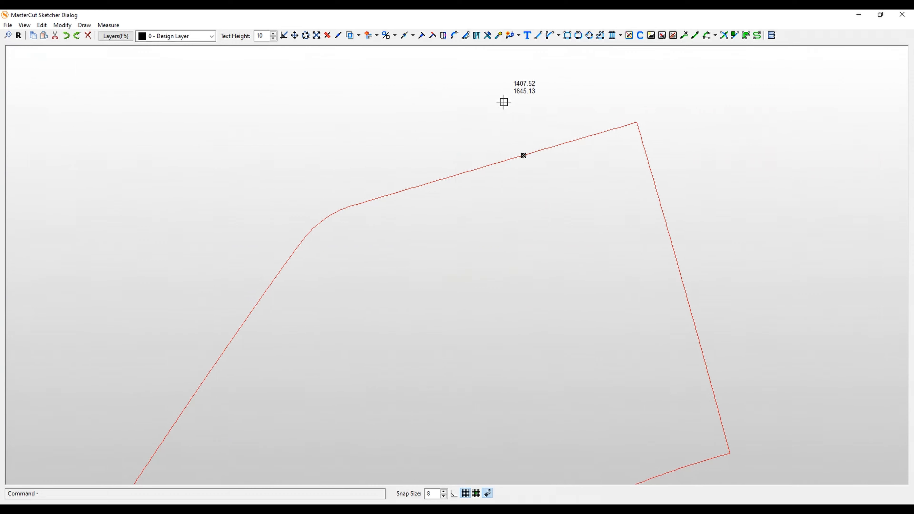
{"action": "middle_click_drag", "start_coordinate": [503, 100], "coordinate": [469, 88]}
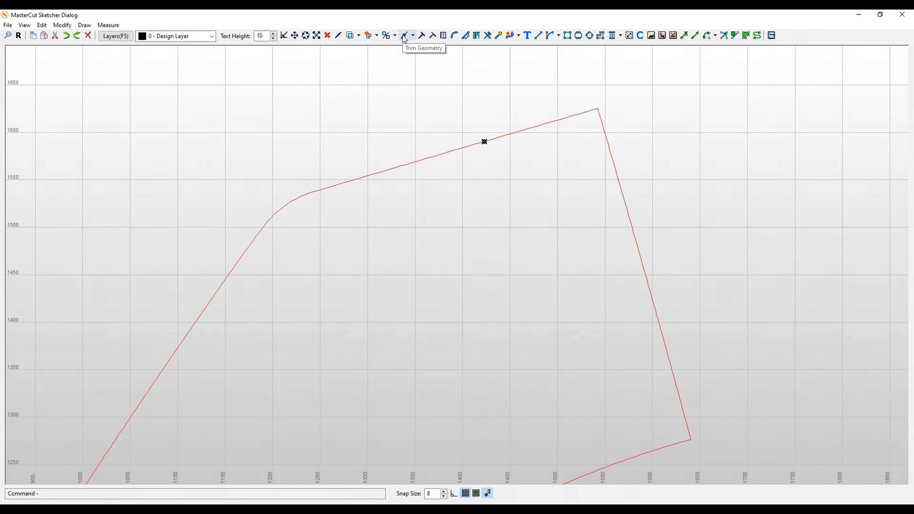
{"action": "left_click", "coordinate": [327, 35]}
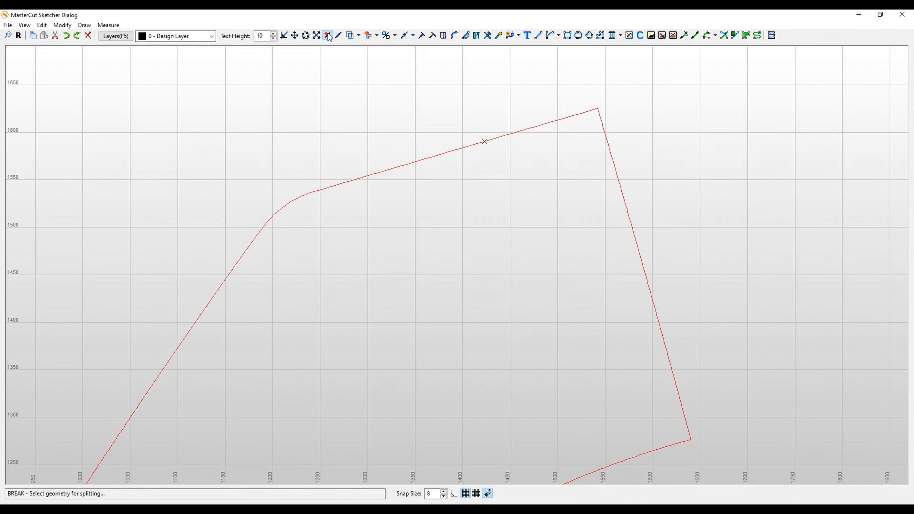
{"action": "left_click", "coordinate": [484, 141]}
{"action": "left_click", "coordinate": [435, 242]}
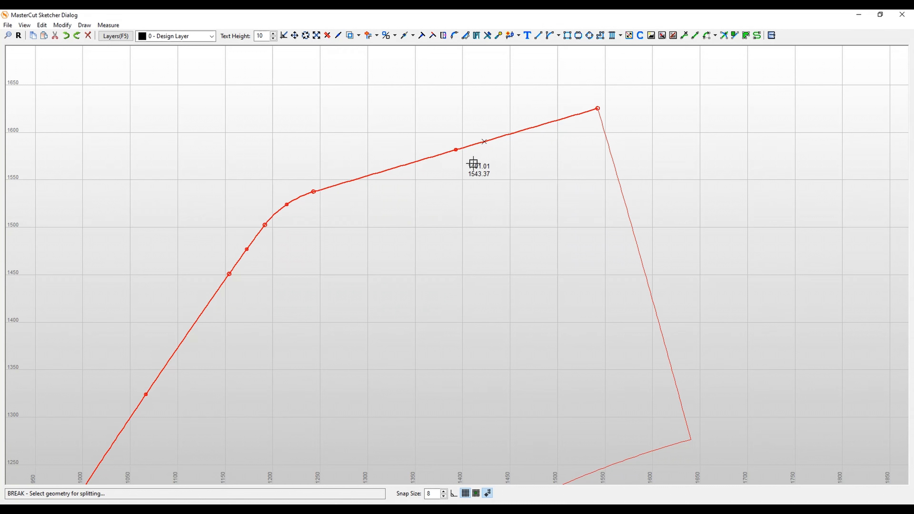
{"action": "left_click", "coordinate": [483, 142]}
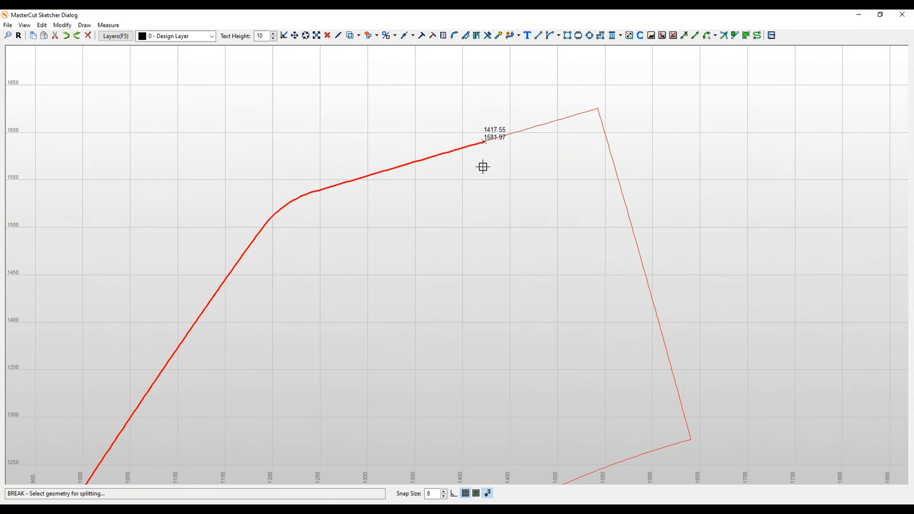
{"action": "scroll", "coordinate": [363, 167], "scroll_direction": "down", "scroll_amount": 2}
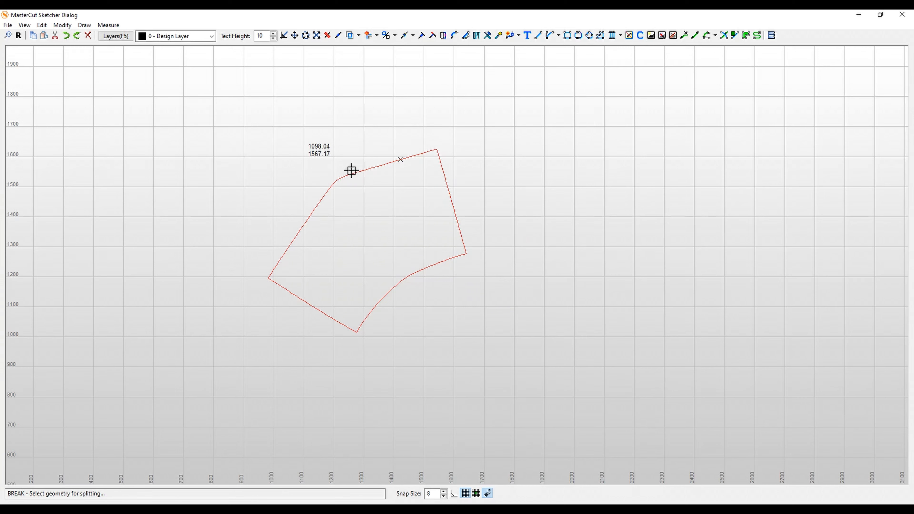
Match master cut B's split upper contour to the original in the Mastercut Comparison and accept the modified master cut.
{"action": "left_click", "coordinate": [773, 38]}
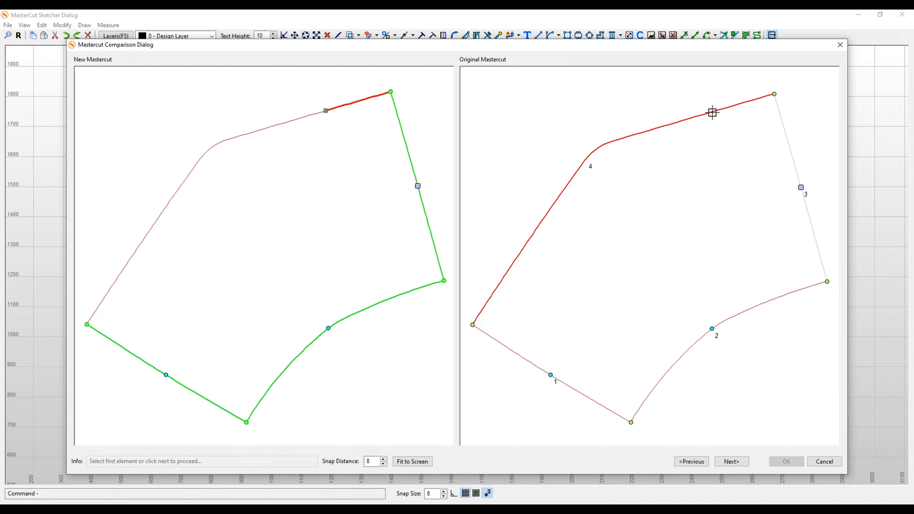
{"action": "left_click", "coordinate": [556, 197]}
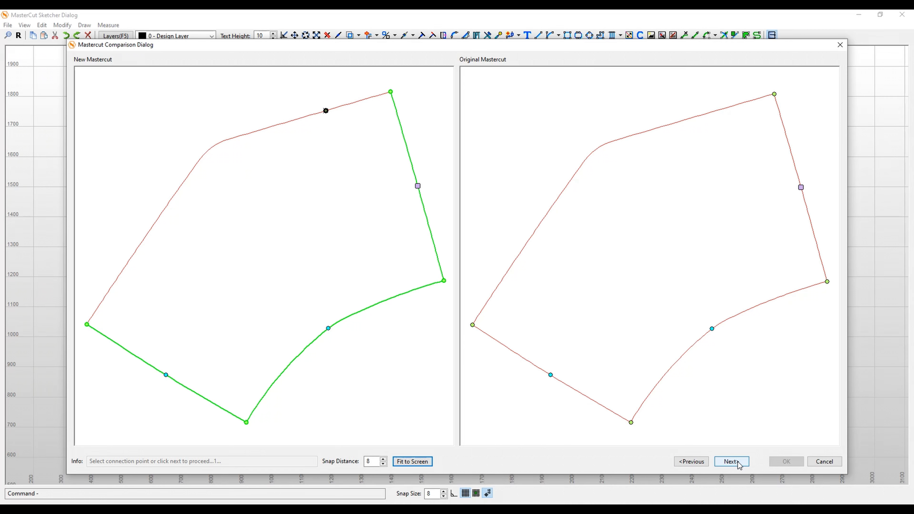
{"action": "left_click", "coordinate": [732, 461]}
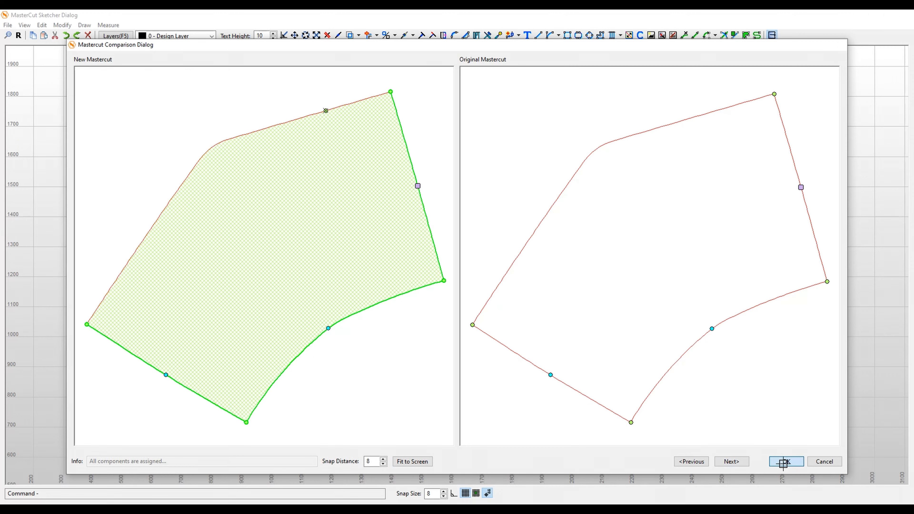
{"action": "left_click", "coordinate": [784, 462]}
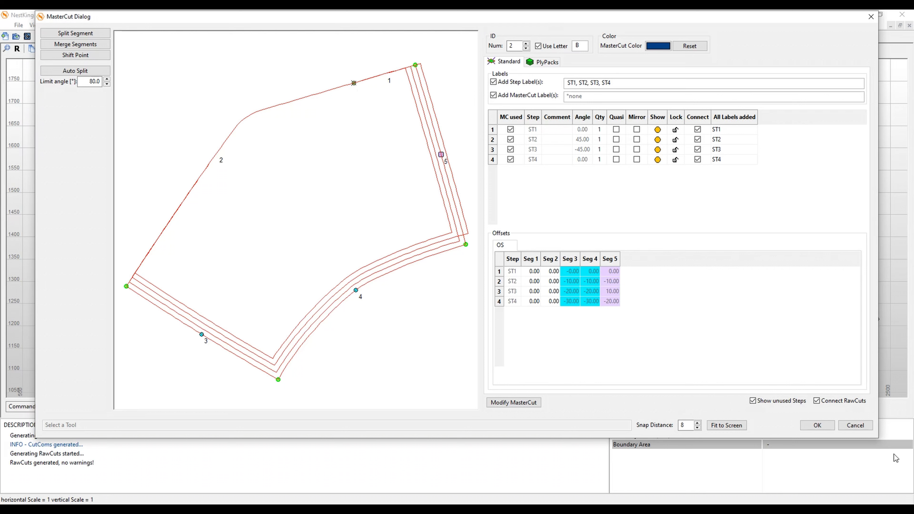
{"action": "left_click", "coordinate": [827, 428]}
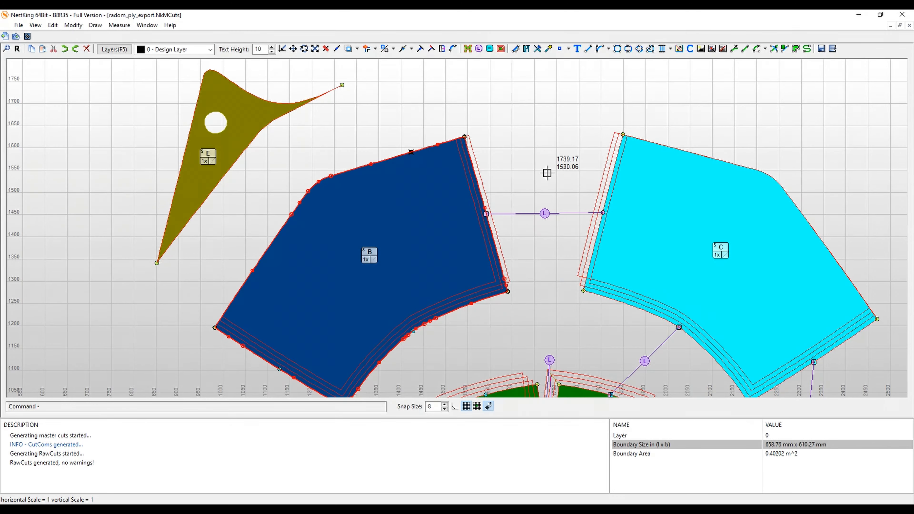
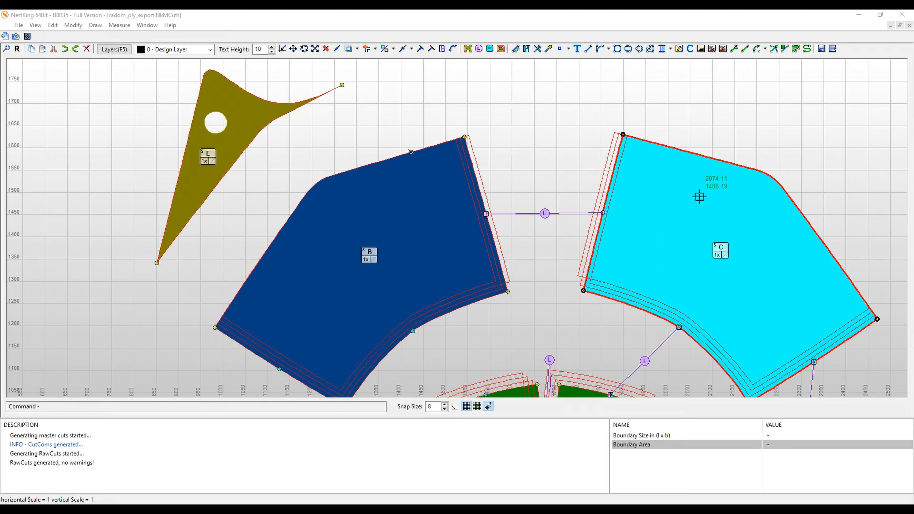
Open master cut C's contour for modification and place an offset point 124.50 from its upper left corner along the upper contour.
{"action": "double_click", "coordinate": [698, 196]}
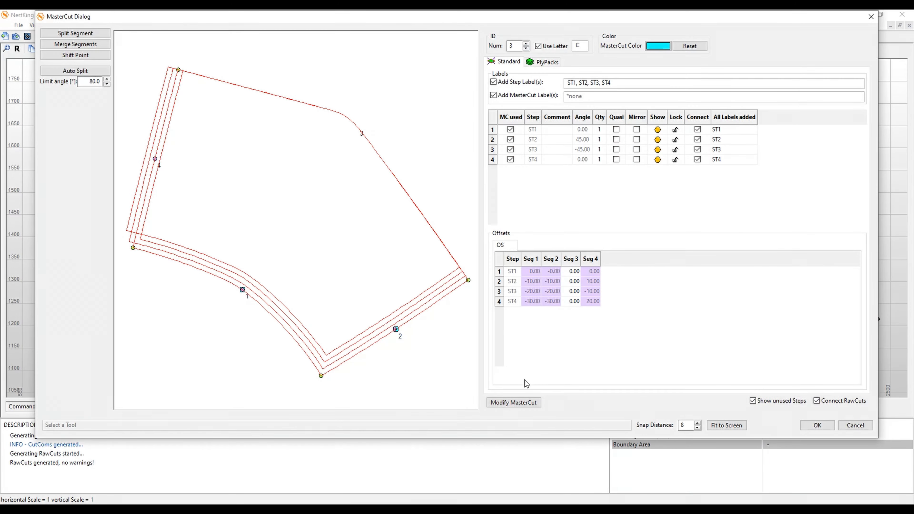
{"action": "left_click", "coordinate": [513, 402]}
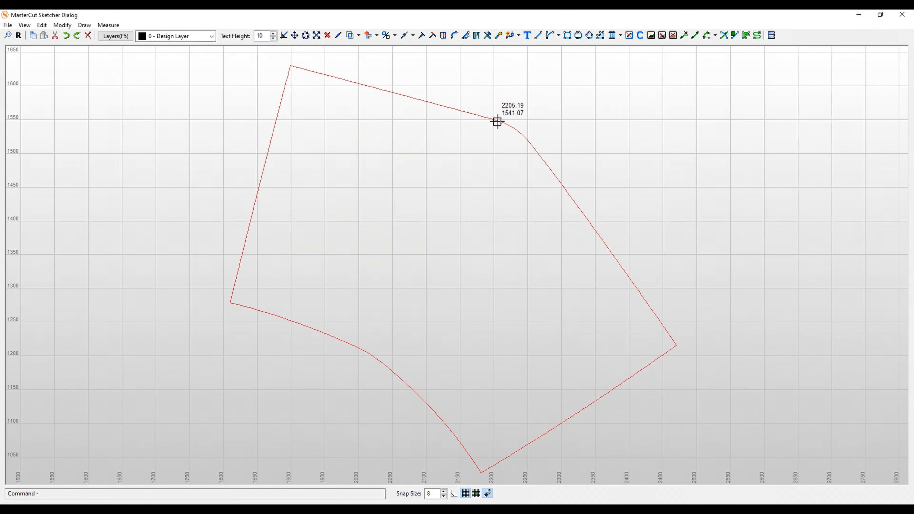
{"action": "left_click", "coordinate": [510, 36]}
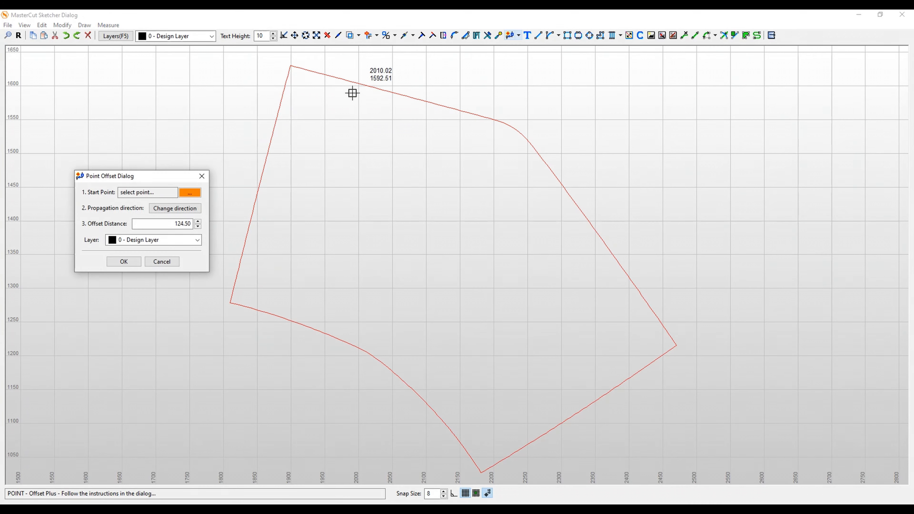
{"action": "left_click", "coordinate": [294, 64]}
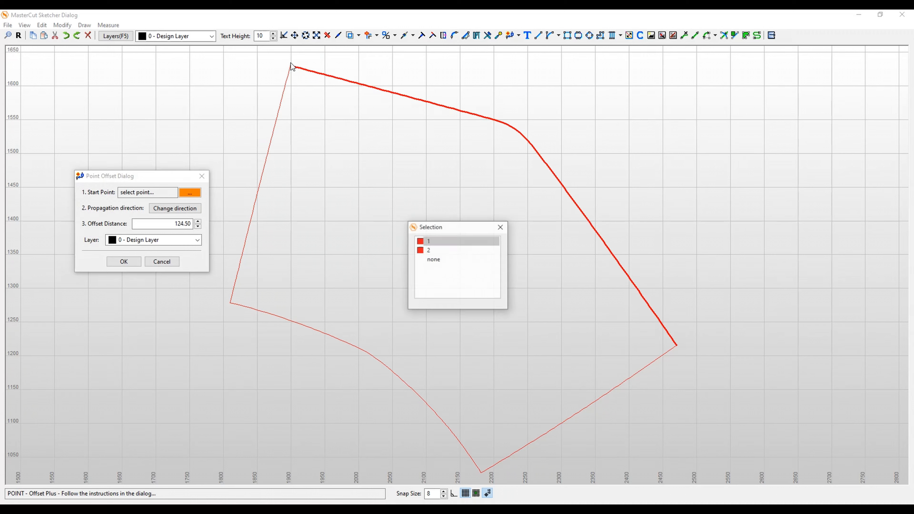
{"action": "left_click", "coordinate": [422, 240]}
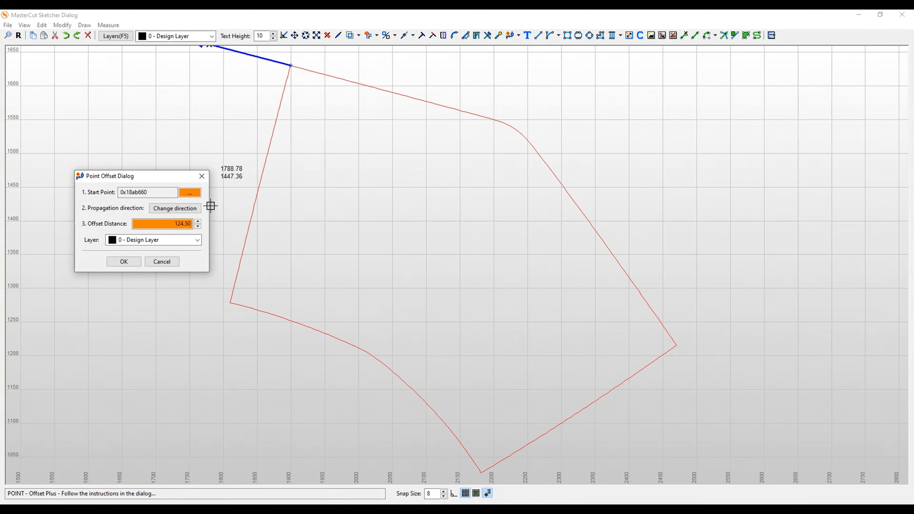
{"action": "left_click", "coordinate": [194, 209]}
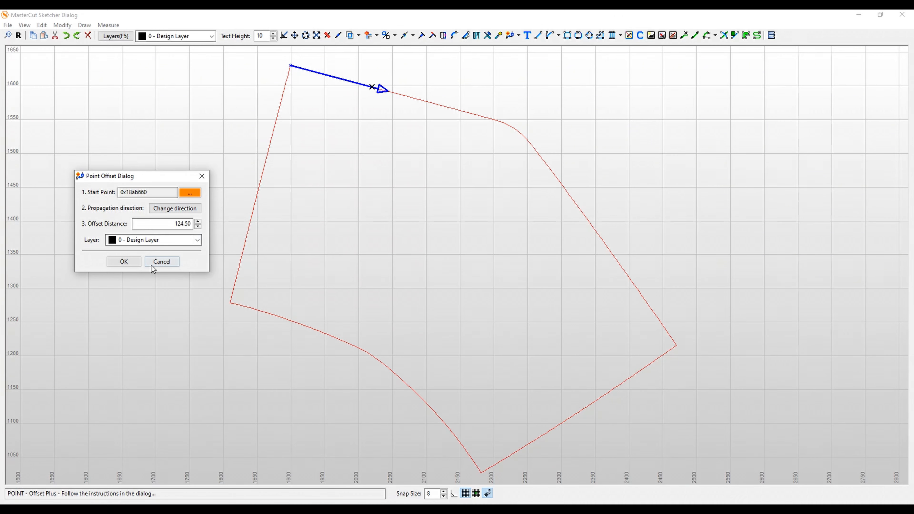
{"action": "left_click", "coordinate": [134, 261]}
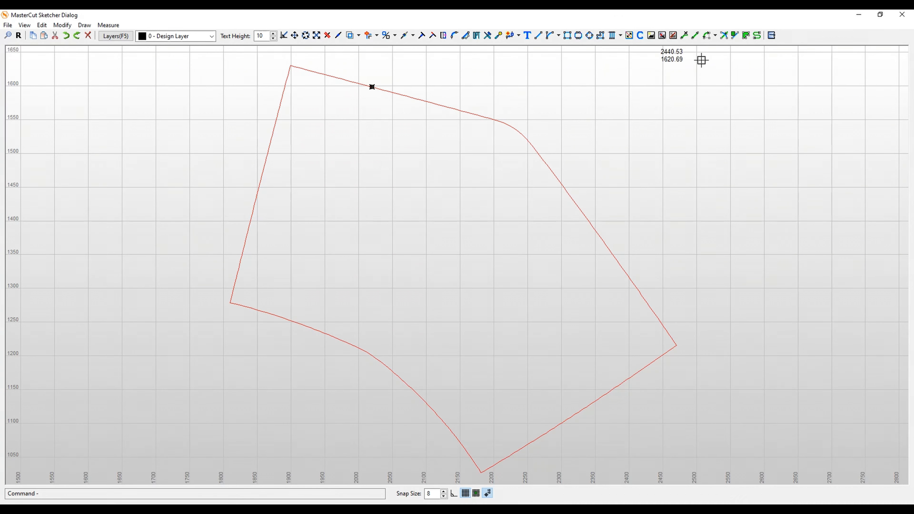
{"action": "left_click", "coordinate": [772, 35]}
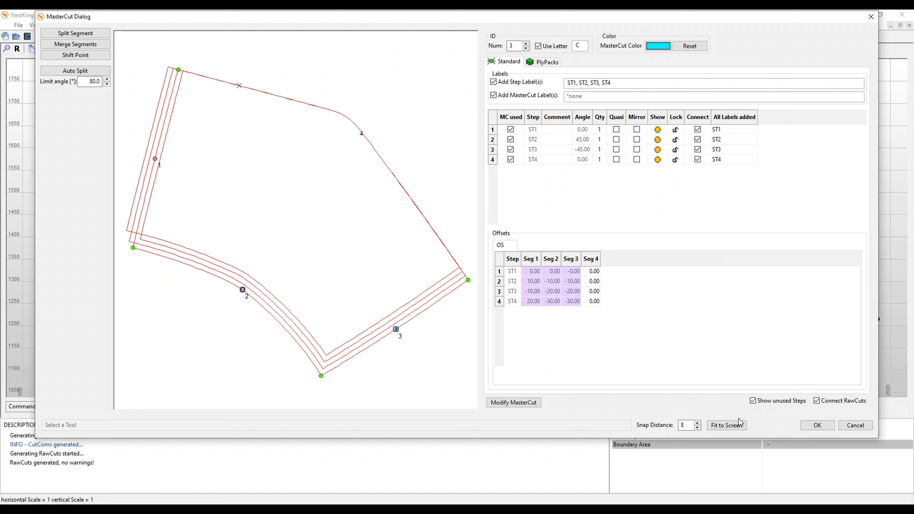
{"action": "left_click", "coordinate": [82, 34]}
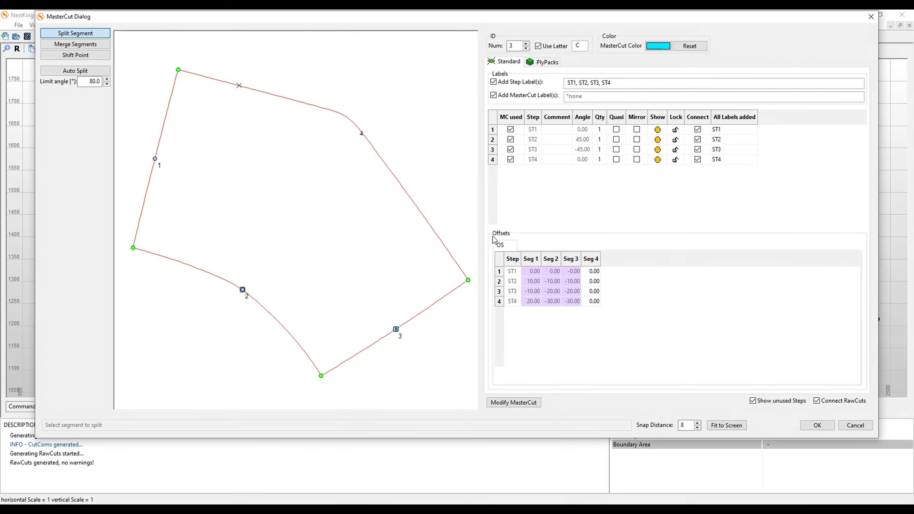
{"action": "left_click", "coordinate": [523, 403]}
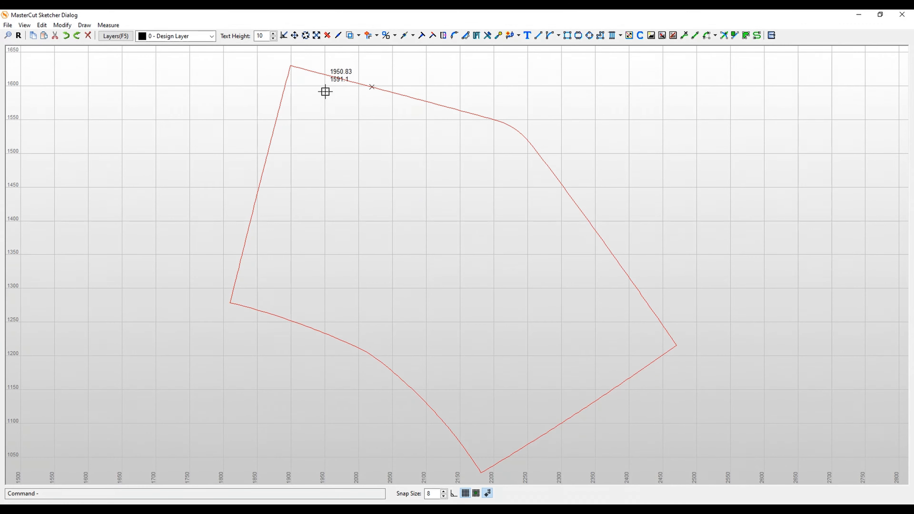
Break master cut C's upper contour at the new offset point.
{"action": "left_click", "coordinate": [327, 35]}
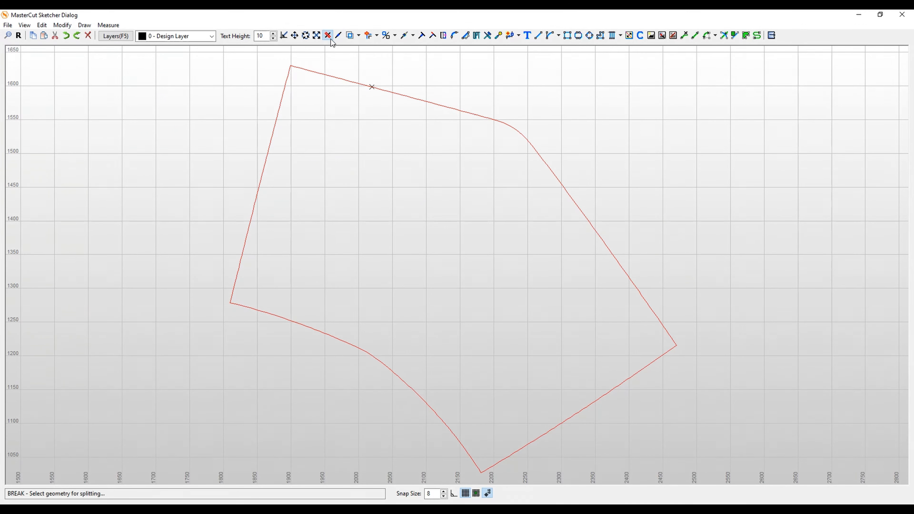
{"action": "left_click", "coordinate": [375, 87]}
{"action": "left_click", "coordinate": [370, 86]}
Match master cut C's split upper contour to the original in the Mastercut Comparison and accept the modified master cut.
{"action": "left_click", "coordinate": [772, 36]}
{"action": "left_click", "coordinate": [693, 143]}
{"action": "left_click", "coordinate": [630, 126]}
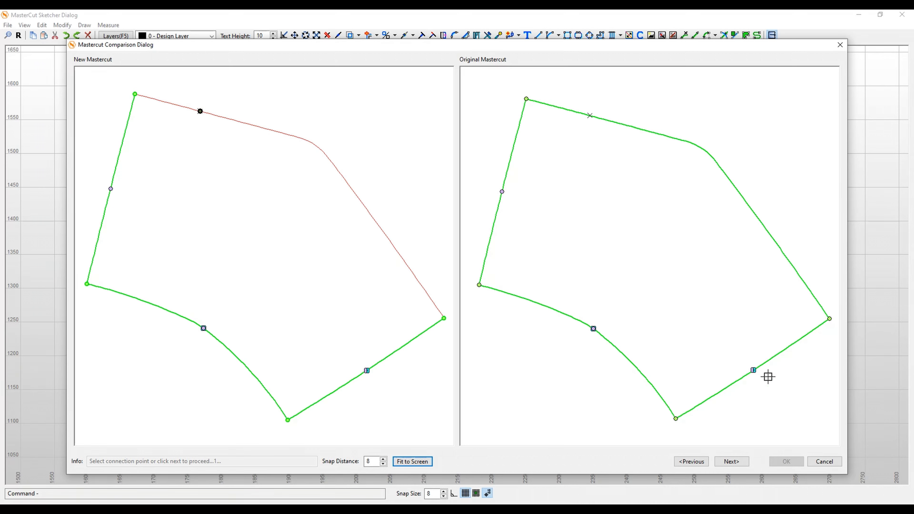
{"action": "left_click", "coordinate": [741, 465]}
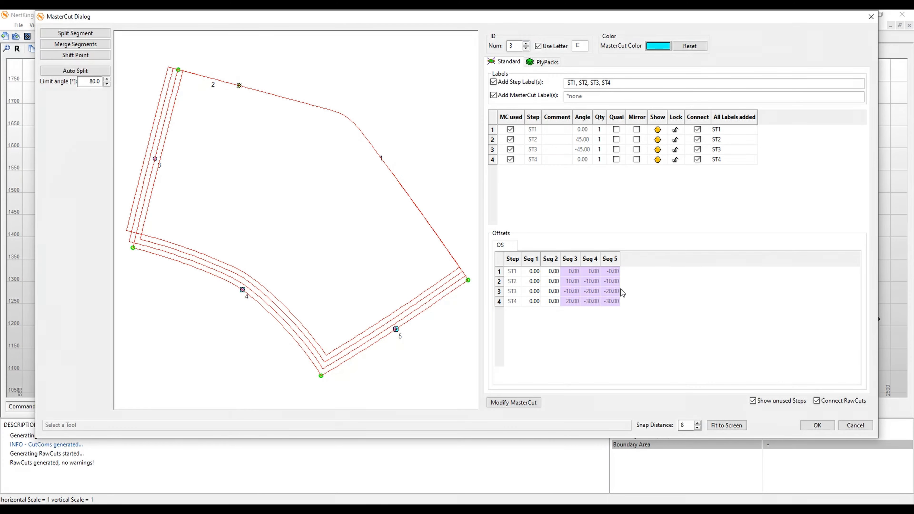
{"action": "left_click", "coordinate": [826, 426]}
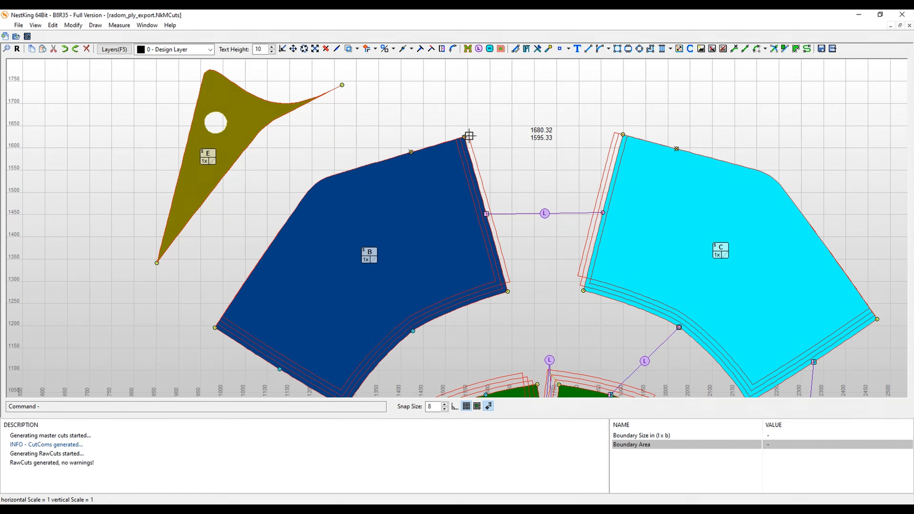
Link master cut E's long lower edge as master segment to master cut B's longer upper contour segment as slave.
{"action": "left_click", "coordinate": [478, 49]}
{"action": "left_click", "coordinate": [261, 129]}
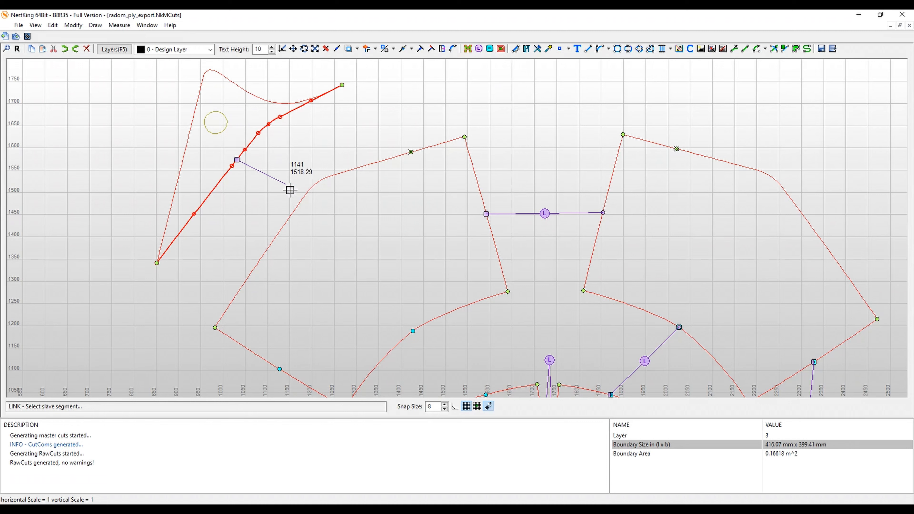
{"action": "left_click", "coordinate": [297, 202]}
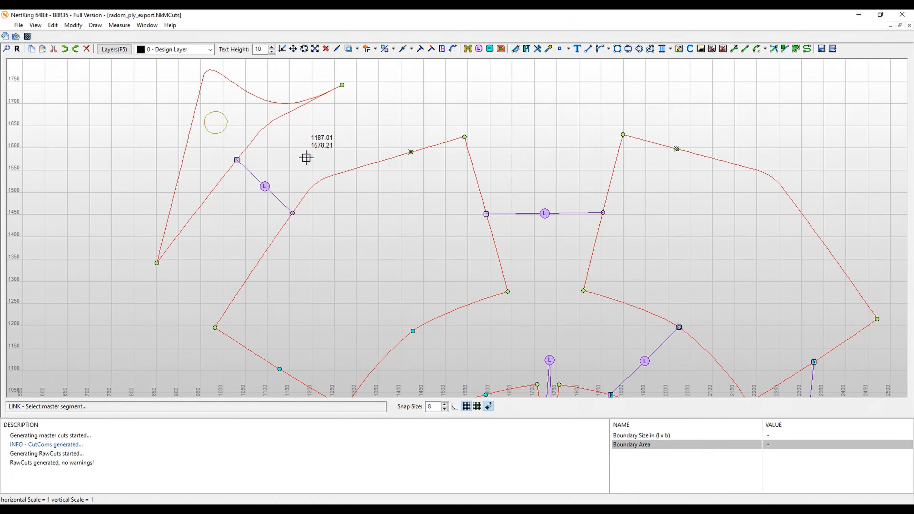
{"action": "key", "text": "Escape"}
Set the offset direction of the link between master cuts E and B to Seg 2.
{"action": "double_click", "coordinate": [265, 187]}
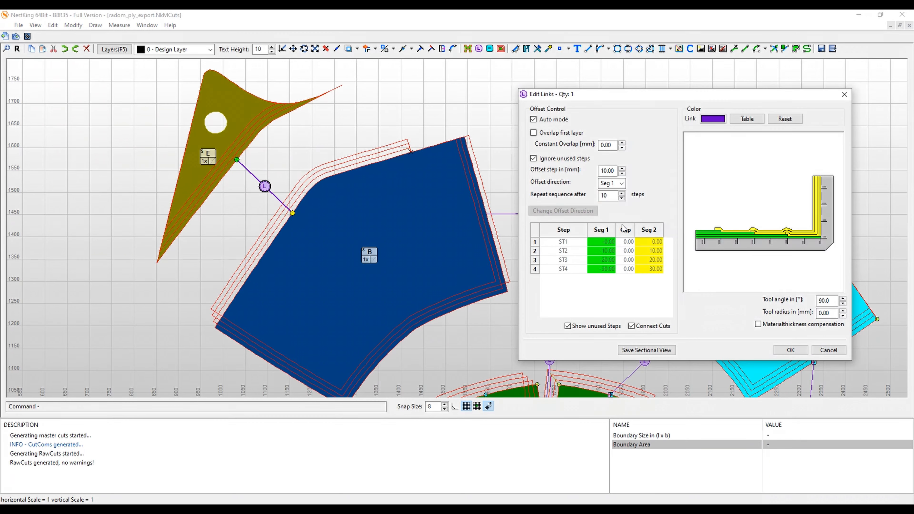
{"action": "left_click", "coordinate": [622, 183]}
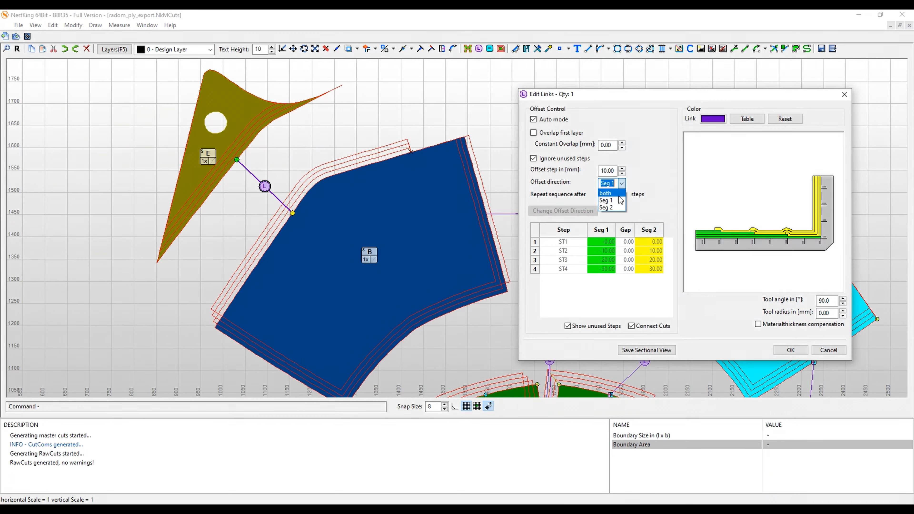
{"action": "left_click", "coordinate": [611, 208]}
{"action": "middle_click_drag", "start_coordinate": [406, 131], "coordinate": [401, 179]}
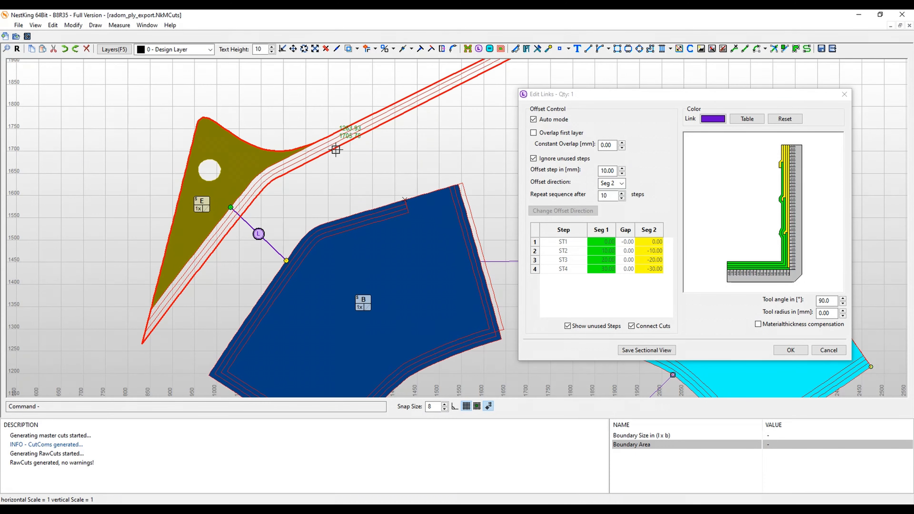
{"action": "scroll", "coordinate": [374, 126], "scroll_direction": "down", "scroll_amount": 3}
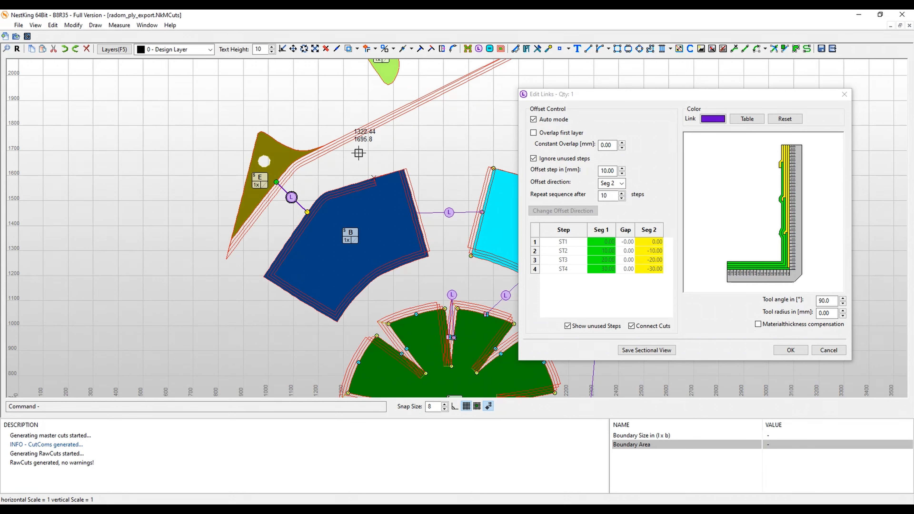
{"action": "scroll", "coordinate": [369, 144], "scroll_direction": "up", "scroll_amount": 4}
{"action": "middle_click_drag", "start_coordinate": [370, 147], "coordinate": [465, 136]}
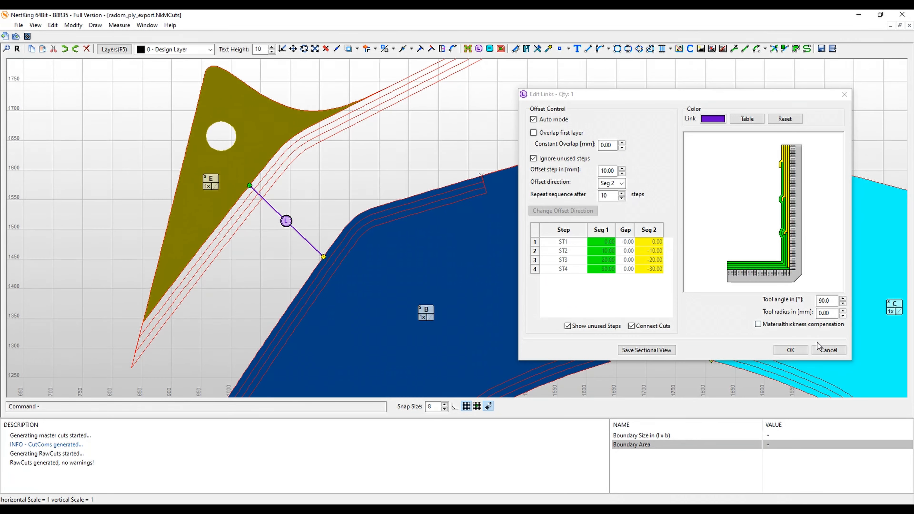
{"action": "left_click", "coordinate": [804, 350]}
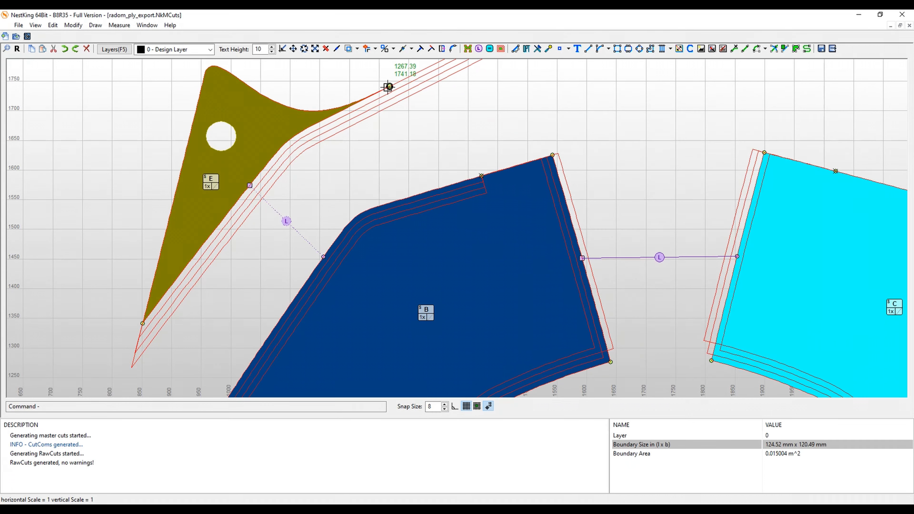
Set the connection type to Point to Point for all steps at the sharp upper end of master cut E's linked edge.
{"action": "scroll", "coordinate": [305, 192], "scroll_direction": "down", "scroll_amount": 2}
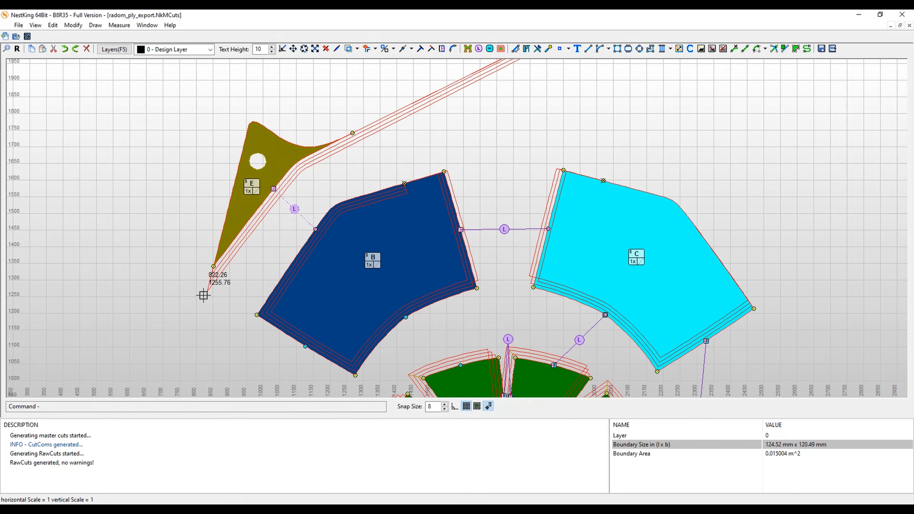
{"action": "middle_click_drag", "start_coordinate": [341, 145], "coordinate": [308, 229]}
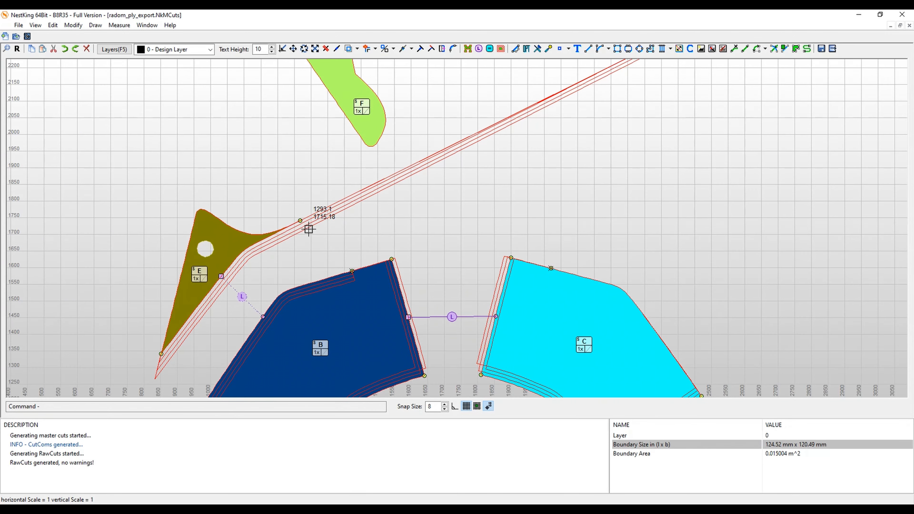
{"action": "scroll", "coordinate": [280, 230], "scroll_direction": "up", "scroll_amount": 3}
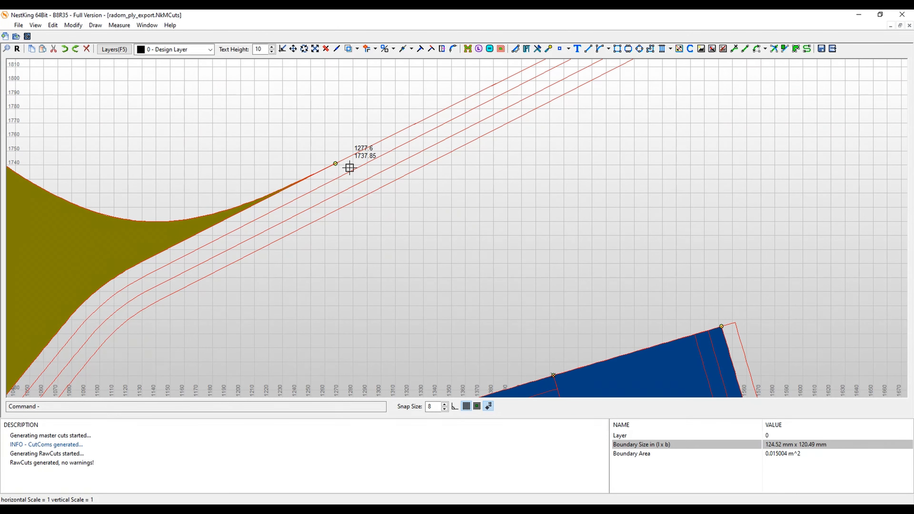
{"action": "left_click", "coordinate": [336, 164]}
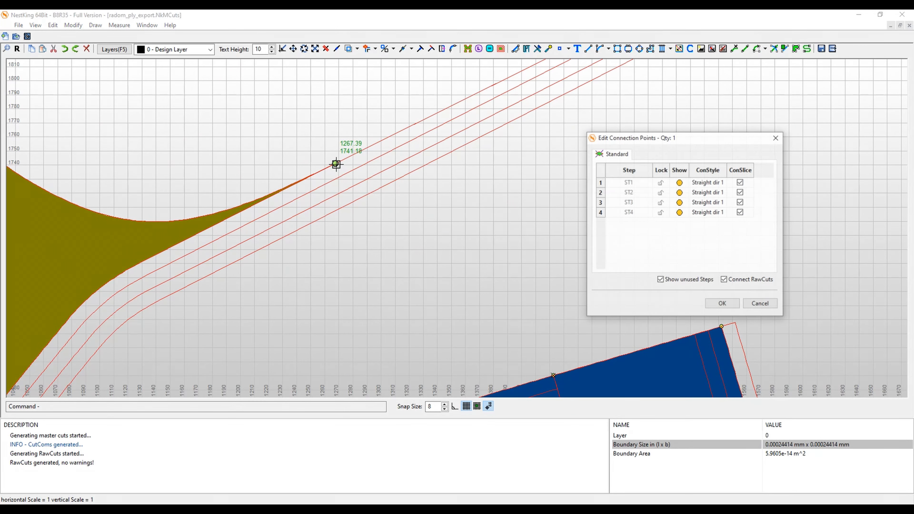
{"action": "right_click", "coordinate": [712, 175]}
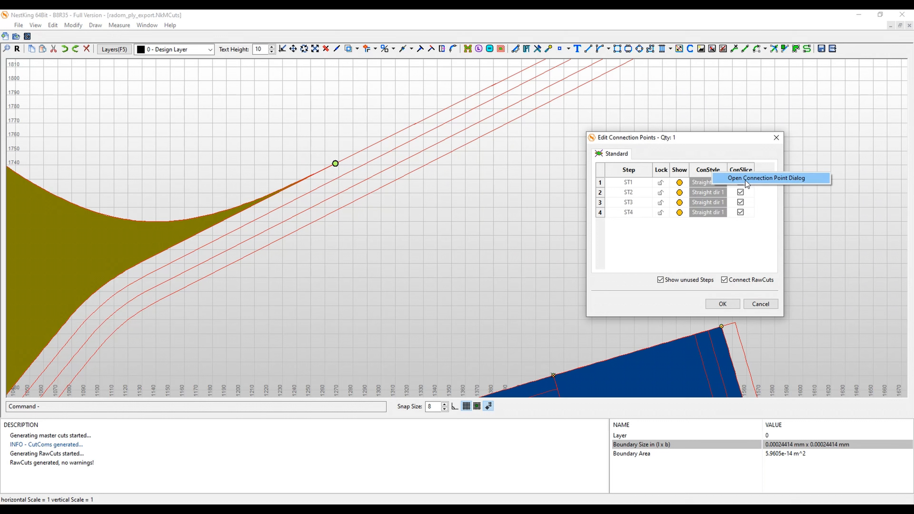
{"action": "left_click", "coordinate": [758, 179]}
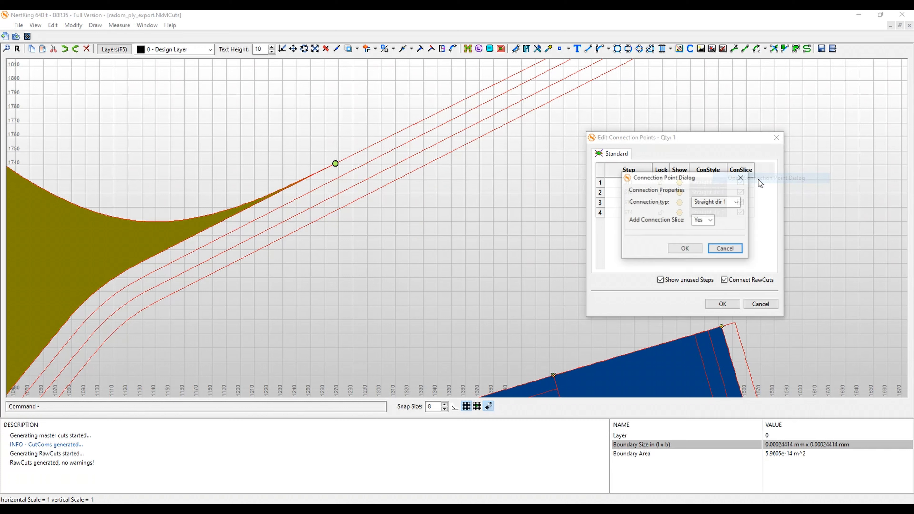
{"action": "left_click", "coordinate": [737, 202]}
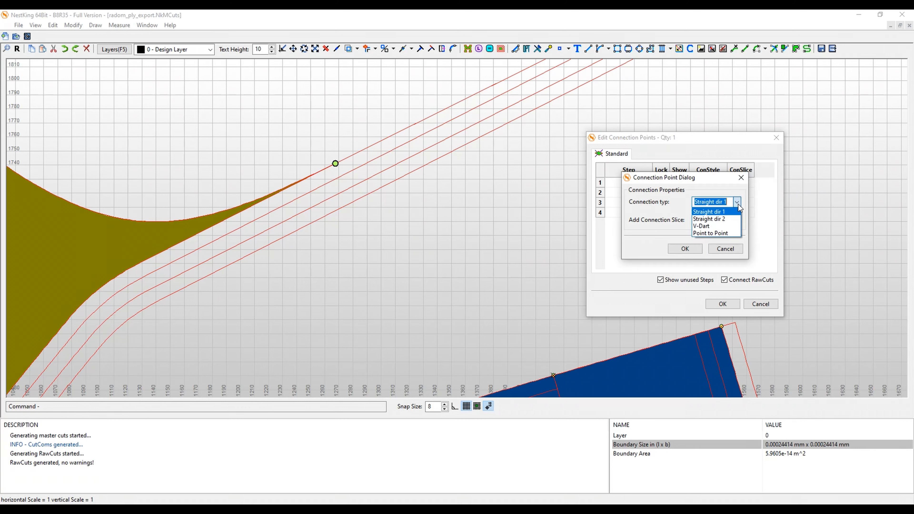
{"action": "left_click", "coordinate": [724, 233]}
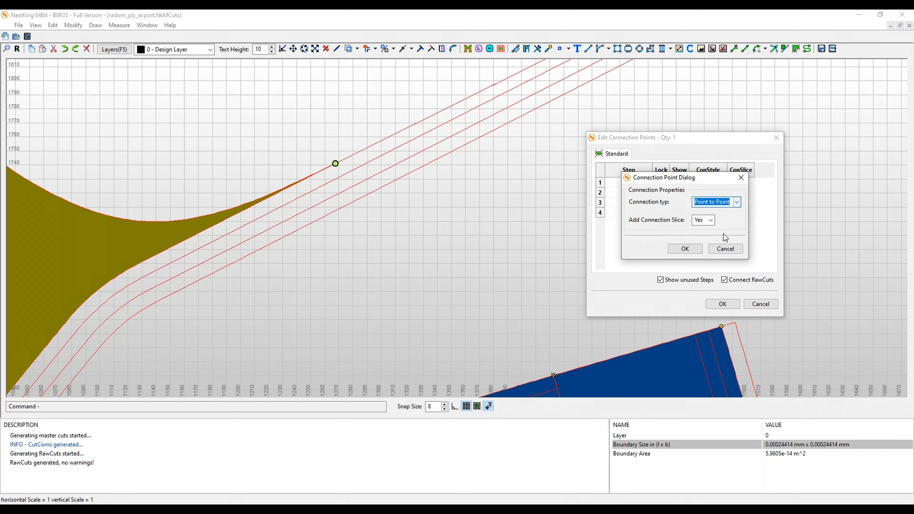
{"action": "left_click", "coordinate": [697, 250]}
{"action": "scroll", "coordinate": [411, 209], "scroll_direction": "down", "scroll_amount": 1}
{"action": "scroll", "coordinate": [412, 208], "scroll_direction": "down", "scroll_amount": 1}
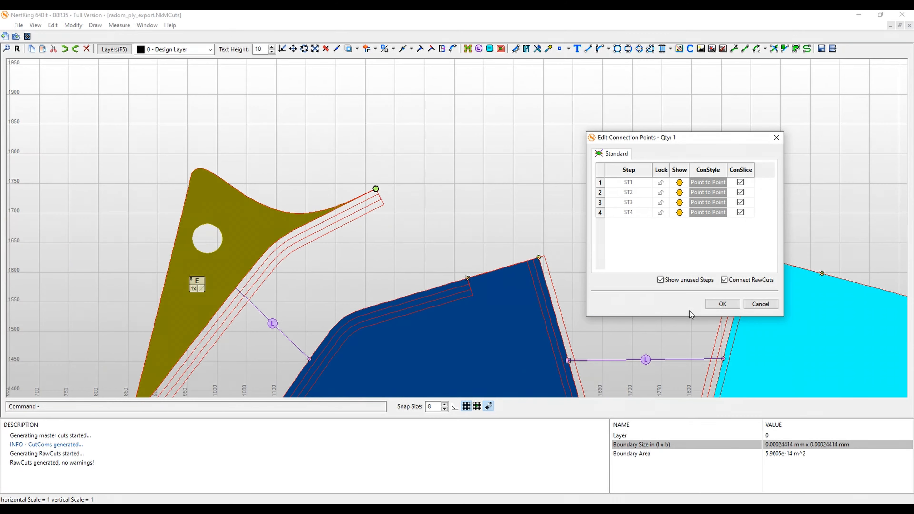
{"action": "left_click", "coordinate": [717, 307]}
{"action": "middle_click_drag", "start_coordinate": [442, 274], "coordinate": [561, 132]}
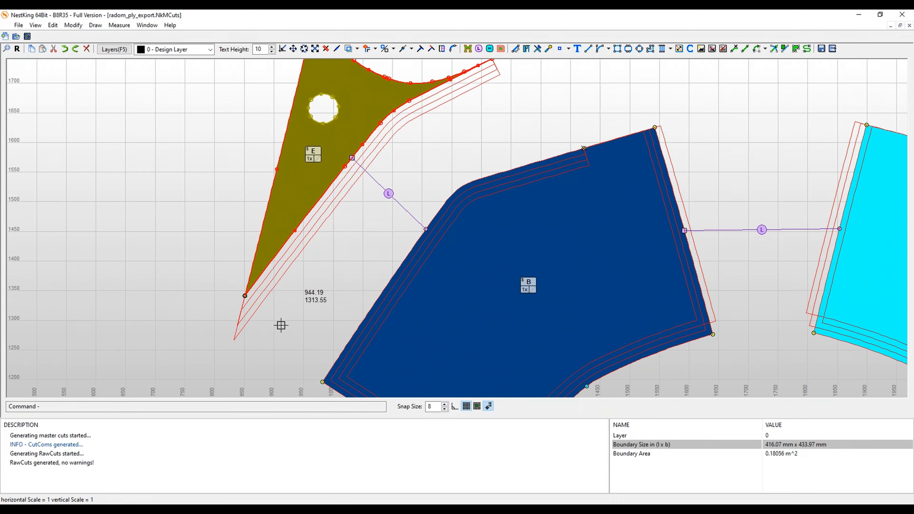
{"action": "left_click", "coordinate": [246, 294]}
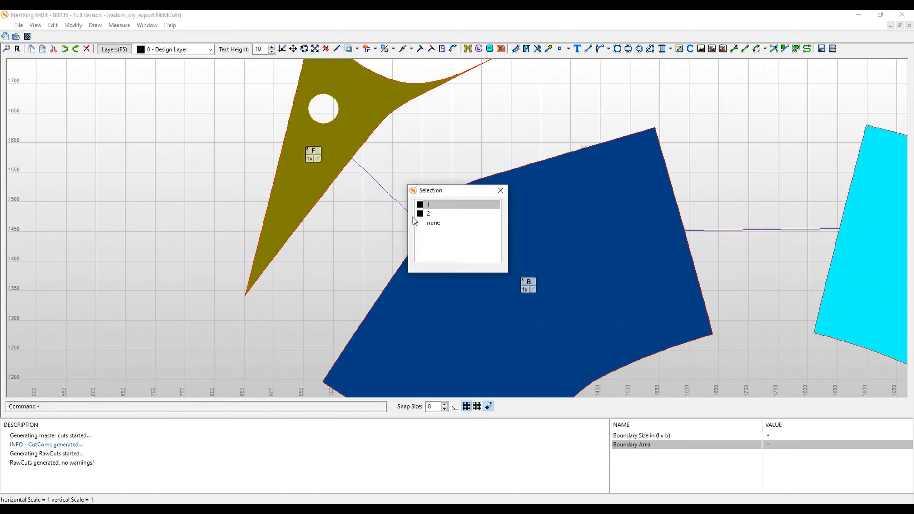
{"action": "left_click", "coordinate": [500, 190]}
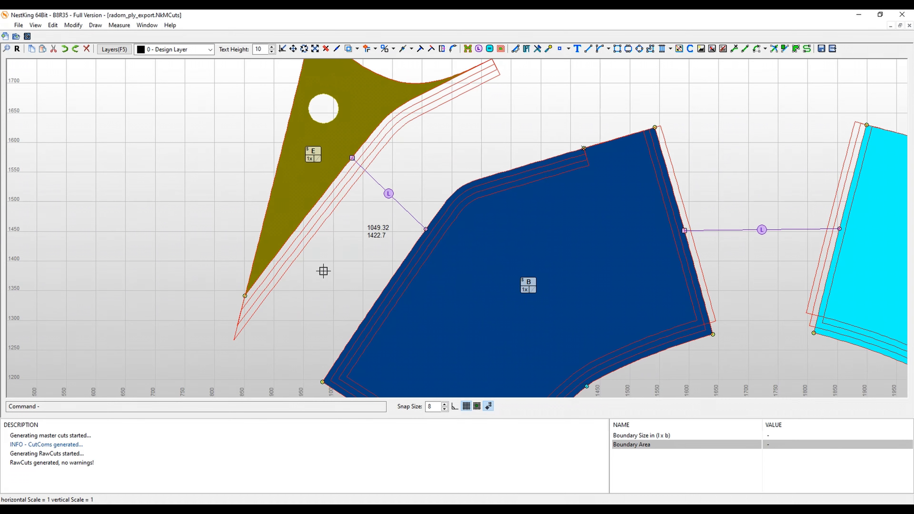
{"action": "left_click", "coordinate": [246, 295]}
{"action": "left_click", "coordinate": [444, 212]}
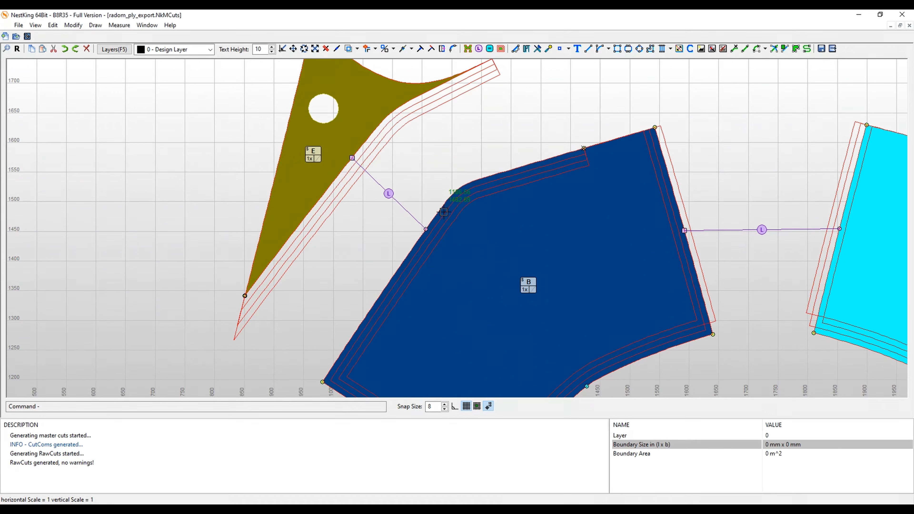
{"action": "left_click", "coordinate": [245, 295]}
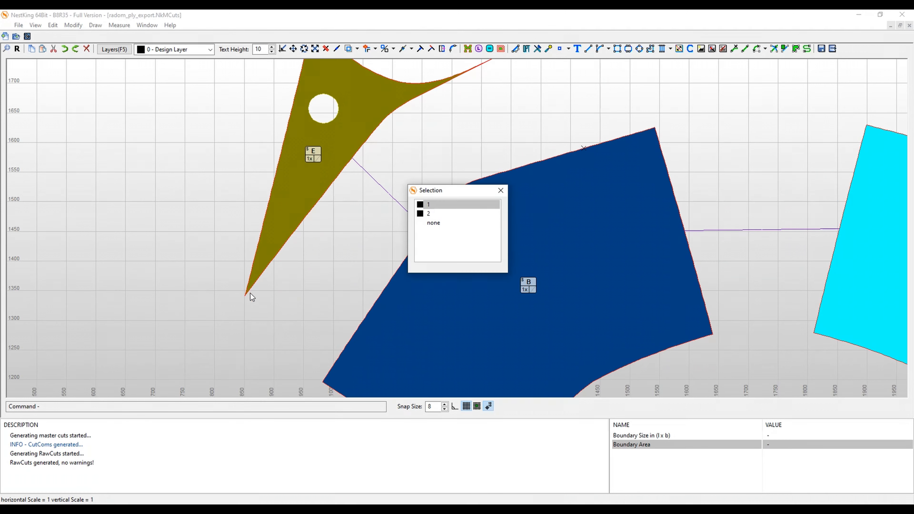
{"action": "left_click", "coordinate": [500, 190]}
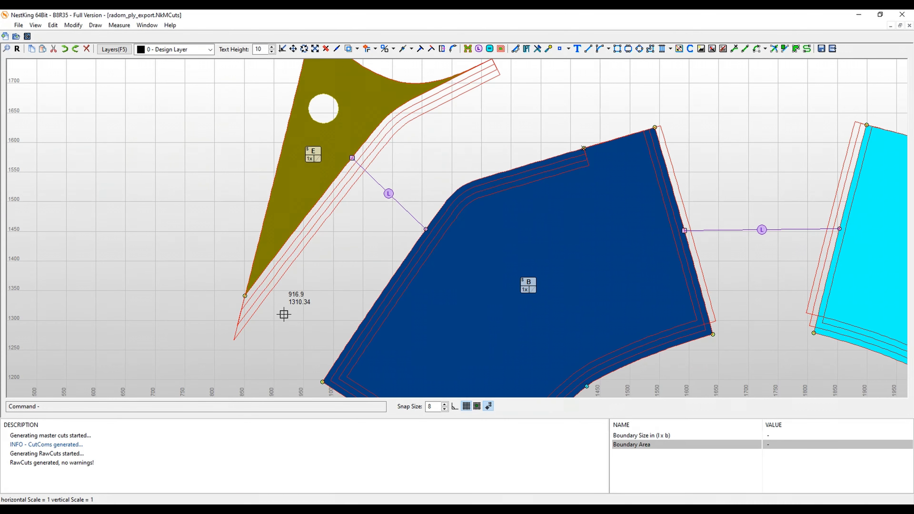
{"action": "right_click", "coordinate": [244, 295]}
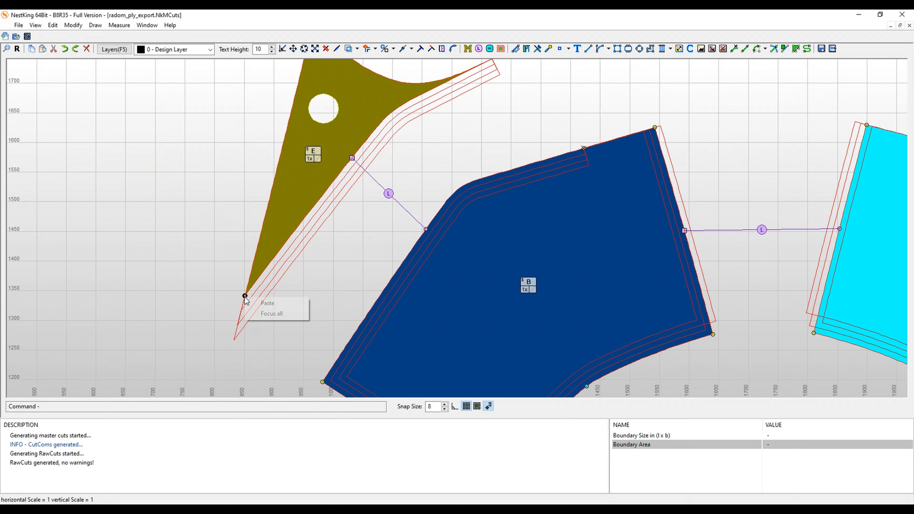
{"action": "key", "text": "Escape"}
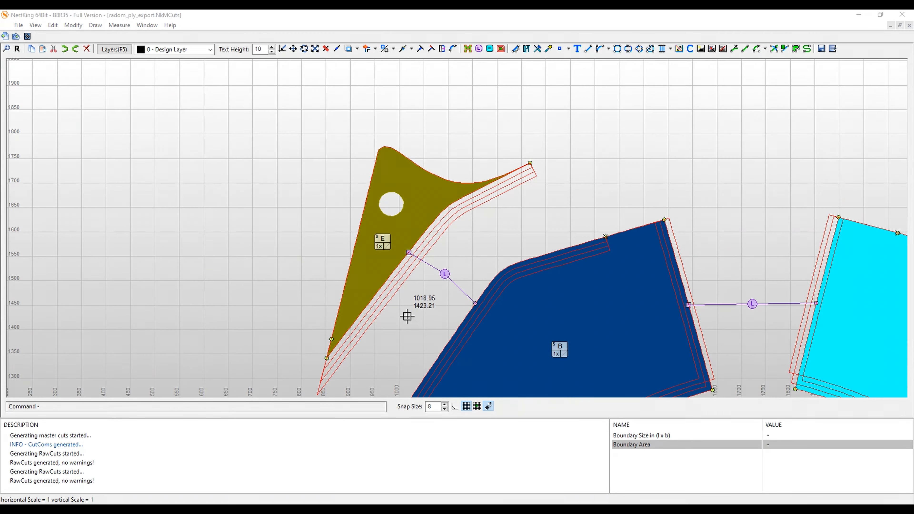
Check the connection styles set for the point at the upper end of master cut E's linked edge.
{"action": "middle_click_drag", "start_coordinate": [406, 314], "coordinate": [395, 300]}
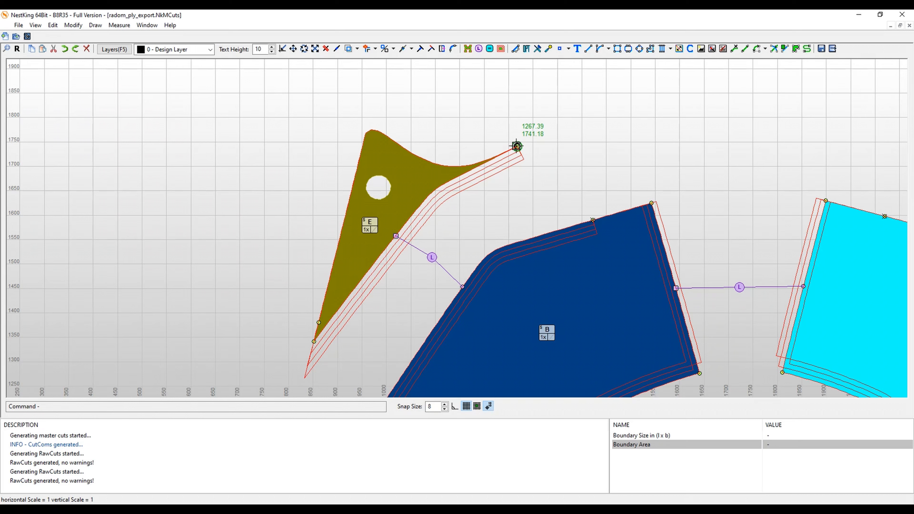
{"action": "double_click", "coordinate": [517, 145]}
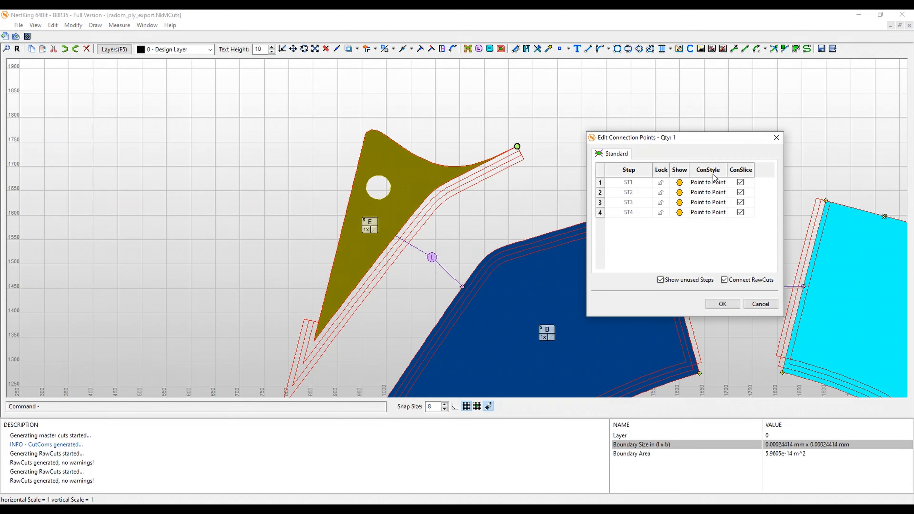
{"action": "left_click", "coordinate": [760, 303]}
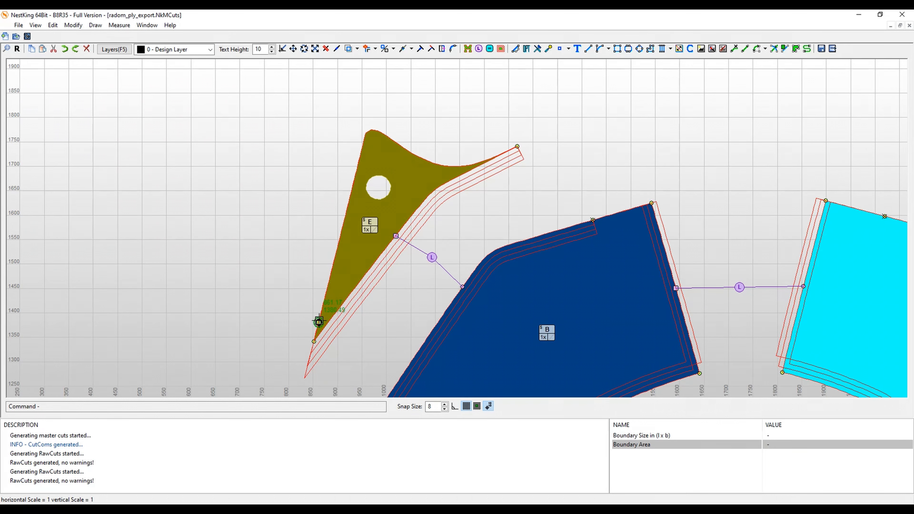
{"action": "scroll", "coordinate": [311, 338], "scroll_direction": "up", "scroll_amount": 3}
{"action": "left_click", "coordinate": [346, 276]}
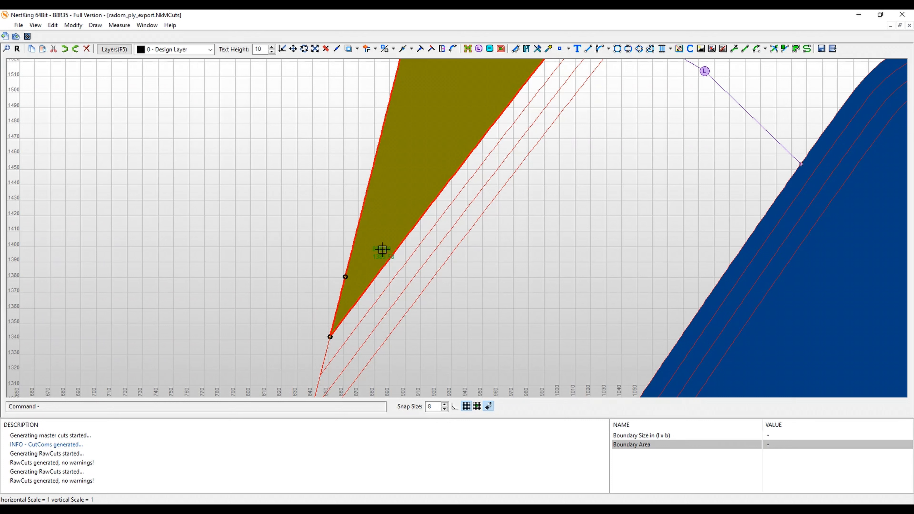
{"action": "double_click", "coordinate": [385, 235]}
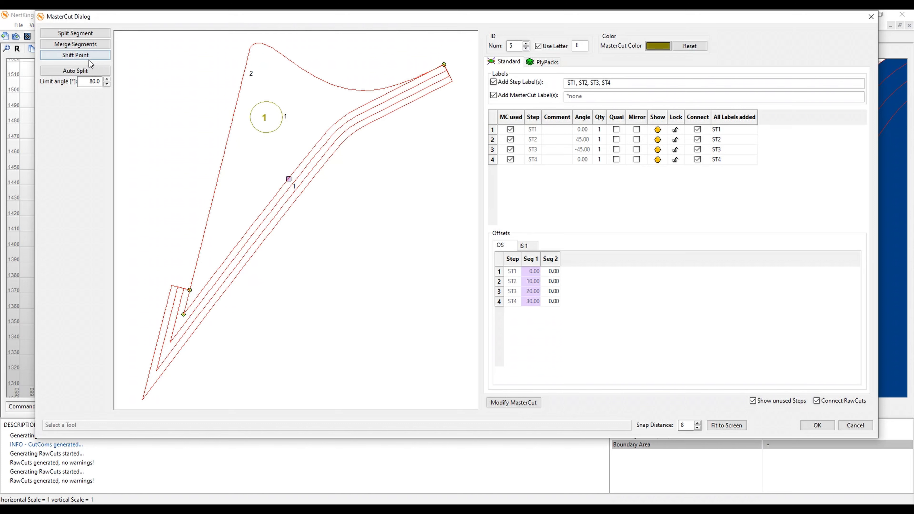
{"action": "left_click", "coordinate": [83, 45]}
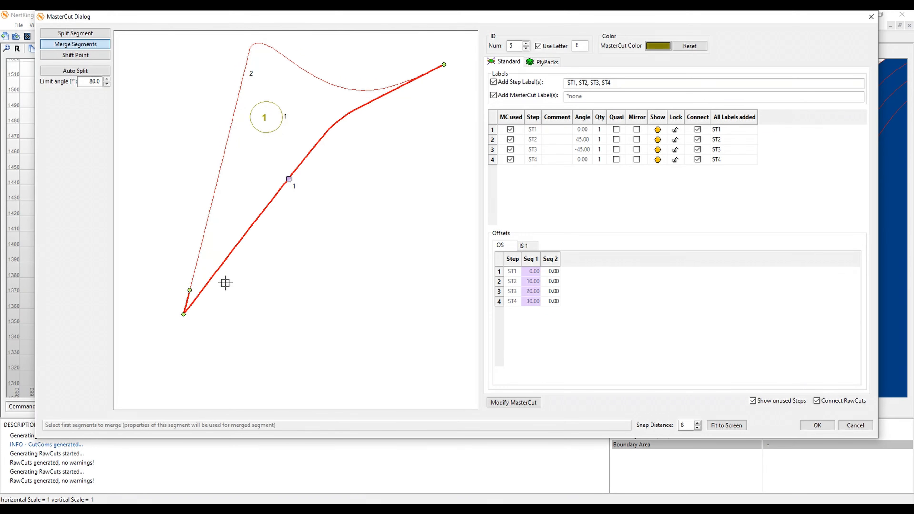
{"action": "left_click", "coordinate": [190, 305]}
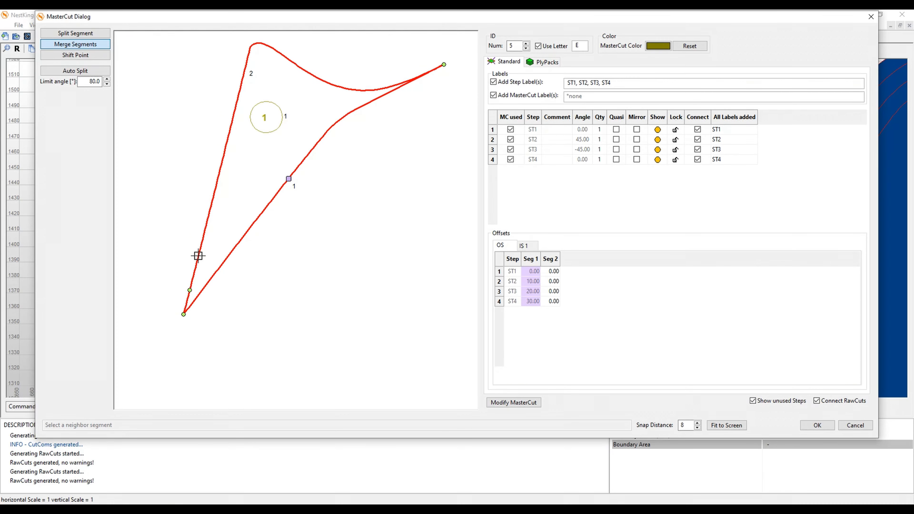
{"action": "key", "text": "Escape"}
{"action": "key", "text": "Escape"}
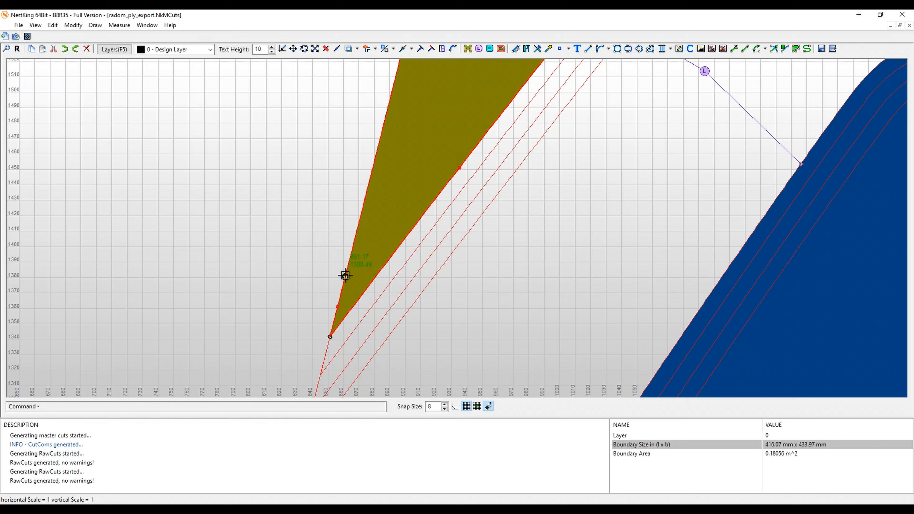
Set the connection type to Point to Point for all steps at the split point just above master cut E's lower tip.
{"action": "left_click", "coordinate": [345, 276]}
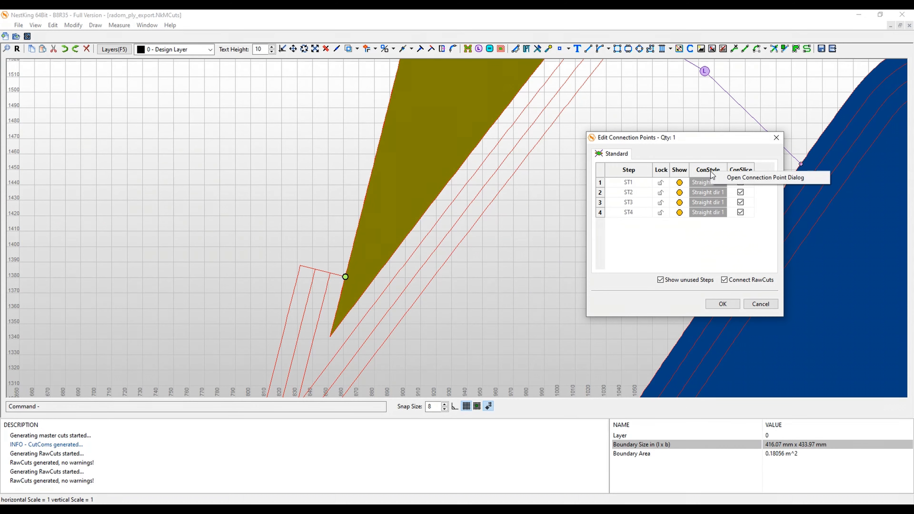
{"action": "left_click", "coordinate": [716, 178]}
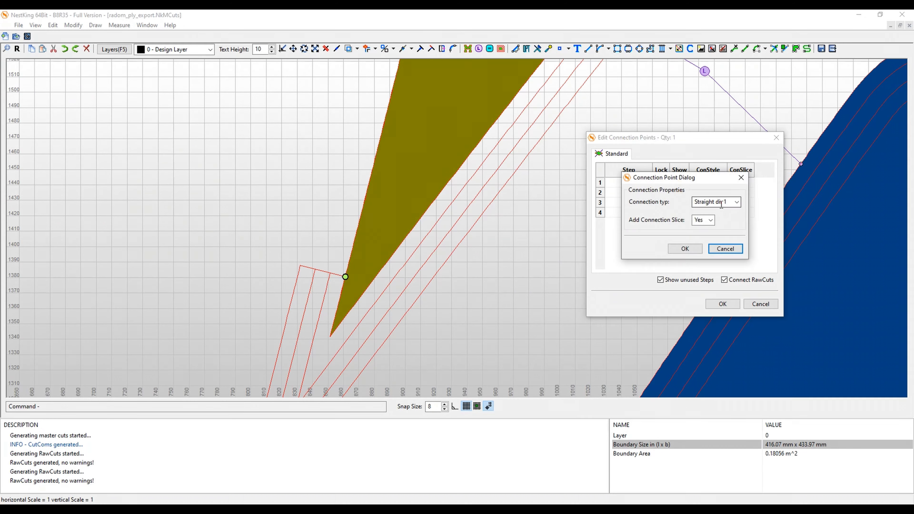
{"action": "left_click", "coordinate": [736, 202]}
{"action": "left_click", "coordinate": [715, 234]}
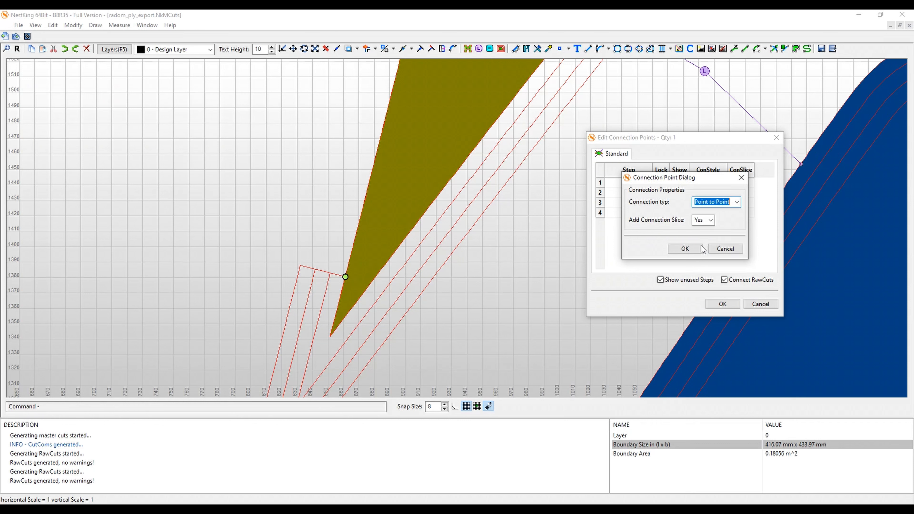
{"action": "left_click", "coordinate": [697, 249]}
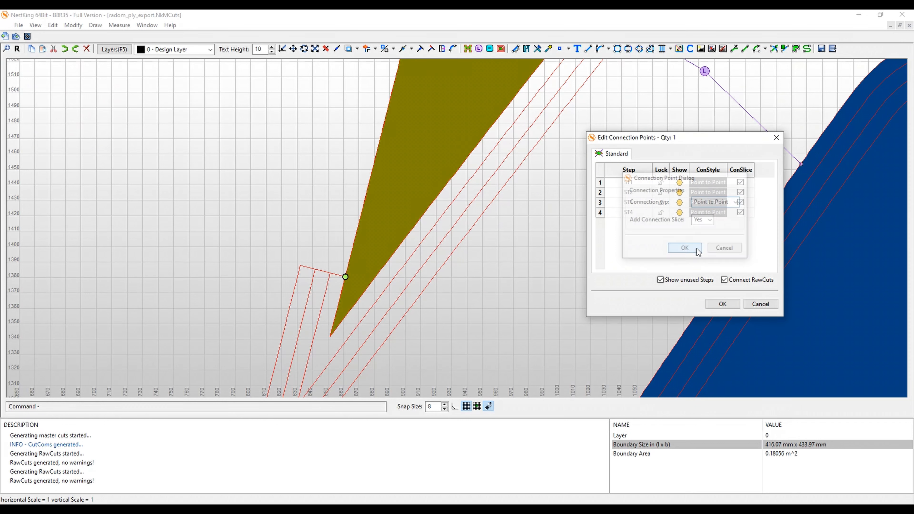
{"action": "left_click", "coordinate": [722, 304]}
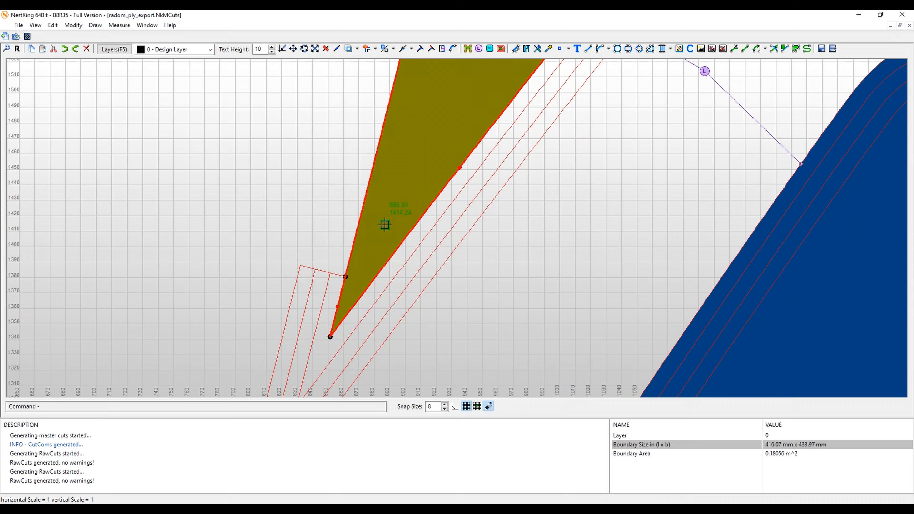
Shift the split point above master cut E's lower tip onto the tip, overwriting the existing connection point's properties, and accept the master cut.
{"action": "double_click", "coordinate": [385, 225]}
{"action": "left_click", "coordinate": [92, 44]}
{"action": "left_click", "coordinate": [93, 56]}
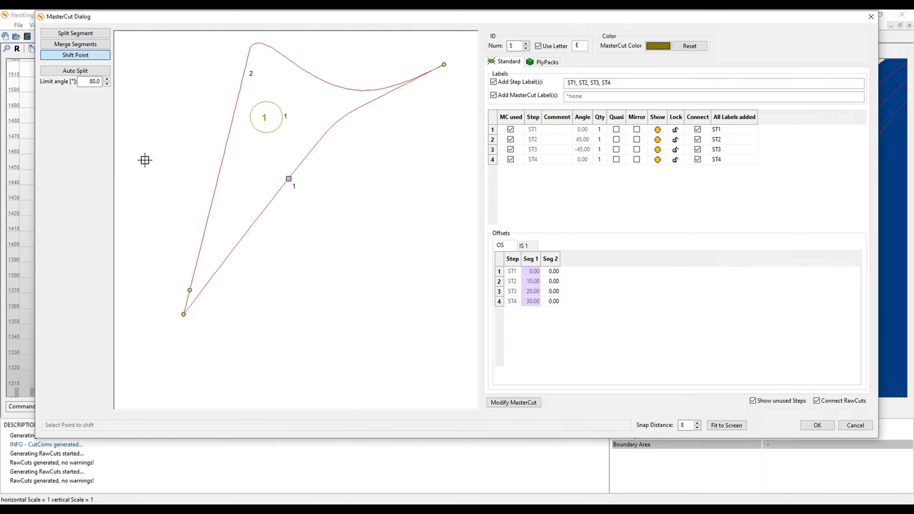
{"action": "left_click", "coordinate": [182, 316]}
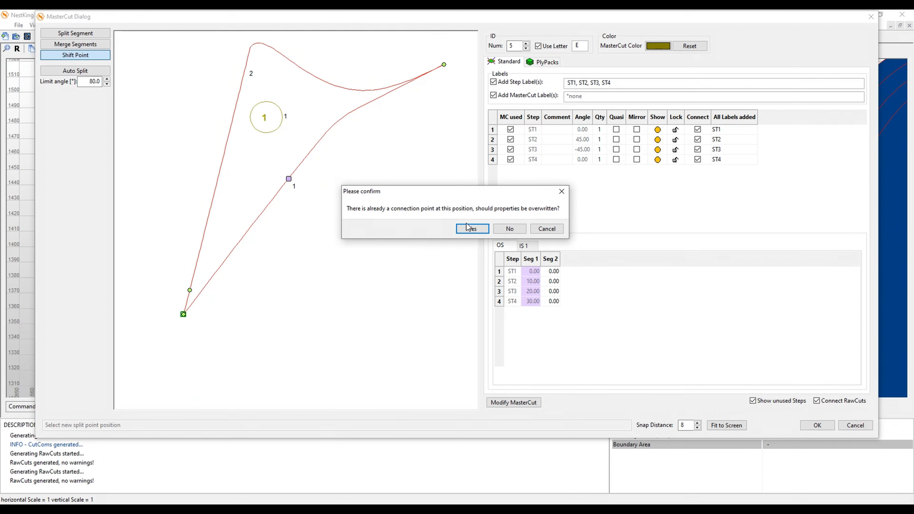
{"action": "left_click", "coordinate": [476, 230]}
{"action": "left_click", "coordinate": [817, 425]}
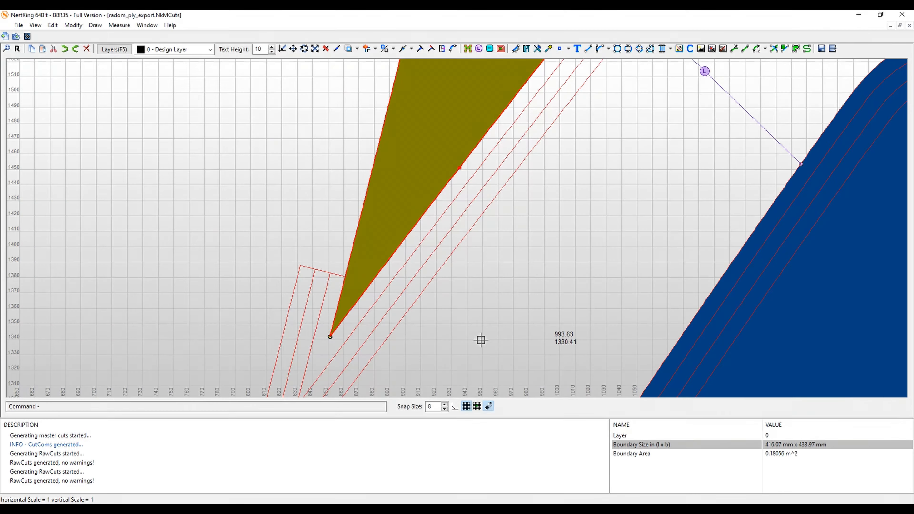
Finish editing the master cut drawing and return to the master cut overview.
{"action": "scroll", "coordinate": [539, 257], "scroll_direction": "down", "scroll_amount": 2}
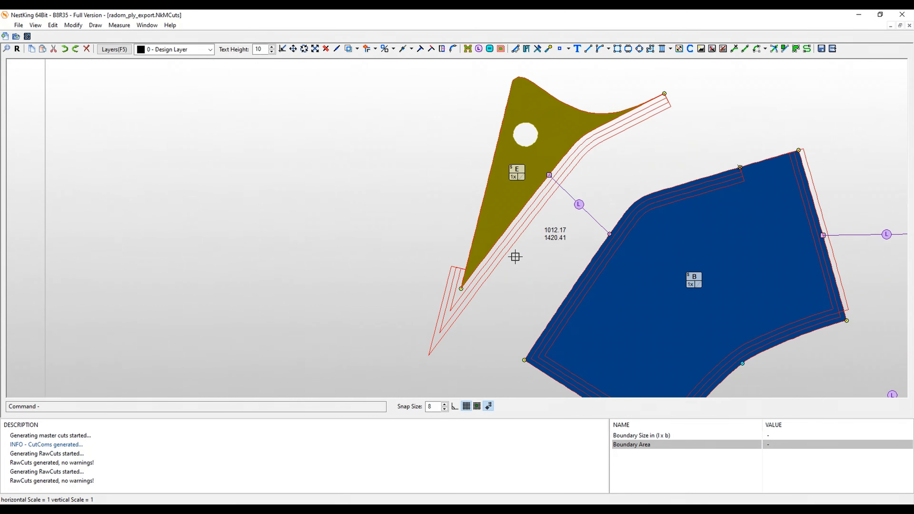
{"action": "middle_click_drag", "start_coordinate": [514, 260], "coordinate": [427, 280]}
{"action": "left_click", "coordinate": [833, 49]}
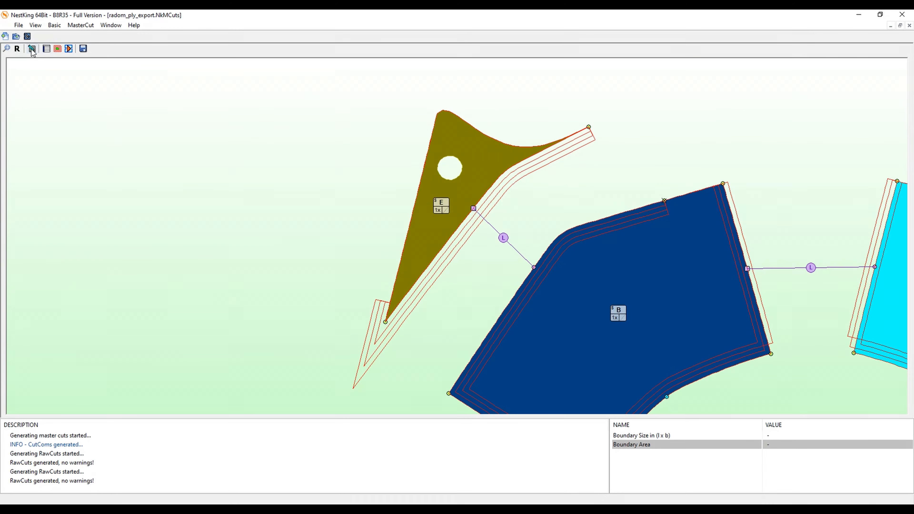
Reopen the master cut drawing for editing, regenerate the raw cuts and examine the offset lines at master cut E's lower tip.
{"action": "key", "text": "Escape"}
{"action": "left_click", "coordinate": [500, 49]}
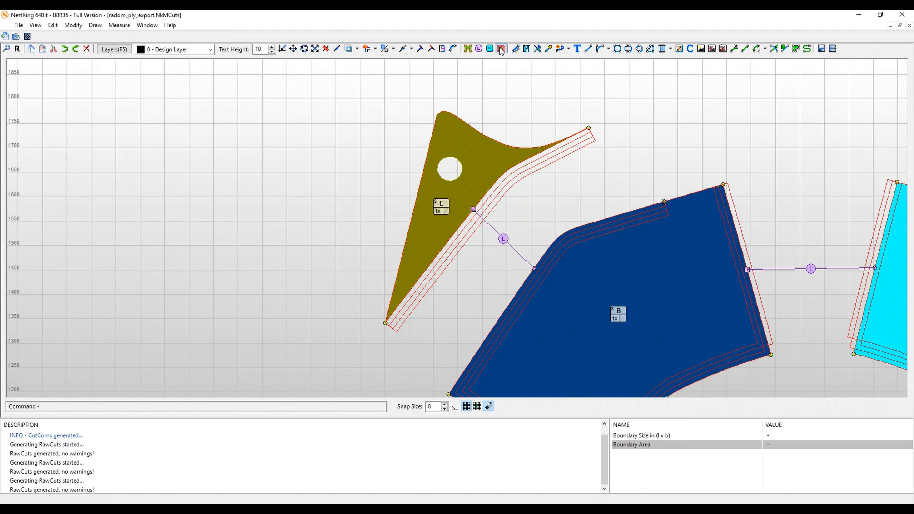
{"action": "middle_click_drag", "start_coordinate": [480, 229], "coordinate": [372, 295]}
{"action": "scroll", "coordinate": [340, 324], "scroll_direction": "up", "scroll_amount": 3}
{"action": "scroll", "coordinate": [298, 270], "scroll_direction": "down", "scroll_amount": 1}
{"action": "scroll", "coordinate": [299, 270], "scroll_direction": "up", "scroll_amount": 5}
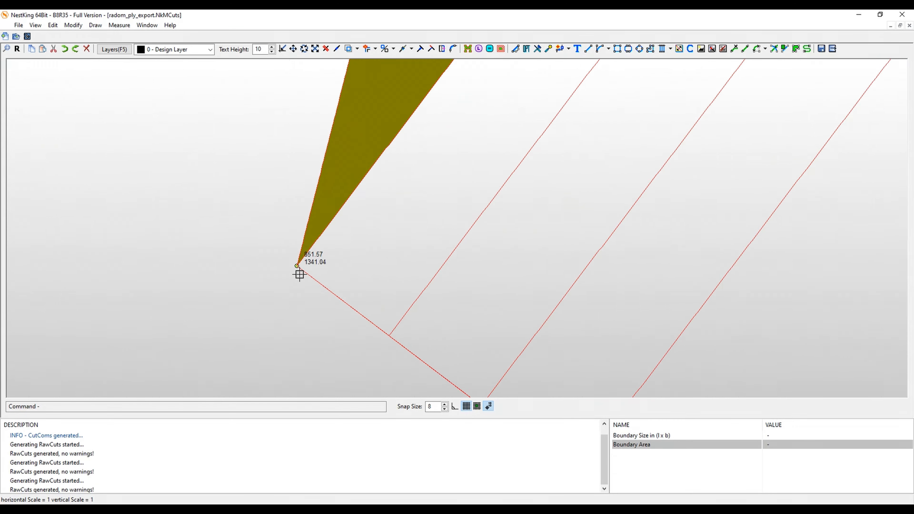
{"action": "scroll", "coordinate": [280, 273], "scroll_direction": "down", "scroll_amount": 5}
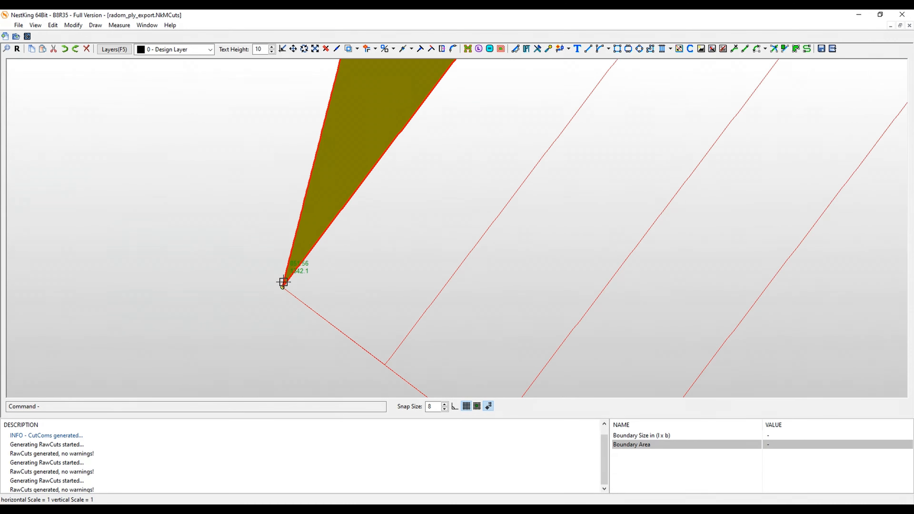
{"action": "scroll", "coordinate": [302, 277], "scroll_direction": "down", "scroll_amount": 6}
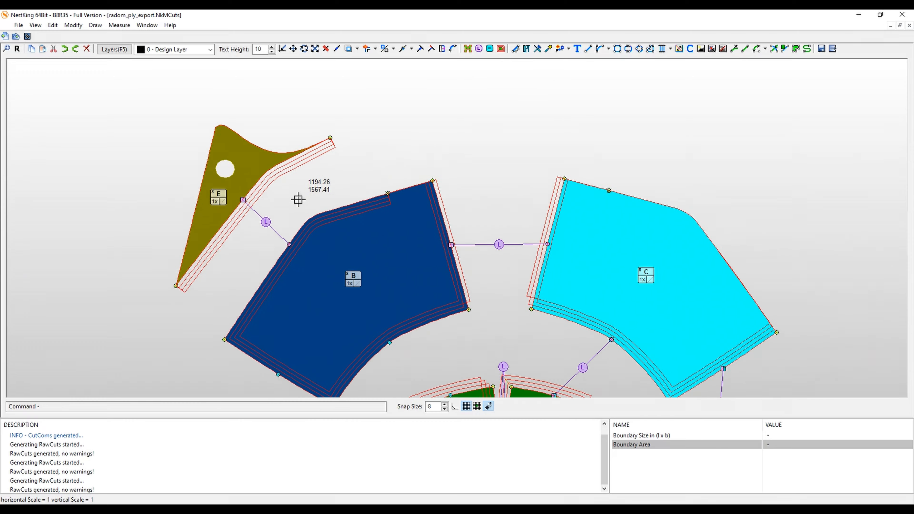
Equalize master cut C's upper outer edge with the corresponding upper outer edge of master cut B.
{"action": "scroll", "coordinate": [358, 157], "scroll_direction": "up", "scroll_amount": 1}
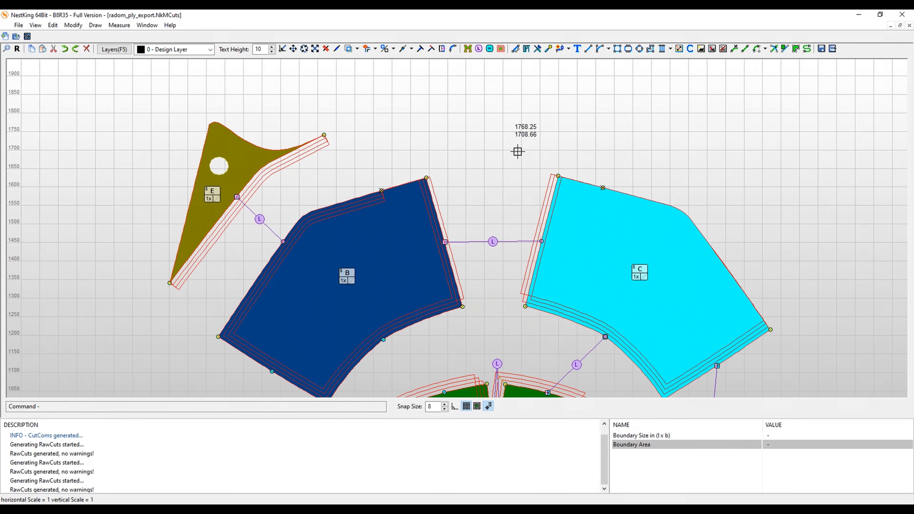
{"action": "middle_click_drag", "start_coordinate": [516, 149], "coordinate": [478, 139]}
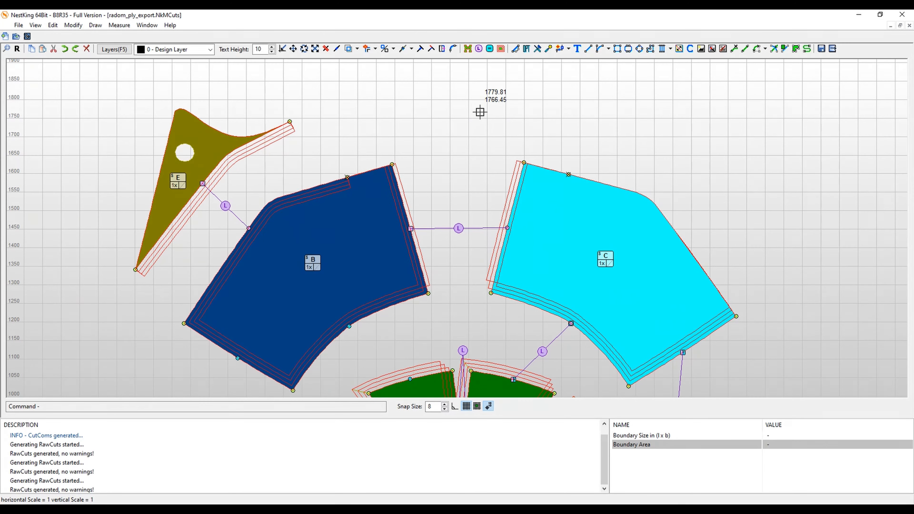
{"action": "scroll", "coordinate": [462, 110], "scroll_direction": "down", "scroll_amount": 1}
{"action": "mouse_move", "coordinate": [451, 108]}
{"action": "middle_mouse_down"}
{"action": "mouse_move", "coordinate": [410, 103]}
{"action": "mouse_move", "coordinate": [403, 122]}
{"action": "middle_mouse_up"}
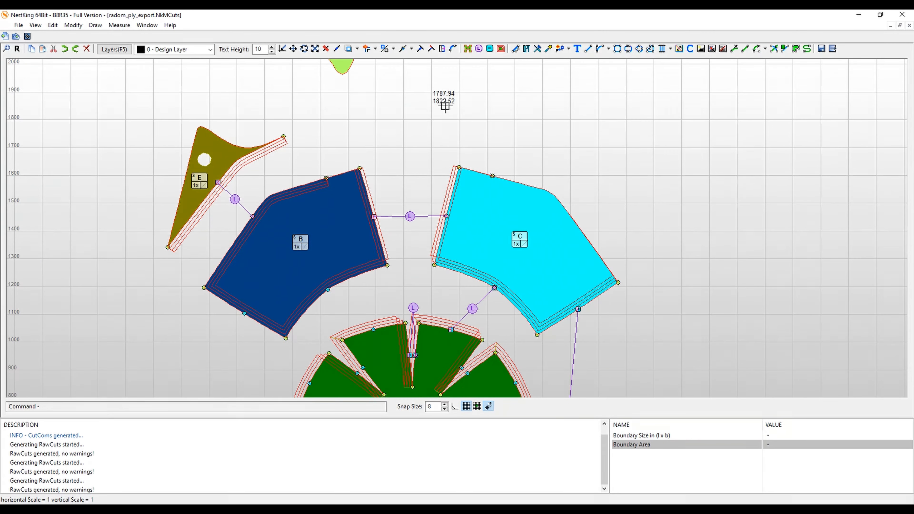
{"action": "left_click", "coordinate": [490, 49]}
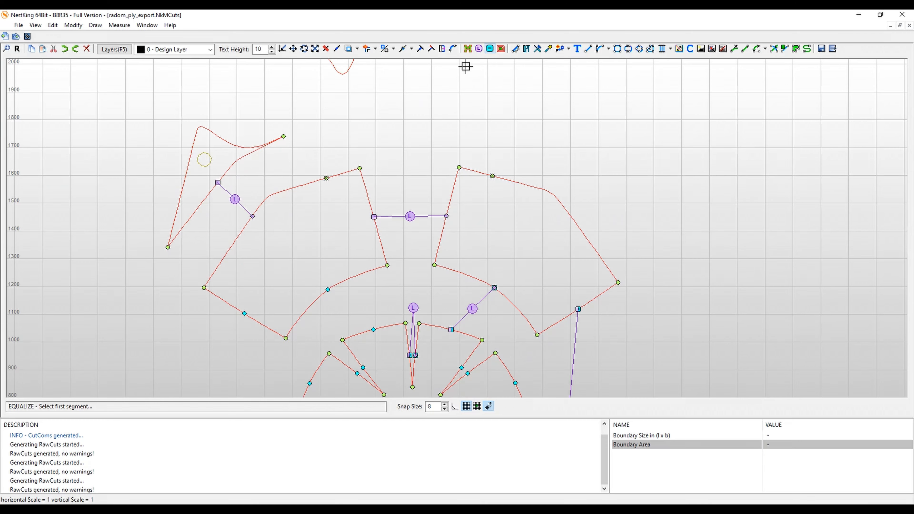
{"action": "left_click", "coordinate": [304, 185]}
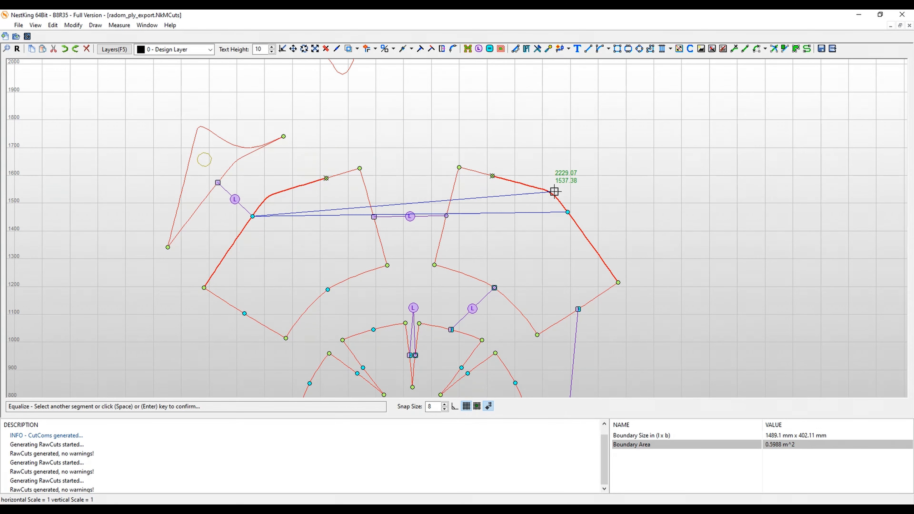
{"action": "key", "text": "Return"}
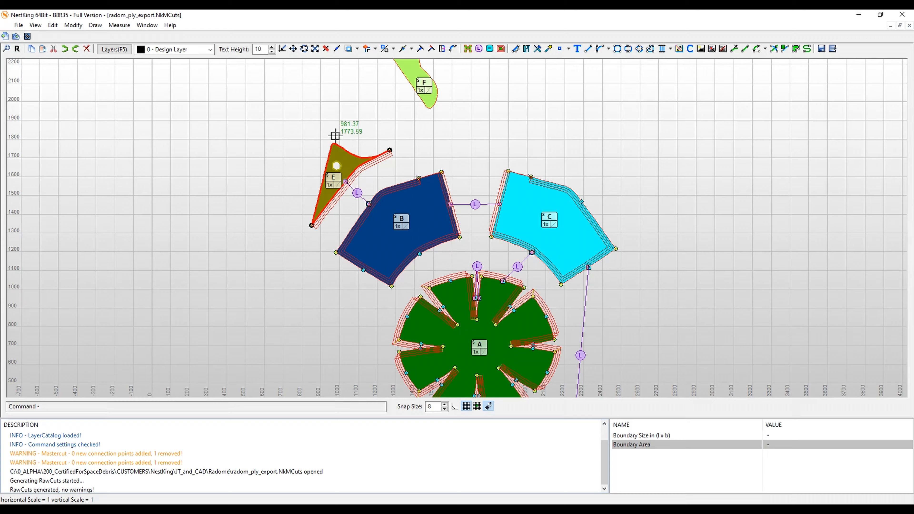
Enable mirroring for steps ST1 to ST4 of master cut E and accept the master cut.
{"action": "scroll", "coordinate": [336, 156], "scroll_direction": "up", "scroll_amount": 2}
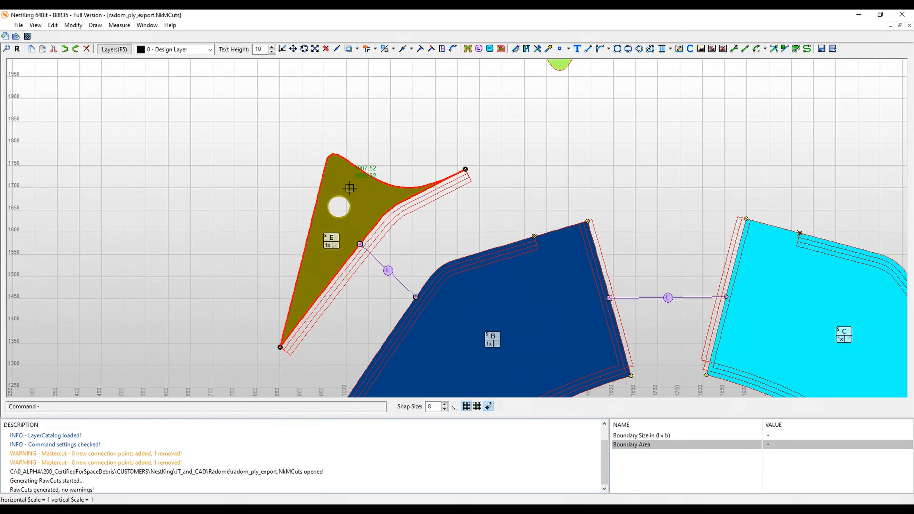
{"action": "scroll", "coordinate": [506, 196], "scroll_direction": "down", "scroll_amount": 2}
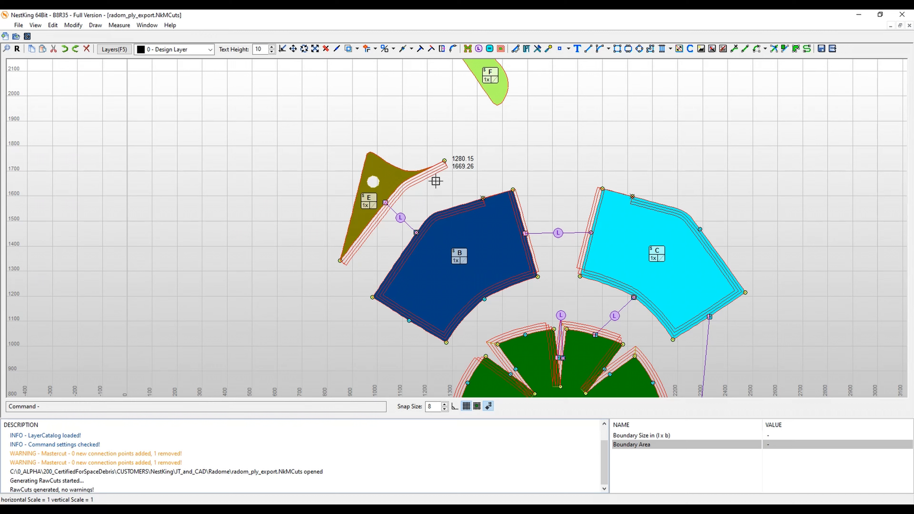
{"action": "double_click", "coordinate": [390, 174]}
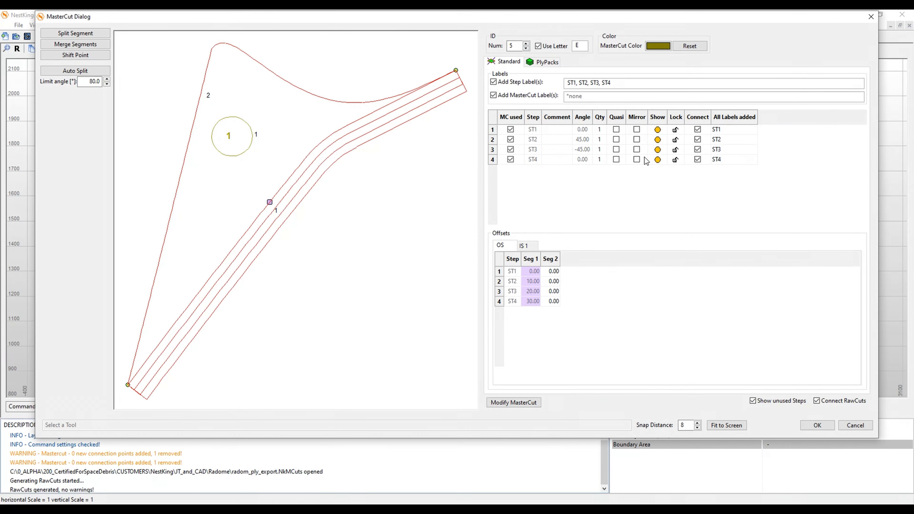
{"action": "left_click", "coordinate": [636, 129]}
{"action": "left_click", "coordinate": [637, 139]}
{"action": "left_click", "coordinate": [637, 149]}
{"action": "left_click", "coordinate": [636, 159]}
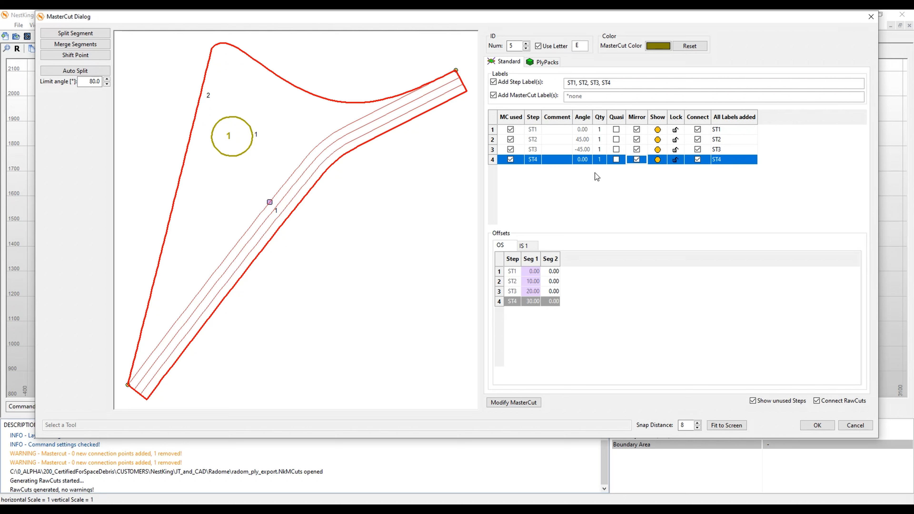
{"action": "left_click", "coordinate": [817, 425]}
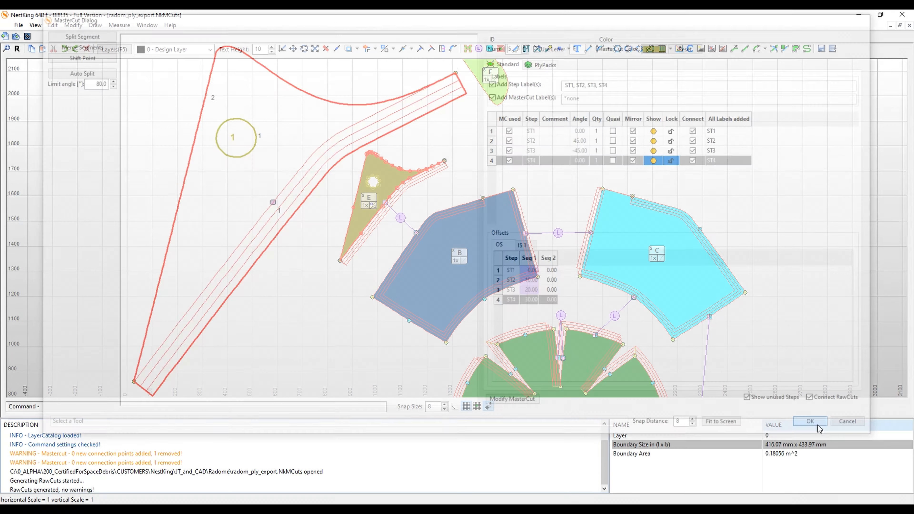
Open master cut F's properties and exclude all four standard steps, ST1 to ST4, from use.
{"action": "middle_click_drag", "start_coordinate": [549, 123], "coordinate": [476, 229]}
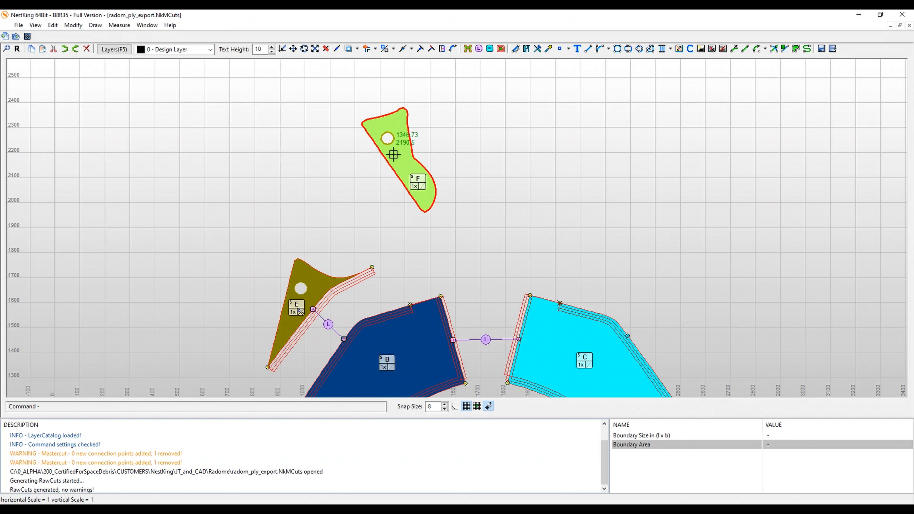
{"action": "double_click", "coordinate": [400, 153]}
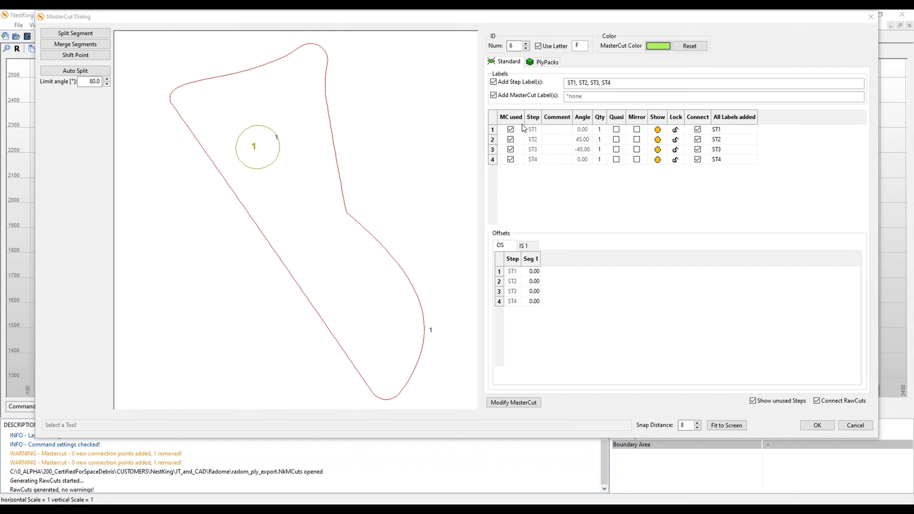
{"action": "left_click", "coordinate": [510, 129]}
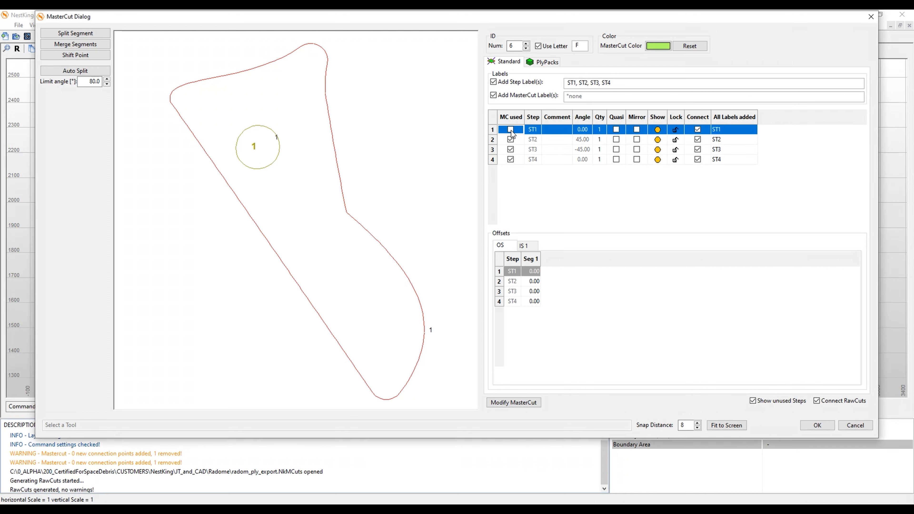
{"action": "left_click", "coordinate": [511, 139]}
{"action": "left_click", "coordinate": [510, 150]}
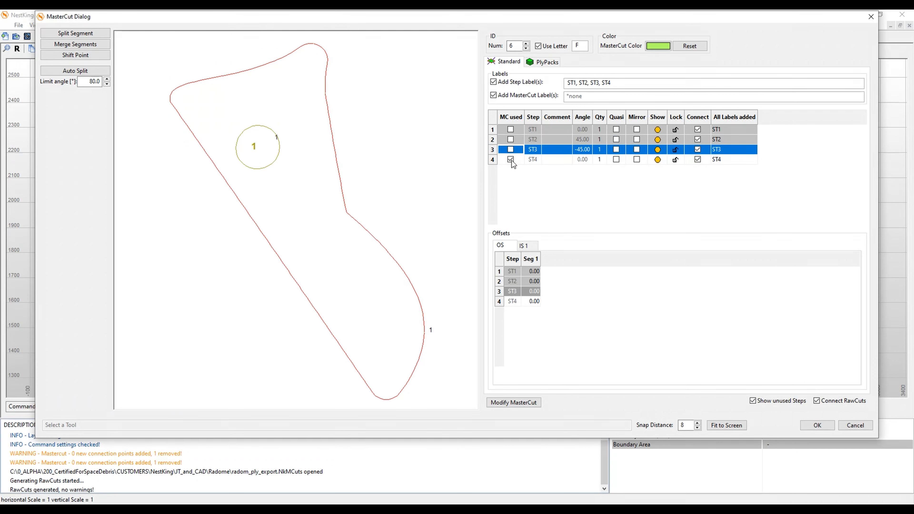
{"action": "left_click", "coordinate": [510, 159]}
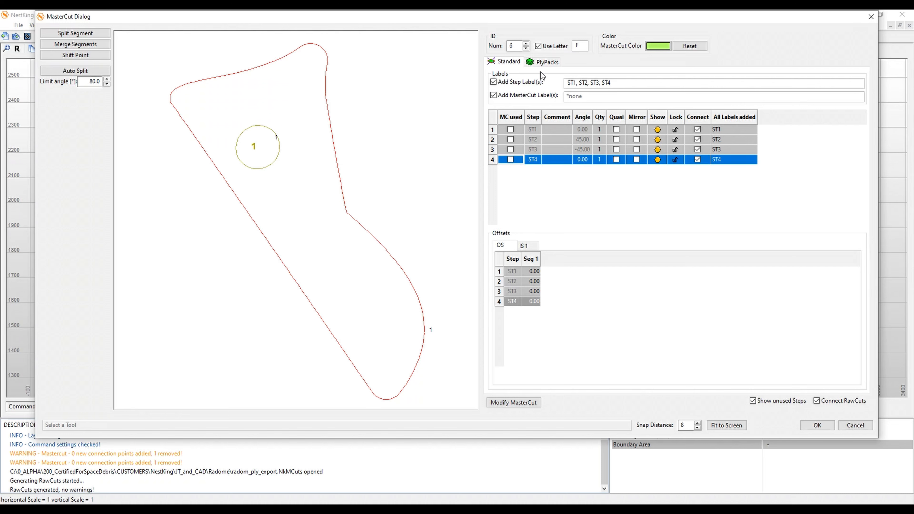
Add a ply pack for step ST1 to master cut F and set its size to 4.
{"action": "left_click", "coordinate": [542, 65]}
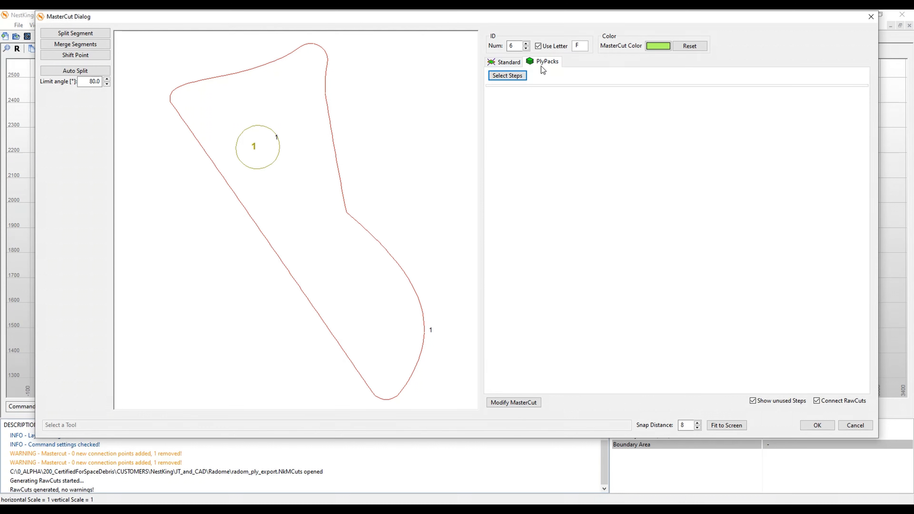
{"action": "left_click", "coordinate": [516, 77]}
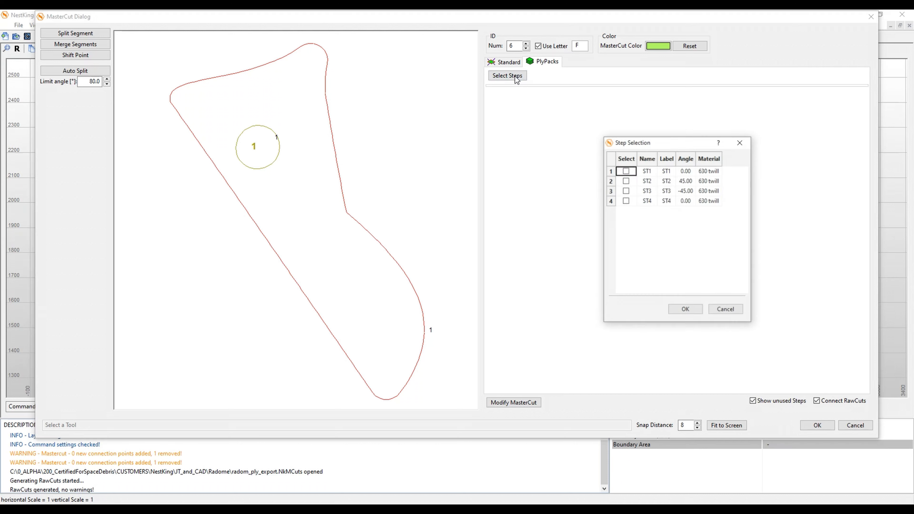
{"action": "left_click", "coordinate": [626, 171]}
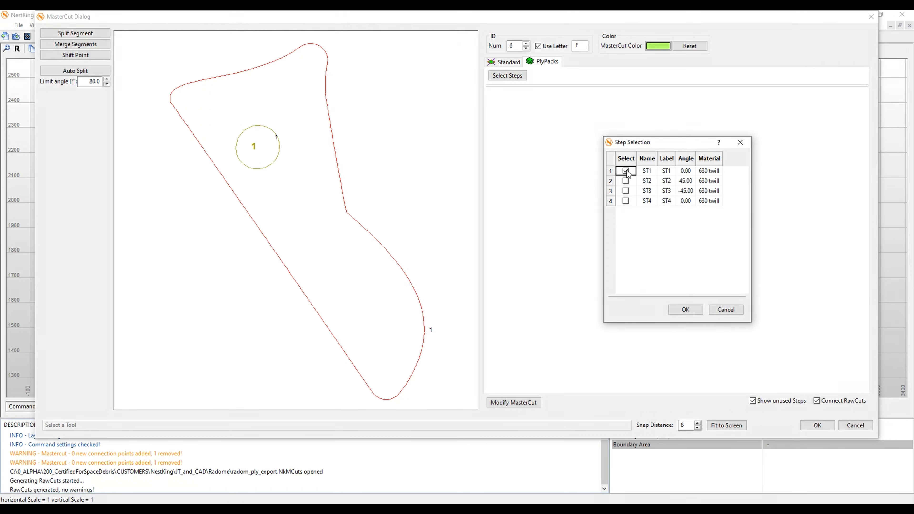
{"action": "left_click", "coordinate": [694, 310]}
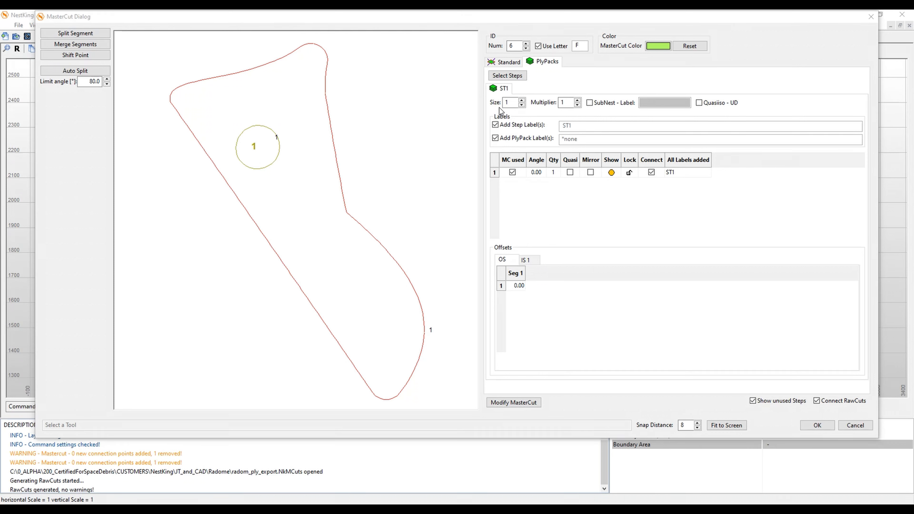
{"action": "left_click", "coordinate": [522, 100]}
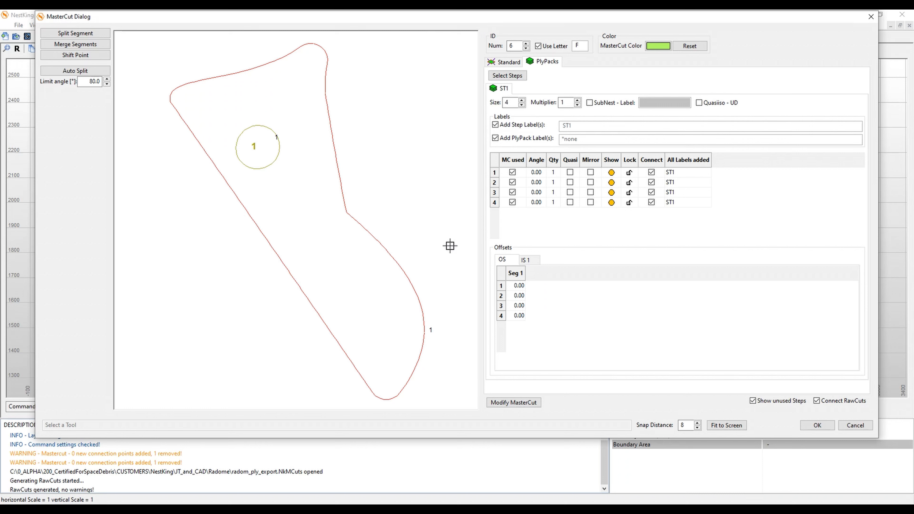
Set the outer segment offsets of master cut F's ply pack to 10 for ply 1, -5 for ply 3 and -10 for ply 4.
{"action": "double_click", "coordinate": [519, 287]}
{"action": "double_click", "coordinate": [521, 296]}
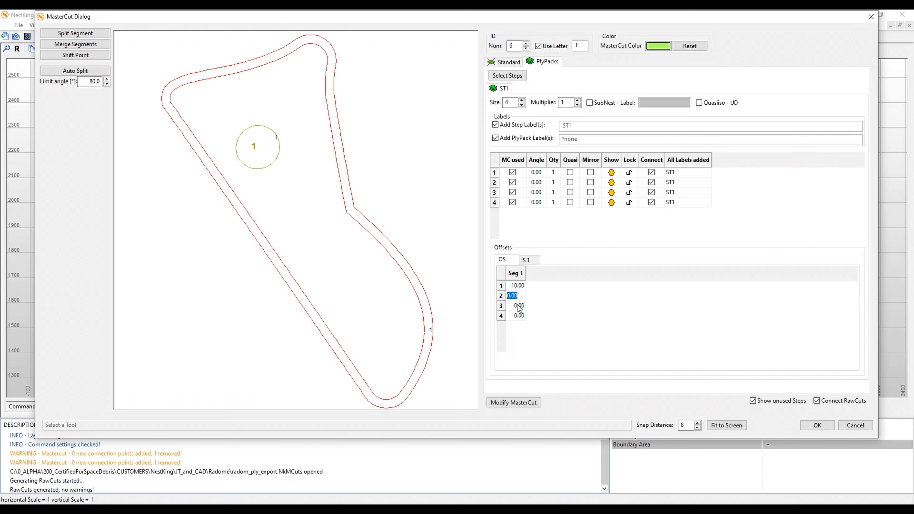
{"action": "type", "text": "-5"}
{"action": "double_click", "coordinate": [516, 317]}
{"action": "type", "text": "-10"}
{"action": "double_click", "coordinate": [522, 296]}
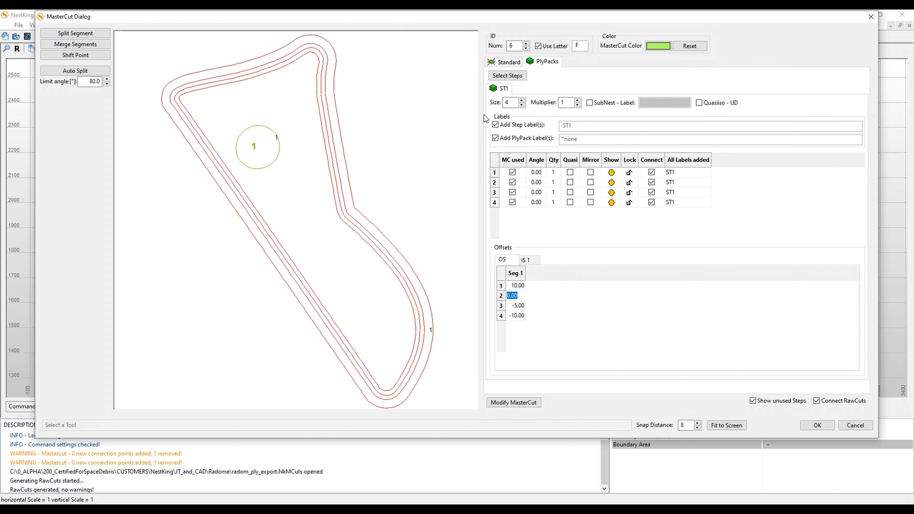
Change the ply pack's outer segment offsets to -7 for ply 3 and -15 for ply 4.
{"action": "left_click", "coordinate": [518, 306]}
{"action": "double_click", "coordinate": [518, 306]}
{"action": "type", "text": "-7"}
{"action": "double_click", "coordinate": [518, 316]}
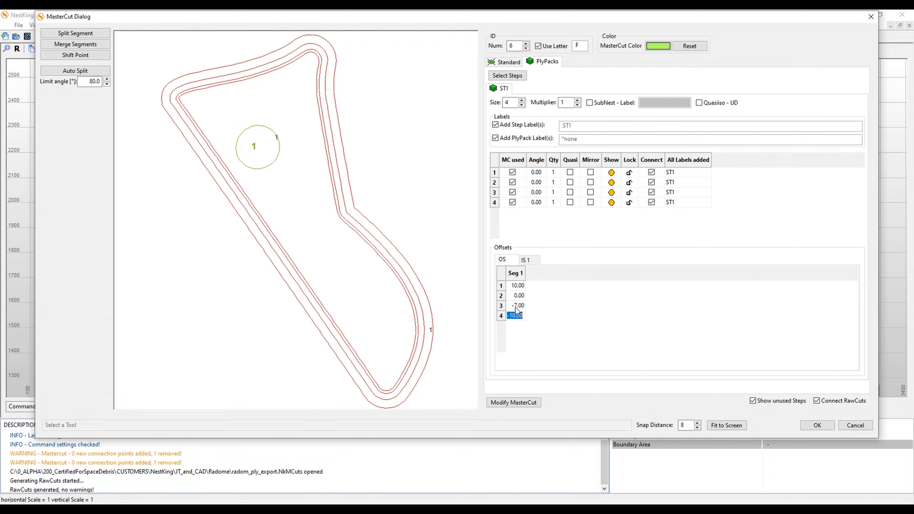
{"action": "type", "text": "-12"}
{"action": "left_click", "coordinate": [511, 305]}
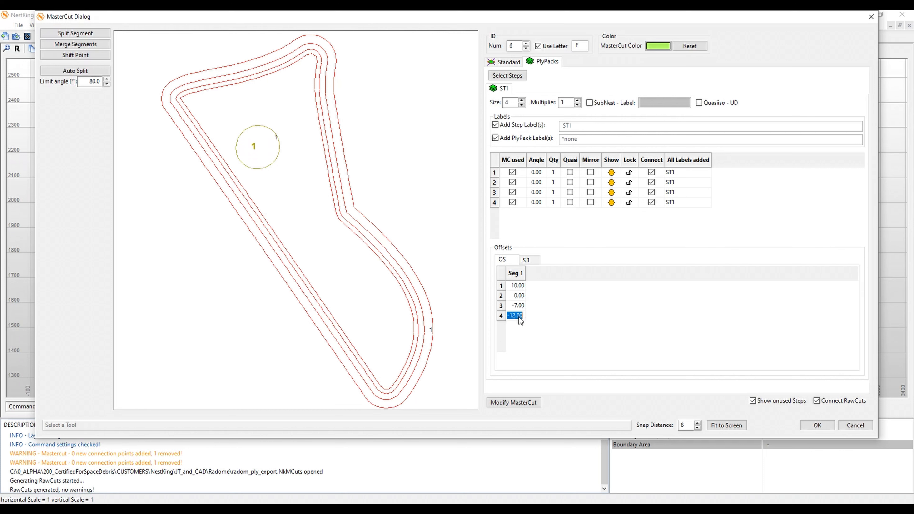
{"action": "type", "text": "-15"}
{"action": "key", "text": "Return"}
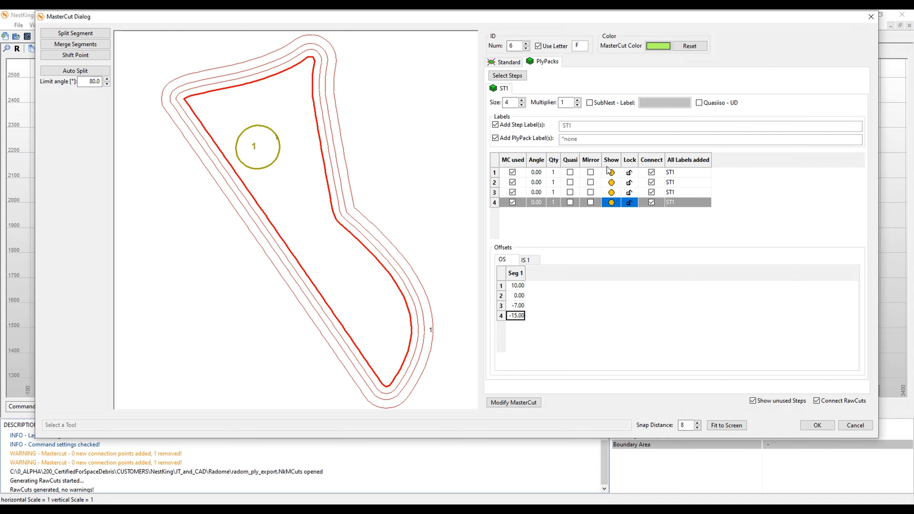
Enable mirroring for all four plies in master cut F's ply pack and accept the master cut.
{"action": "left_click", "coordinate": [591, 172]}
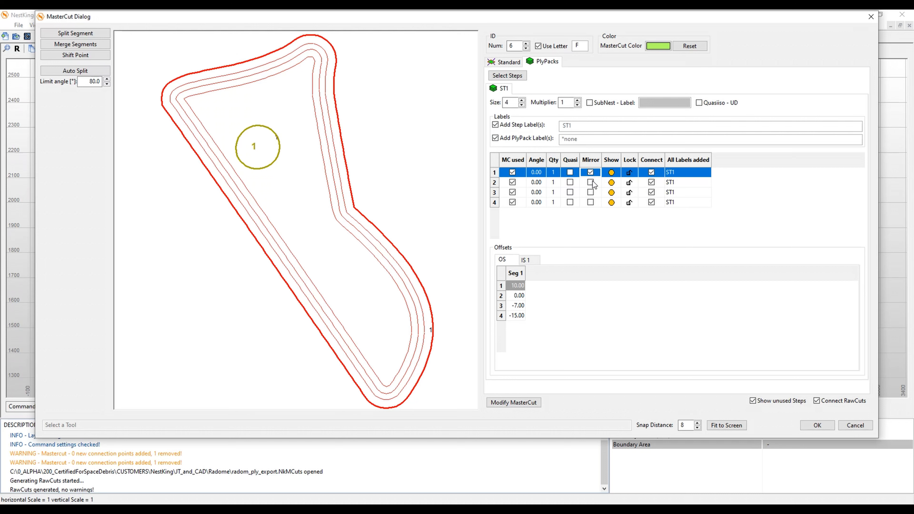
{"action": "left_click", "coordinate": [592, 182]}
{"action": "left_click", "coordinate": [591, 193]}
{"action": "left_click", "coordinate": [591, 203]}
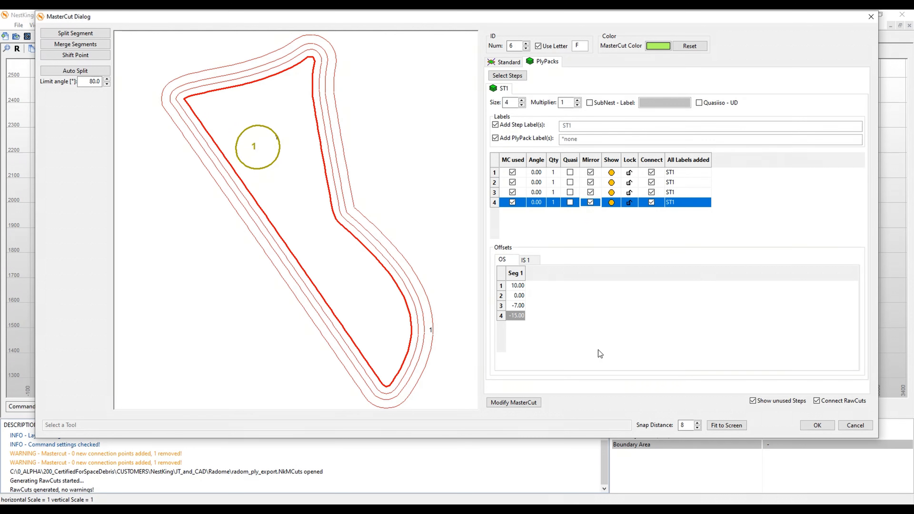
{"action": "left_click", "coordinate": [582, 326]}
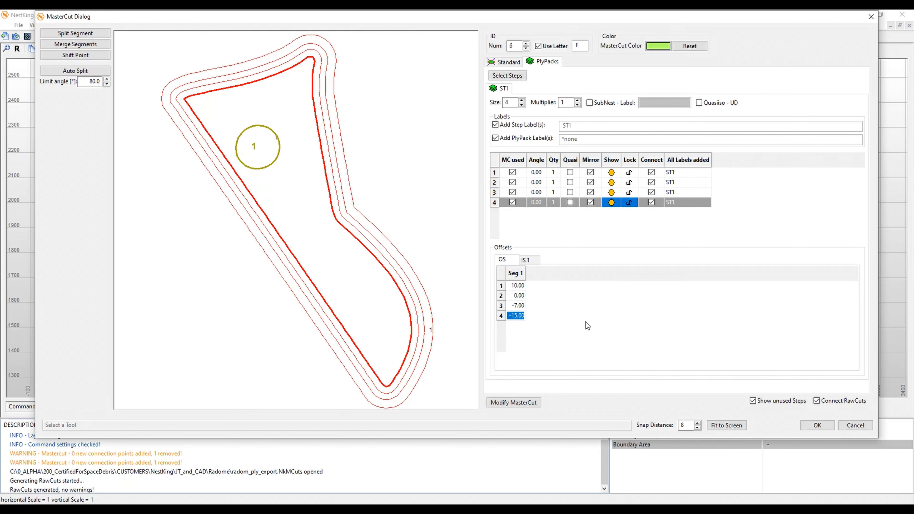
{"action": "left_click", "coordinate": [814, 425]}
{"action": "scroll", "coordinate": [615, 240], "scroll_direction": "down", "scroll_amount": 2}
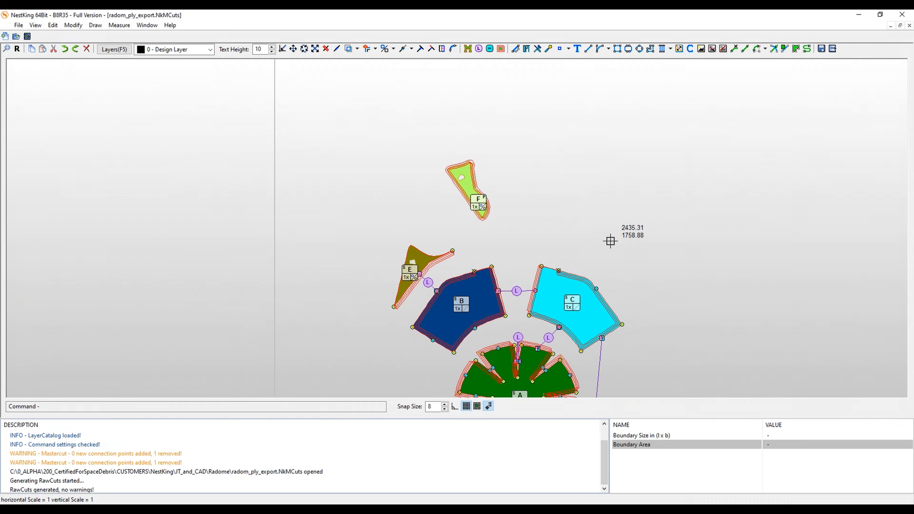
{"action": "scroll", "coordinate": [610, 241], "scroll_direction": "down", "scroll_amount": 3}
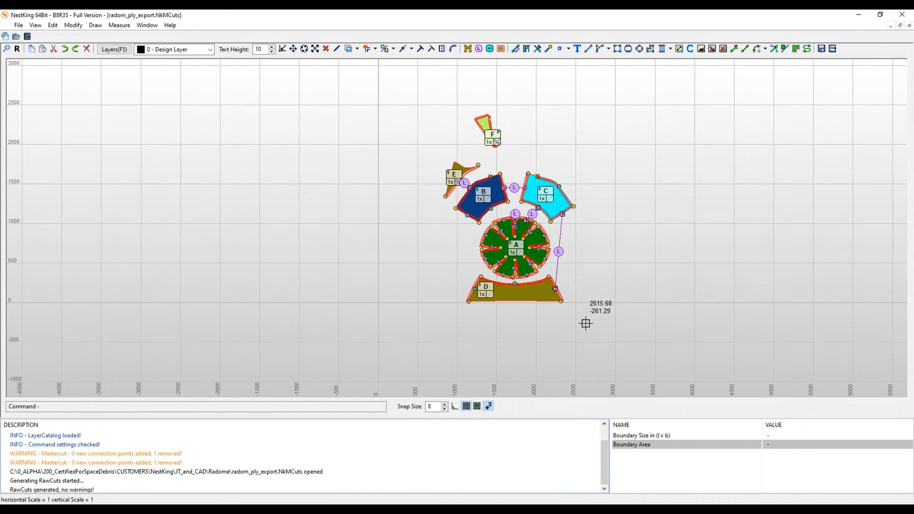
Save the master cut design and leave the design editor for the master cut overview.
{"action": "scroll", "coordinate": [489, 232], "scroll_direction": "up", "scroll_amount": 5}
{"action": "scroll", "coordinate": [492, 237], "scroll_direction": "down", "scroll_amount": 3}
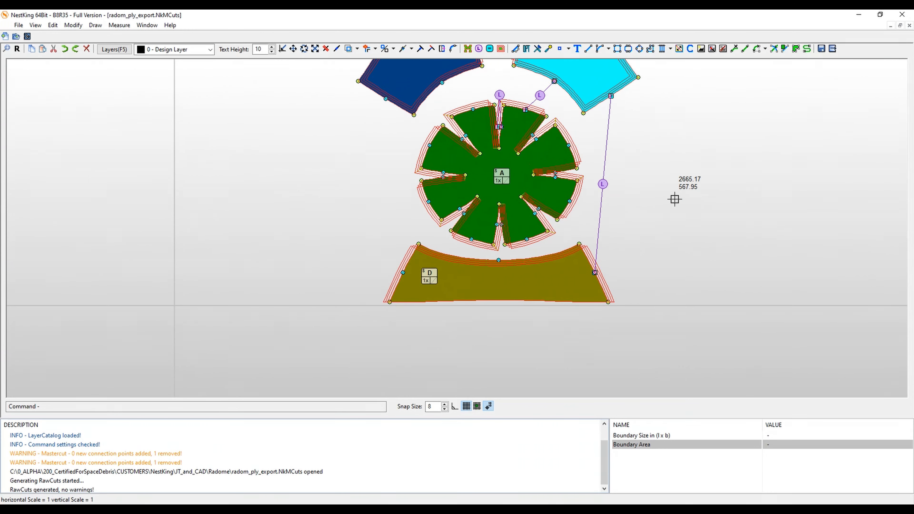
{"action": "middle_click_drag", "start_coordinate": [675, 199], "coordinate": [660, 337]}
{"action": "scroll", "coordinate": [665, 288], "scroll_direction": "down", "scroll_amount": 4}
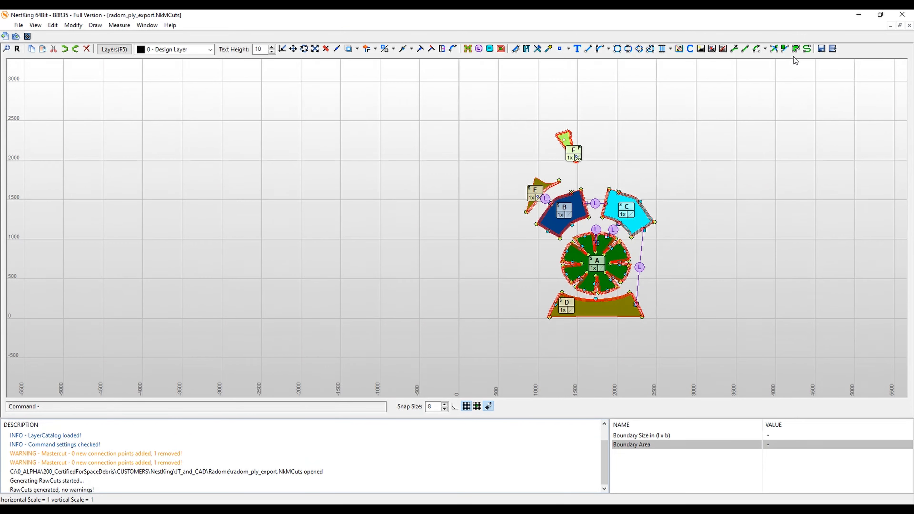
{"action": "left_click", "coordinate": [834, 48]}
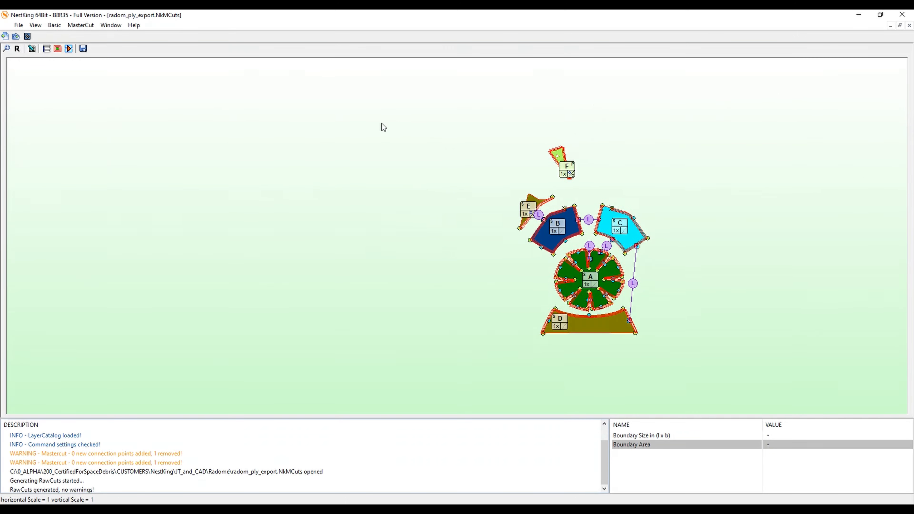
Generate the master cut output from master cuts A to F.
{"action": "middle_click_drag", "start_coordinate": [384, 127], "coordinate": [204, 117]}
{"action": "scroll", "coordinate": [302, 149], "scroll_direction": "up", "scroll_amount": 5}
{"action": "scroll", "coordinate": [484, 121], "scroll_direction": "down", "scroll_amount": 3}
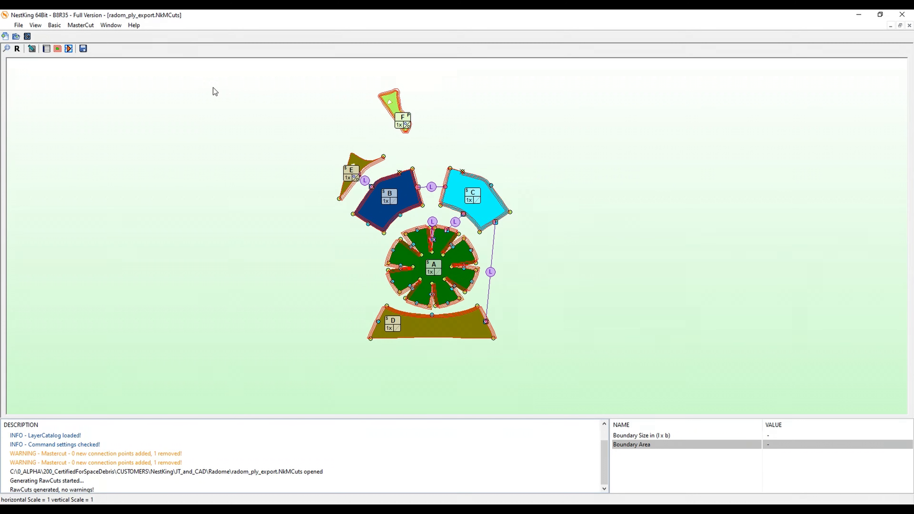
{"action": "left_click", "coordinate": [69, 48]}
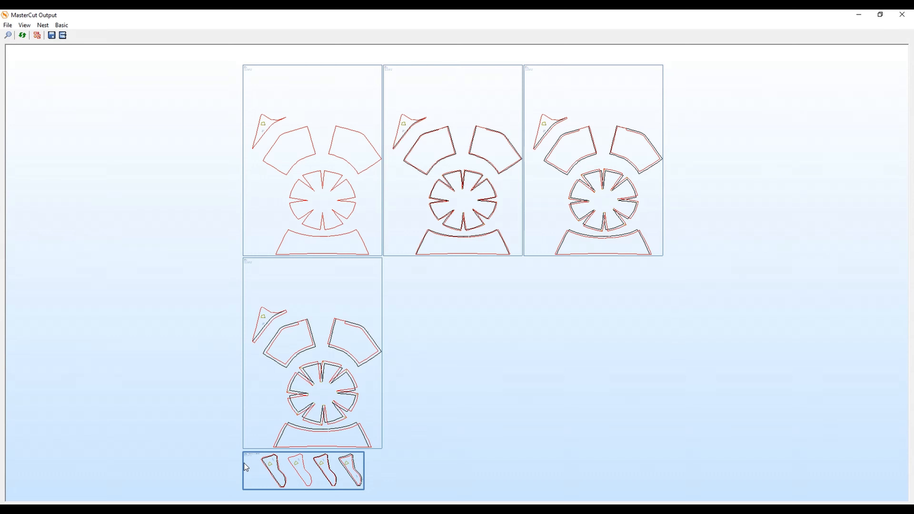
Examine master cut F's ply pack, the fourth step's cuts, and the ST1 sheet's label, rotation, material and cuts.
{"action": "scroll", "coordinate": [248, 463], "scroll_direction": "up", "scroll_amount": 10}
{"action": "scroll", "coordinate": [312, 416], "scroll_direction": "down", "scroll_amount": 10}
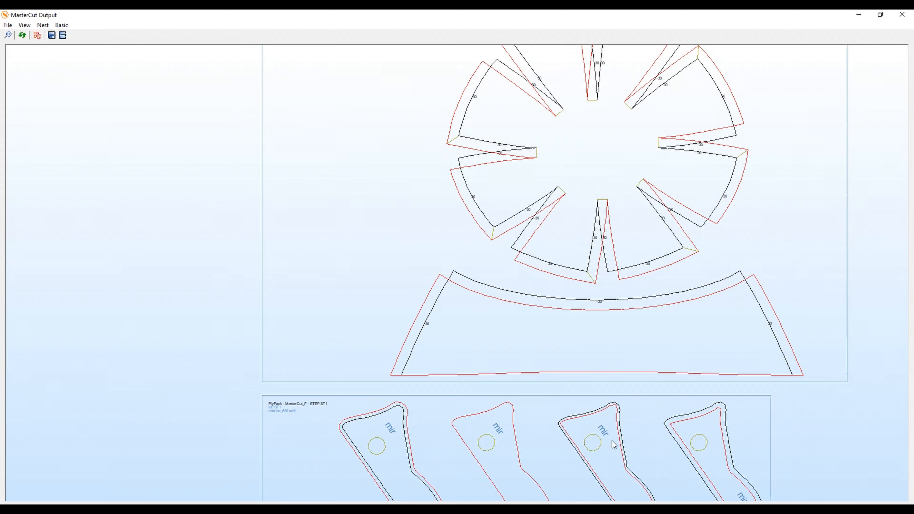
{"action": "scroll", "coordinate": [609, 438], "scroll_direction": "down", "scroll_amount": 4}
{"action": "scroll", "coordinate": [466, 293], "scroll_direction": "up", "scroll_amount": 10}
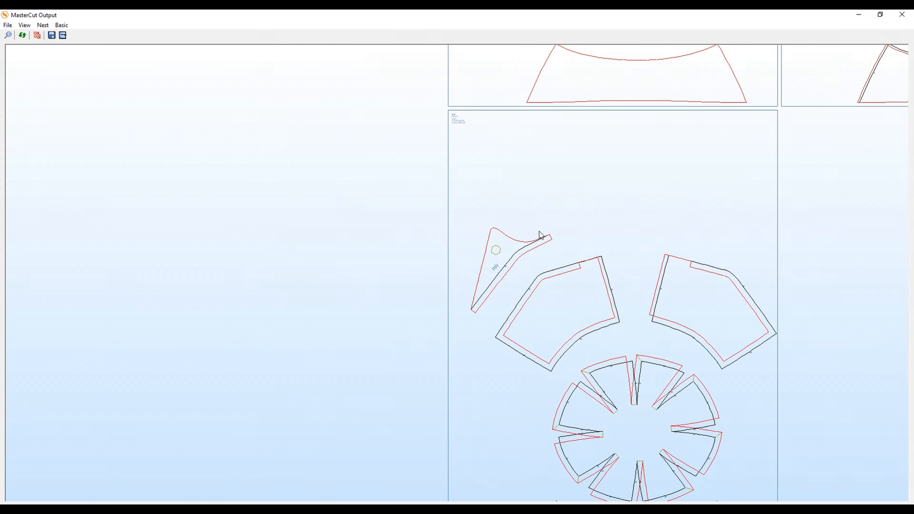
{"action": "scroll", "coordinate": [445, 313], "scroll_direction": "down", "scroll_amount": 8}
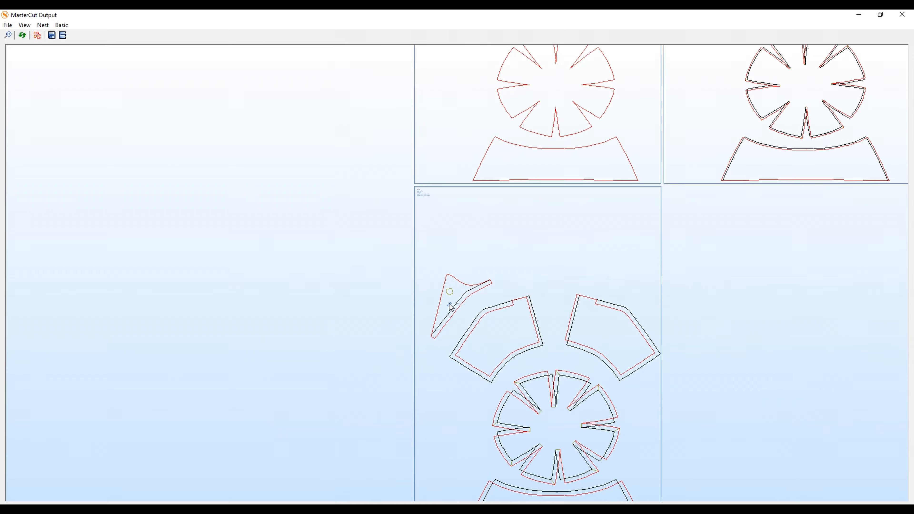
{"action": "scroll", "coordinate": [608, 358], "scroll_direction": "down", "scroll_amount": 2}
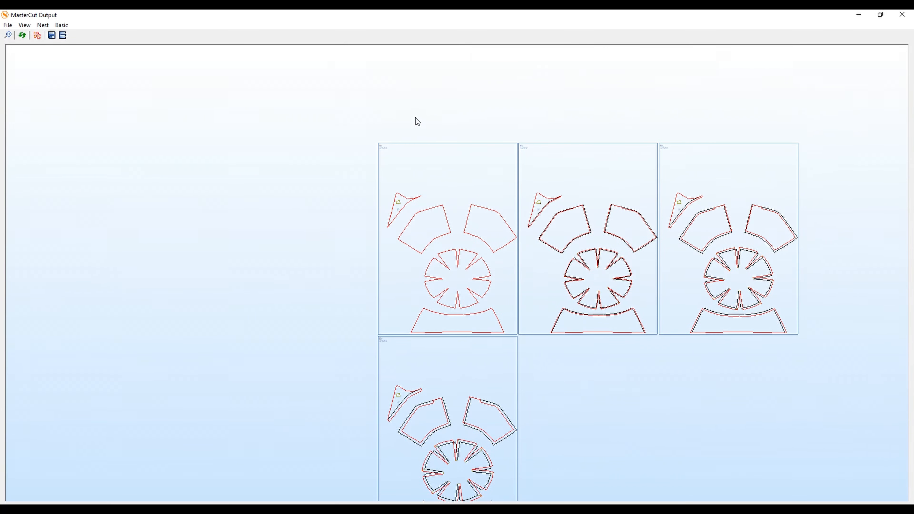
{"action": "scroll", "coordinate": [369, 128], "scroll_direction": "up", "scroll_amount": 8}
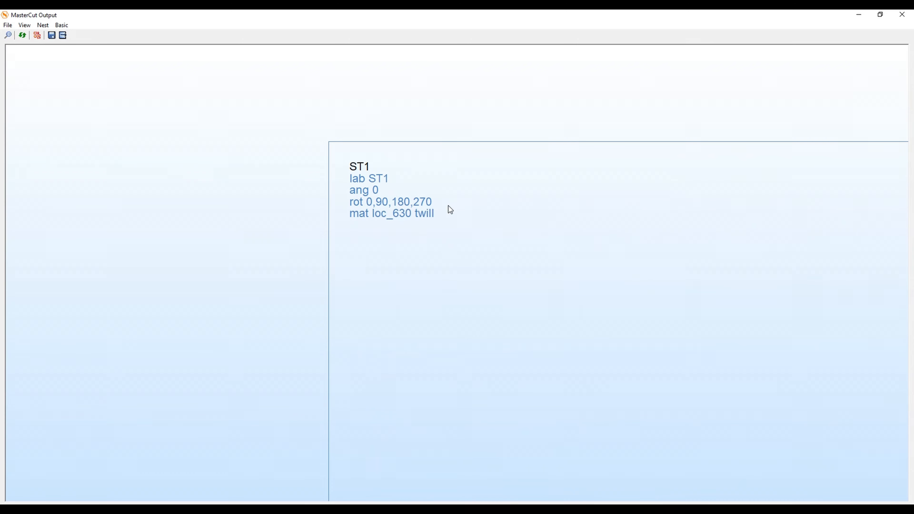
{"action": "scroll", "coordinate": [413, 228], "scroll_direction": "down", "scroll_amount": 3}
{"action": "scroll", "coordinate": [414, 229], "scroll_direction": "down", "scroll_amount": 3}
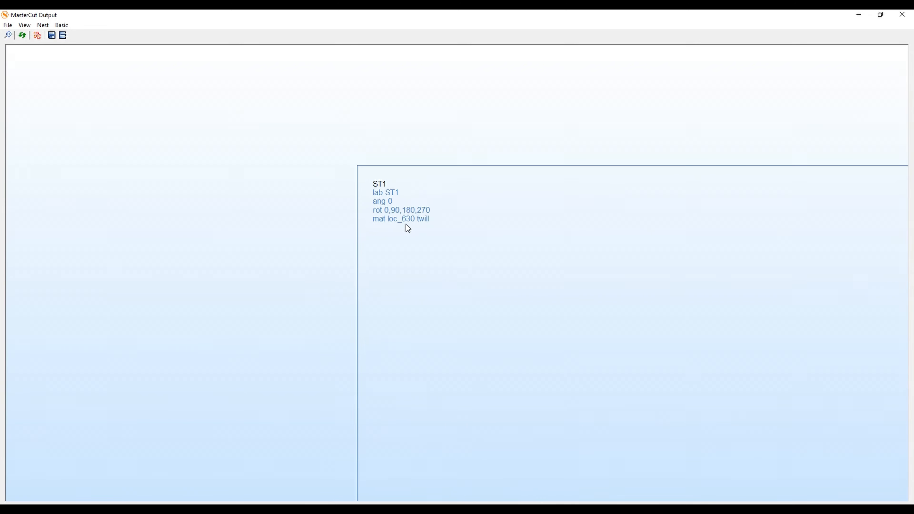
{"action": "scroll", "coordinate": [466, 218], "scroll_direction": "up", "scroll_amount": 5}
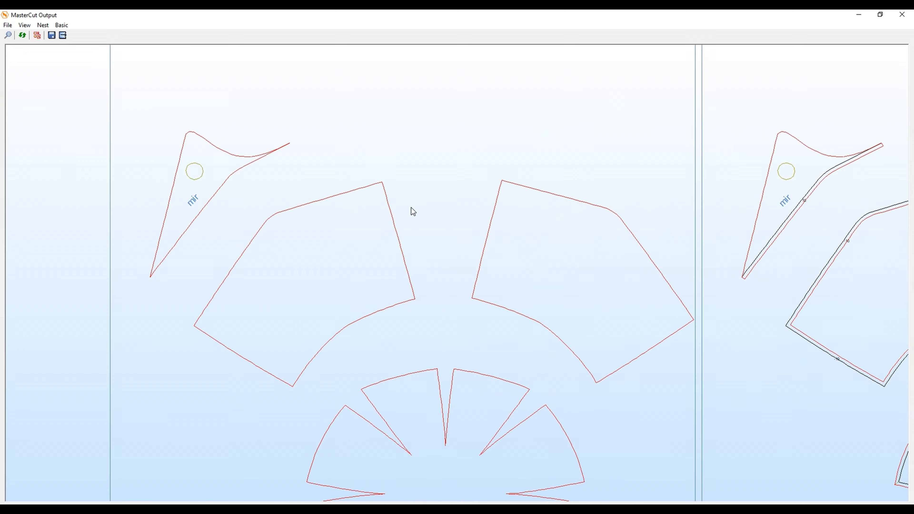
{"action": "scroll", "coordinate": [485, 123], "scroll_direction": "down", "scroll_amount": 3}
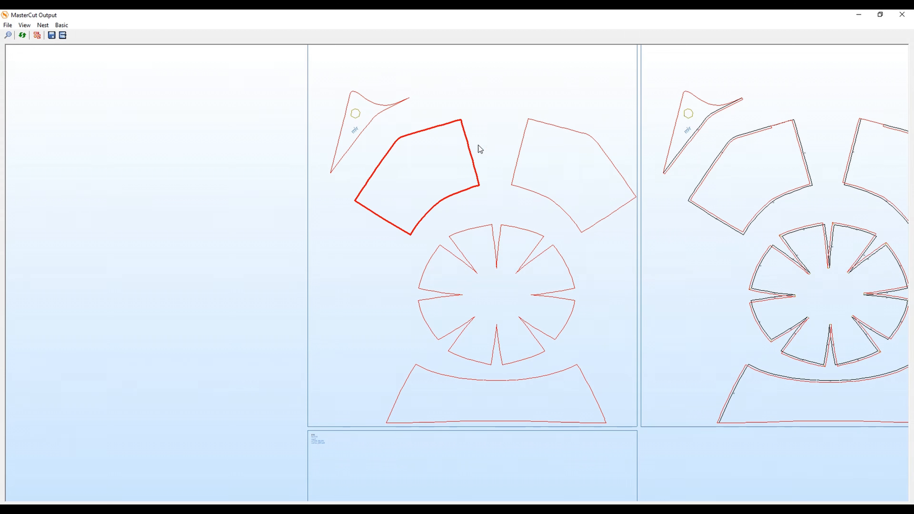
Compare the stepped edge offsets of the cuts on the second and third step sheets and review the complete output.
{"action": "middle_click_drag", "start_coordinate": [584, 98], "coordinate": [206, 124]}
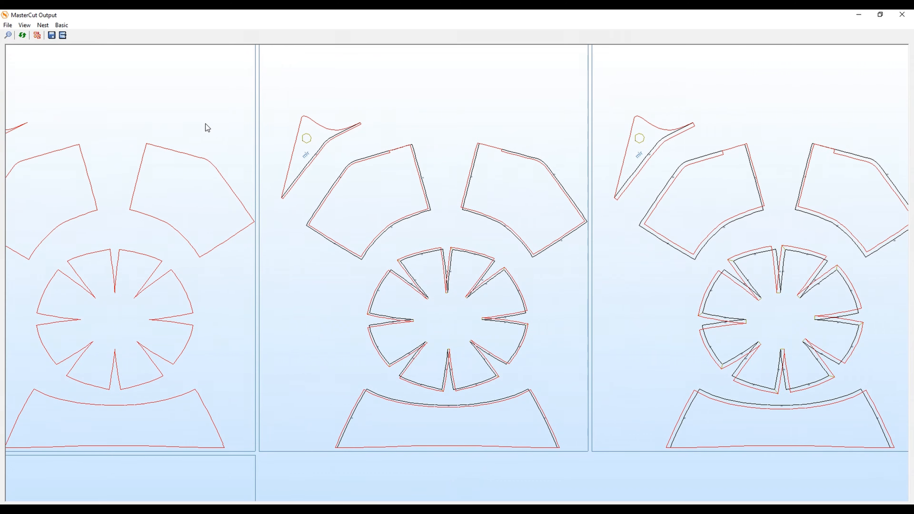
{"action": "scroll", "coordinate": [326, 137], "scroll_direction": "up", "scroll_amount": 4}
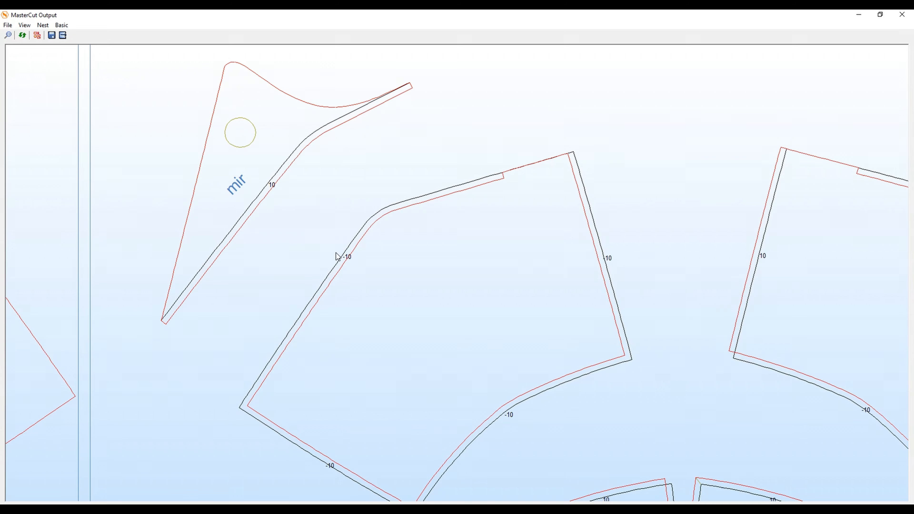
{"action": "middle_click_drag", "start_coordinate": [676, 308], "coordinate": [521, 164]}
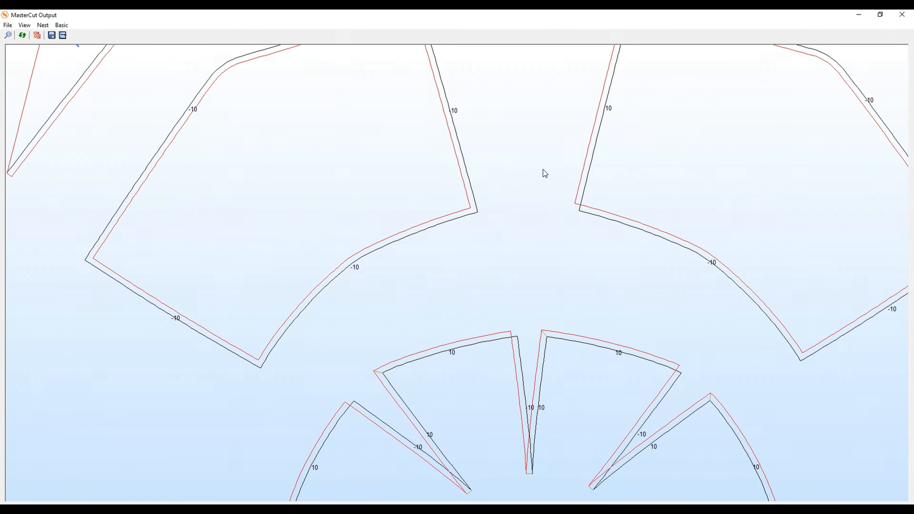
{"action": "scroll", "coordinate": [617, 136], "scroll_direction": "down", "scroll_amount": 3}
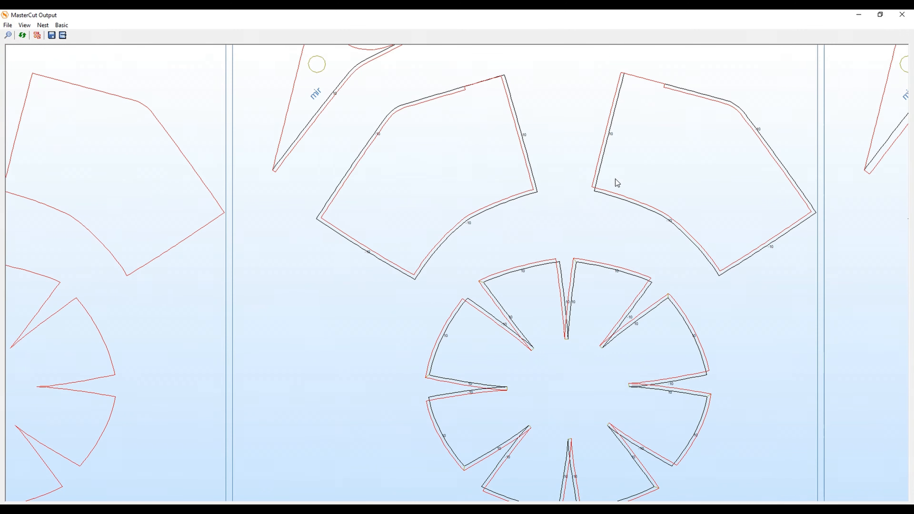
{"action": "mouse_move", "coordinate": [562, 93]}
{"action": "middle_mouse_down"}
{"action": "mouse_move", "coordinate": [473, 196]}
{"action": "mouse_move", "coordinate": [421, 228]}
{"action": "middle_mouse_up"}
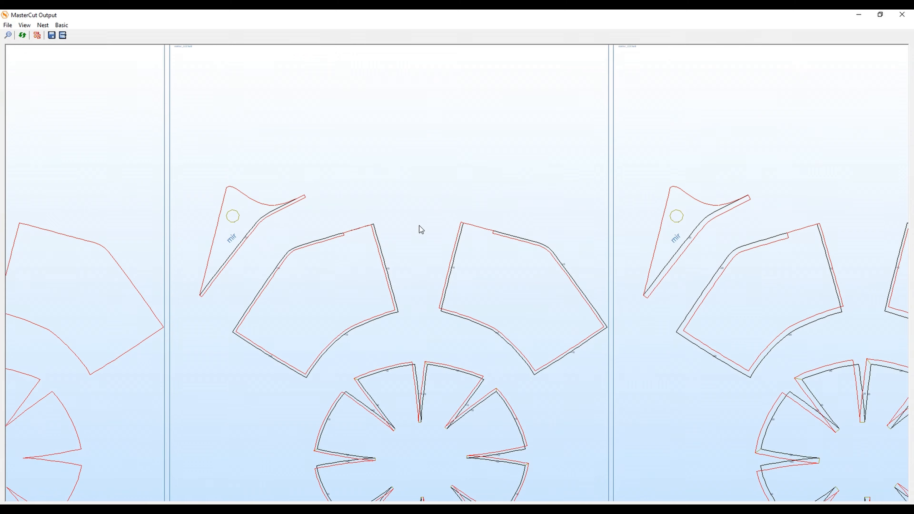
{"action": "mouse_move", "coordinate": [673, 172]}
{"action": "middle_mouse_down"}
{"action": "mouse_move", "coordinate": [476, 139]}
{"action": "mouse_move", "coordinate": [375, 139]}
{"action": "middle_mouse_up"}
{"action": "scroll", "coordinate": [395, 206], "scroll_direction": "up", "scroll_amount": 6}
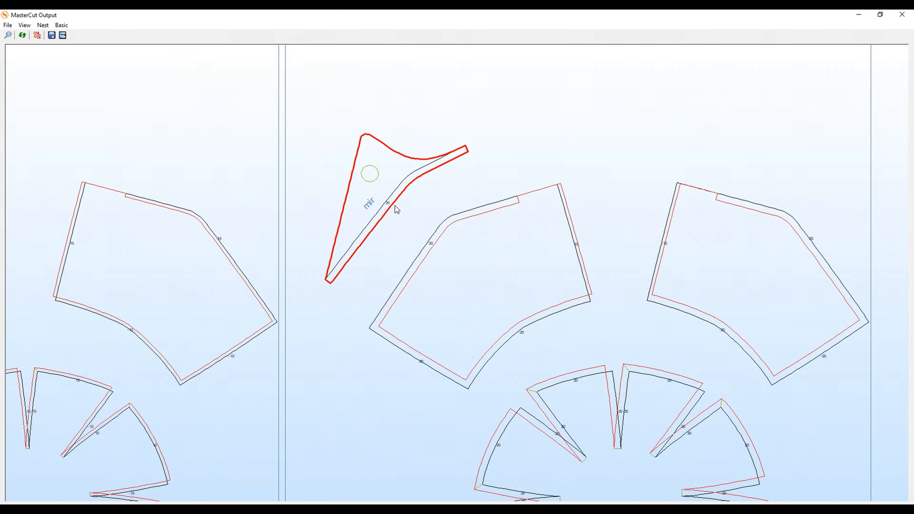
{"action": "scroll", "coordinate": [389, 203], "scroll_direction": "down", "scroll_amount": 8}
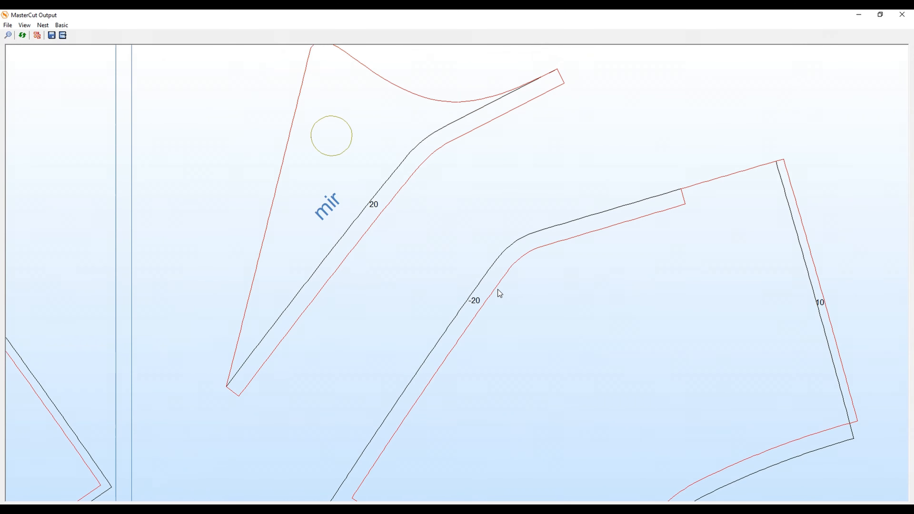
{"action": "scroll", "coordinate": [717, 272], "scroll_direction": "down", "scroll_amount": 6}
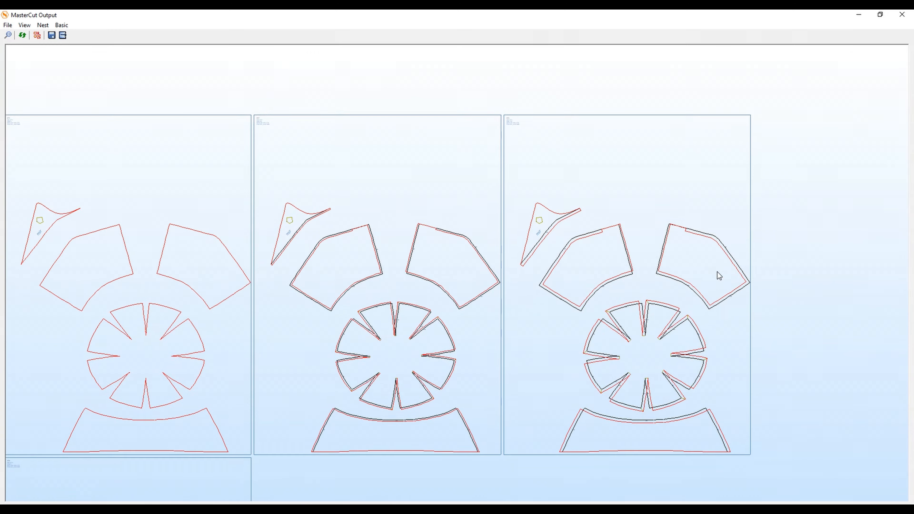
{"action": "middle_click_drag", "start_coordinate": [471, 363], "coordinate": [541, 280]}
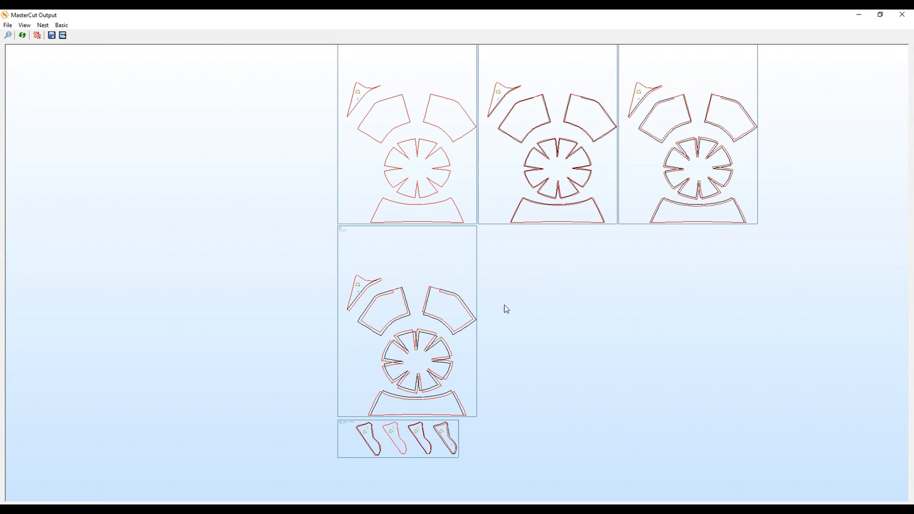
{"action": "middle_click_drag", "start_coordinate": [516, 275], "coordinate": [510, 308]}
{"action": "middle_click_drag", "start_coordinate": [510, 246], "coordinate": [499, 309]}
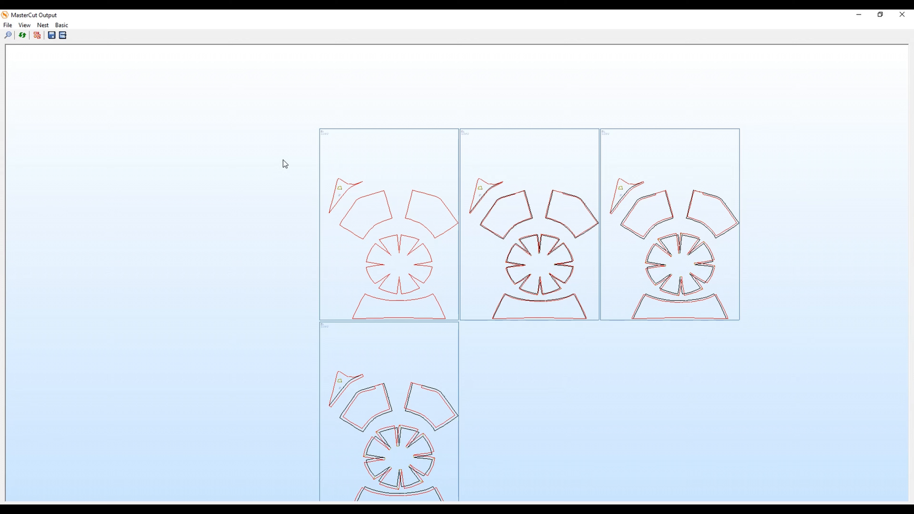
Start nesting all output cuts with every pre-nest option enabled.
{"action": "left_click", "coordinate": [37, 36]}
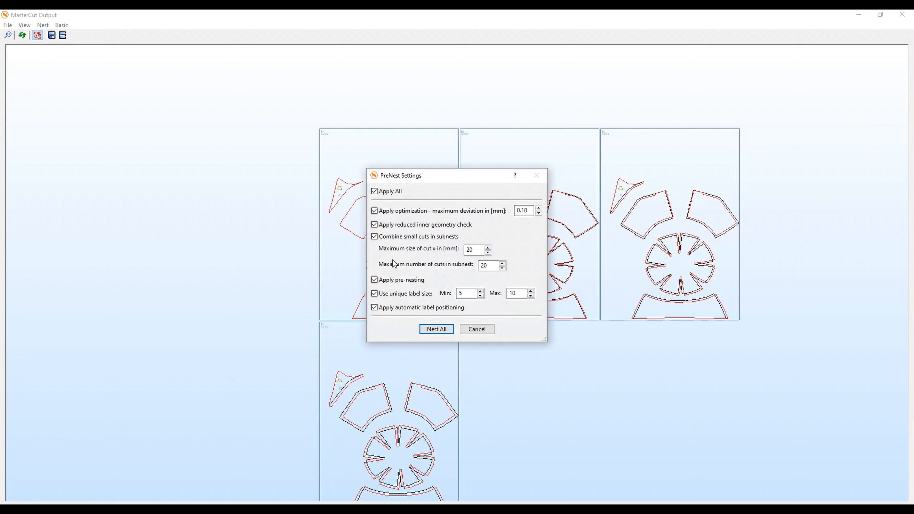
{"action": "left_click", "coordinate": [437, 329]}
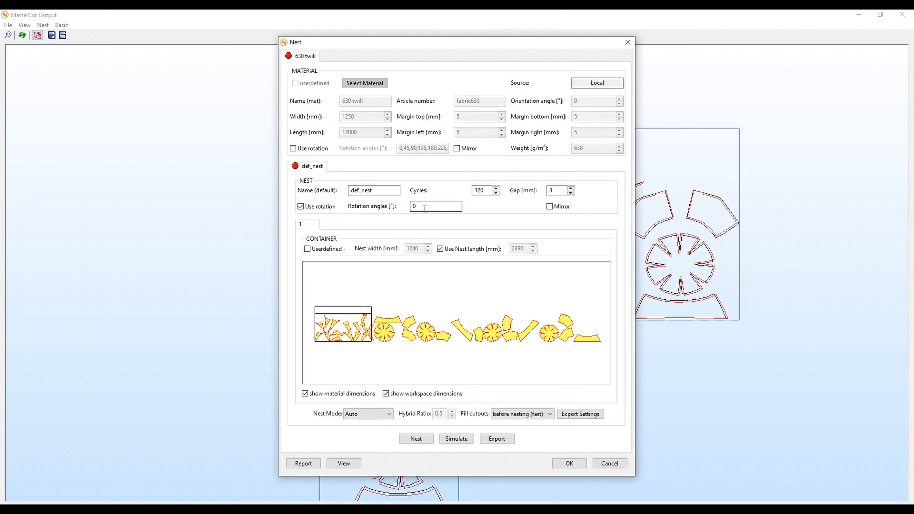
Turn off the nest length limit for the 630 twill nest and set its cycles to 20.
{"action": "left_click", "coordinate": [459, 248]}
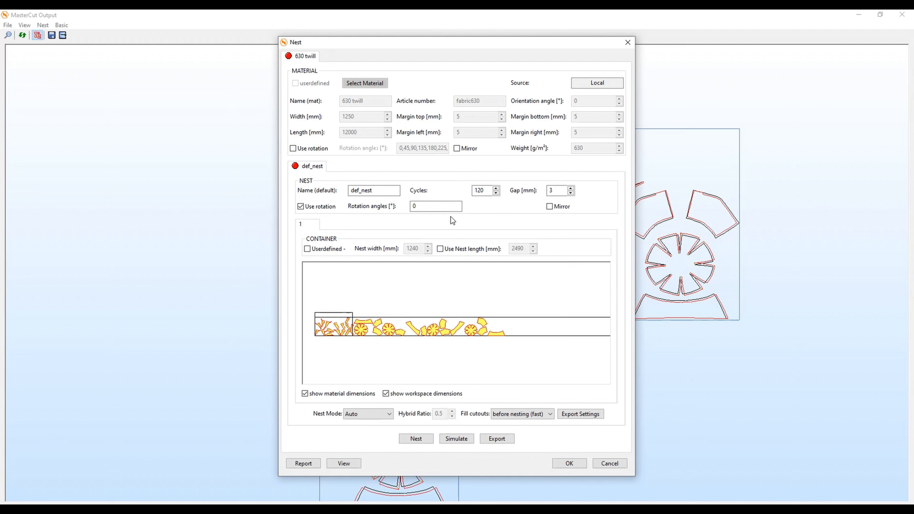
{"action": "left_click_drag", "start_coordinate": [485, 190], "coordinate": [471, 196]}
{"action": "type", "text": "20"}
{"action": "left_click", "coordinate": [447, 206]}
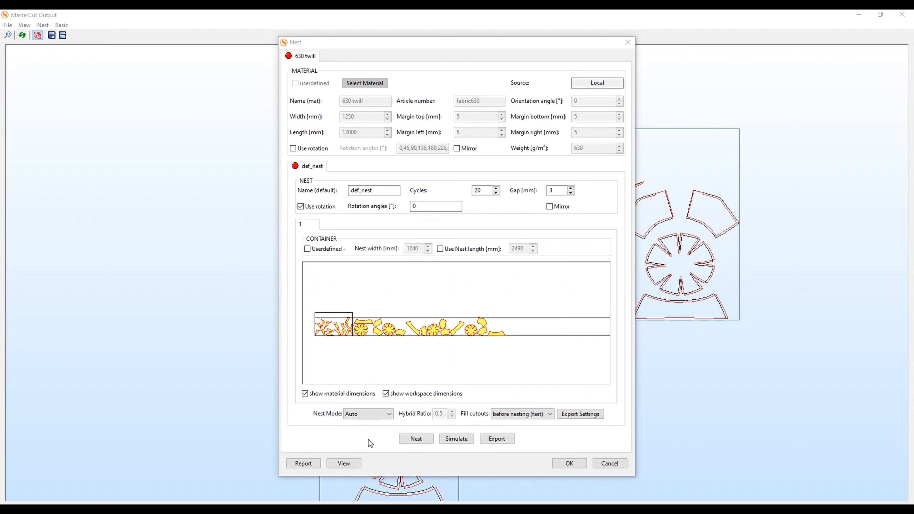
Run the 630 twill nesting in Auto mode, acknowledge its completion and check the nesting report.
{"action": "left_click", "coordinate": [390, 414]}
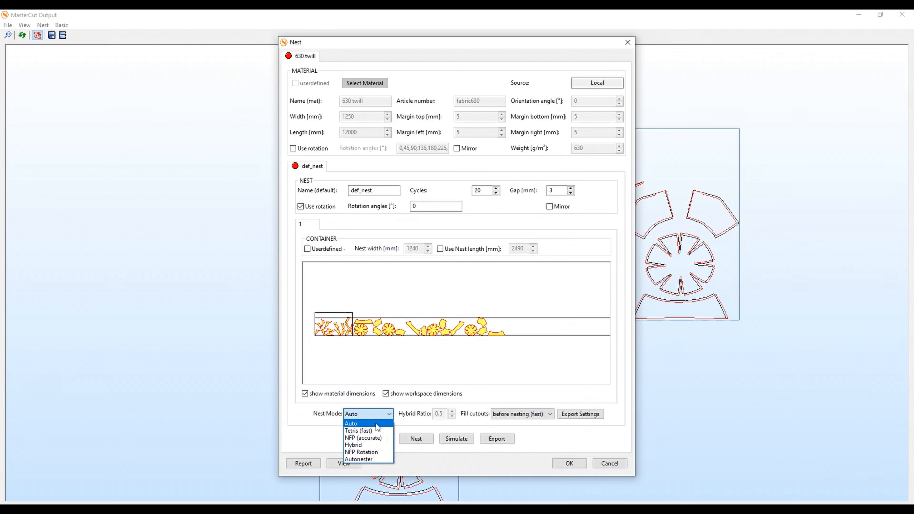
{"action": "left_click", "coordinate": [332, 426]}
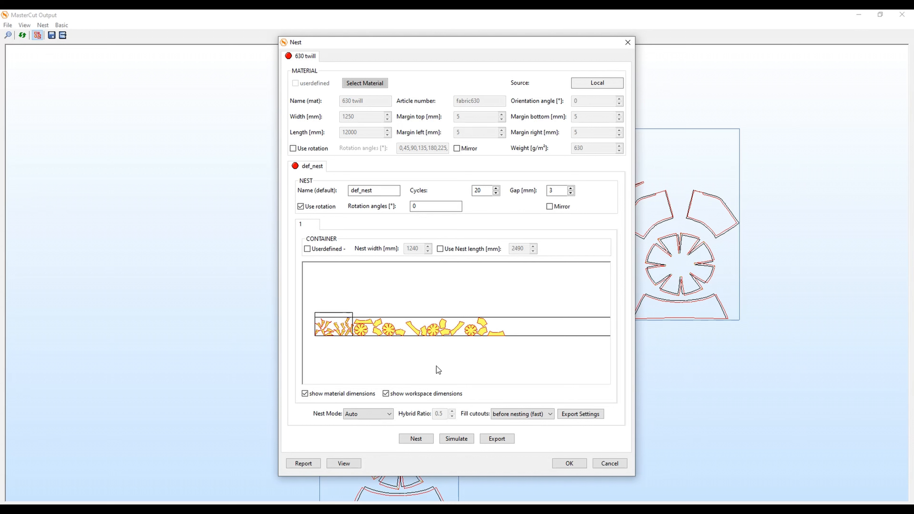
{"action": "left_click", "coordinate": [421, 443]}
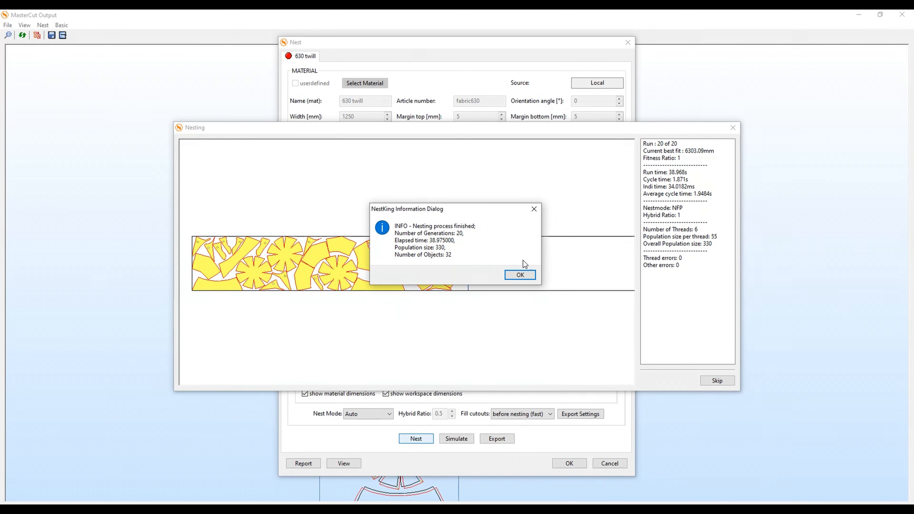
{"action": "left_click", "coordinate": [523, 274]}
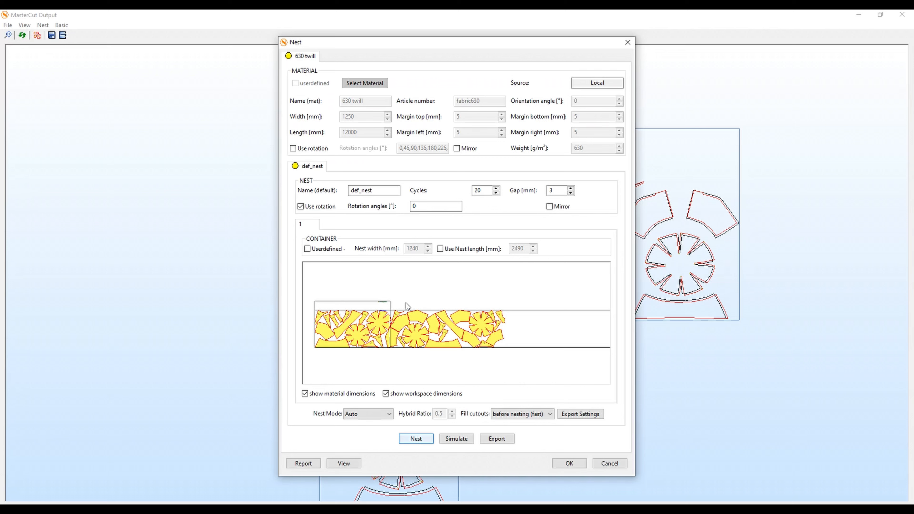
{"action": "left_click", "coordinate": [304, 464]}
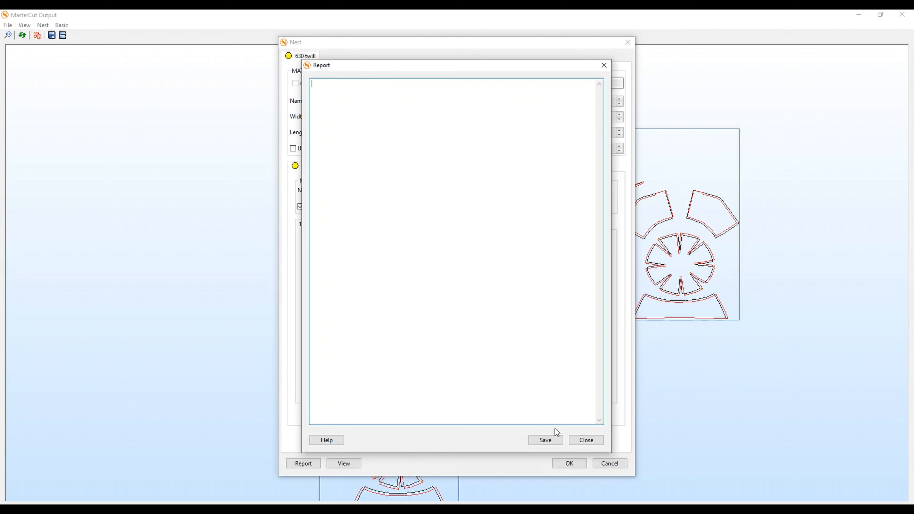
{"action": "left_click", "coordinate": [583, 440]}
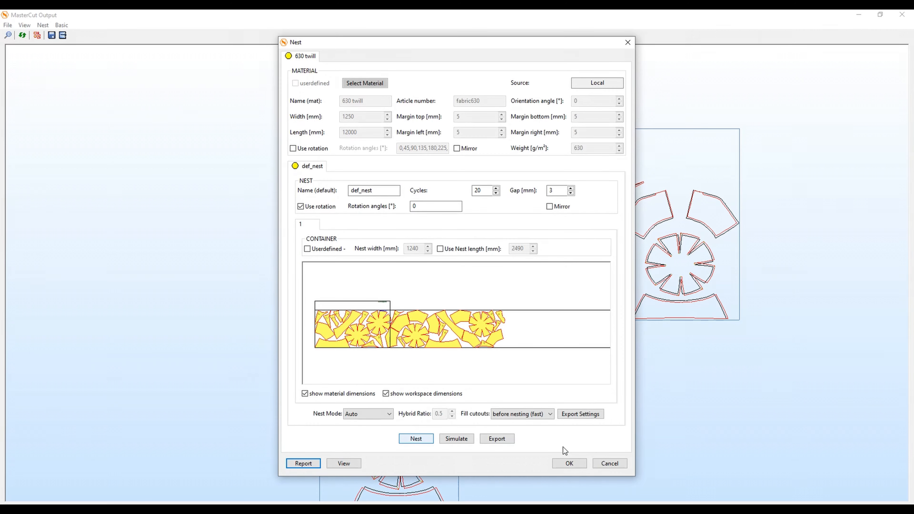